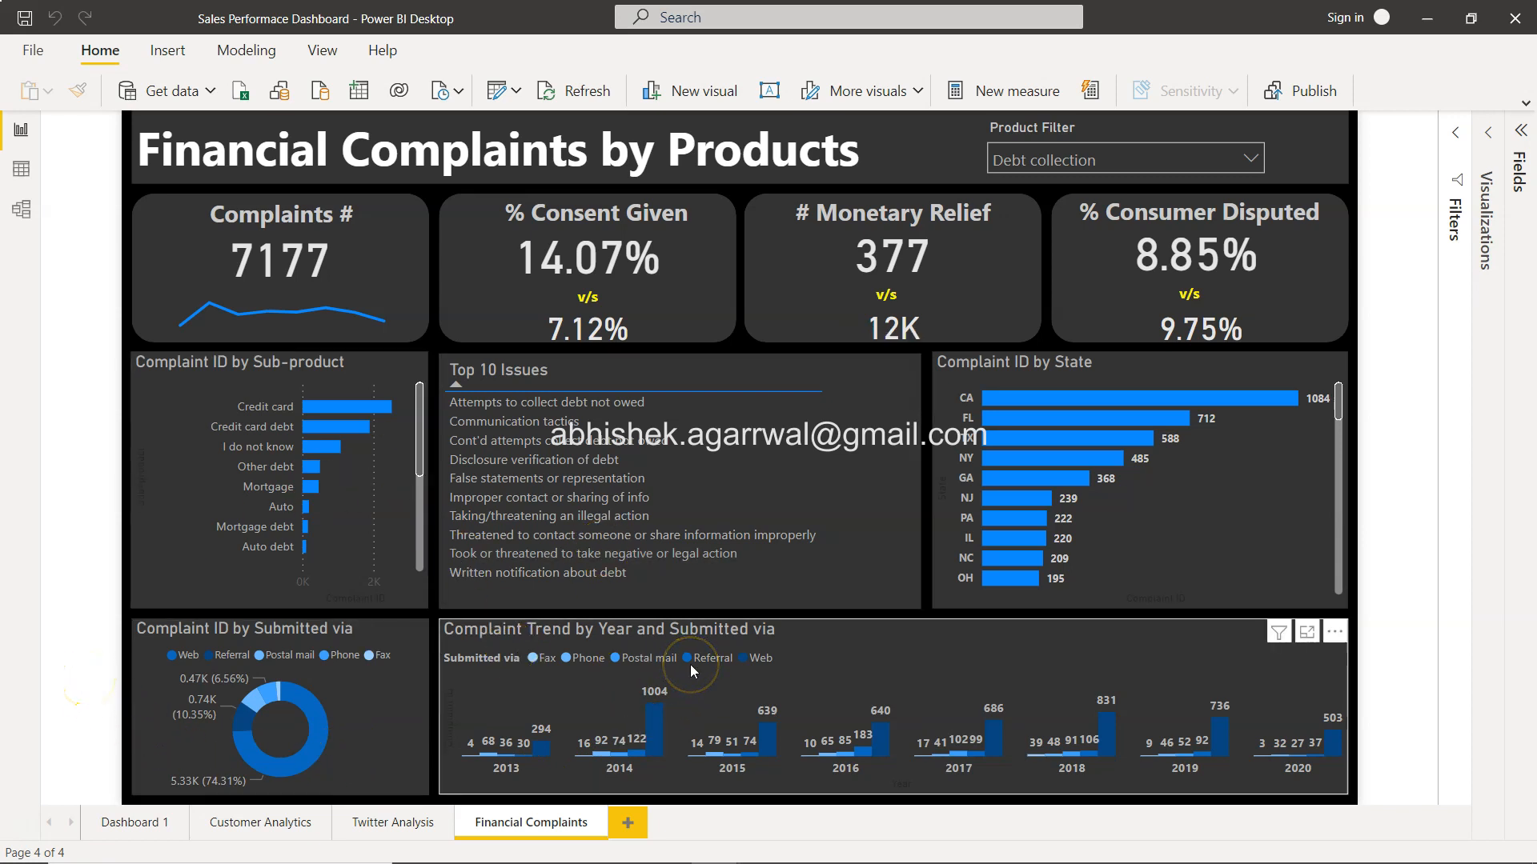
Step: Switch to the Power BI Video Tutorials spreadsheet and review the Sales Performance, Customer Analytics and Twitter dashboard entries
key(alt+Tab)
key(alt+Tab)
key(alt+Tab)
key(alt+Tab)
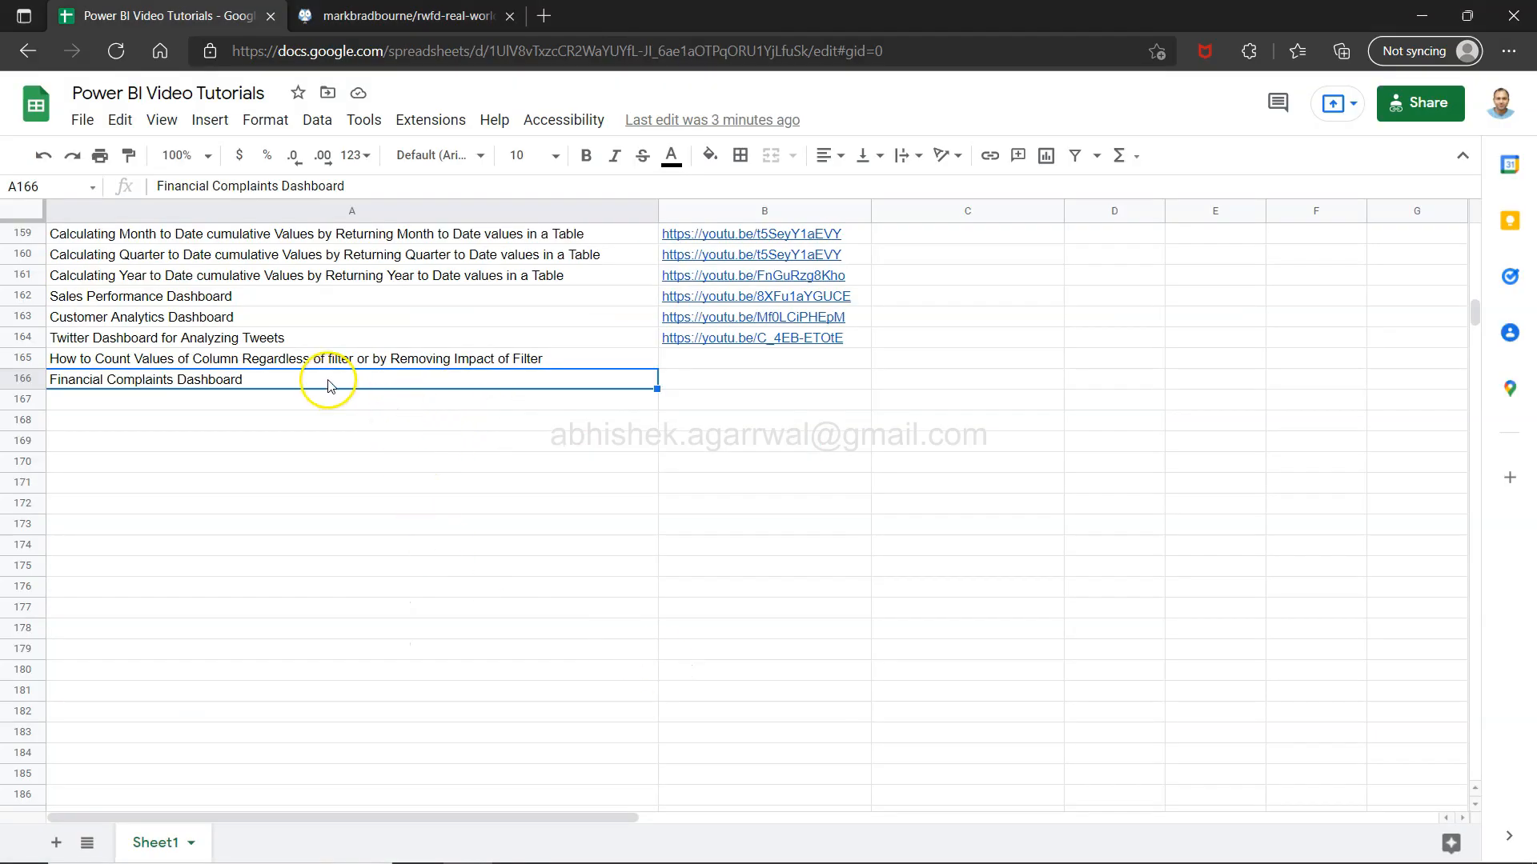
click(136, 299)
key(shift+Down)
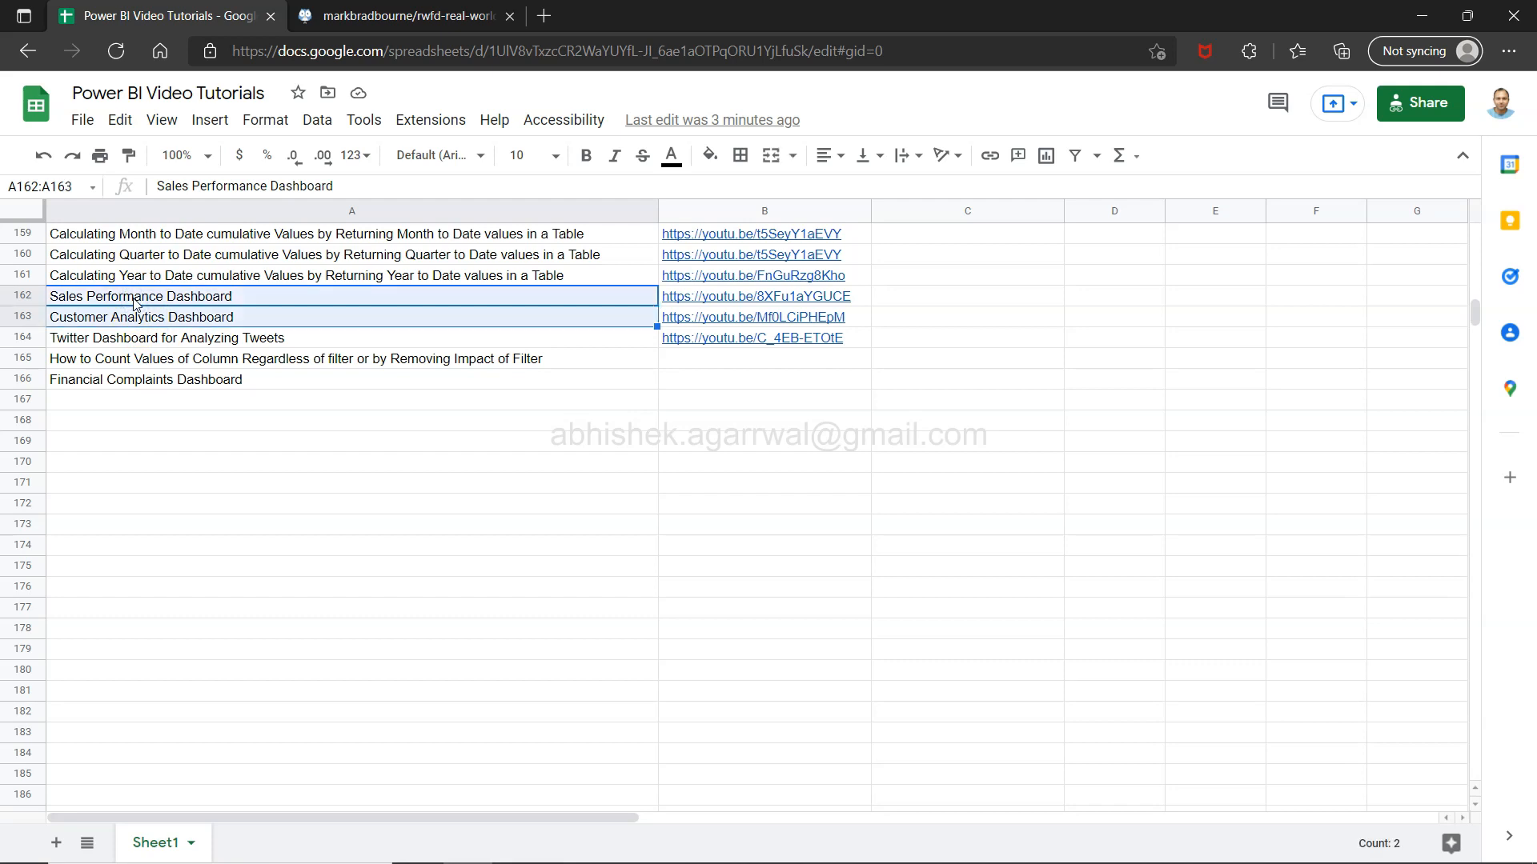
key(Down)
key(Down)
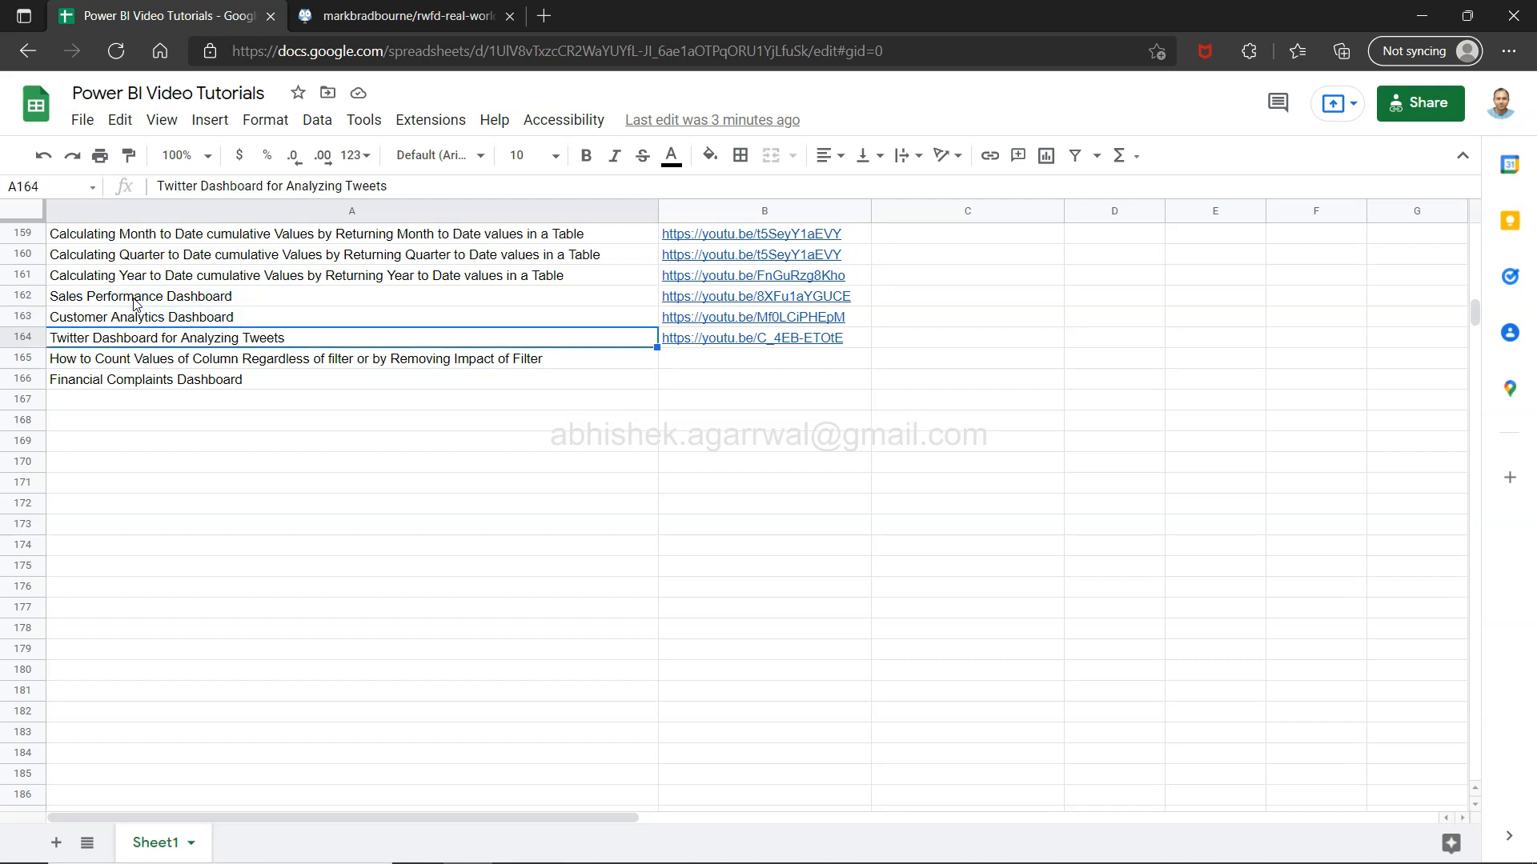
key(Down)
key(Up)
key(shift+Up)
key(shift+Up)
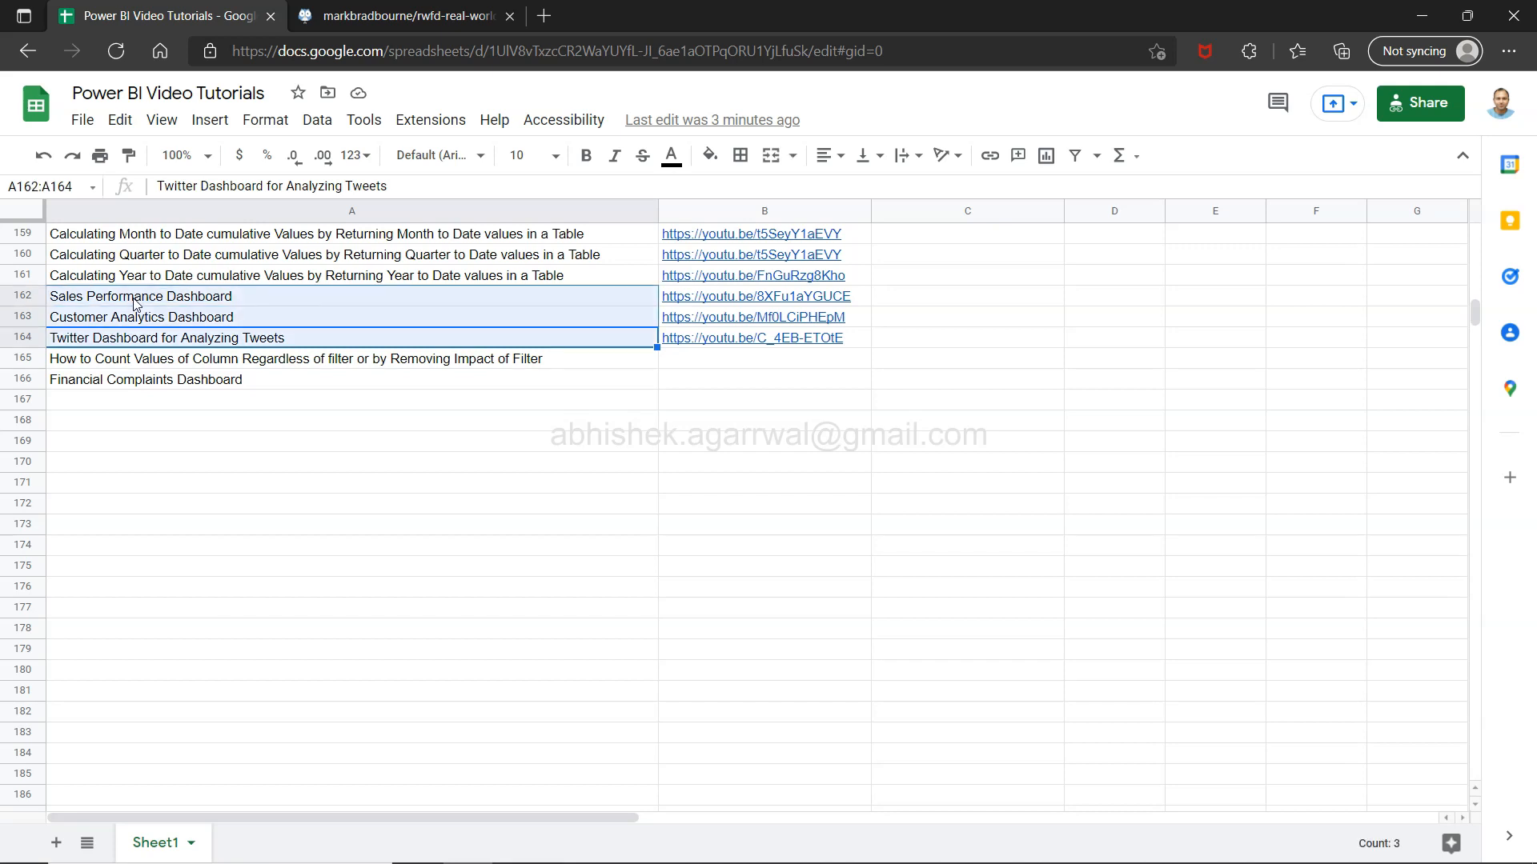
scroll(134, 303, up, 1)
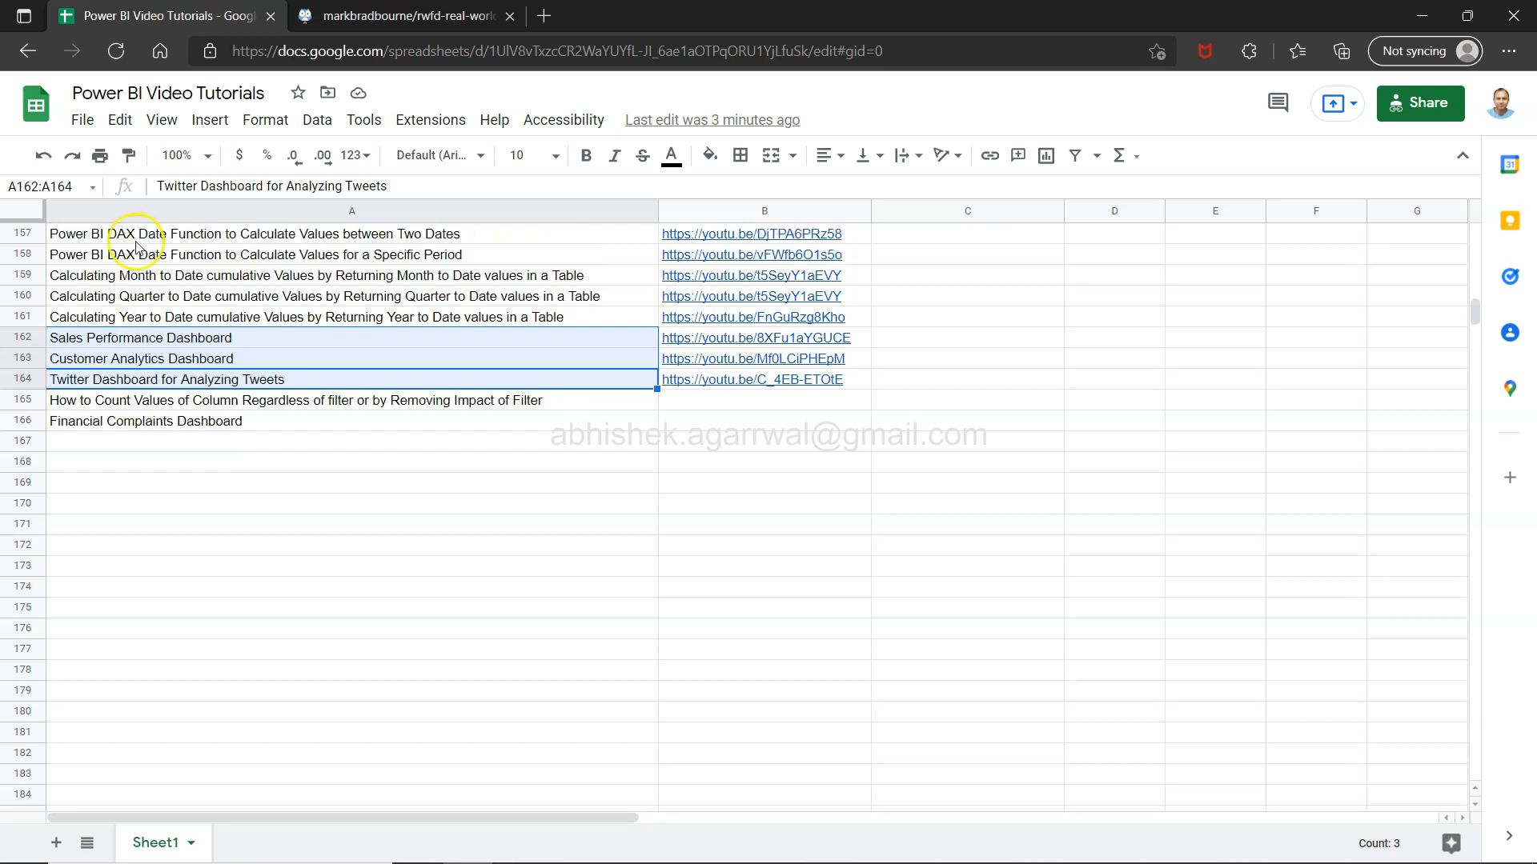
Step: Examine the entries on counting column values regardless of filter and on the Financial Complaints Dashboard in rows 165 and 166
click(189, 431)
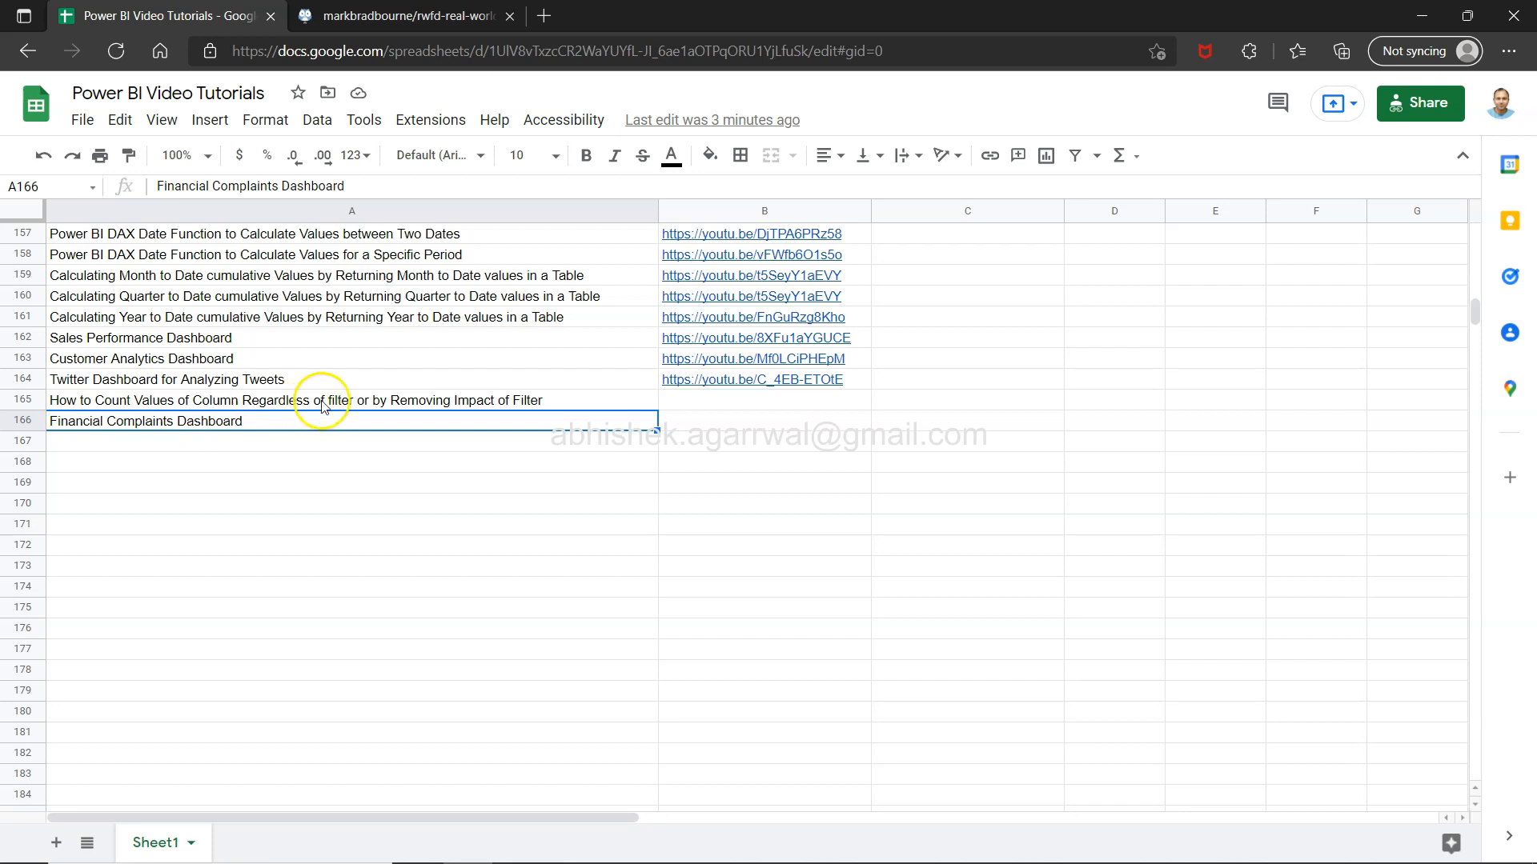
click(361, 404)
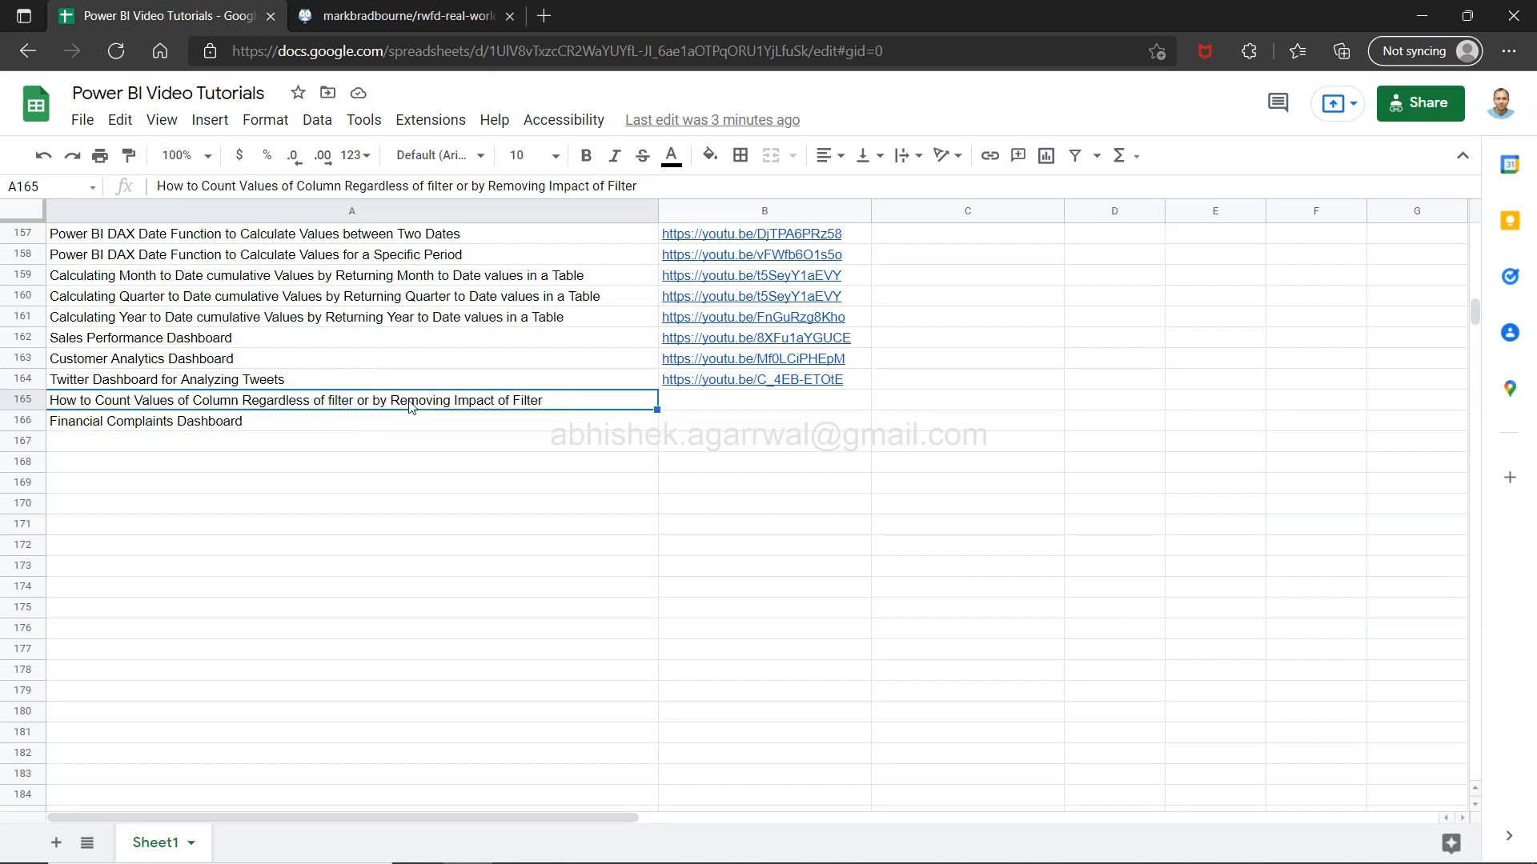
click(224, 426)
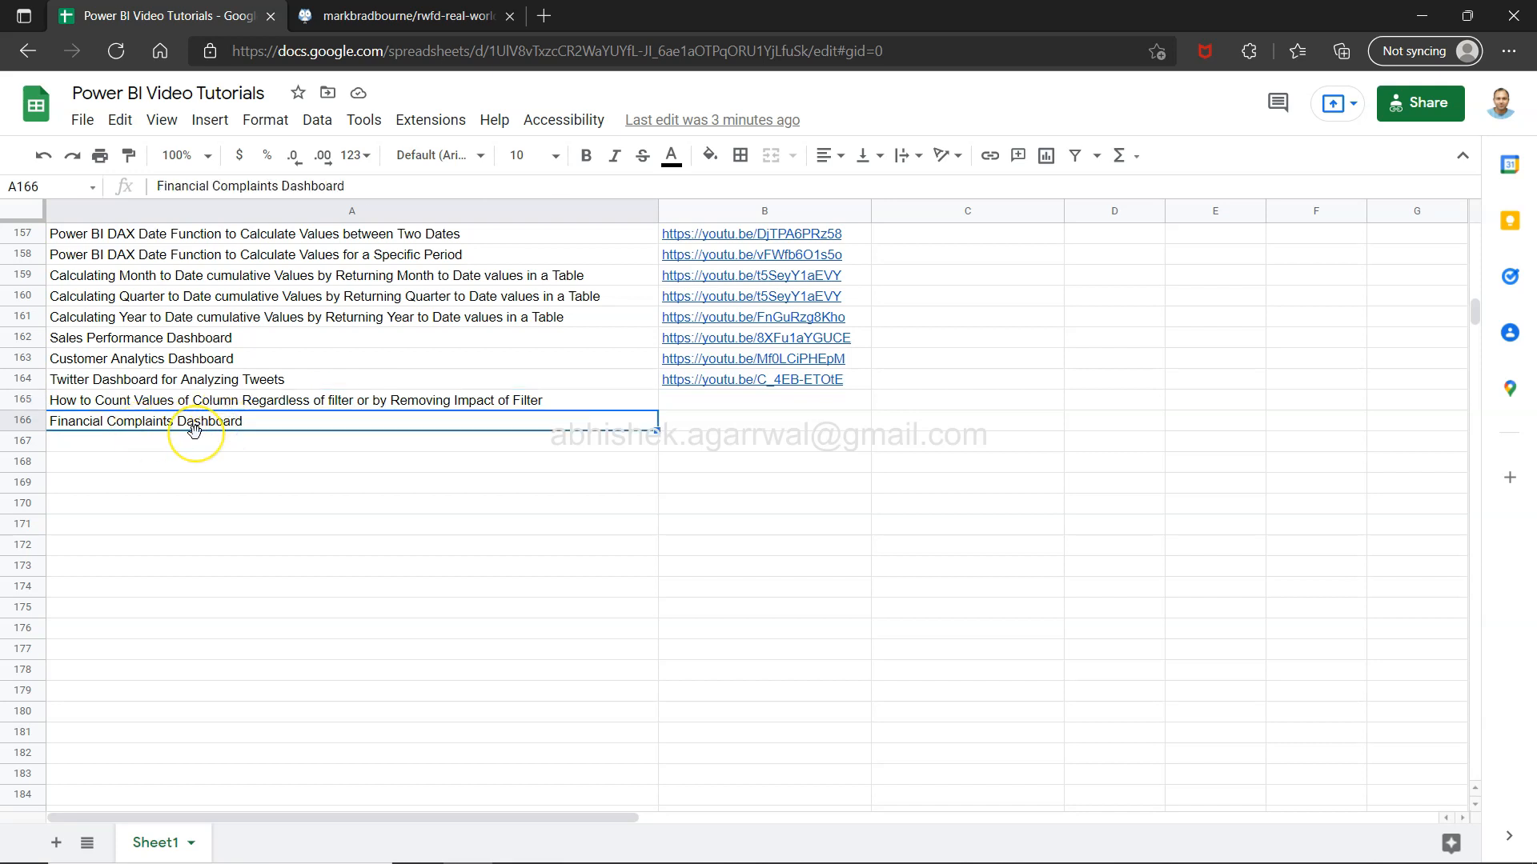
click(232, 403)
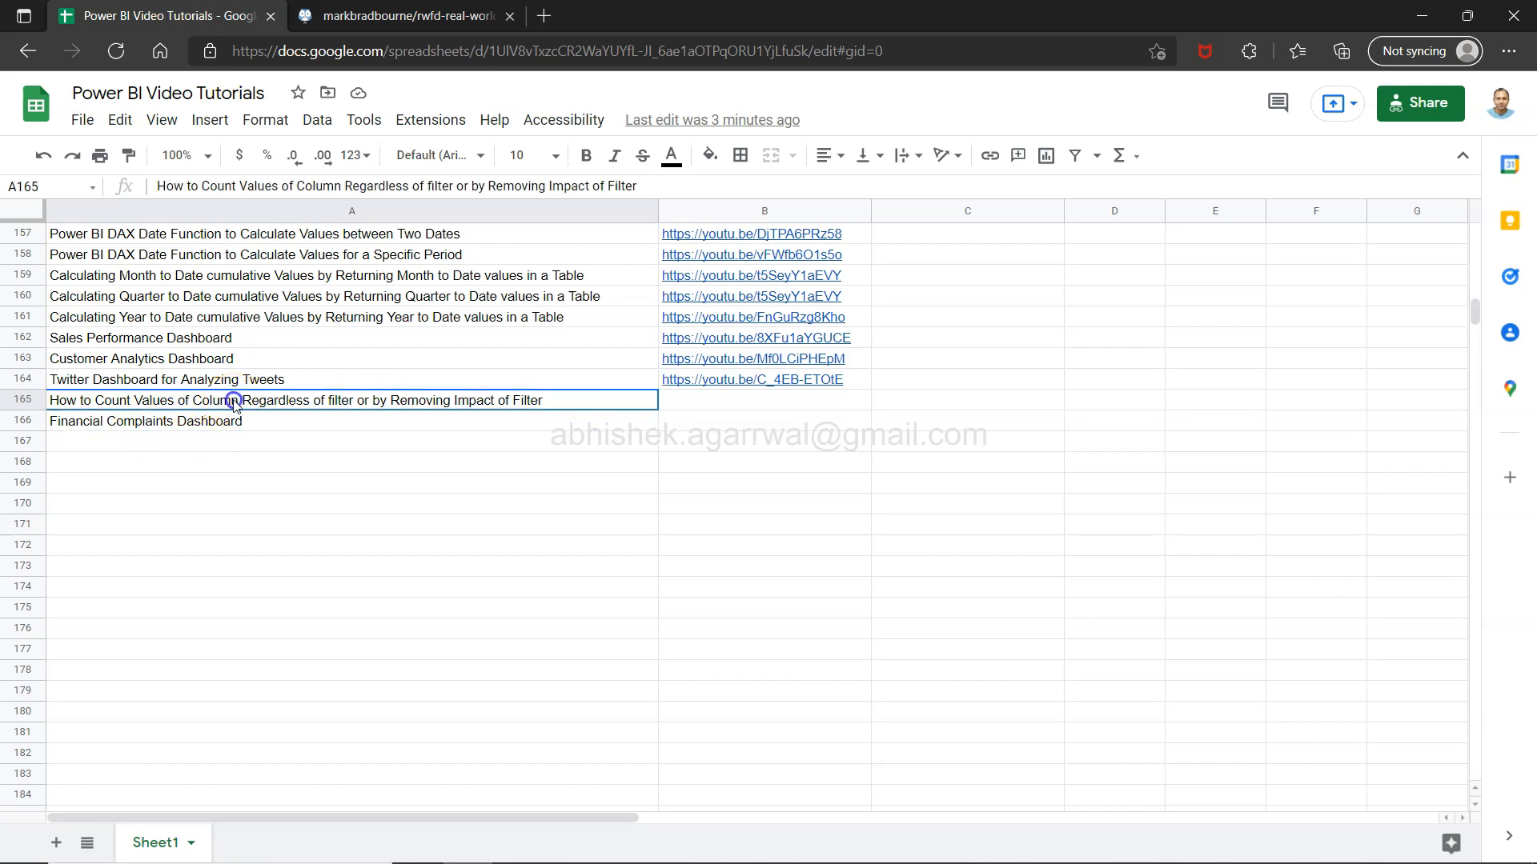
click(226, 421)
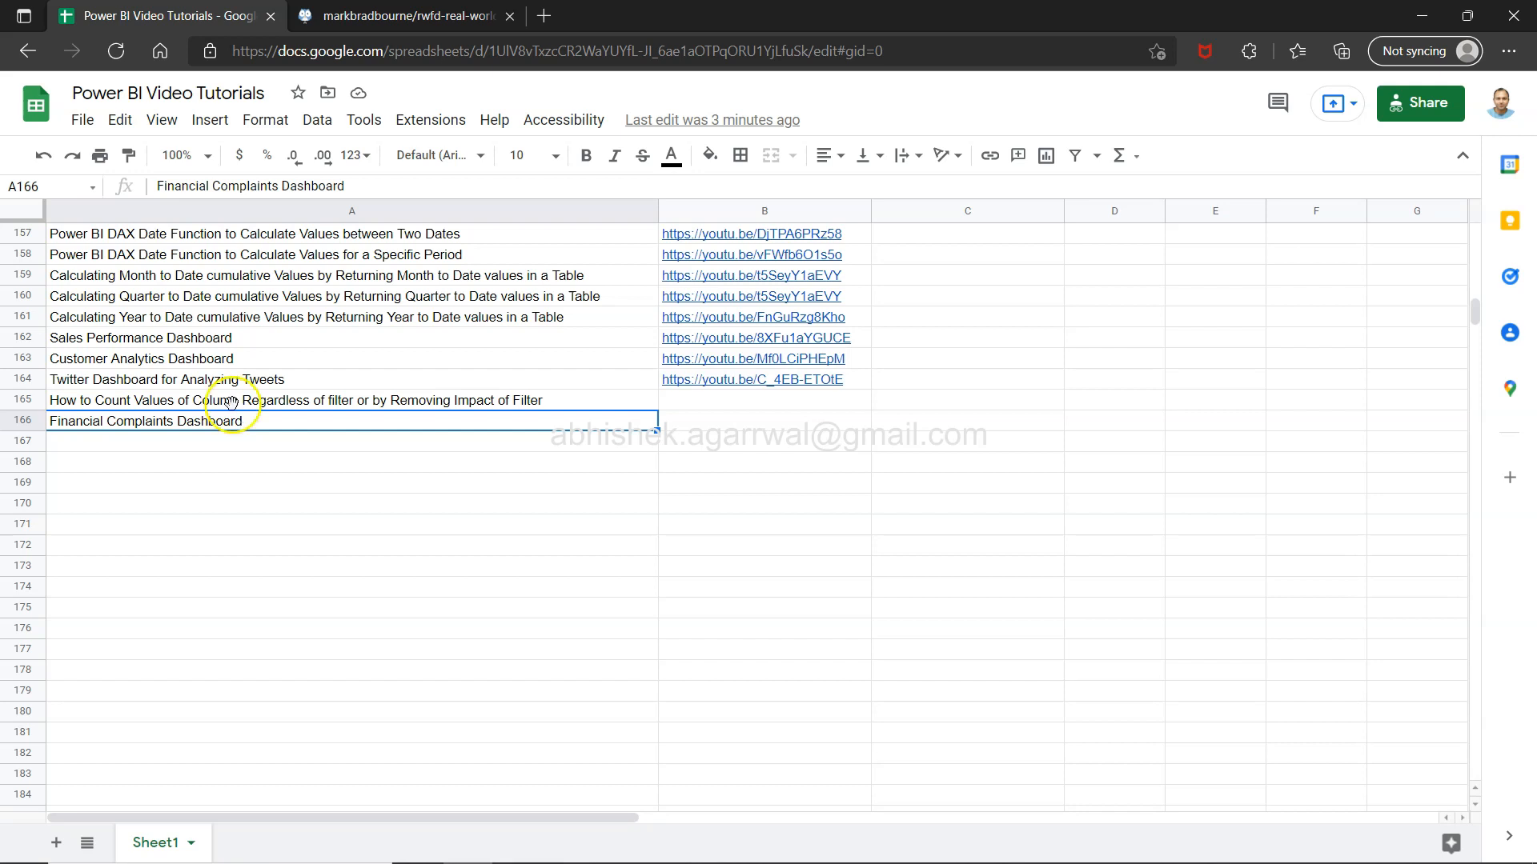
Step: Highlight the three dashboard entries in A162:A164, and move on to the Financial Complaints Dashboard entry
click(227, 342)
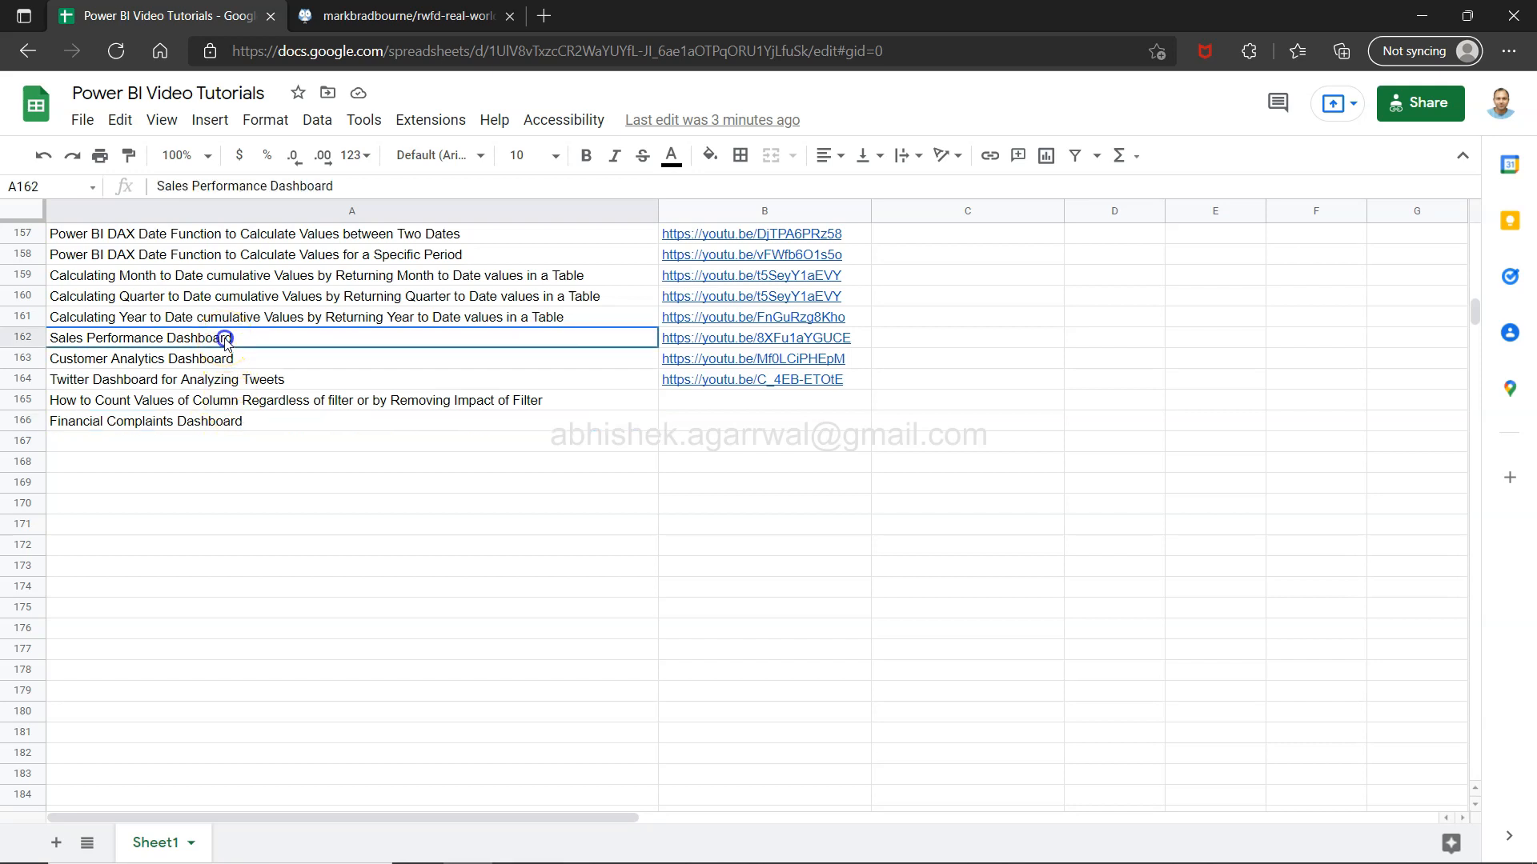
key(shift+Down)
key(shift+Down)
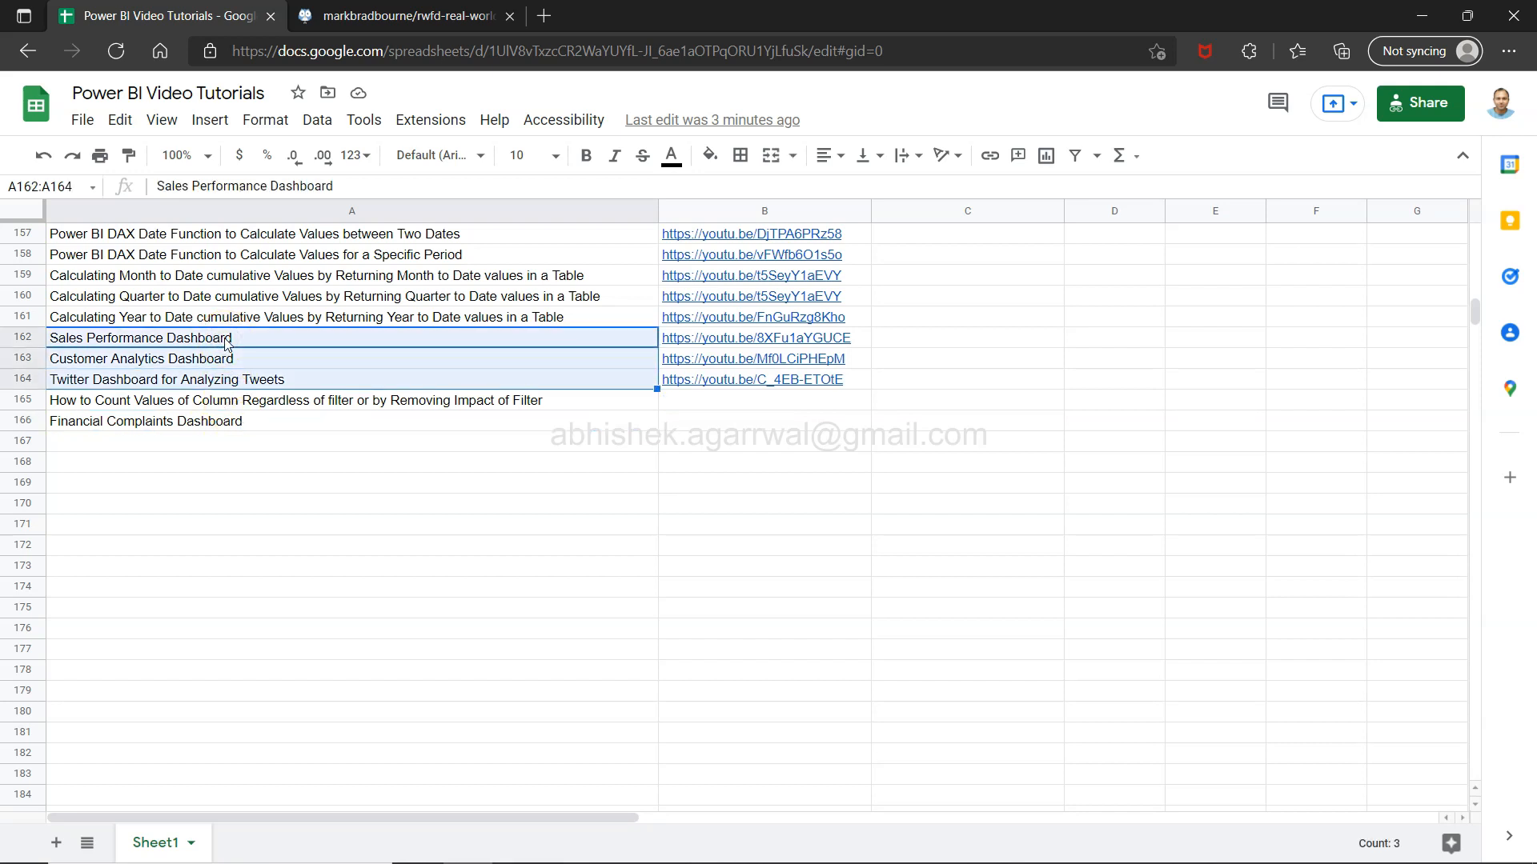
key(Down)
key(Down)
key(Down)
key(Down)
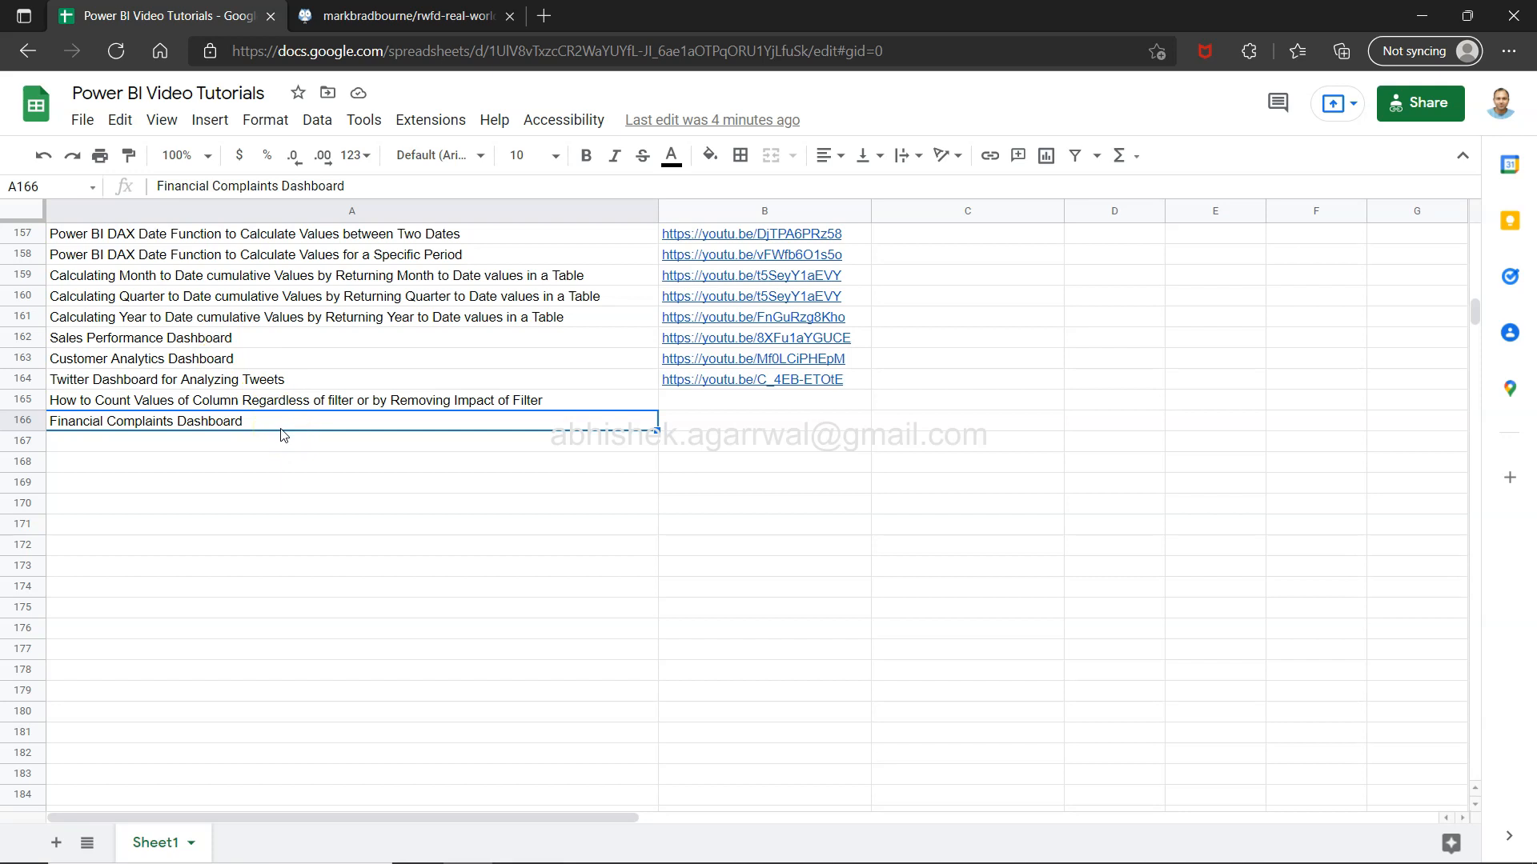
Step: Glance at the Power BI report, return to the tutorials spreadsheet, select its web address and browse the earlier tutorial entries
key(alt+Tab)
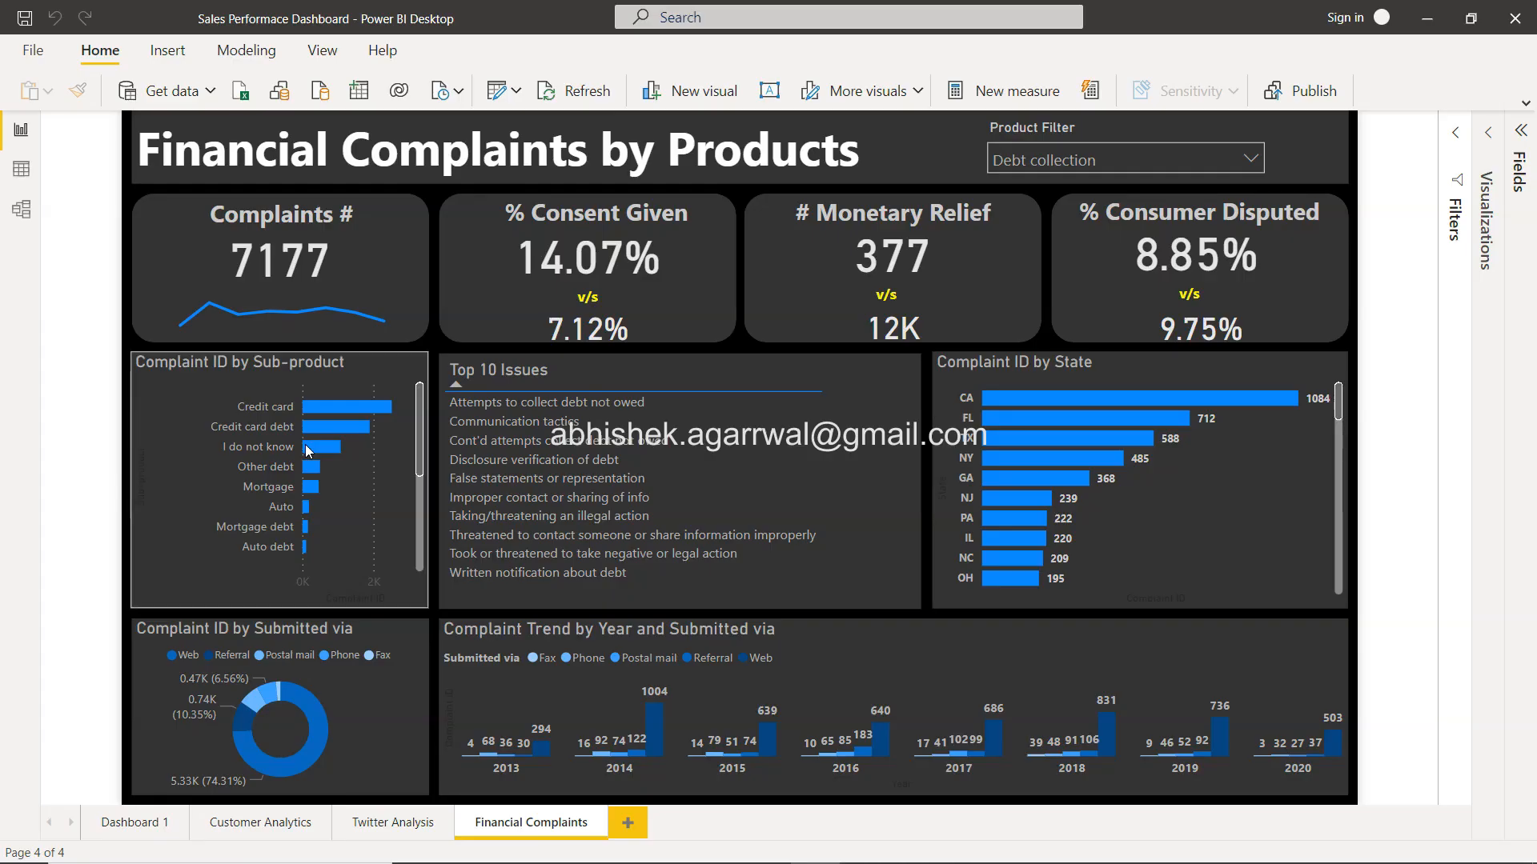
key(alt+Tab)
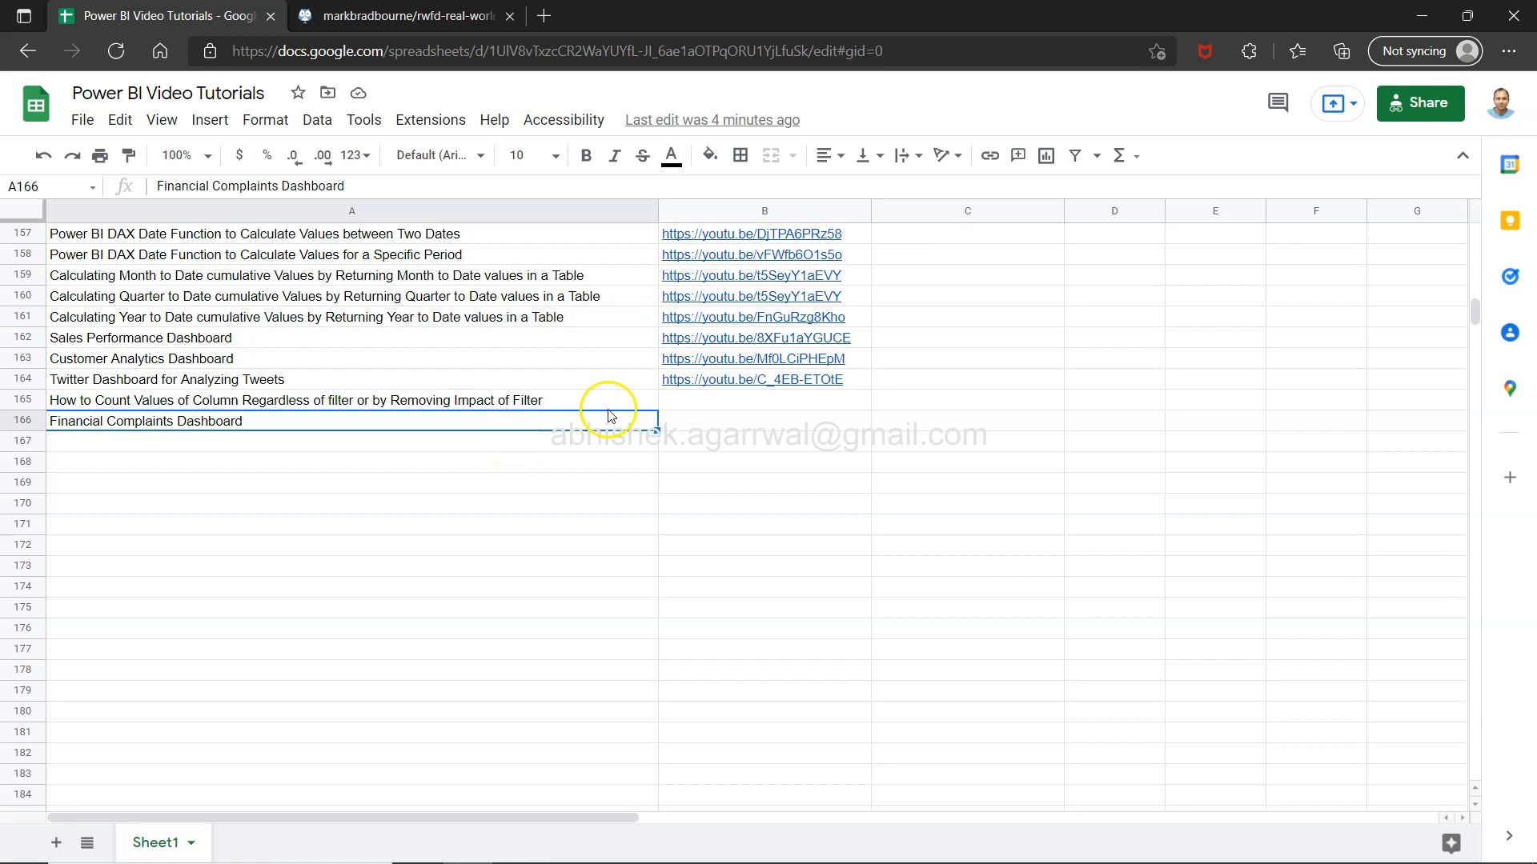
click(852, 46)
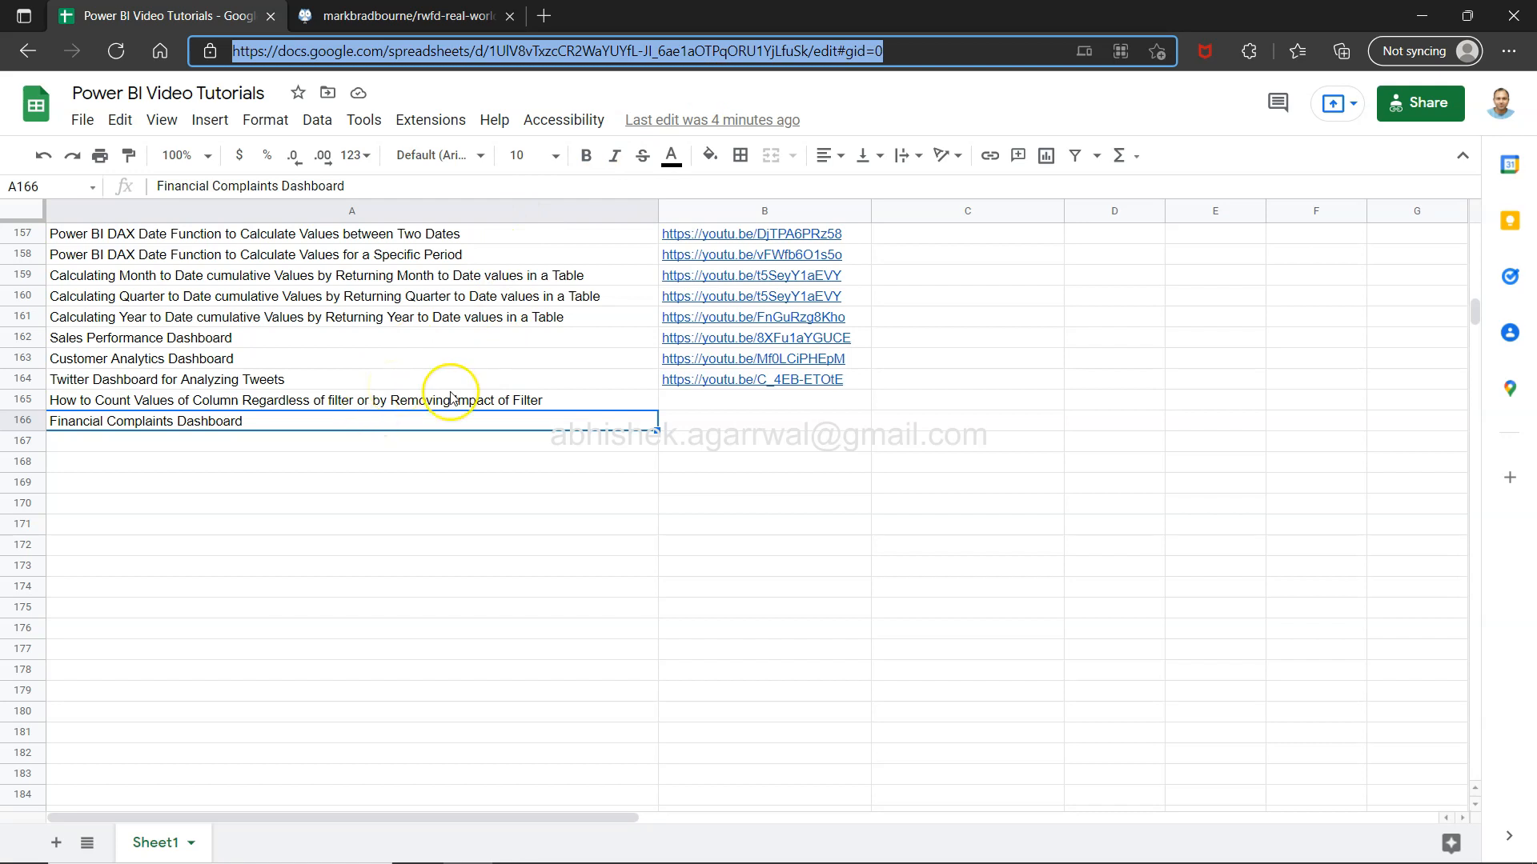
scroll(416, 380, up, 2)
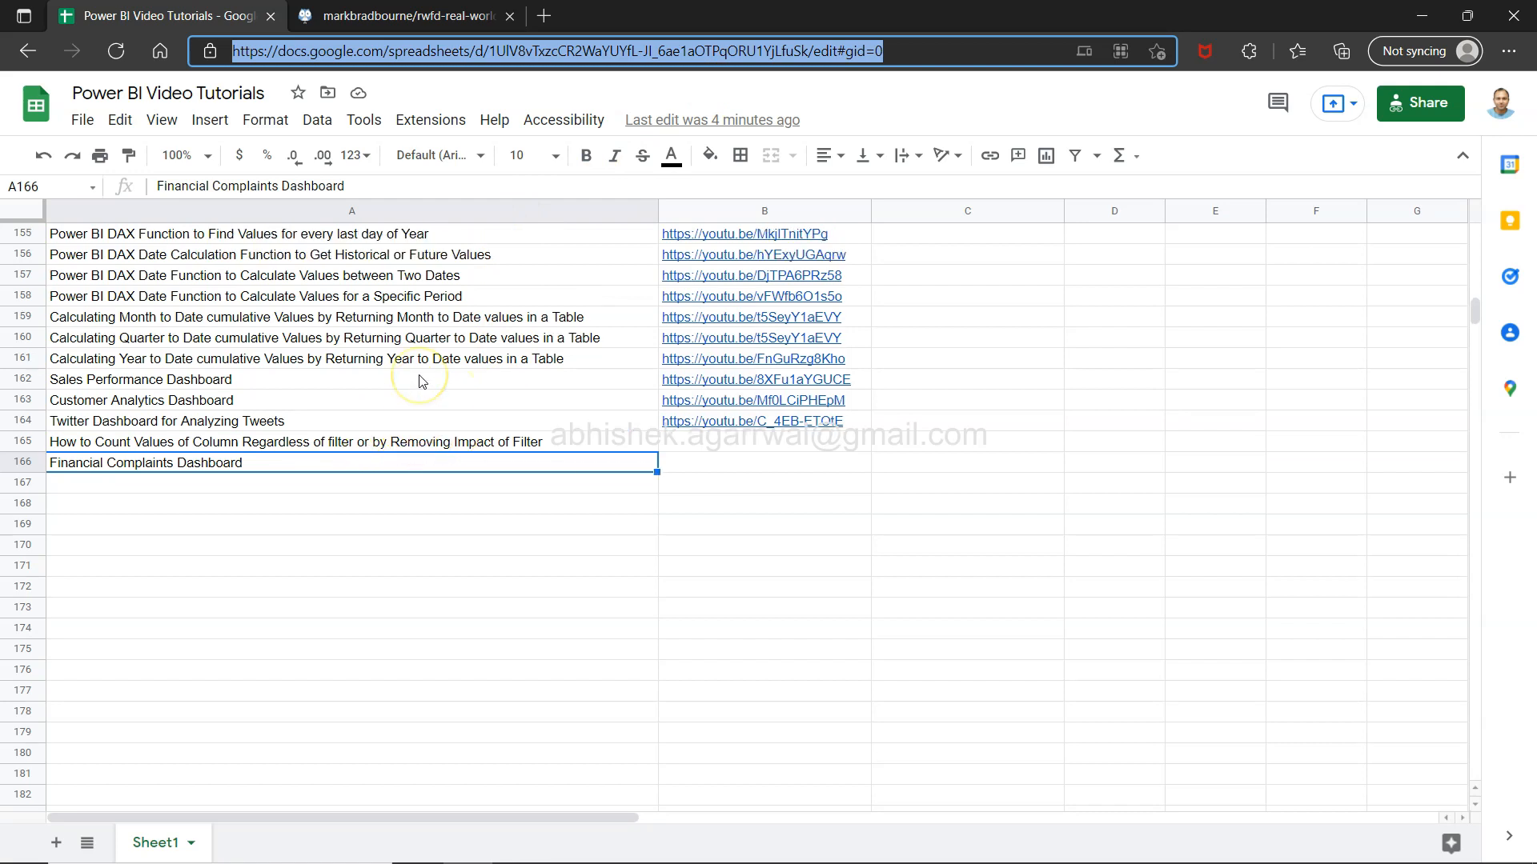
scroll(421, 381, up, 2)
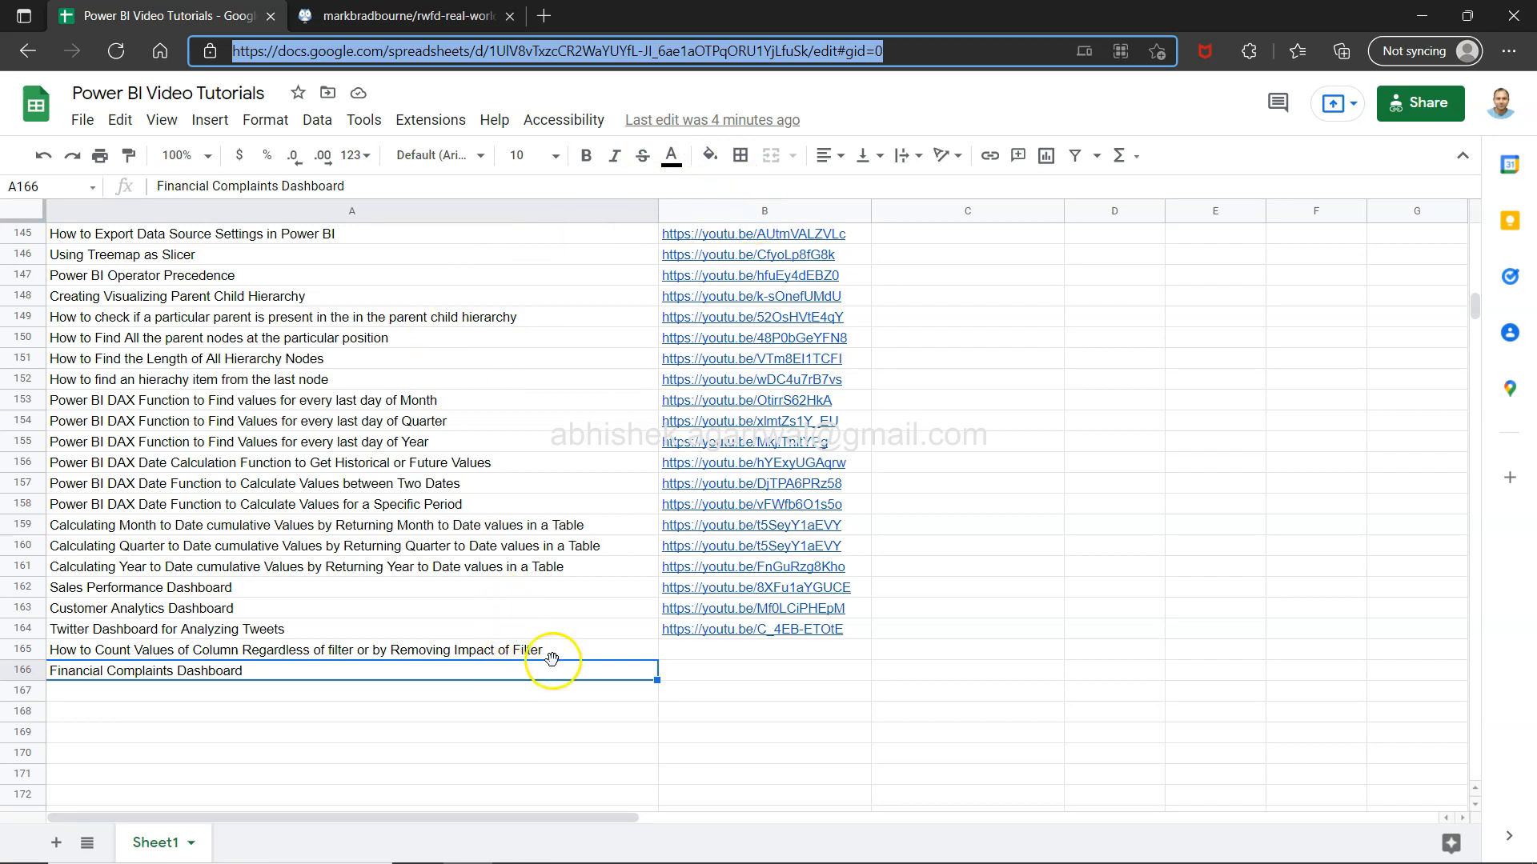
Step: Switch to the Financial Consumer Complaints workbook in Excel and review the column headers from Complaint ID to State
key(alt+Tab)
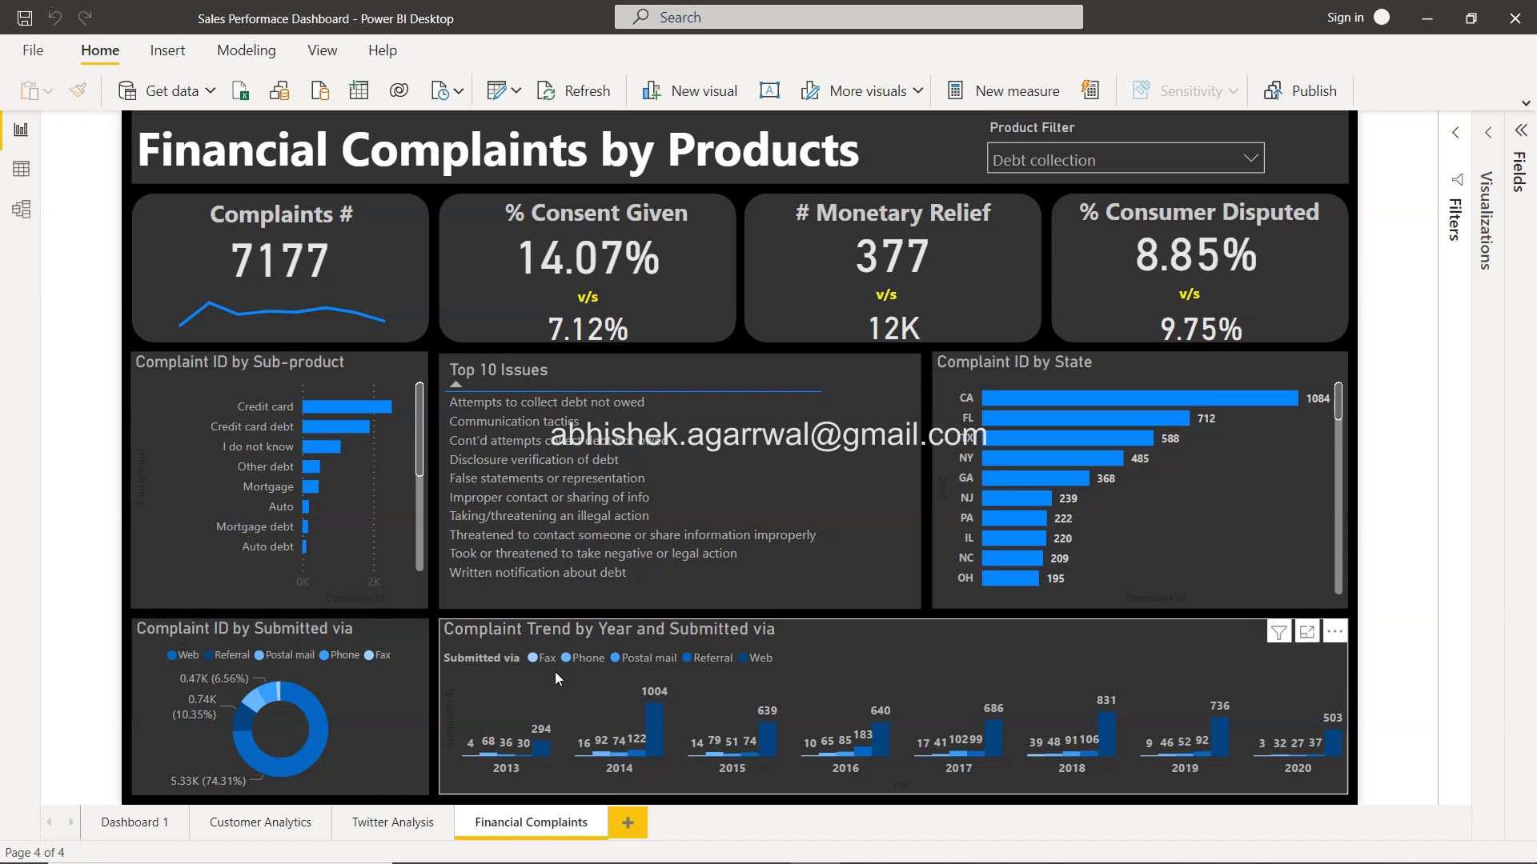
key(alt+Tab)
key(Tab)
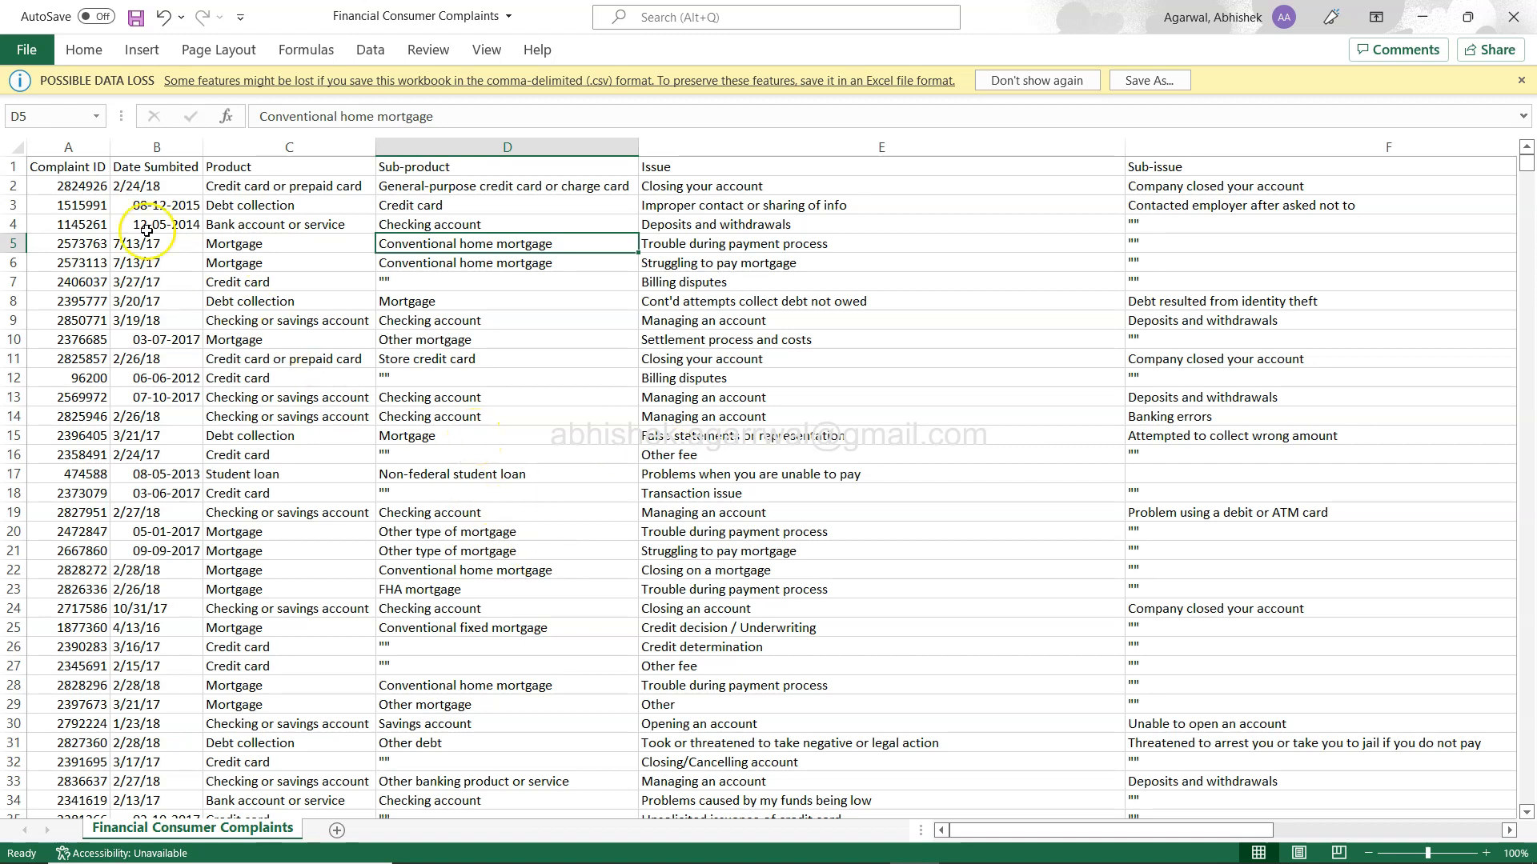
click(87, 165)
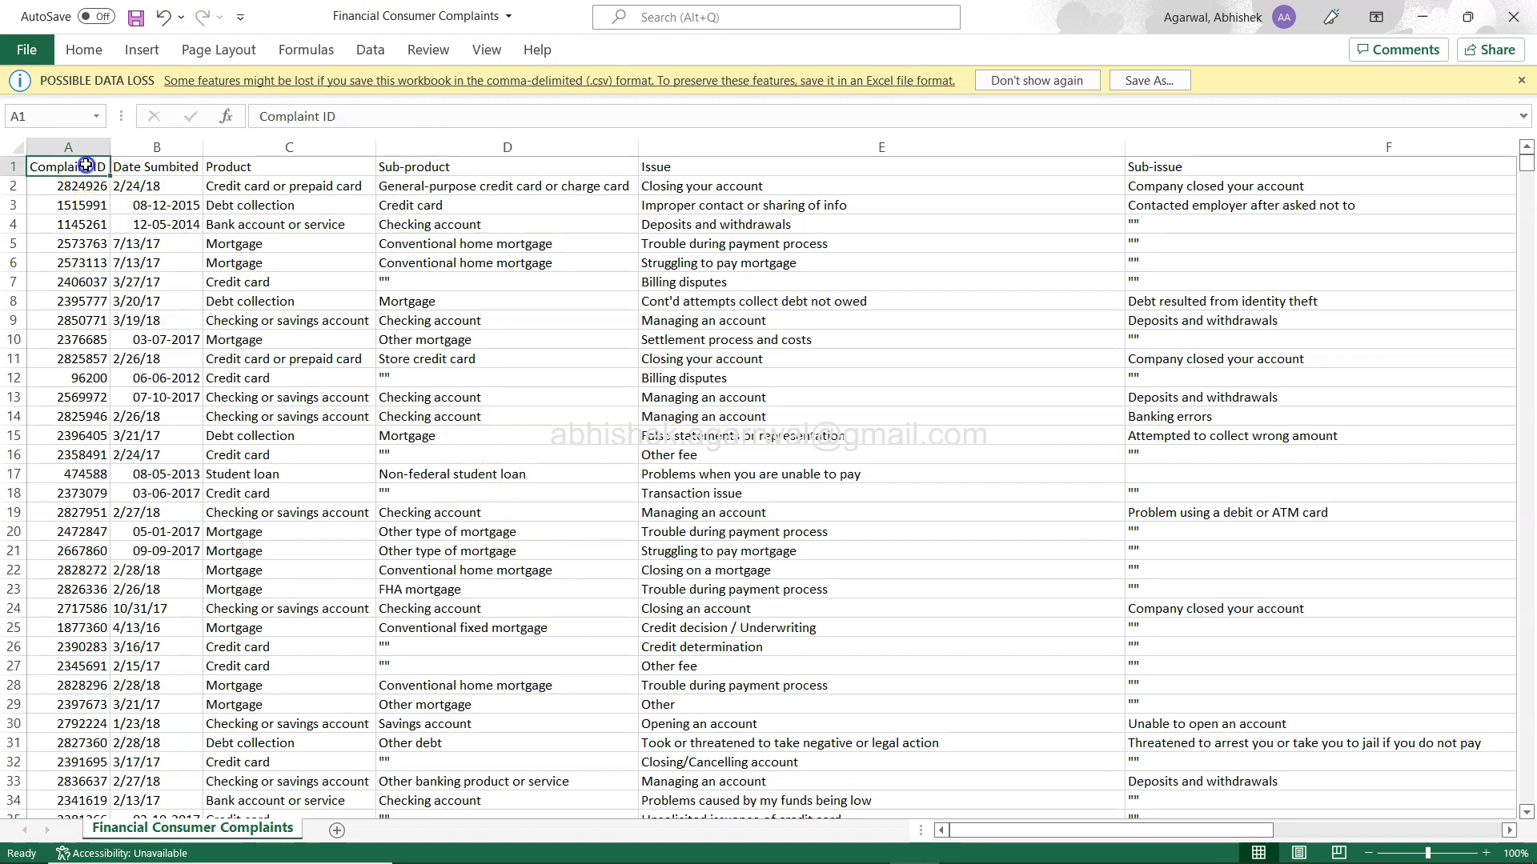
key(Right)
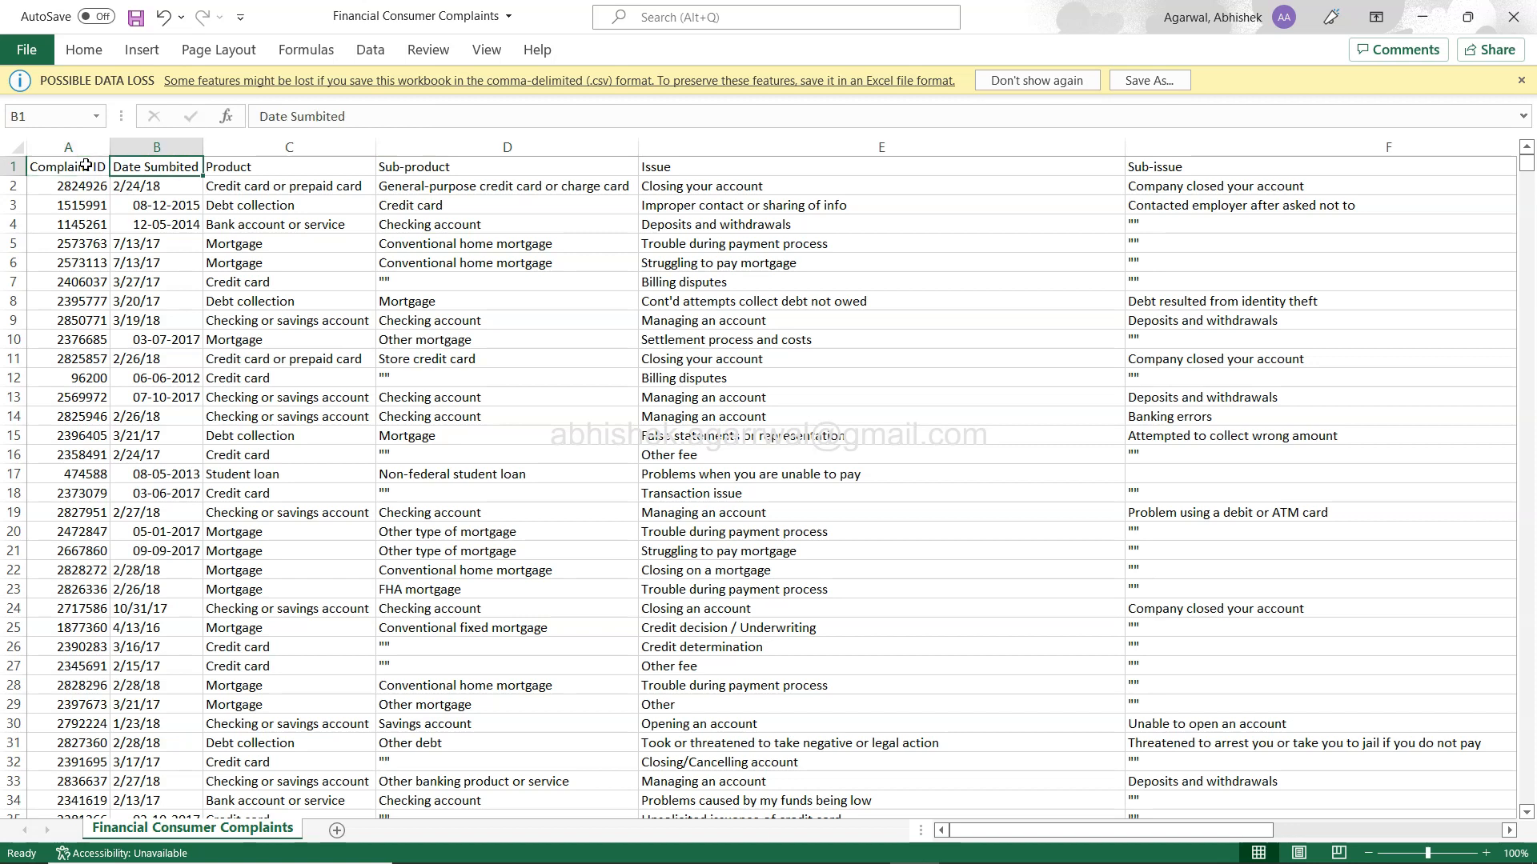
key(Right)
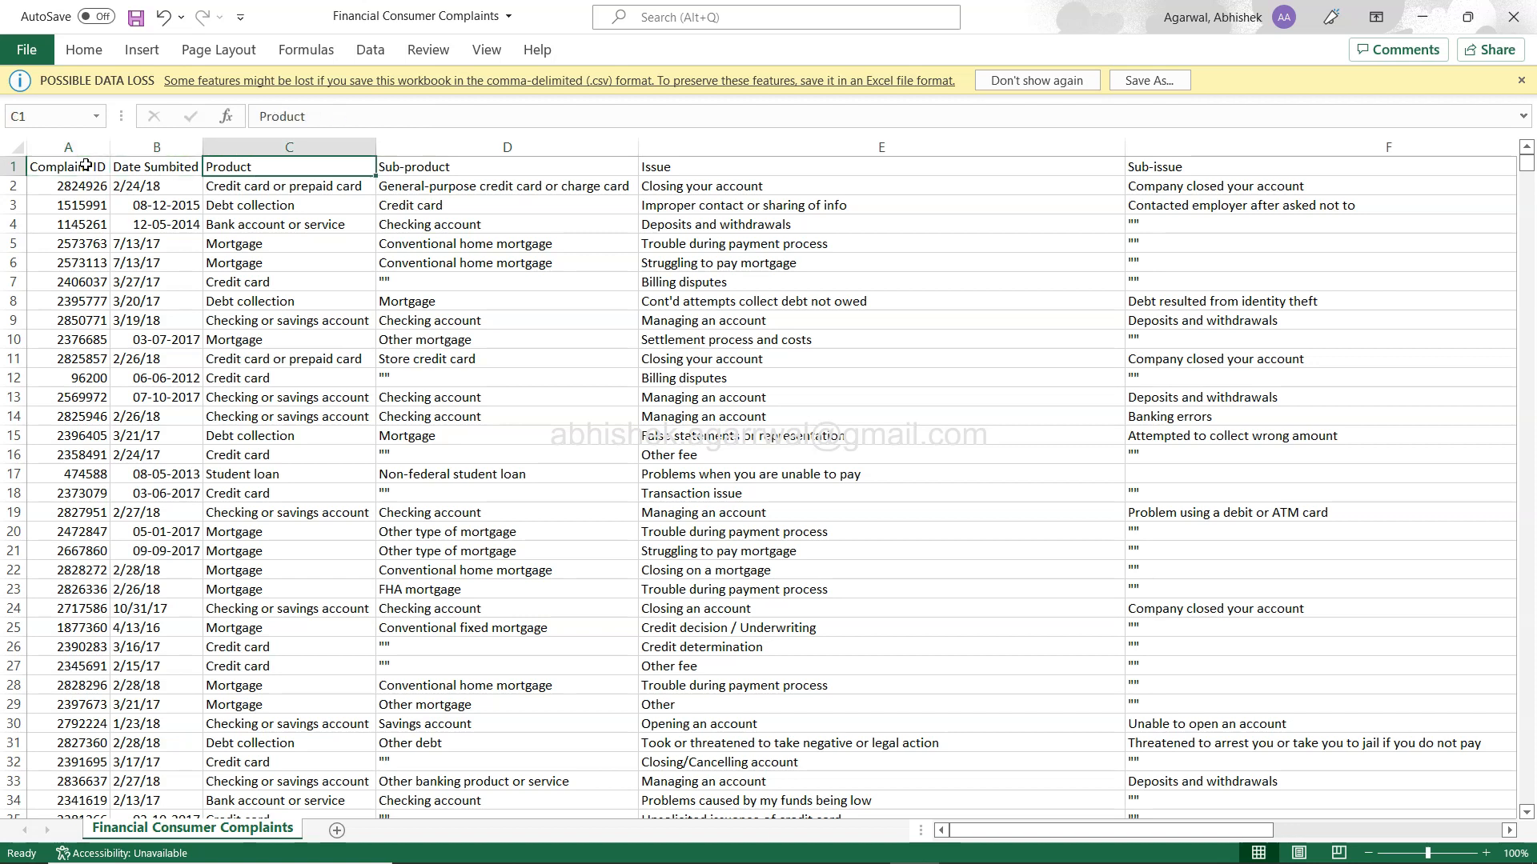
key(Right)
key(Right)
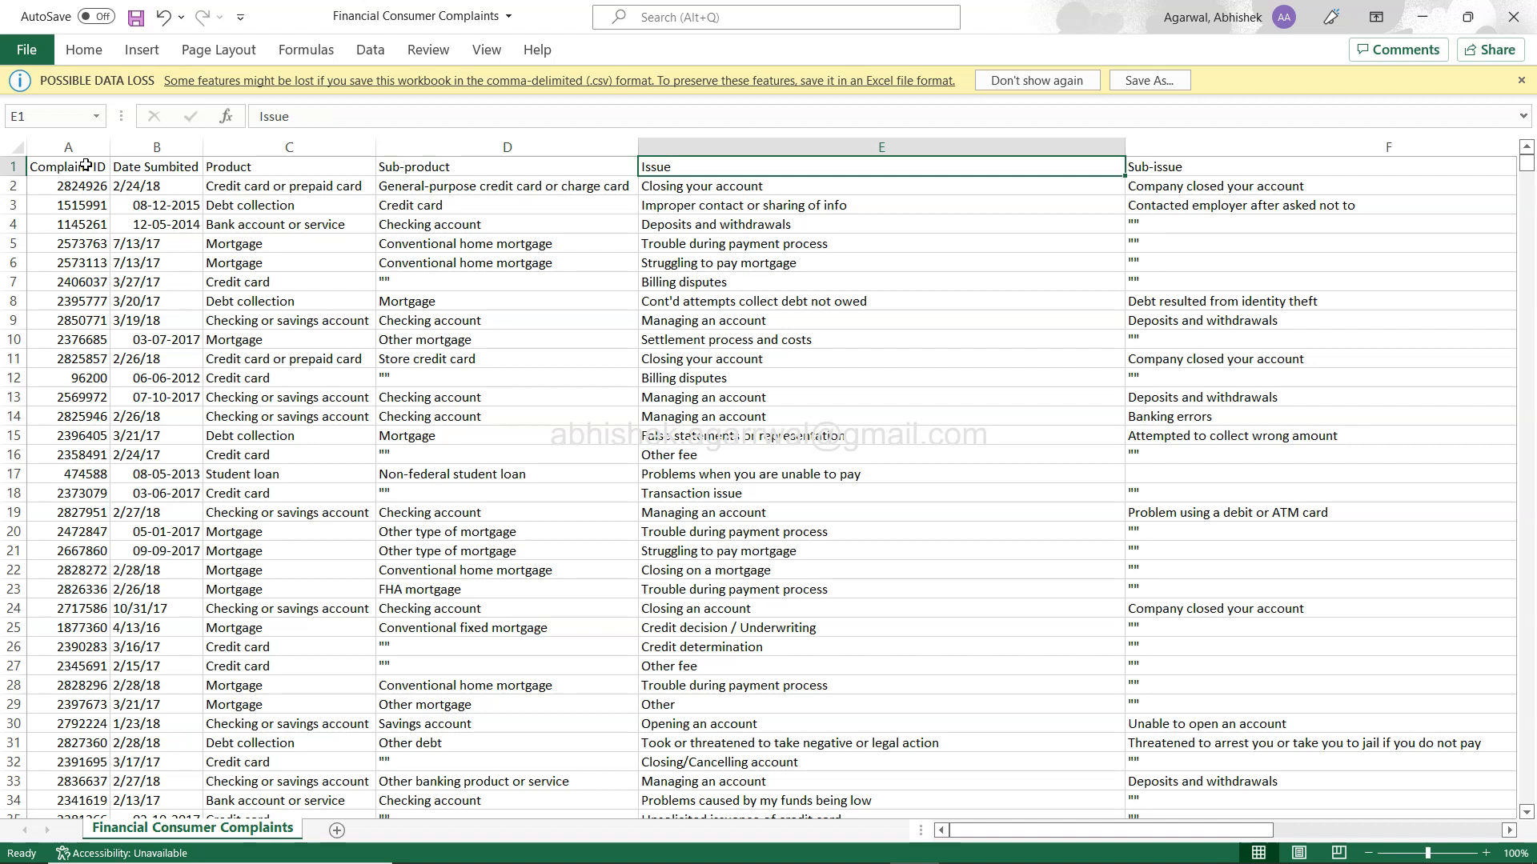
key(Right)
key(Right)
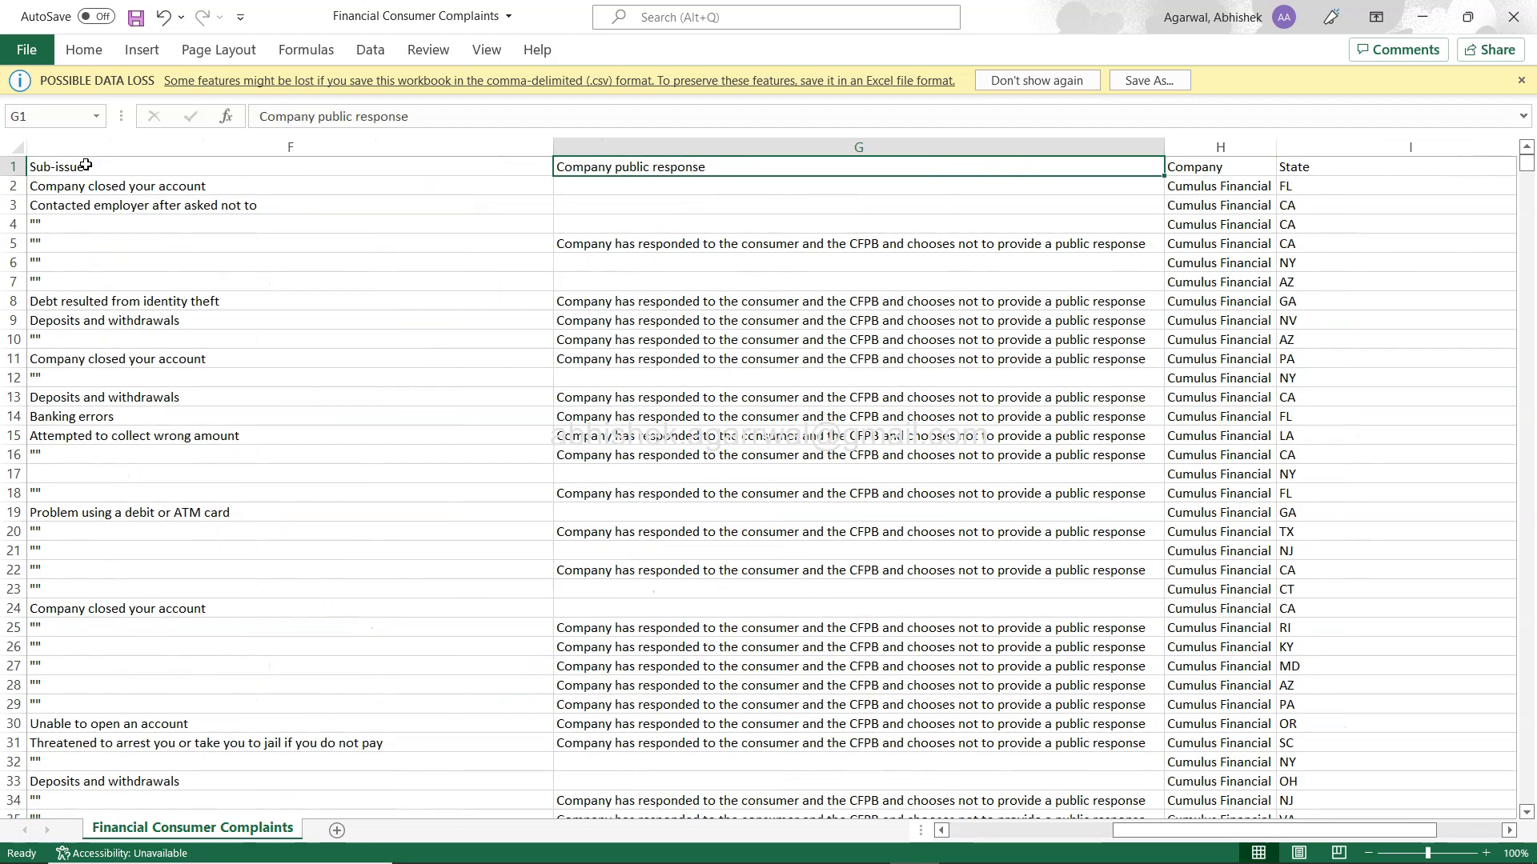
key(Right)
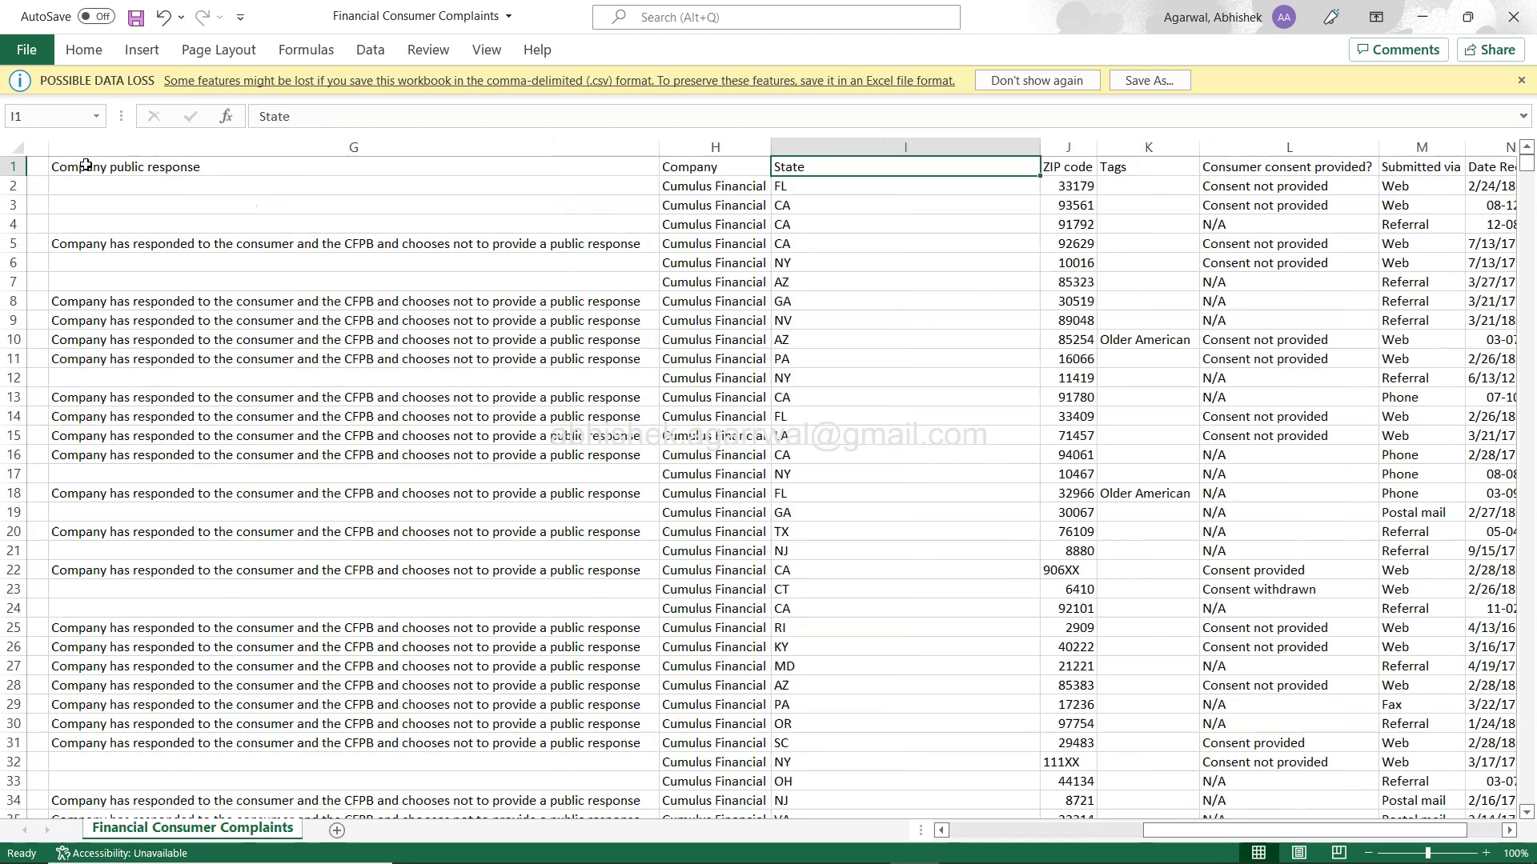
Step: Inspect the values in the Company and State columns, and continue to the ZIP code header
key(Down)
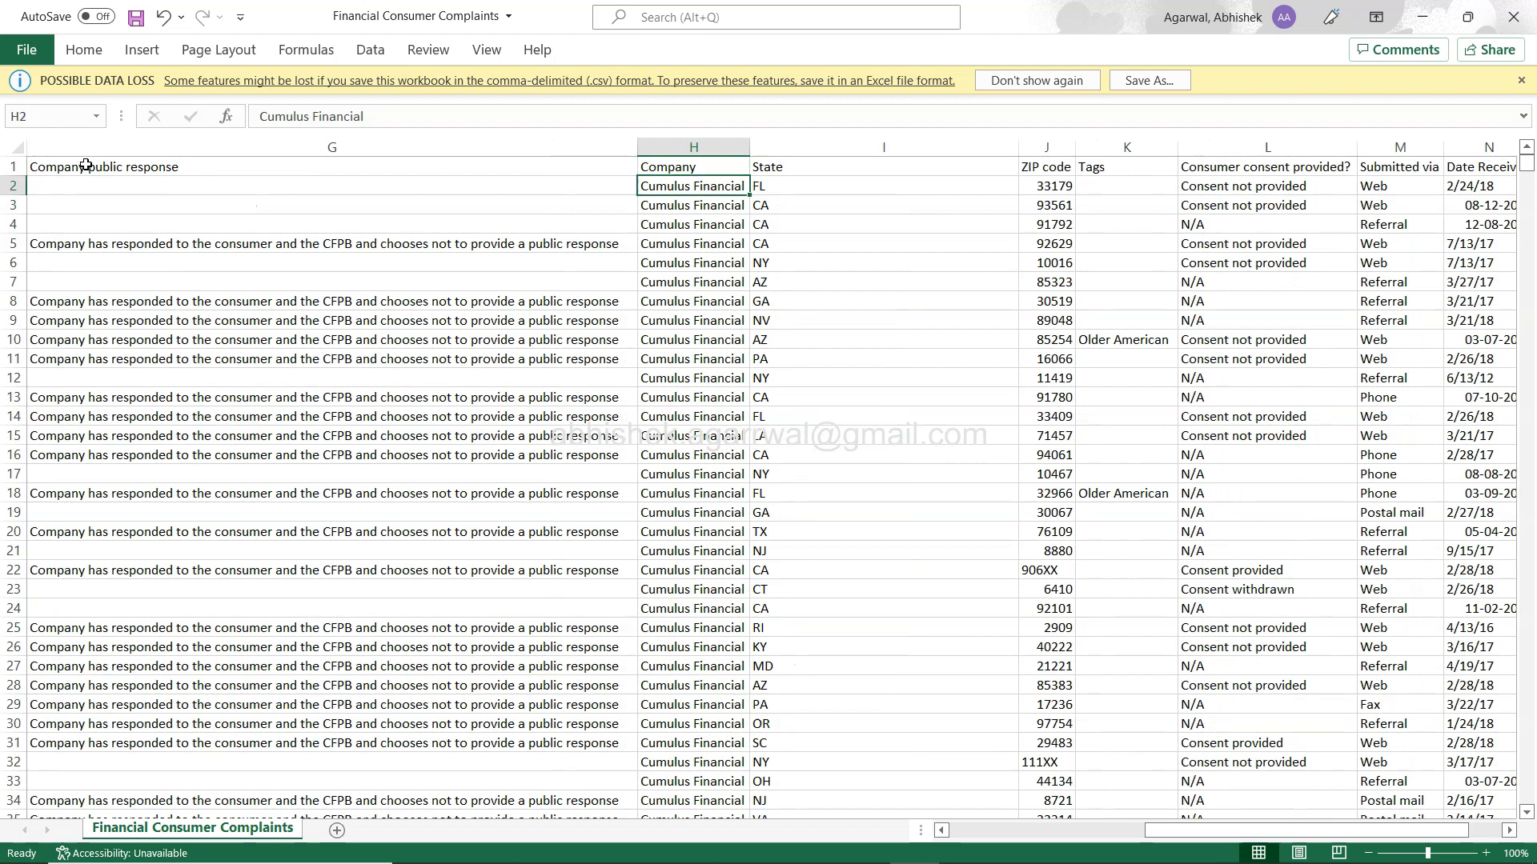
key(Up)
key(Right)
key(Down)
key(Up)
key(Down)
key(Down)
key(Down)
key(Down)
key(Down)
key(Up)
key(Up)
key(Up)
key(Up)
key(Up)
key(Right)
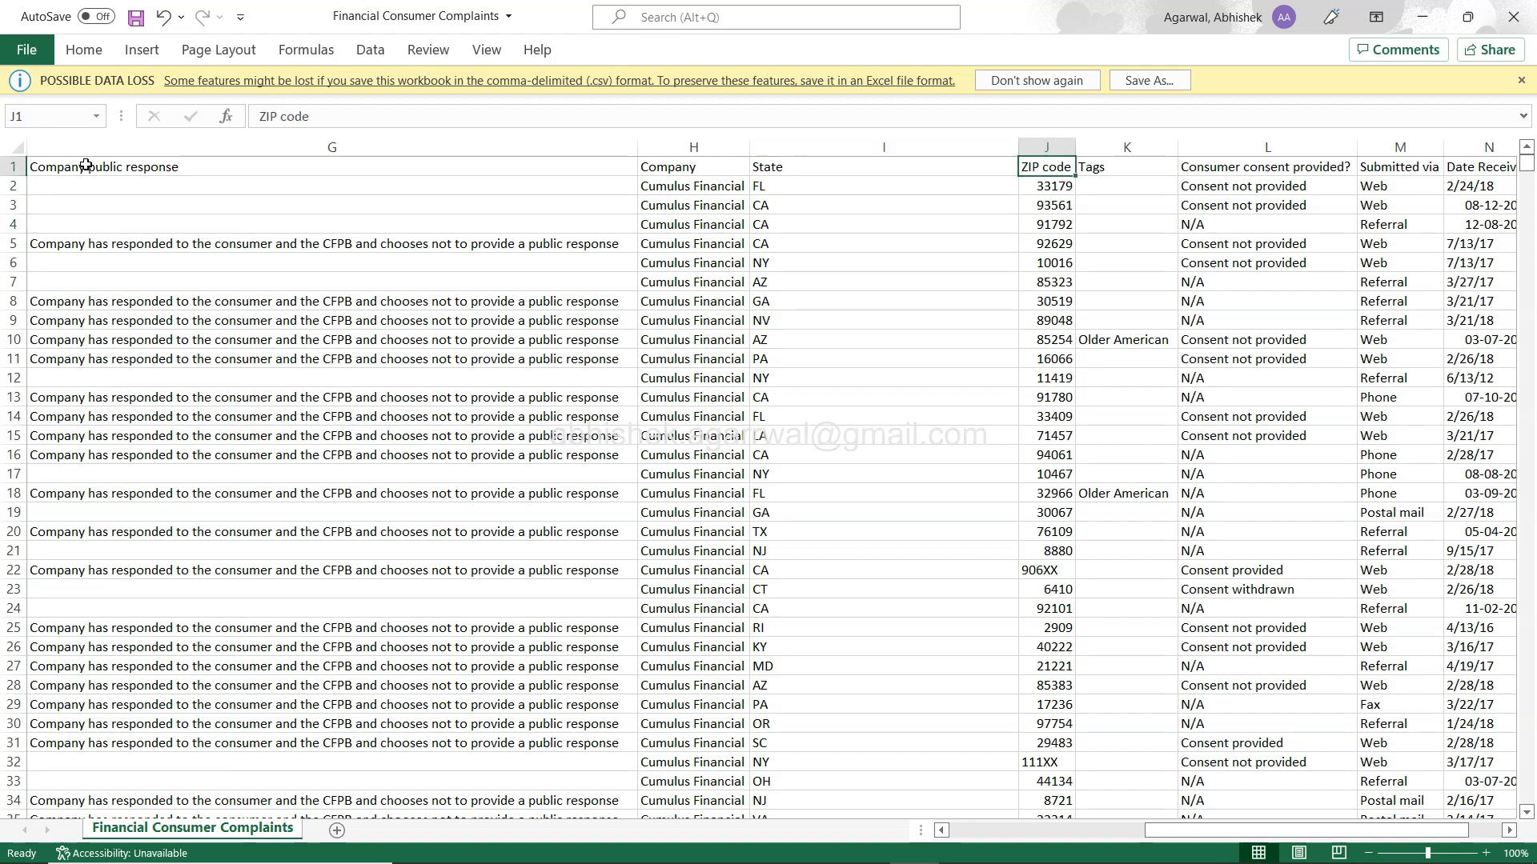
Step: Examine the different values in the "Consumer consent provided?" column from its header downward
key(Right)
key(Right)
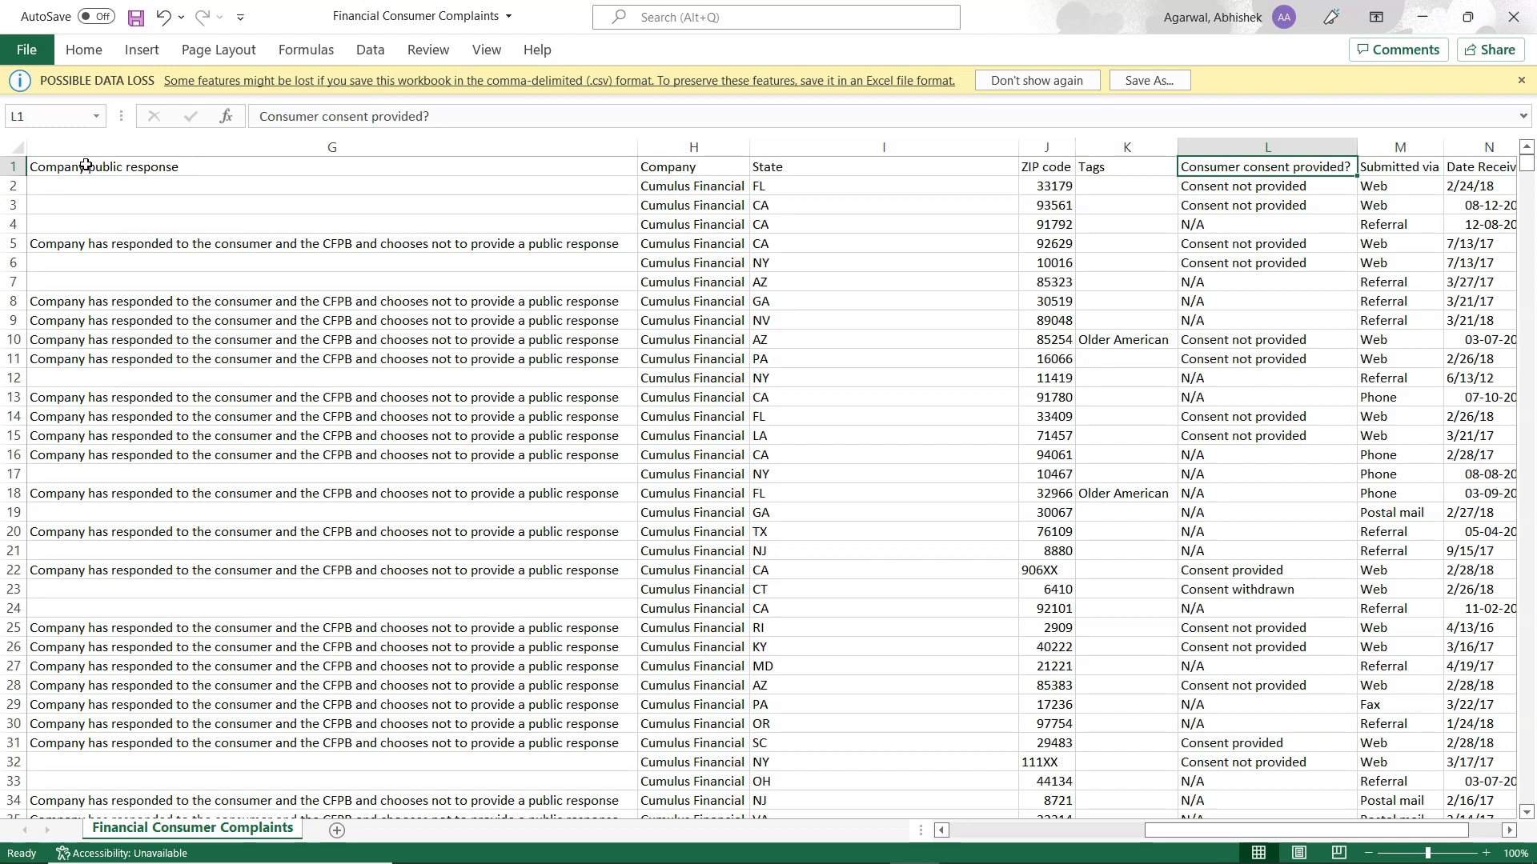
key(Down)
key(Down)
key(Down)
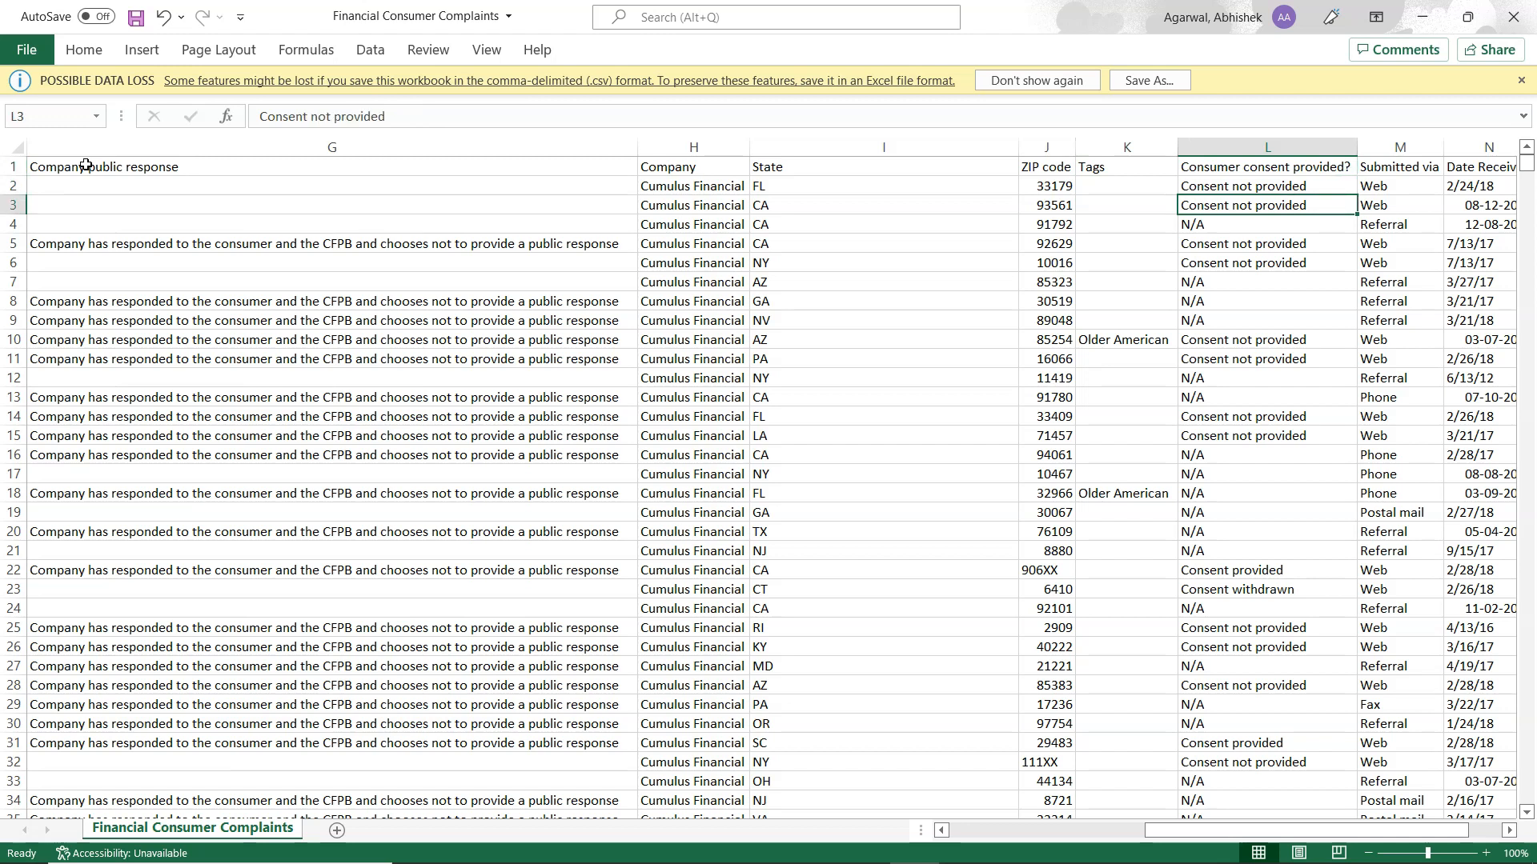
key(Down)
key(Up)
key(Up)
key(Up)
key(Up)
key(Down)
key(Down)
key(Down)
key(Down)
key(Down)
key(Down)
key(Down)
key(Down)
key(Down)
key(Down)
key(Down)
key(Down)
key(Down)
key(Down)
key(Down)
key(Down)
key(Down)
key(Down)
key(Down)
key(Down)
key(Down)
key(Up)
key(Up)
key(Up)
key(Up)
key(Up)
key(Up)
key(Up)
key(Up)
key(Up)
key(Up)
key(Up)
key(Up)
key(Up)
key(Up)
key(Up)
key(Up)
key(Up)
key(Up)
key(Up)
key(Up)
key(Up)
key(Up)
key(Up)
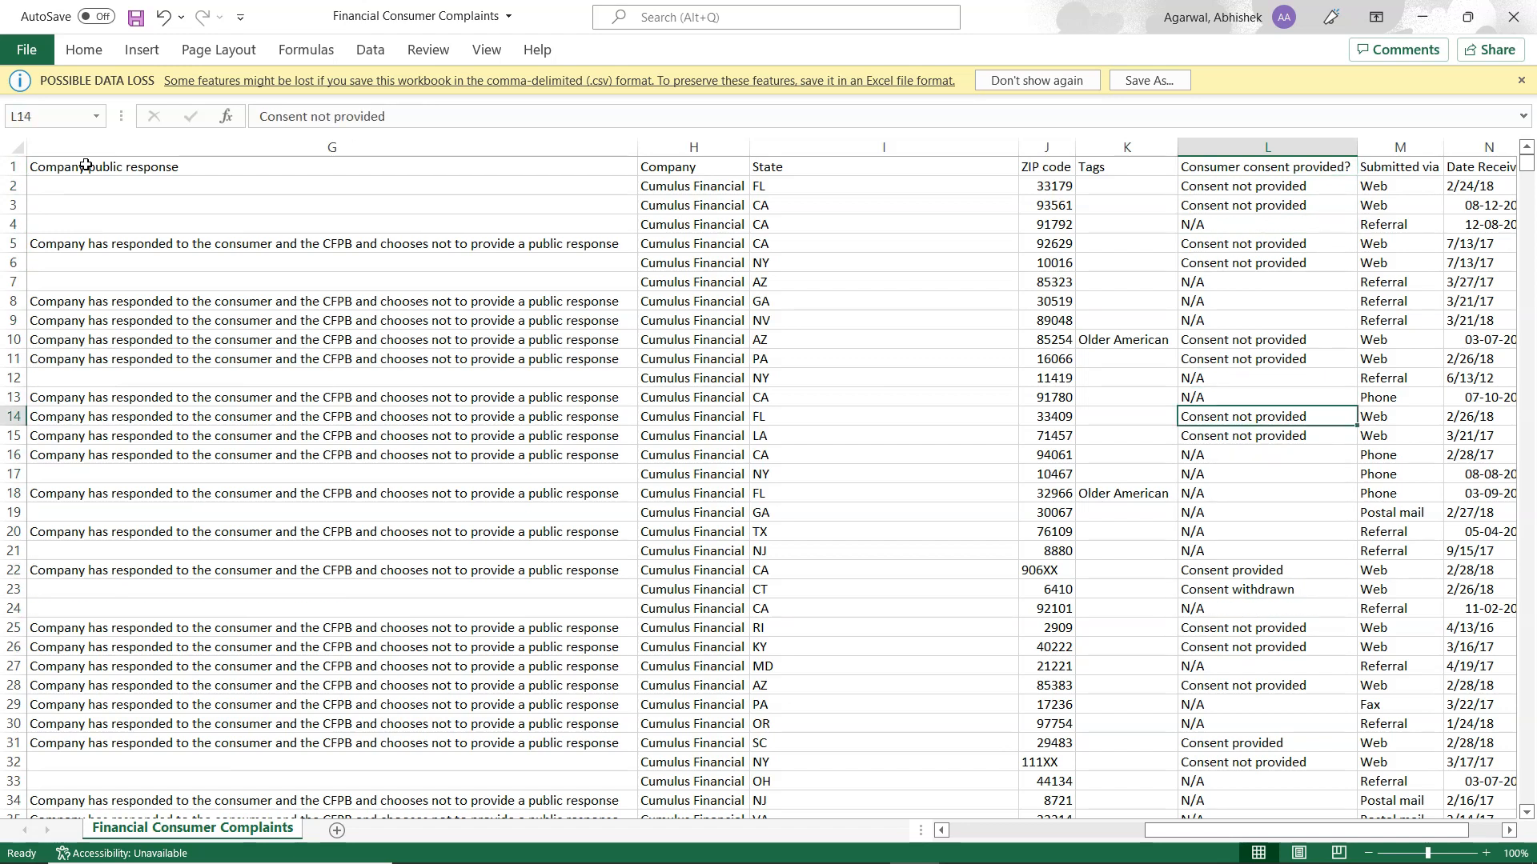
Step: Examine the submission channels listed in the Submitted via column down to row 19
key(Right)
key(Right)
key(Left)
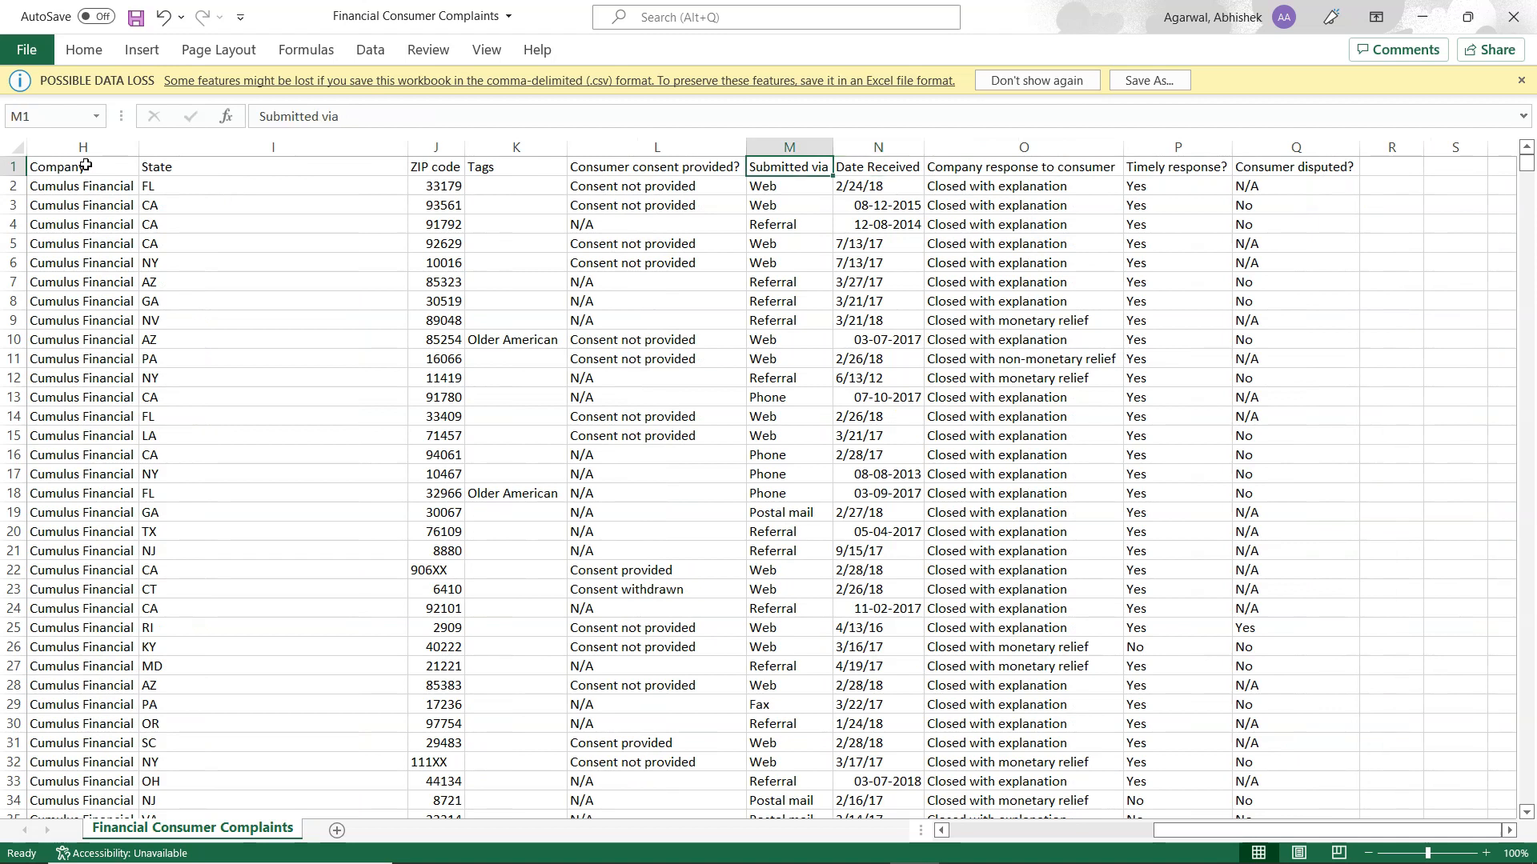
key(Left)
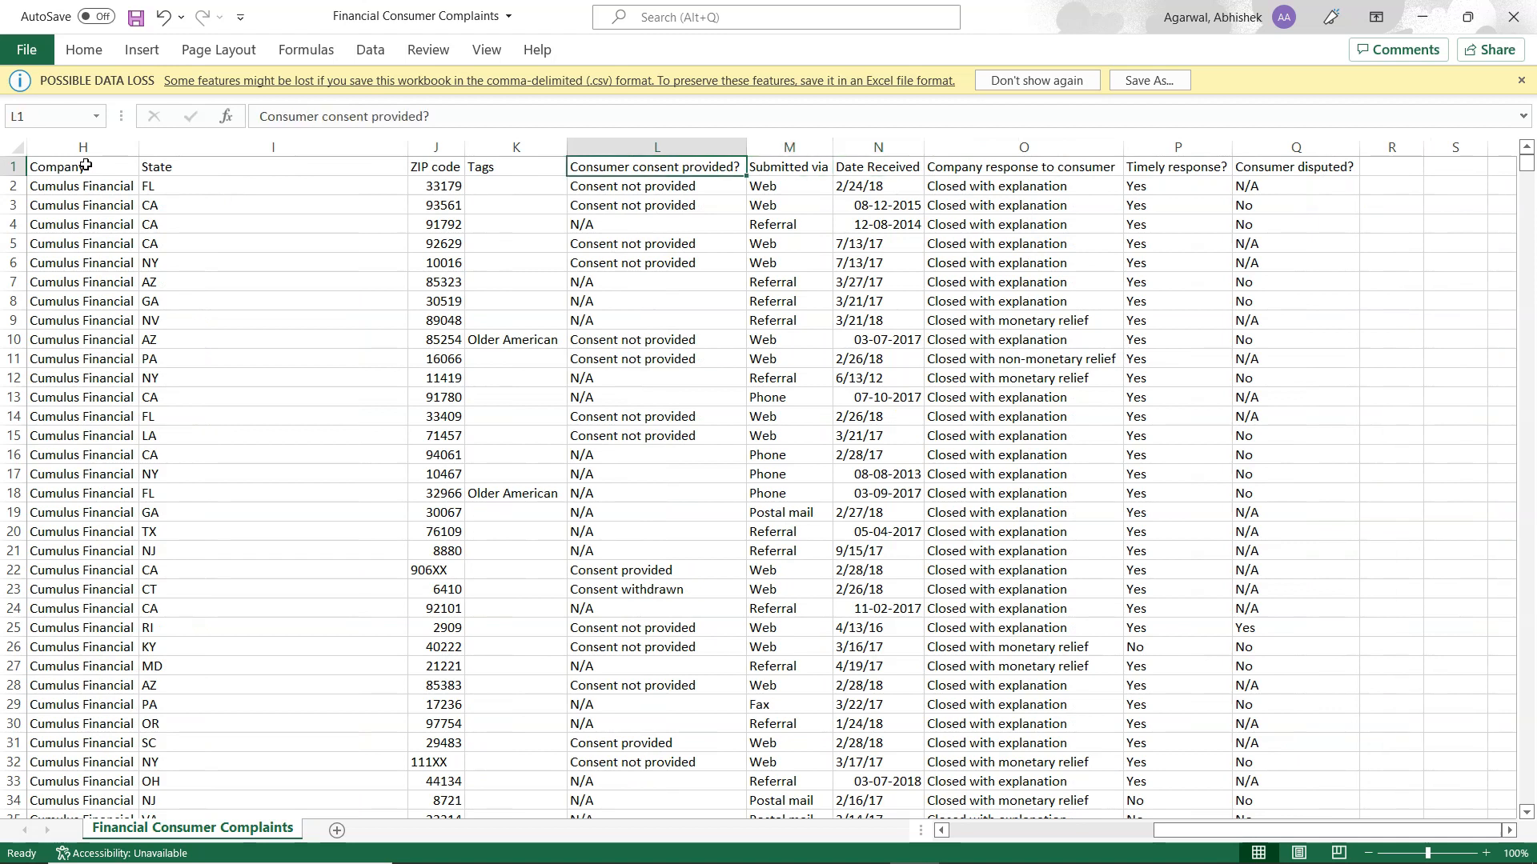
key(Right)
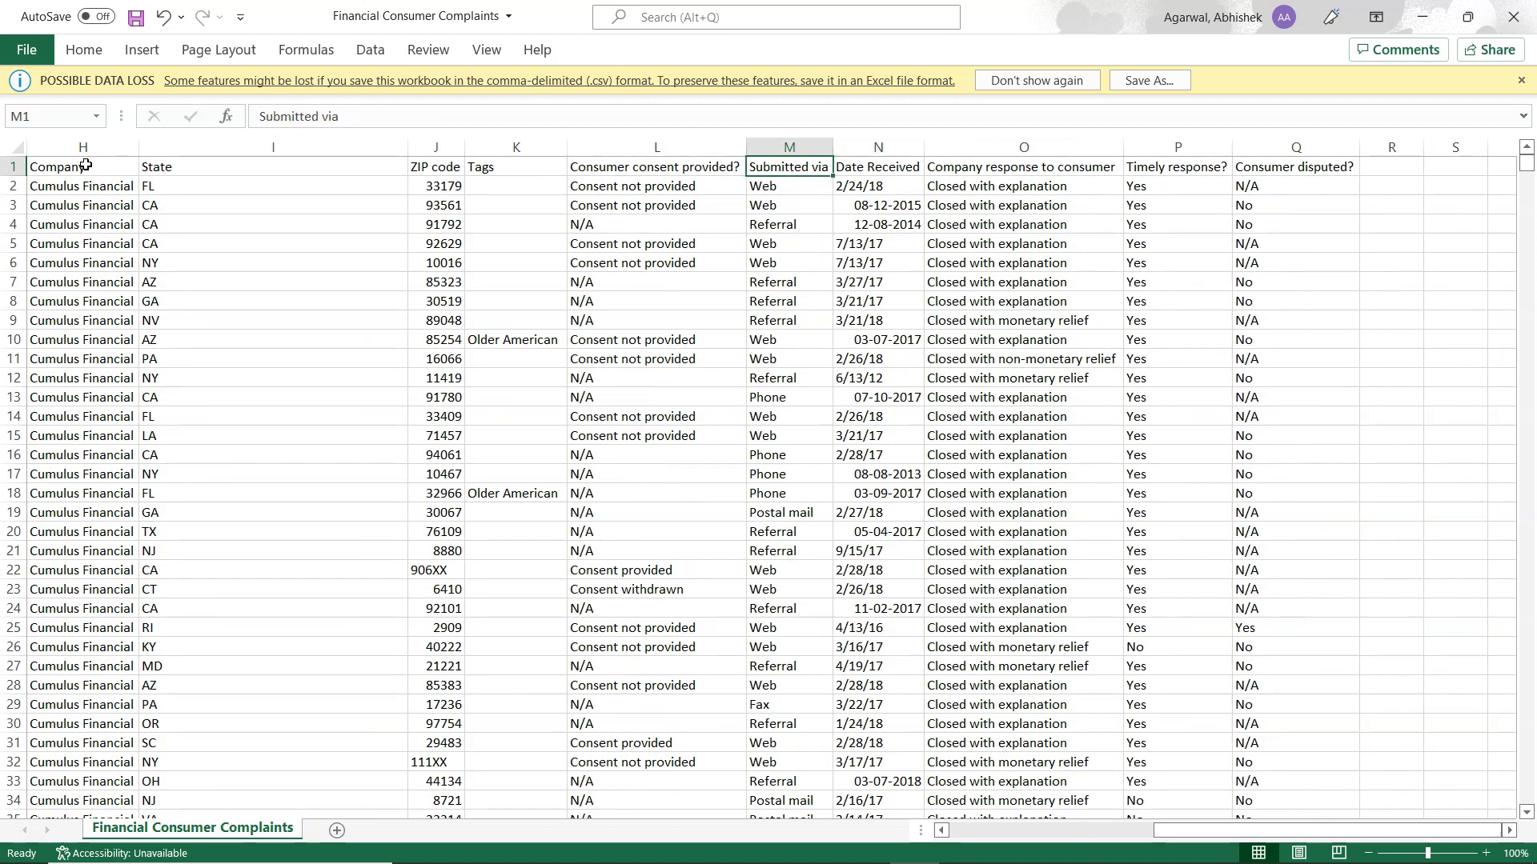
key(Down)
key(Down)
key(Down)
key(Down)
key(Down)
key(Down)
key(Down)
key(Down)
key(Down)
key(Down)
key(Down)
key(Down)
key(Down)
key(Down)
key(Down)
key(Down)
key(Down)
key(Down)
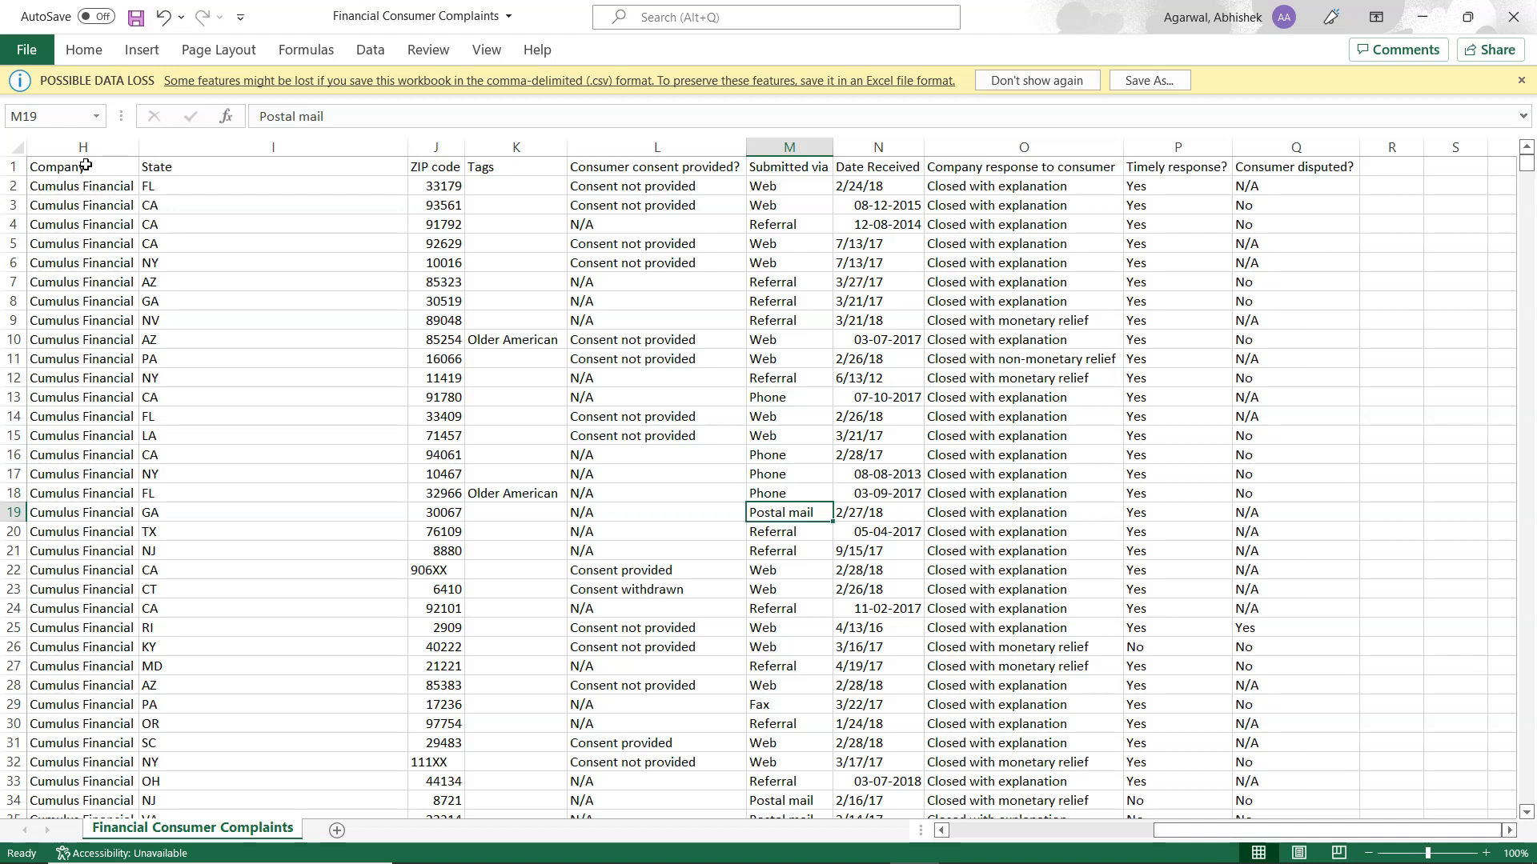
Step: Compare the Date Received column with the date submitted column near the start of the sheet
click(878, 174)
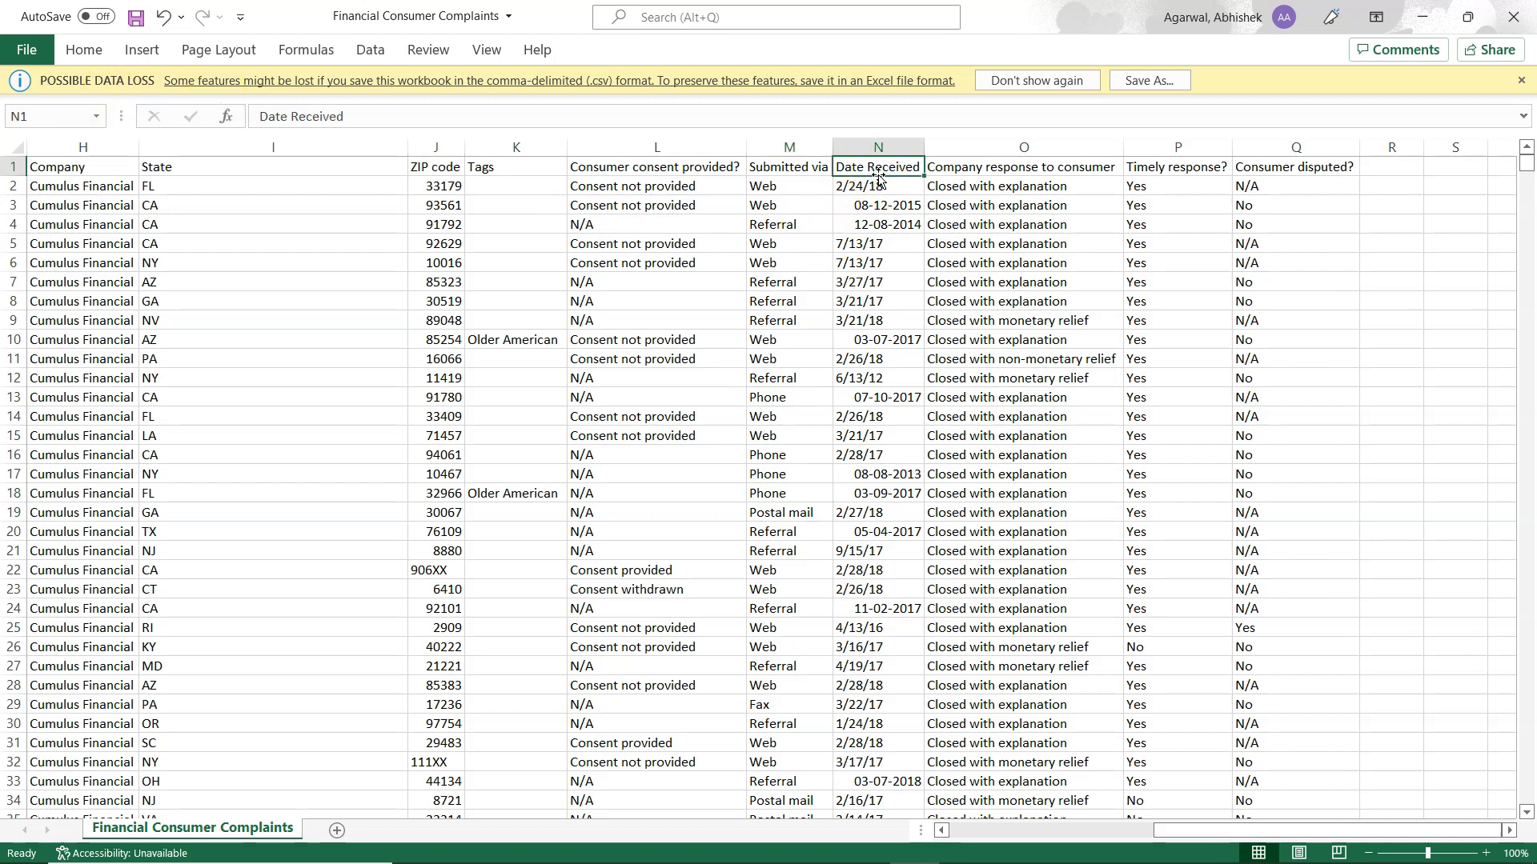
key(ctrl+Left)
key(Right)
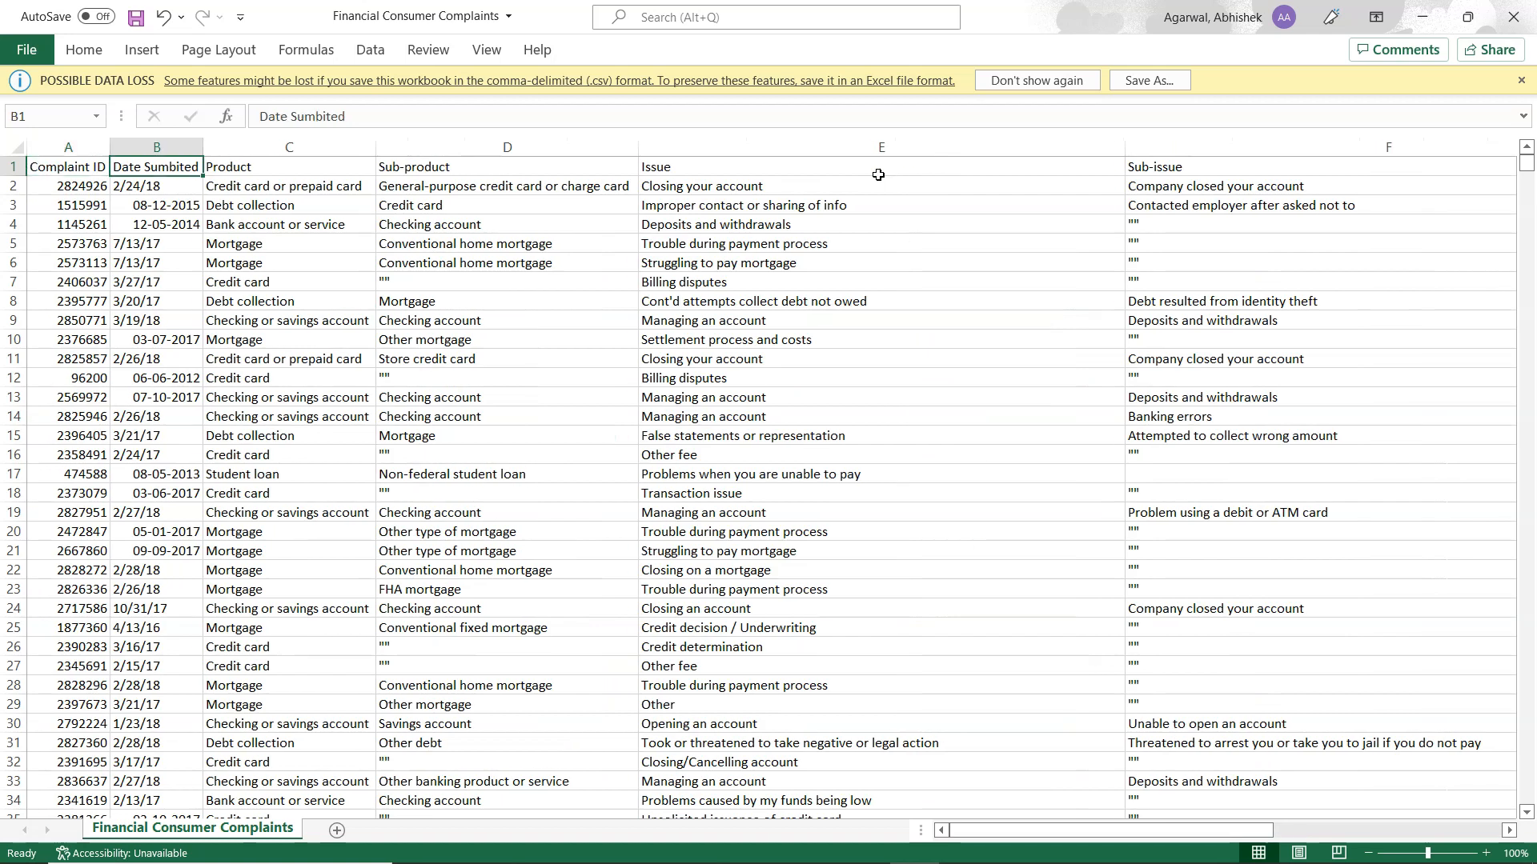
key(ctrl+Right)
key(Left)
key(Left)
key(Left)
key(Left)
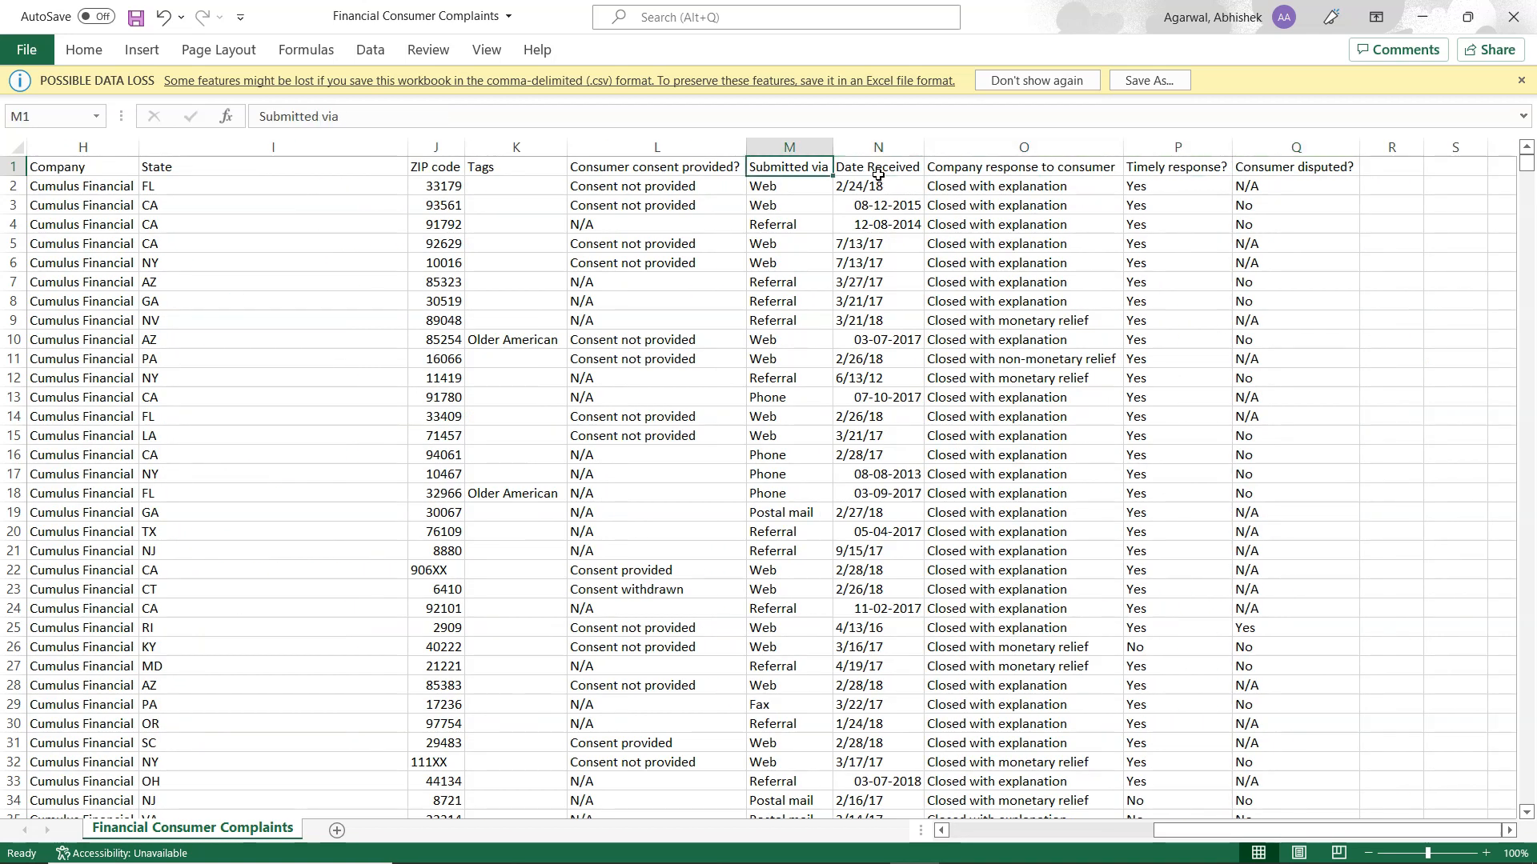
Step: List the distinct values used in the "Company response to consumer" column
key(Right)
key(Right)
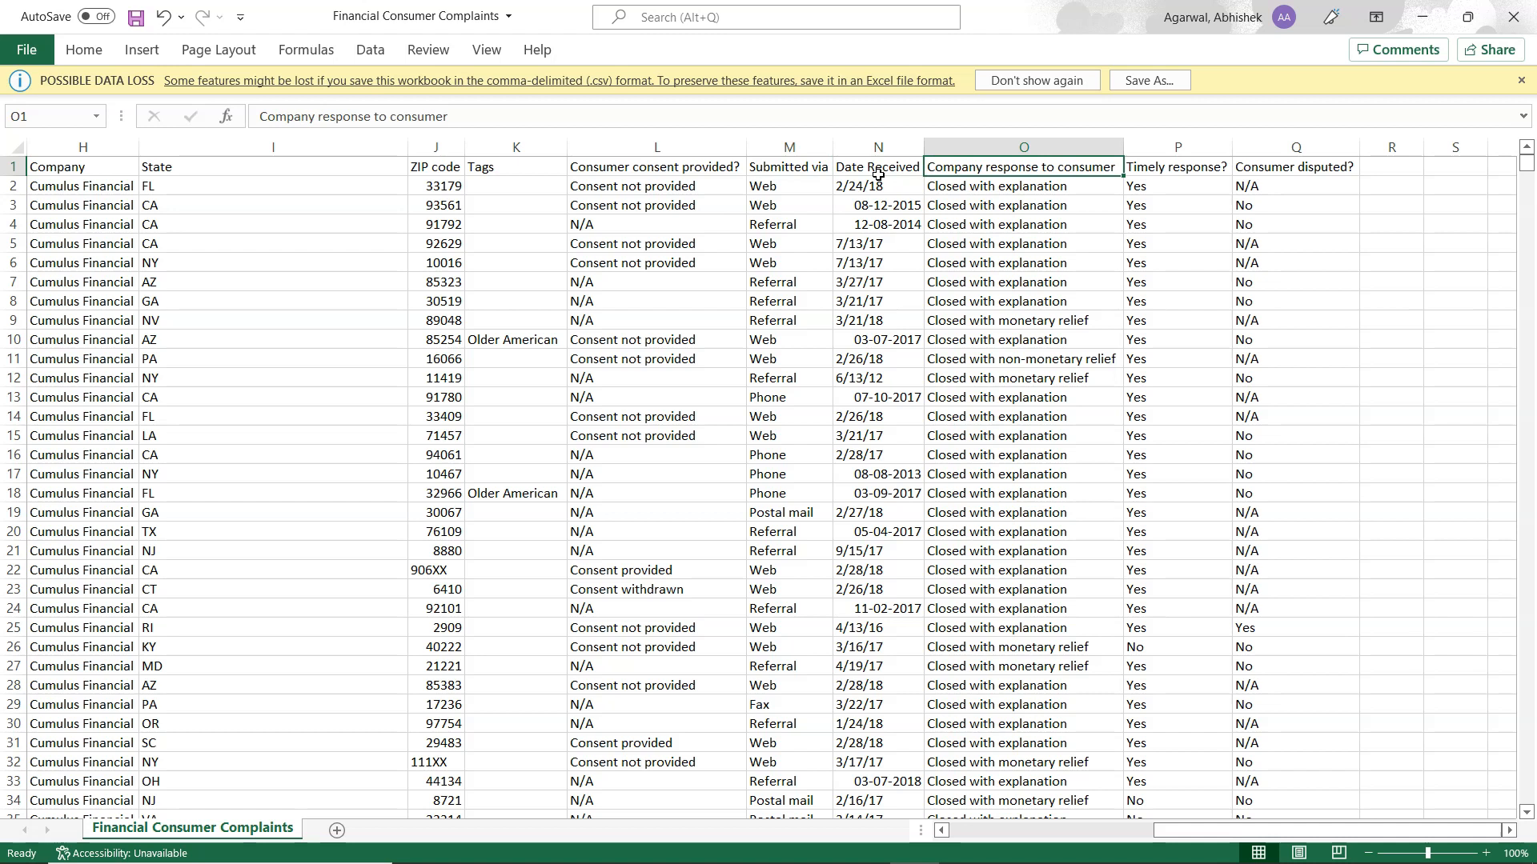
key(alt+Down)
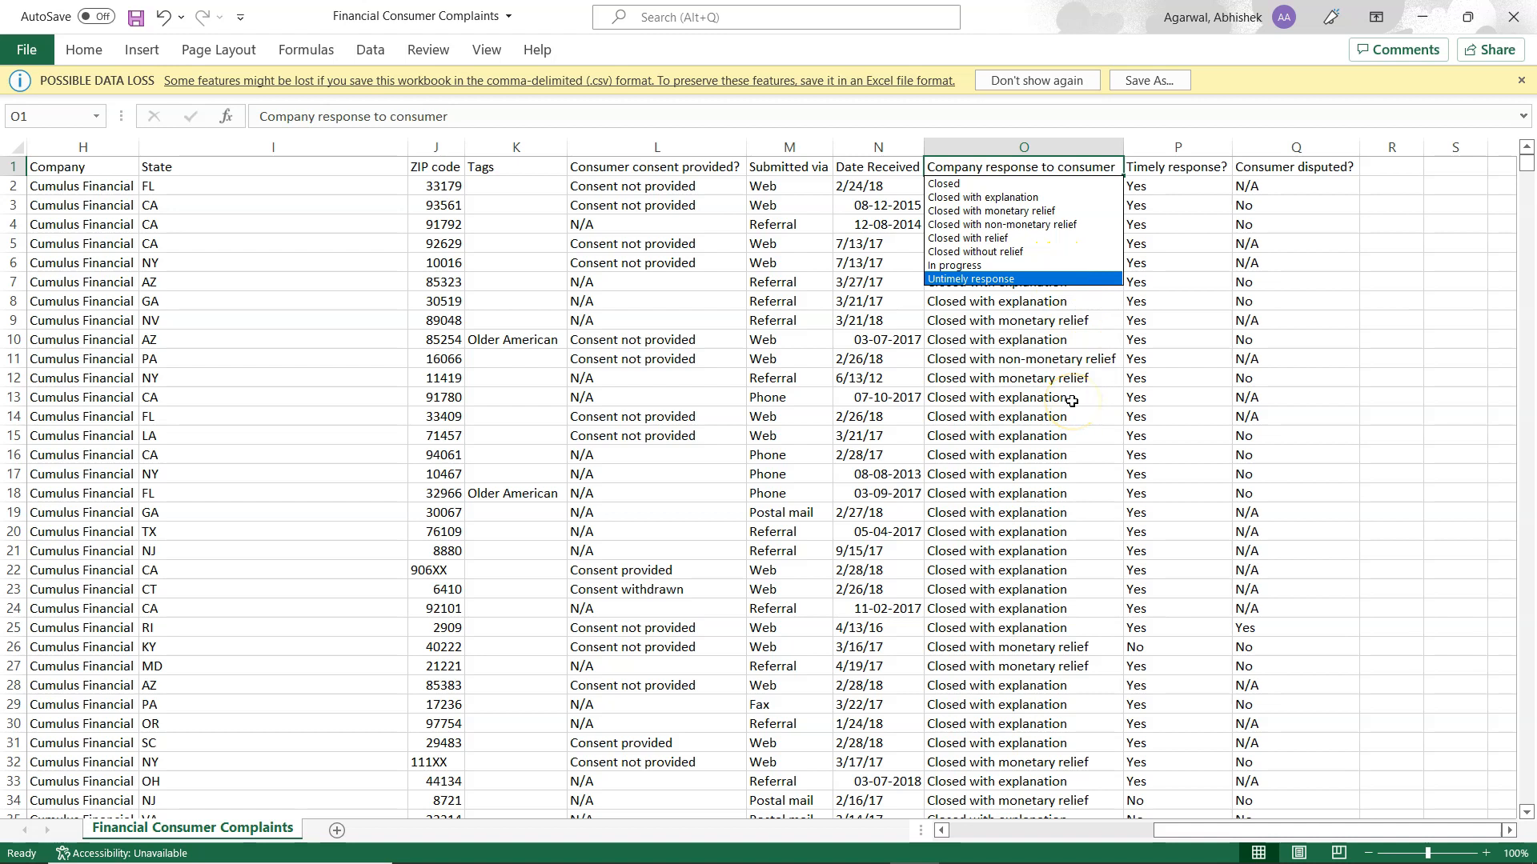
key(Escape)
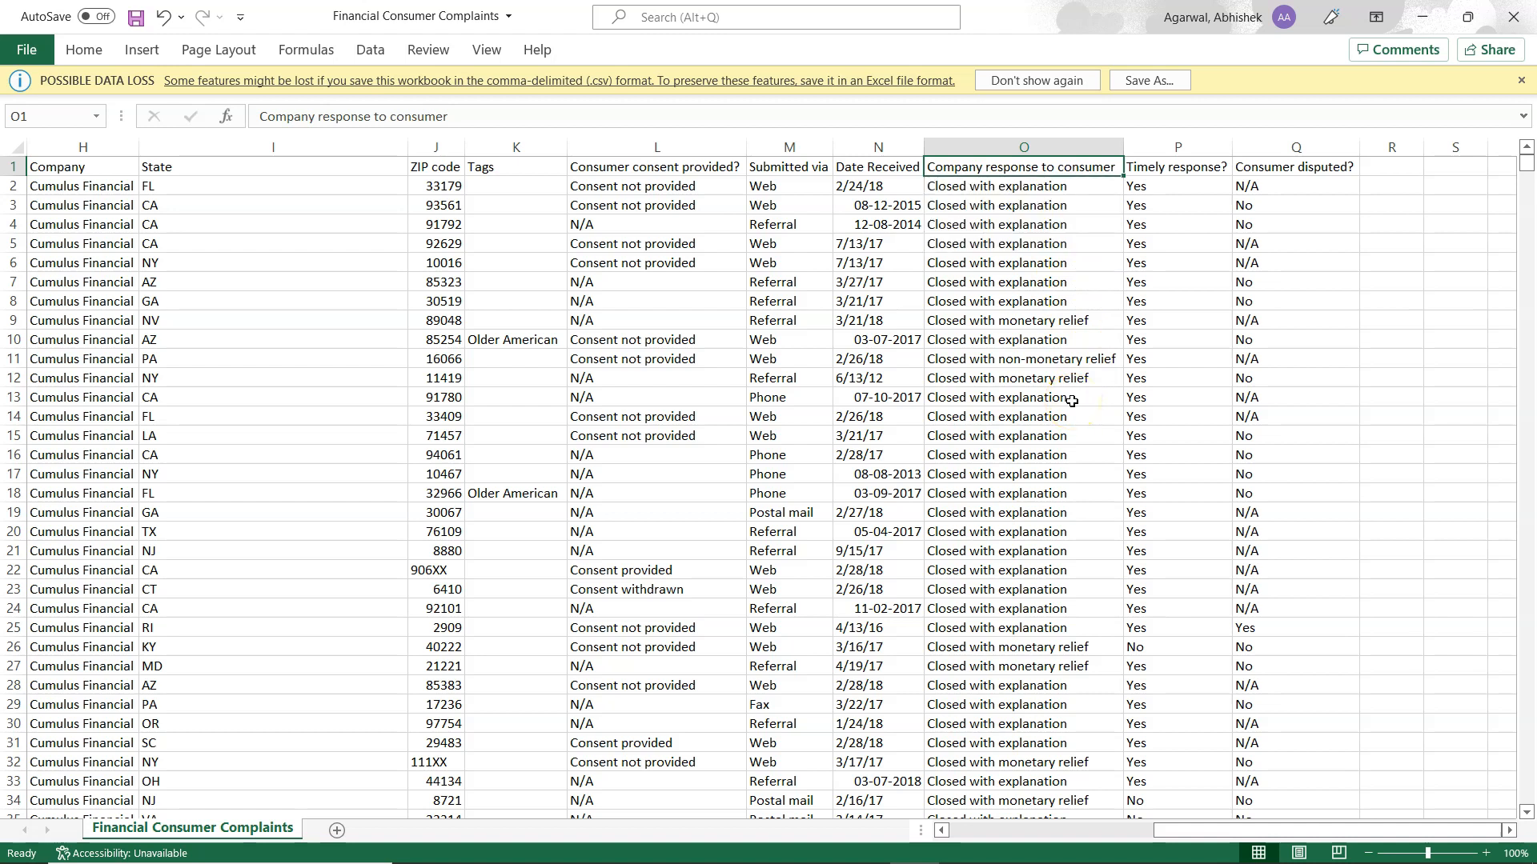
Step: Review the "Timely response?" column and list the distinct values of the "Consumer disputed?" column
click(1185, 166)
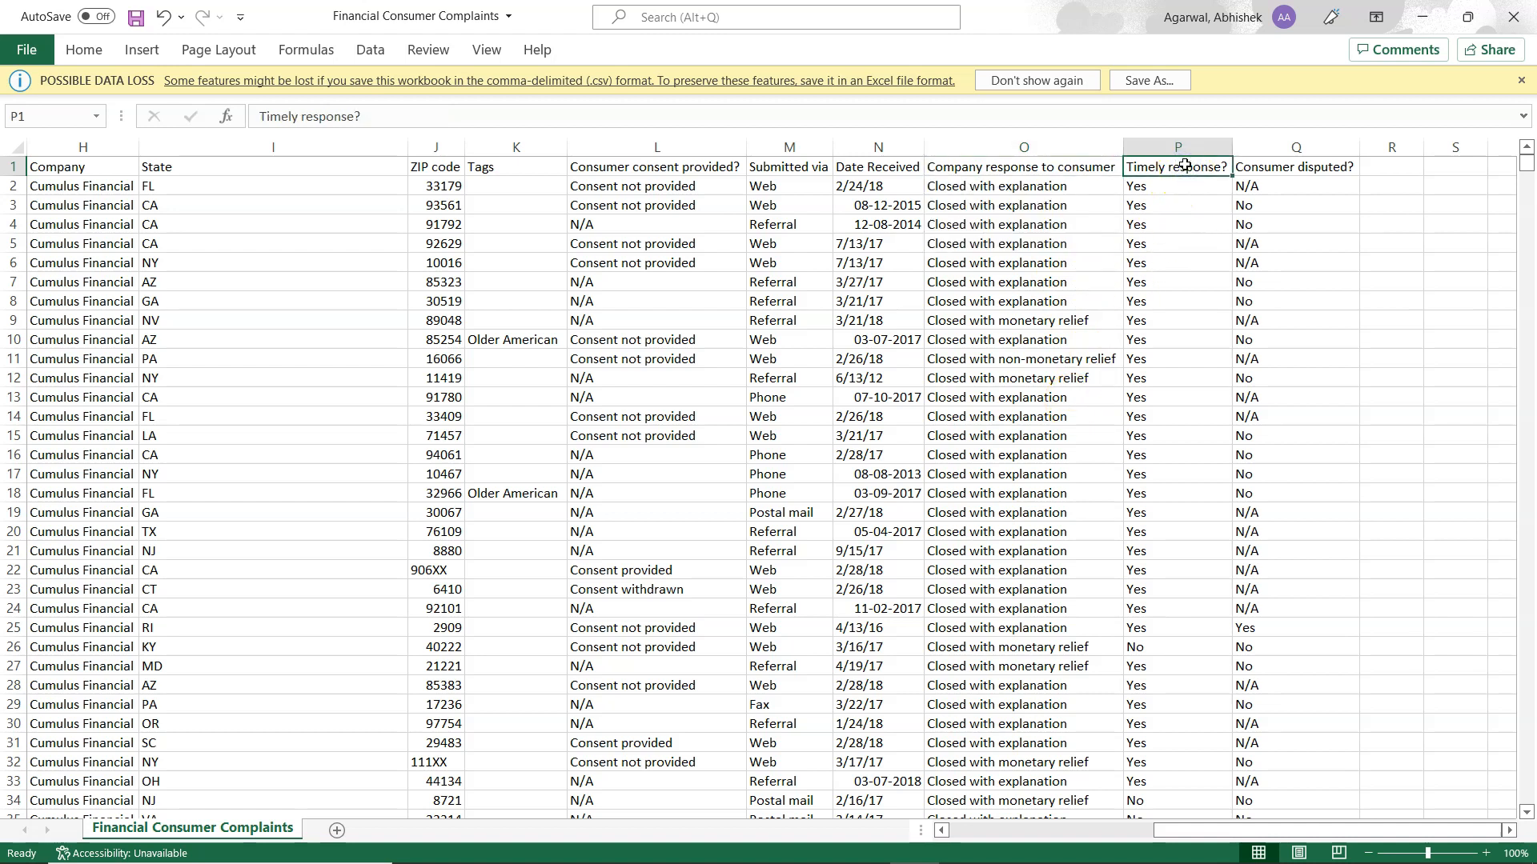
click(1267, 168)
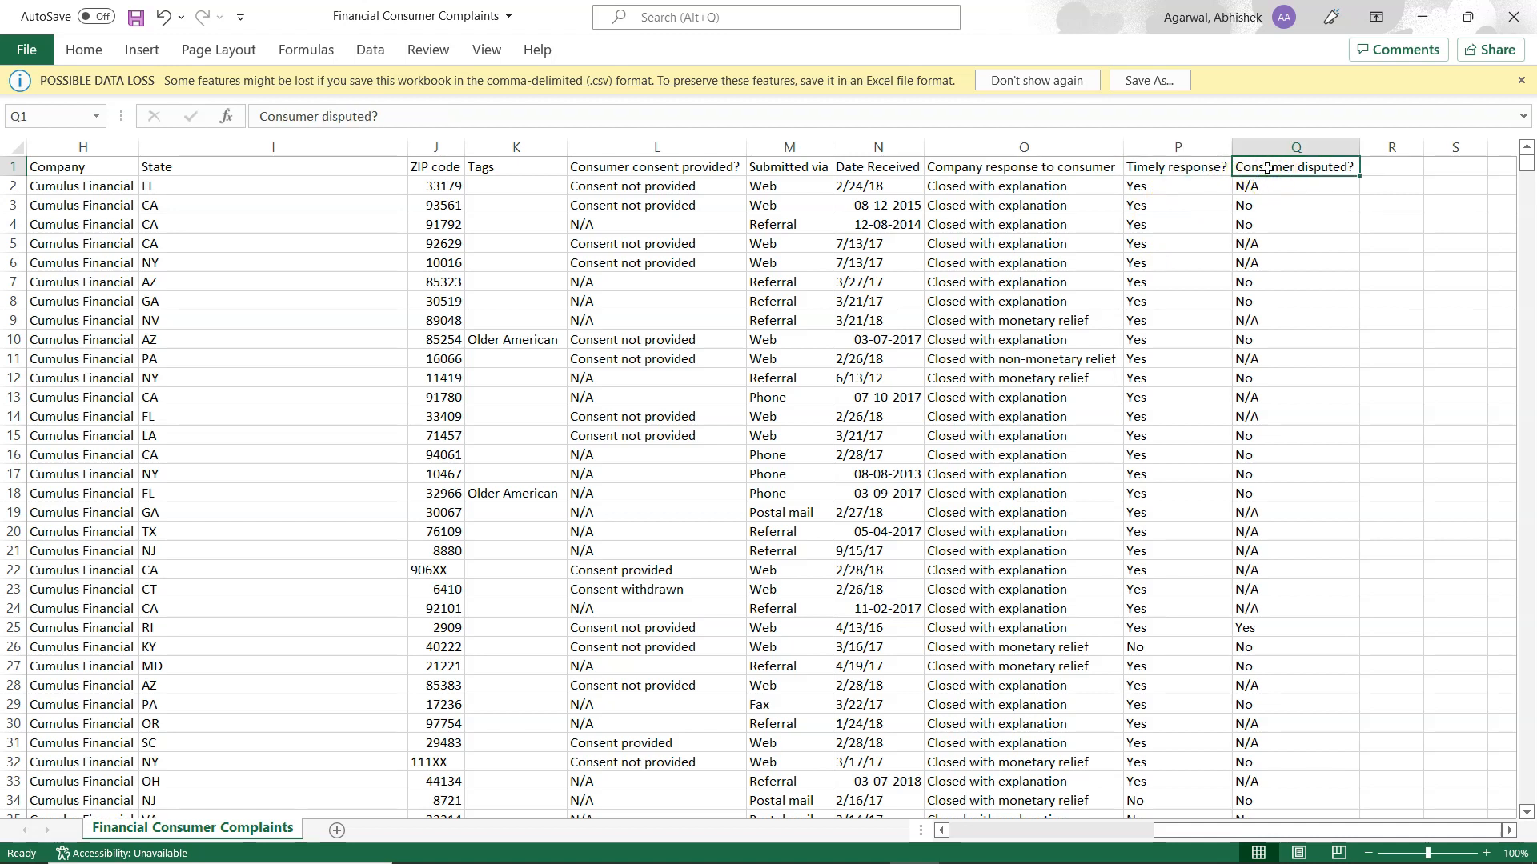
key(alt+Down)
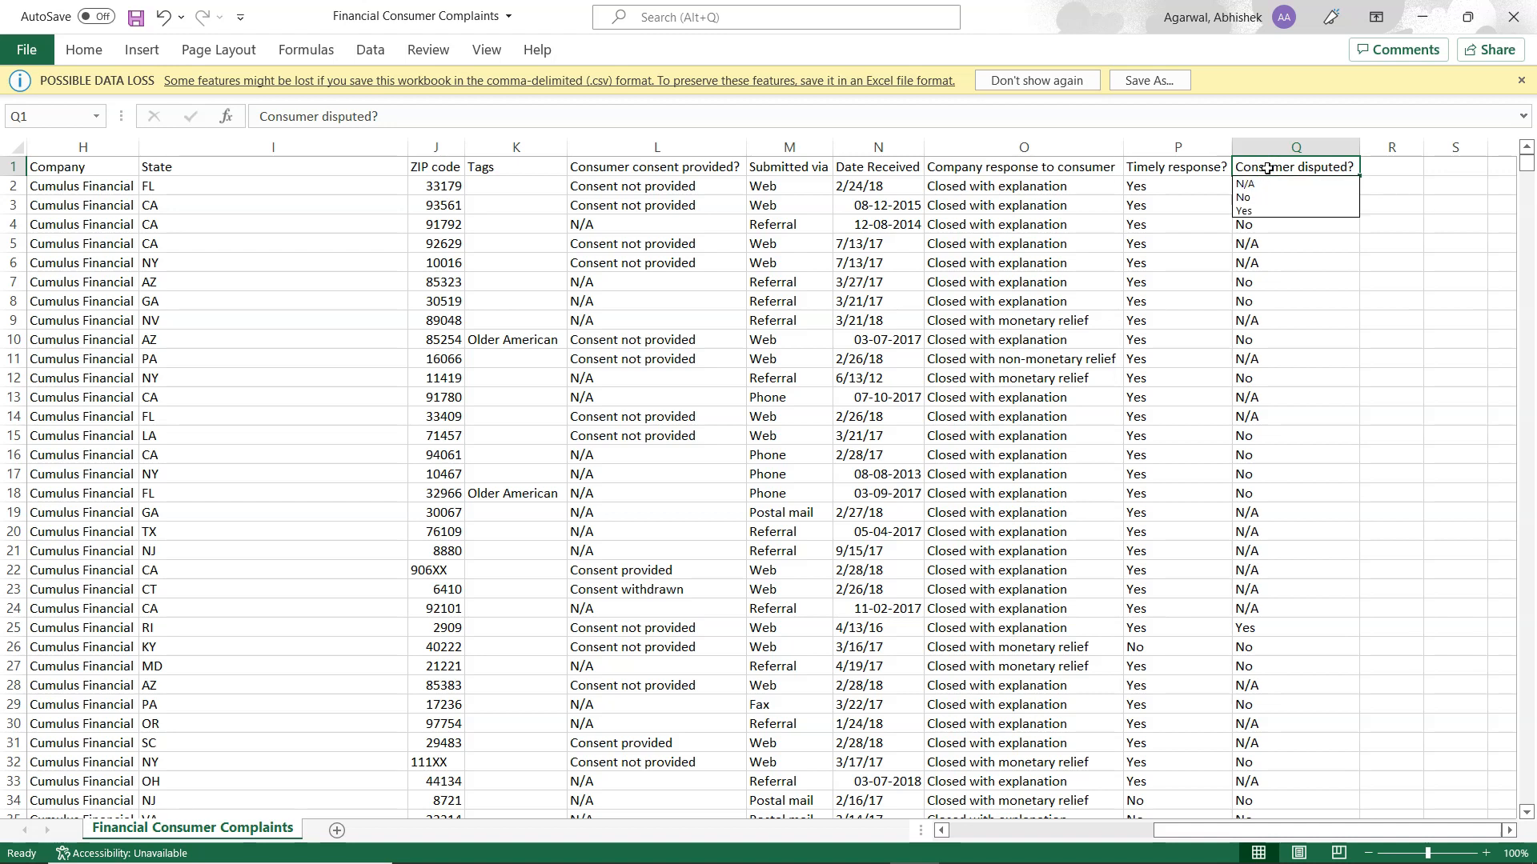
key(Escape)
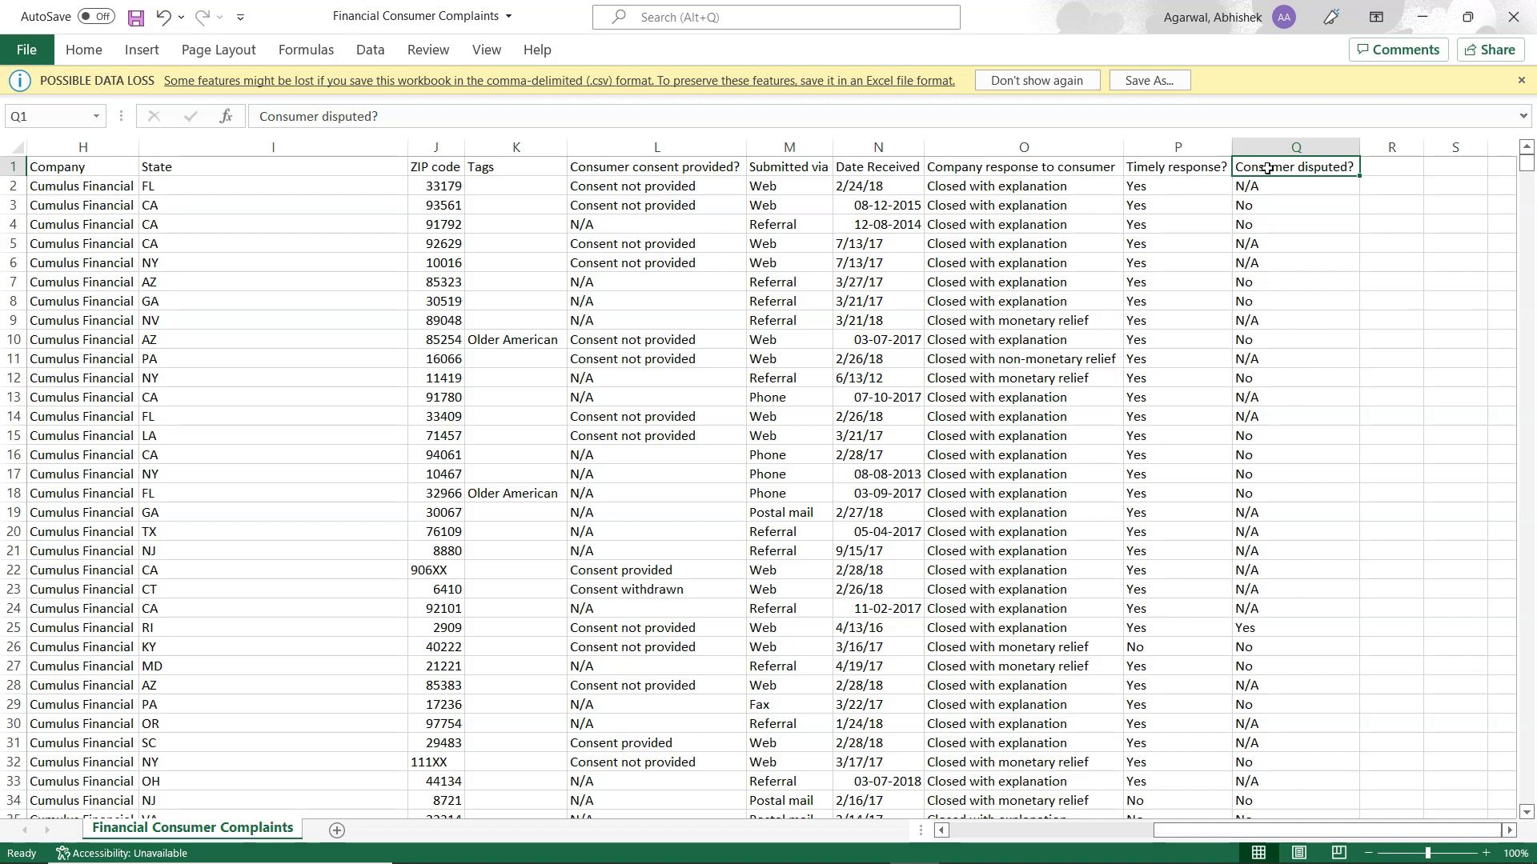
Step: Switch to the #RWFD Real World Fake Data project in the browser and view the Financial Consumer Complaints.csv file and its web address
key(ctrl+Home)
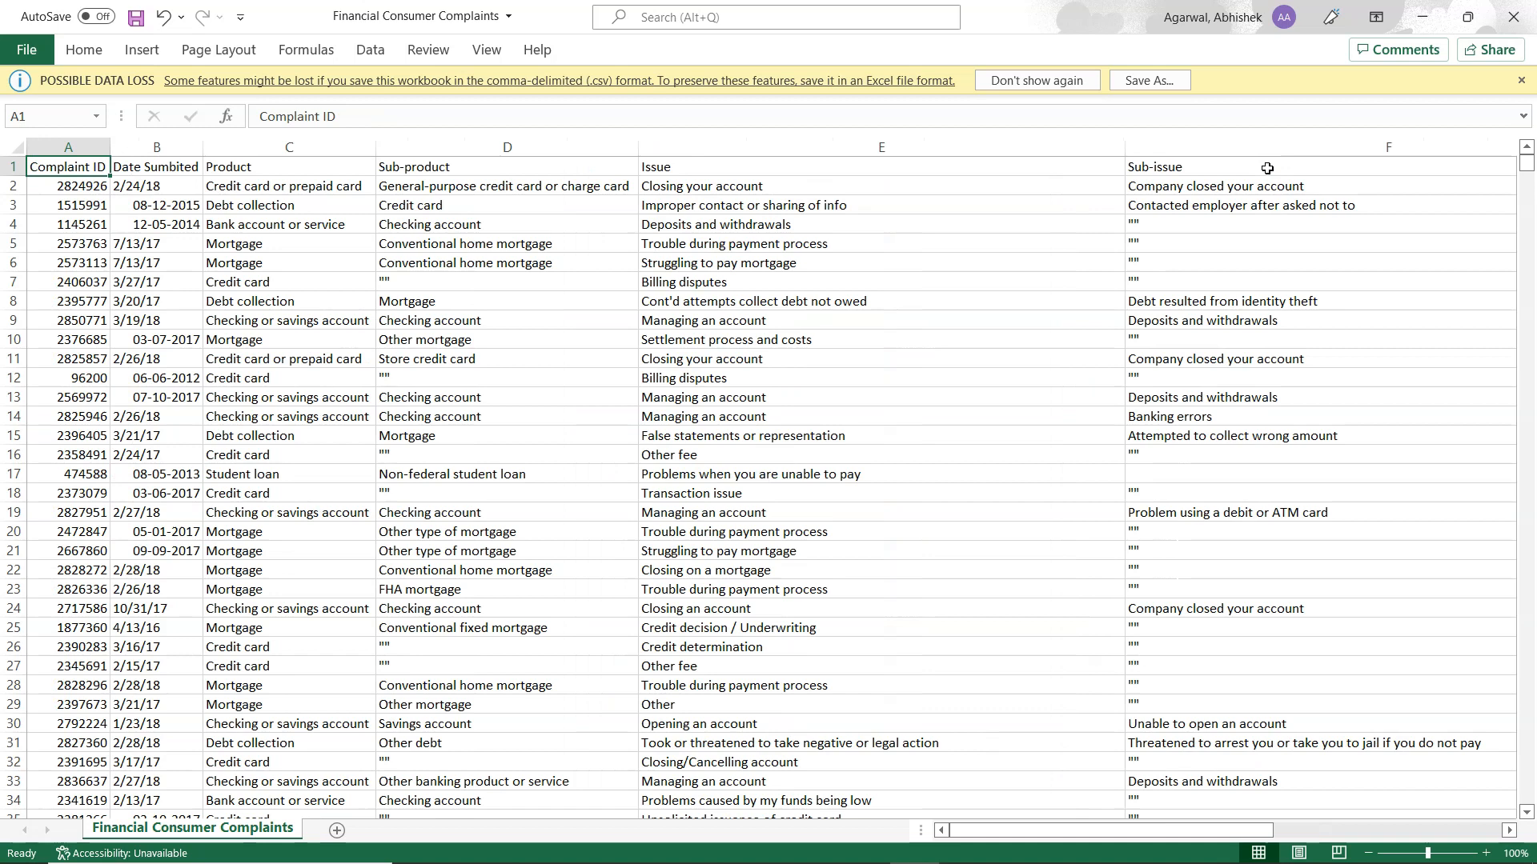
key(alt+Tab)
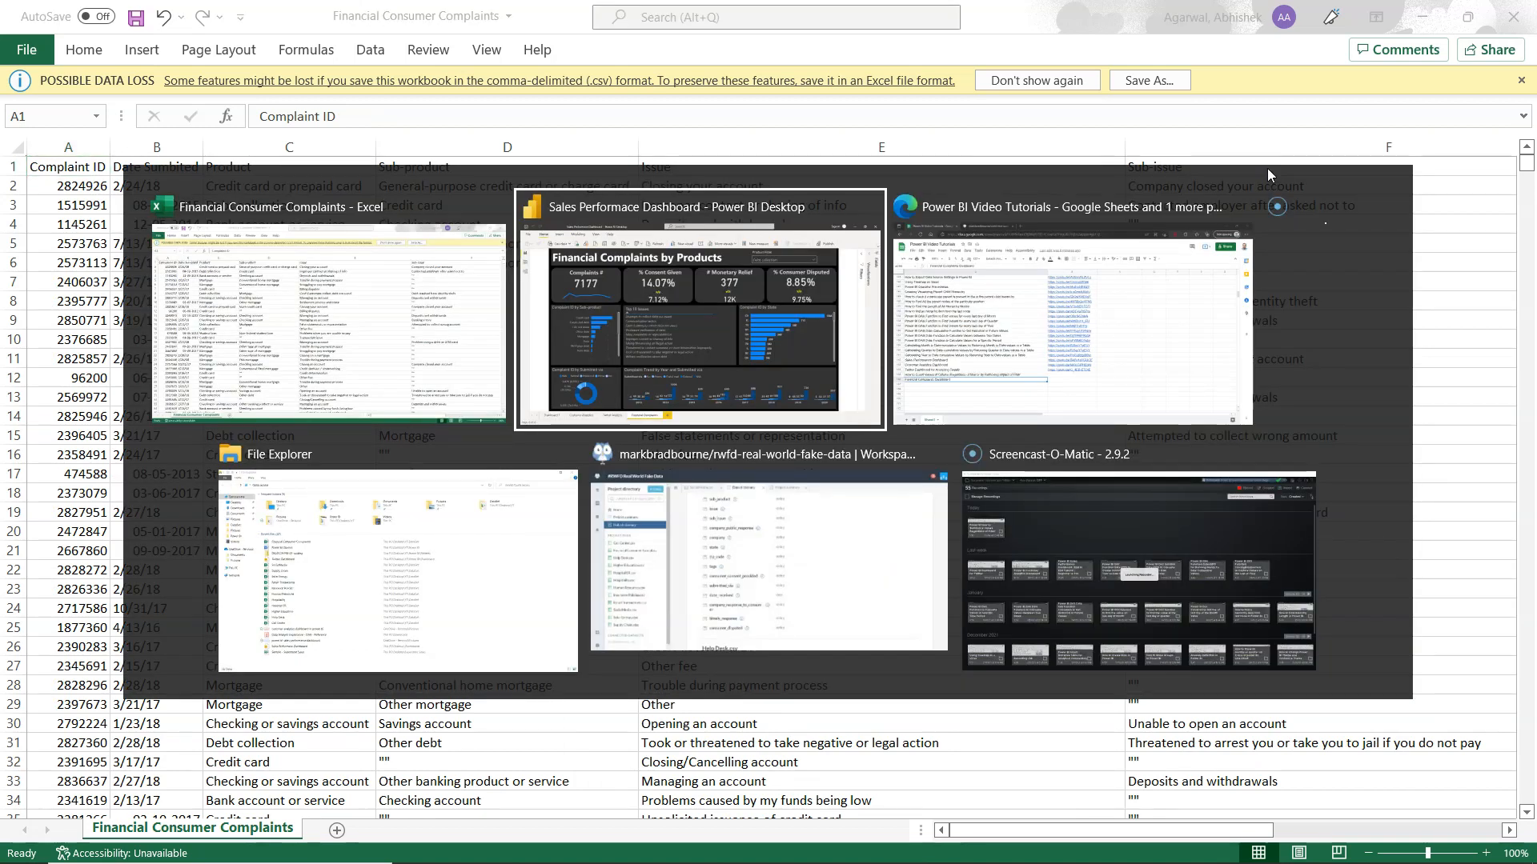
key(alt+Tab)
click(416, 16)
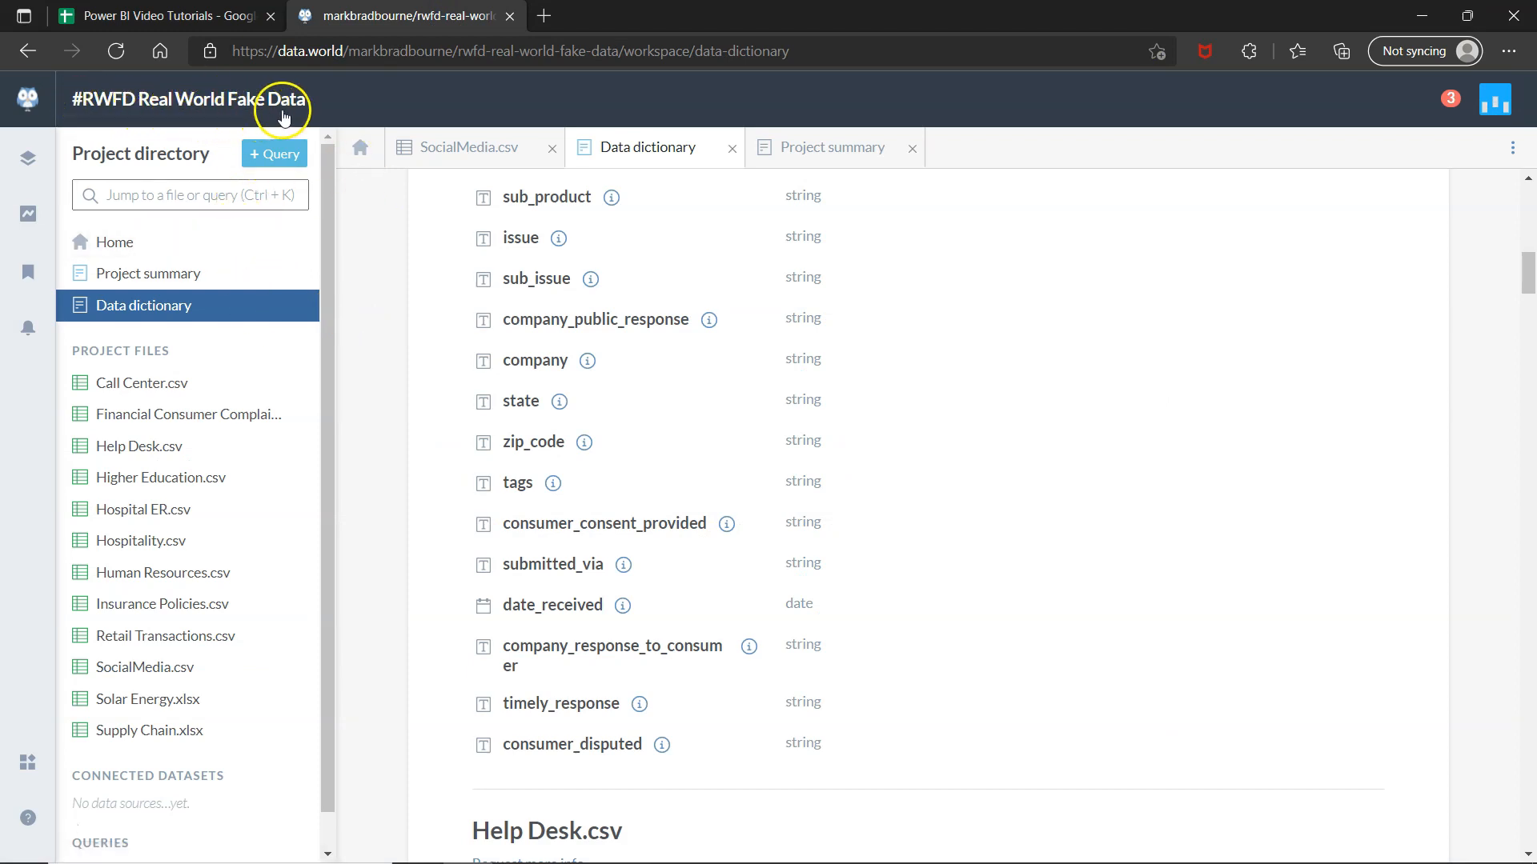
click(211, 416)
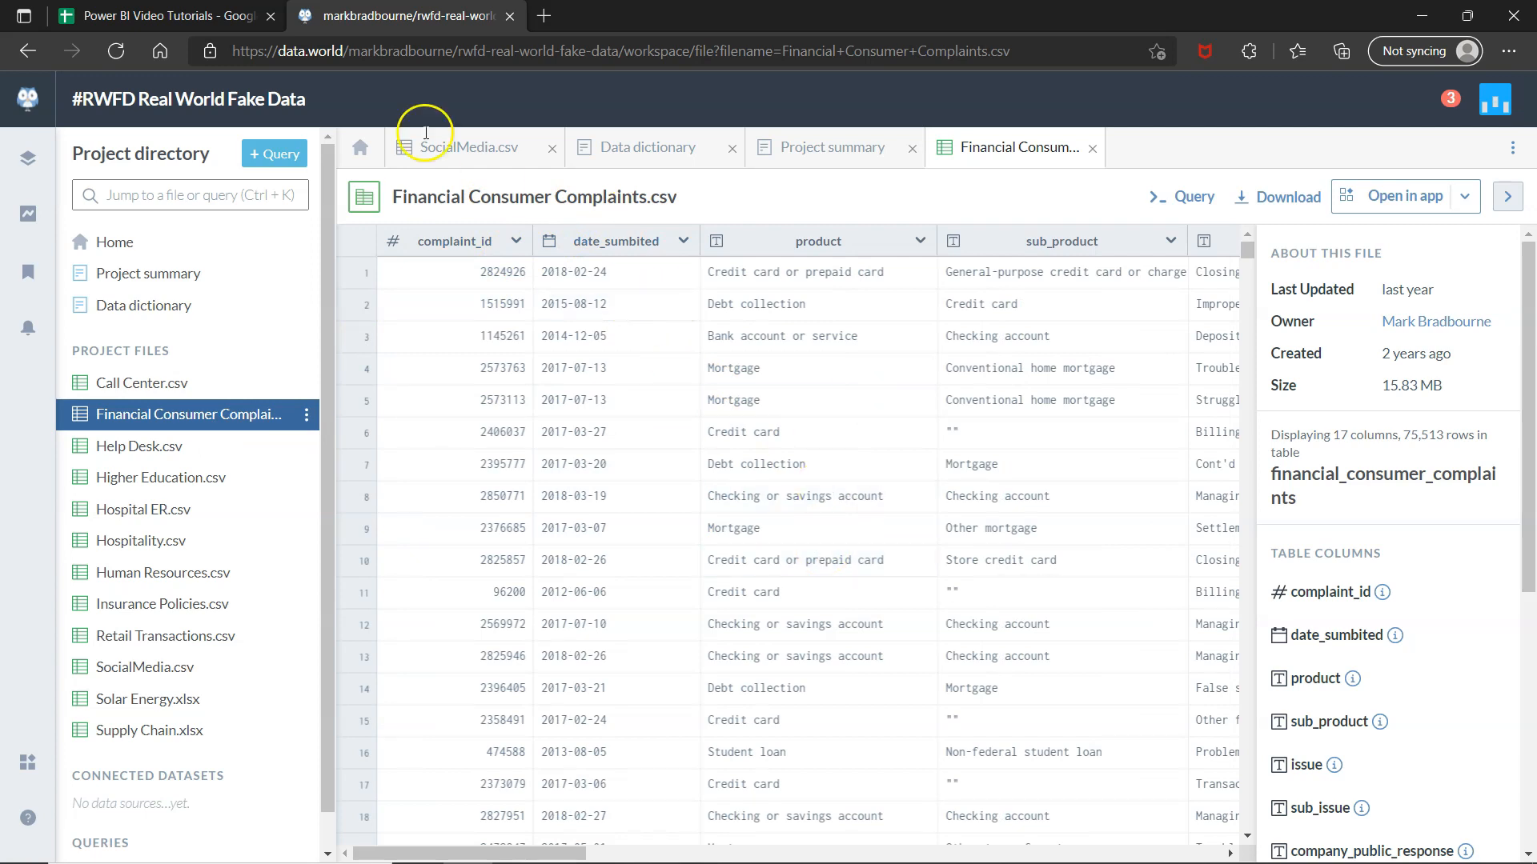
click(401, 58)
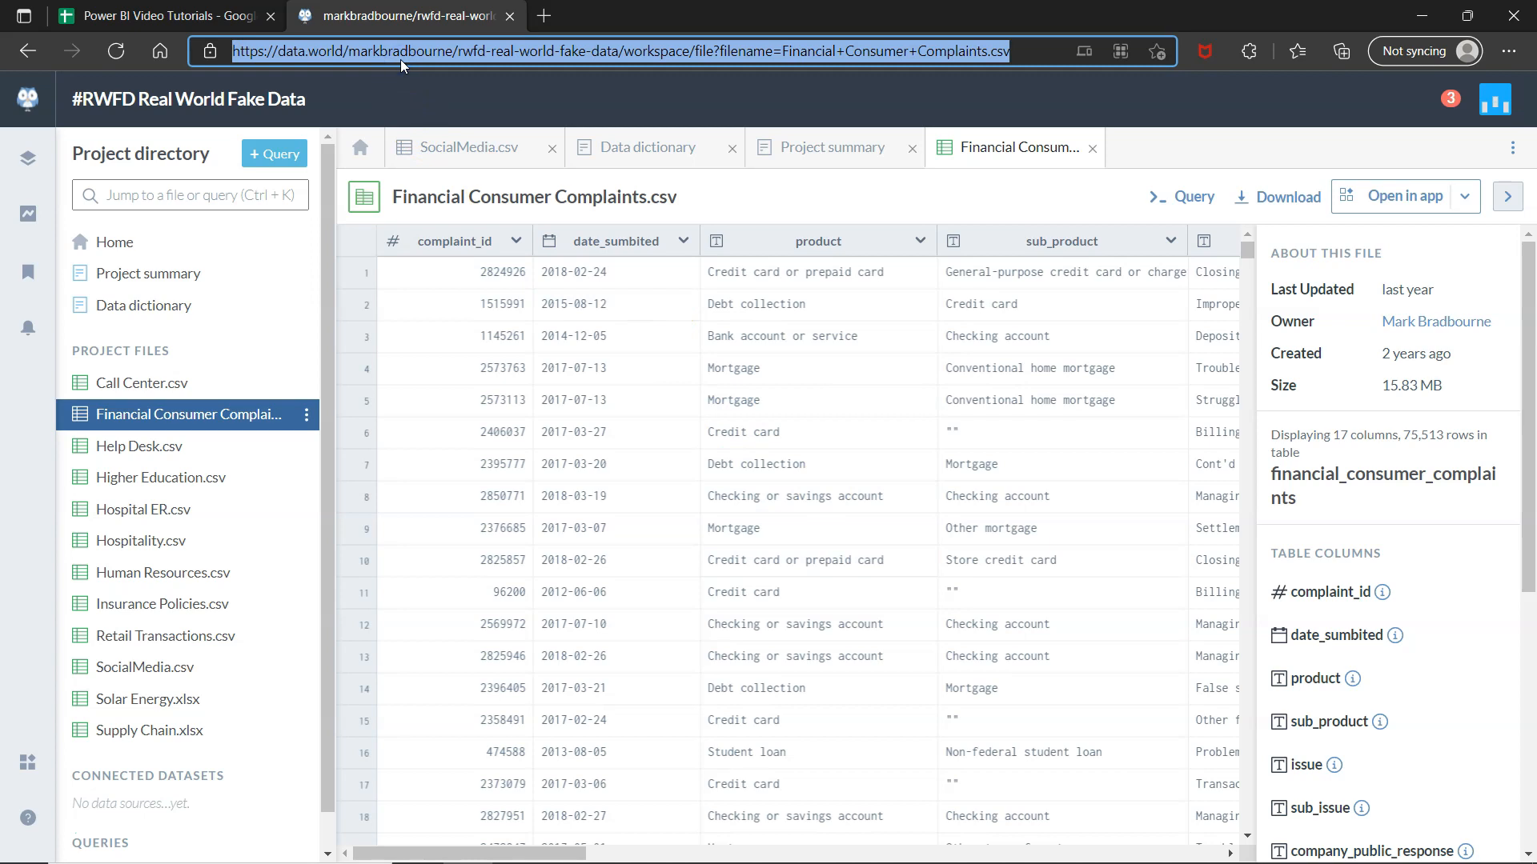
click(941, 478)
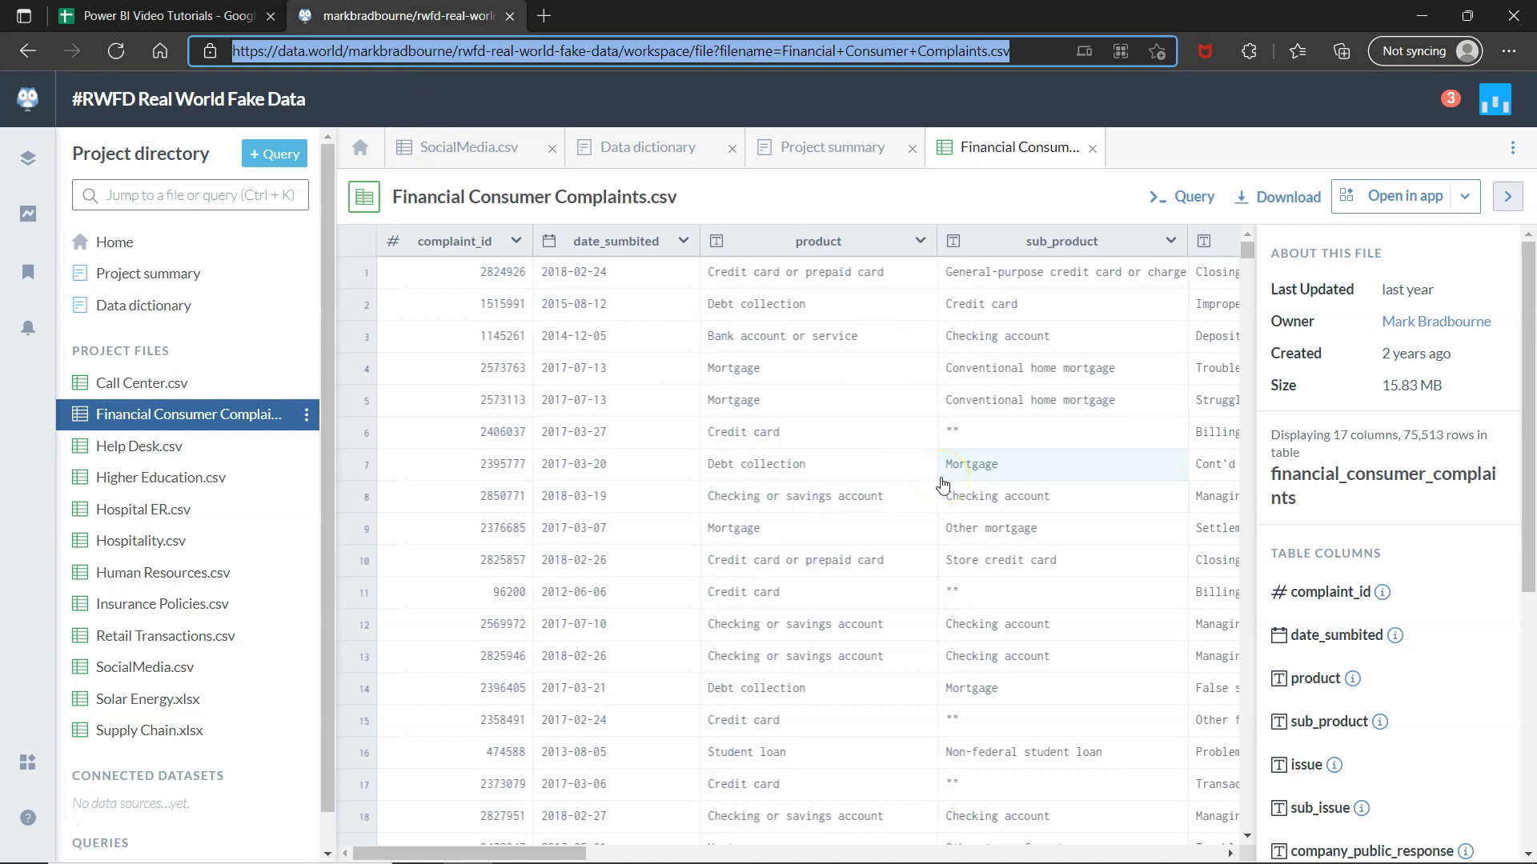
Step: Switch to the Sales Performance Dashboard in Power BI Desktop and inspect the page background color setting of the Financial Complaints page
key(alt+Tab)
key(alt+Tab)
key(alt+Tab)
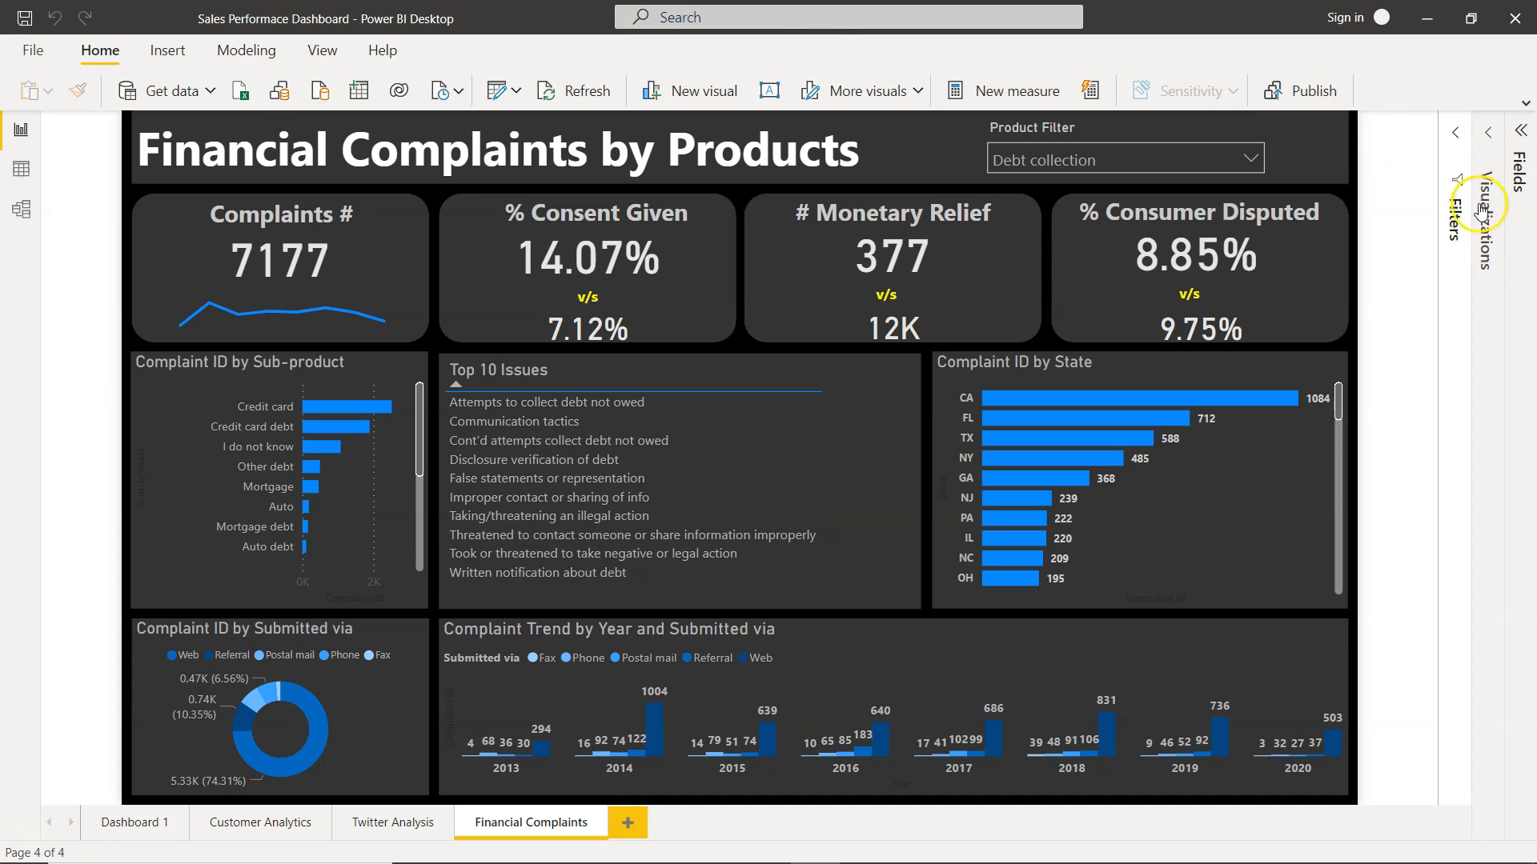
click(1489, 128)
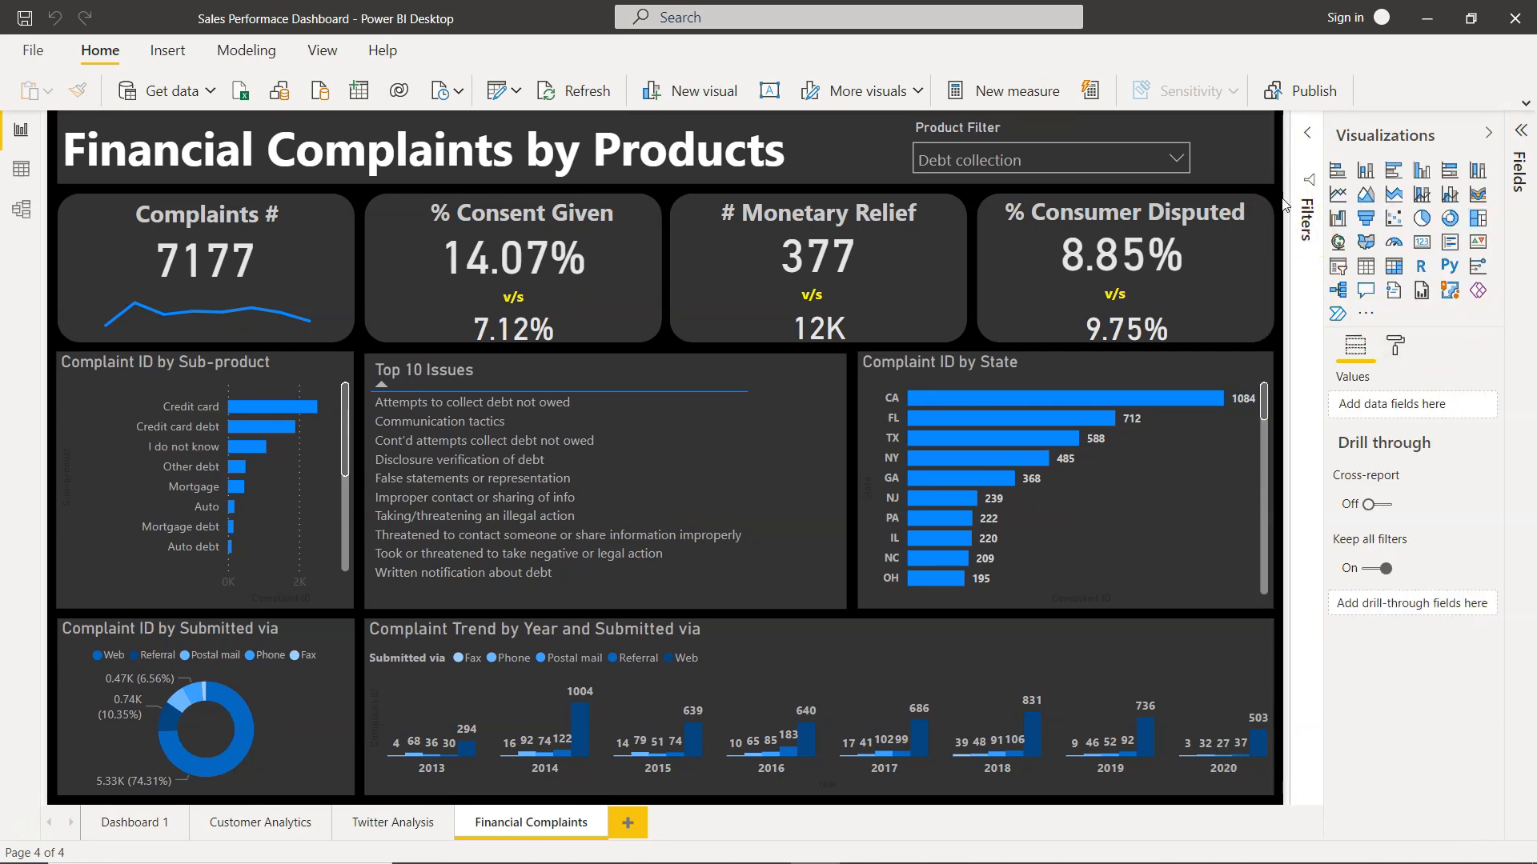
click(1394, 348)
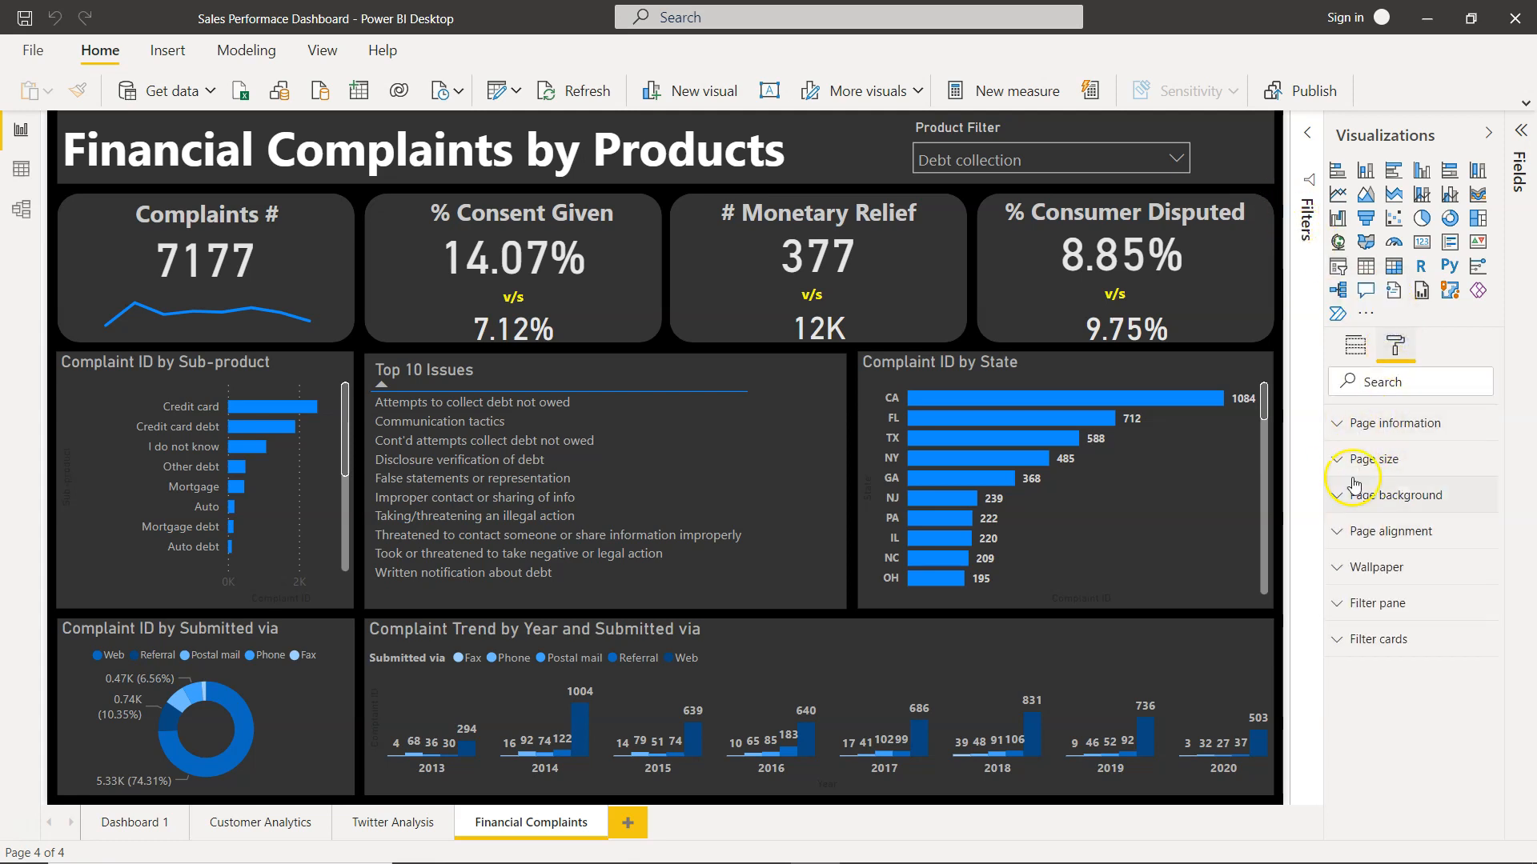
click(1338, 495)
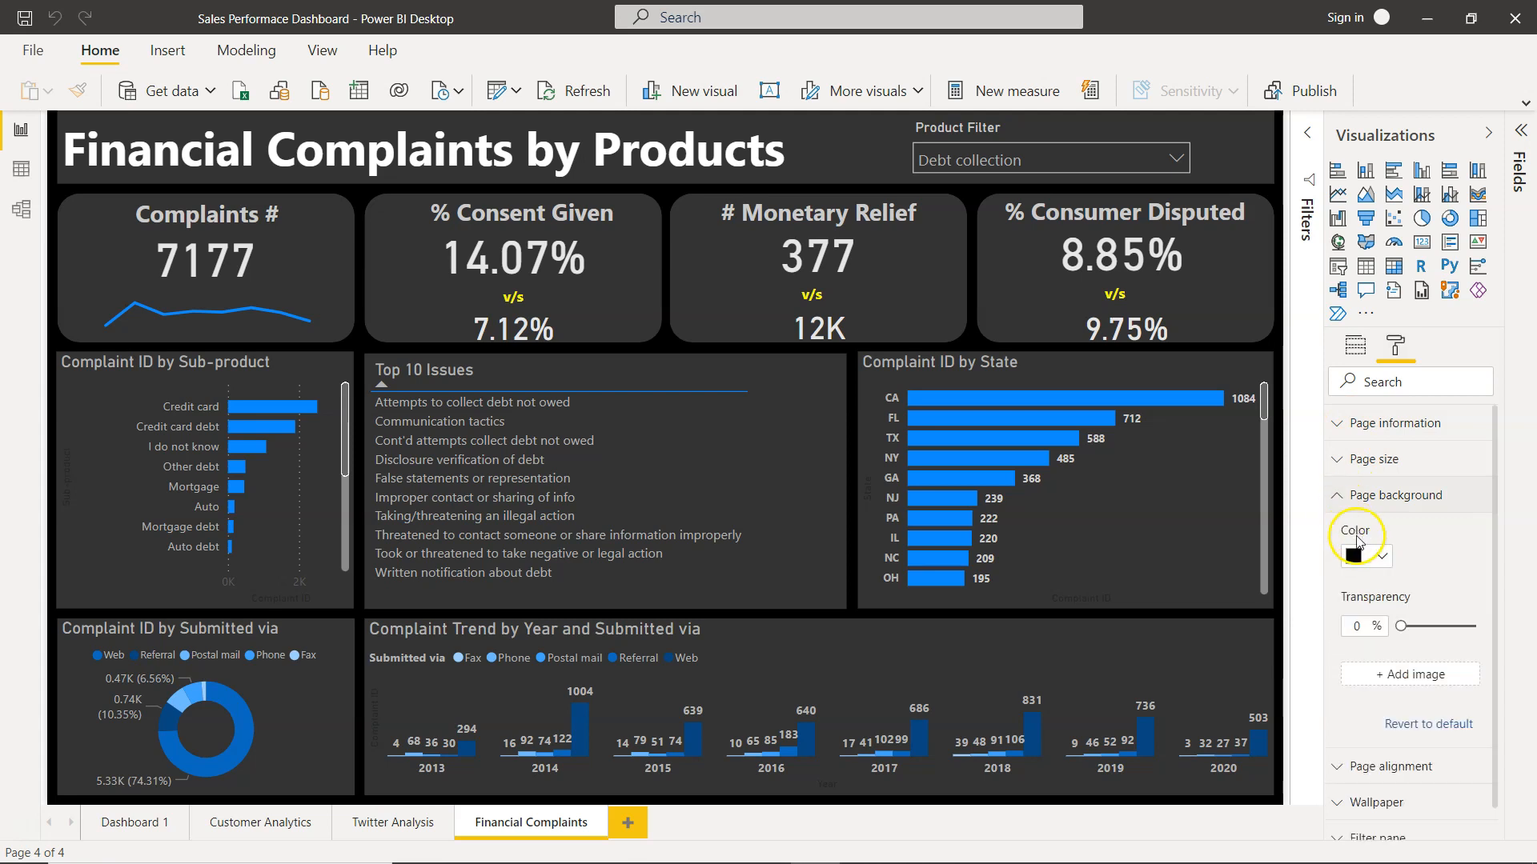
click(1372, 560)
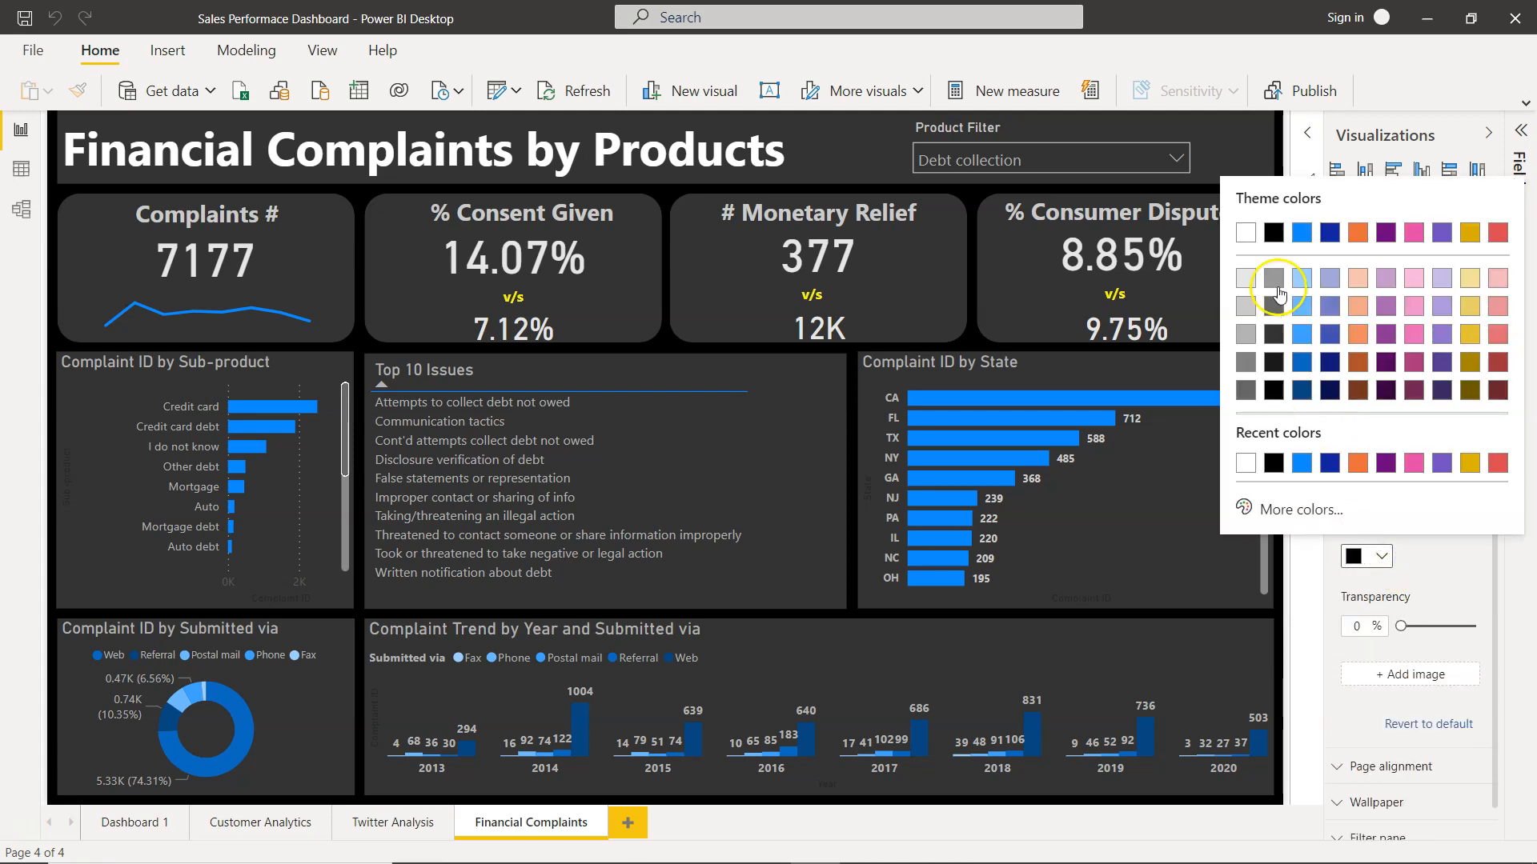
click(1447, 587)
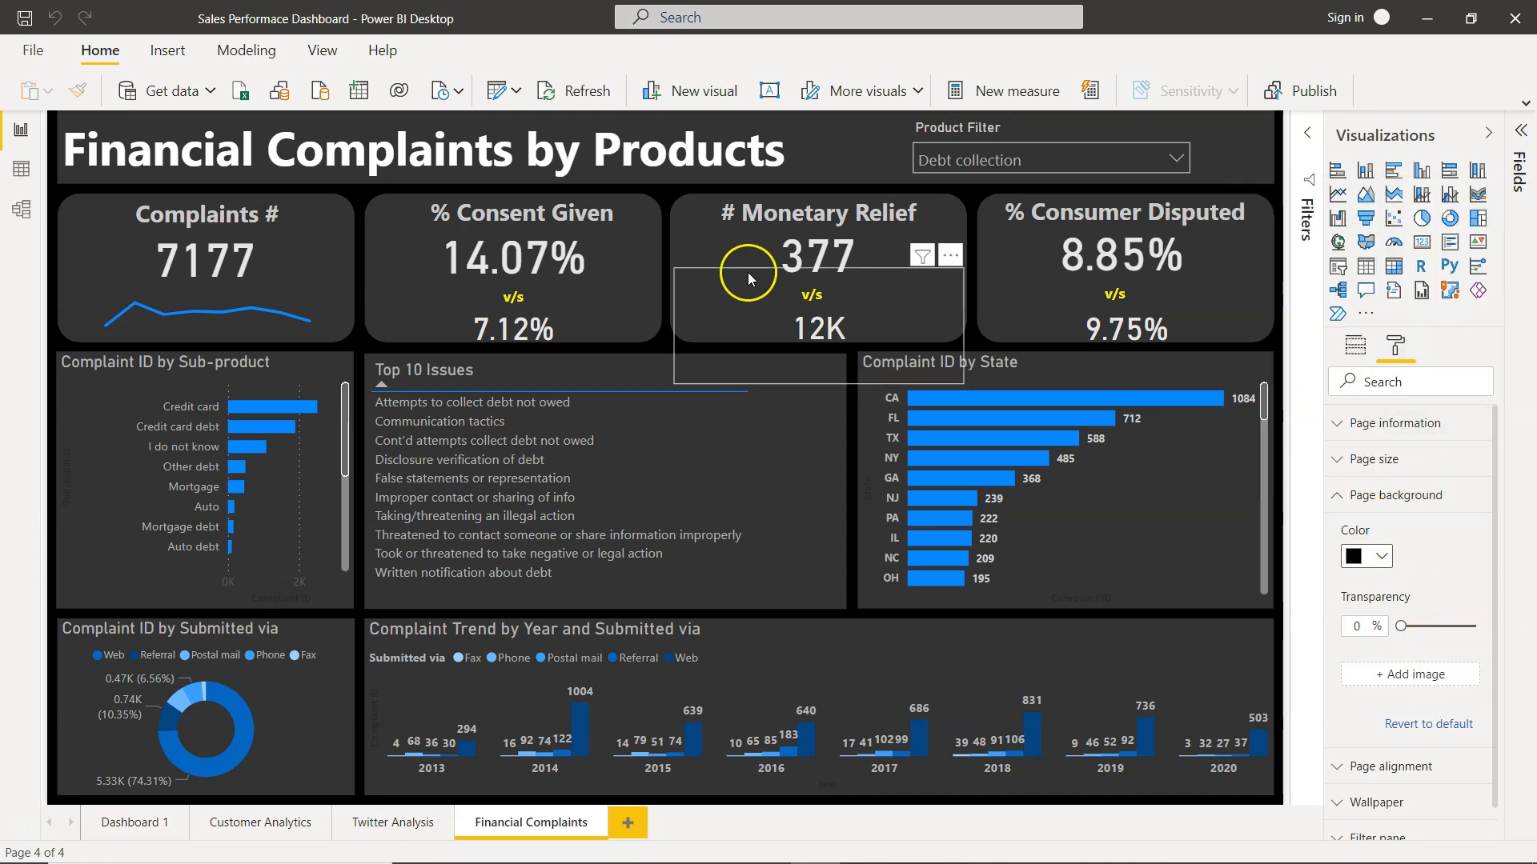
Step: Select the "Financial Complaints by Products" heading text box to inspect its formatting
click(872, 155)
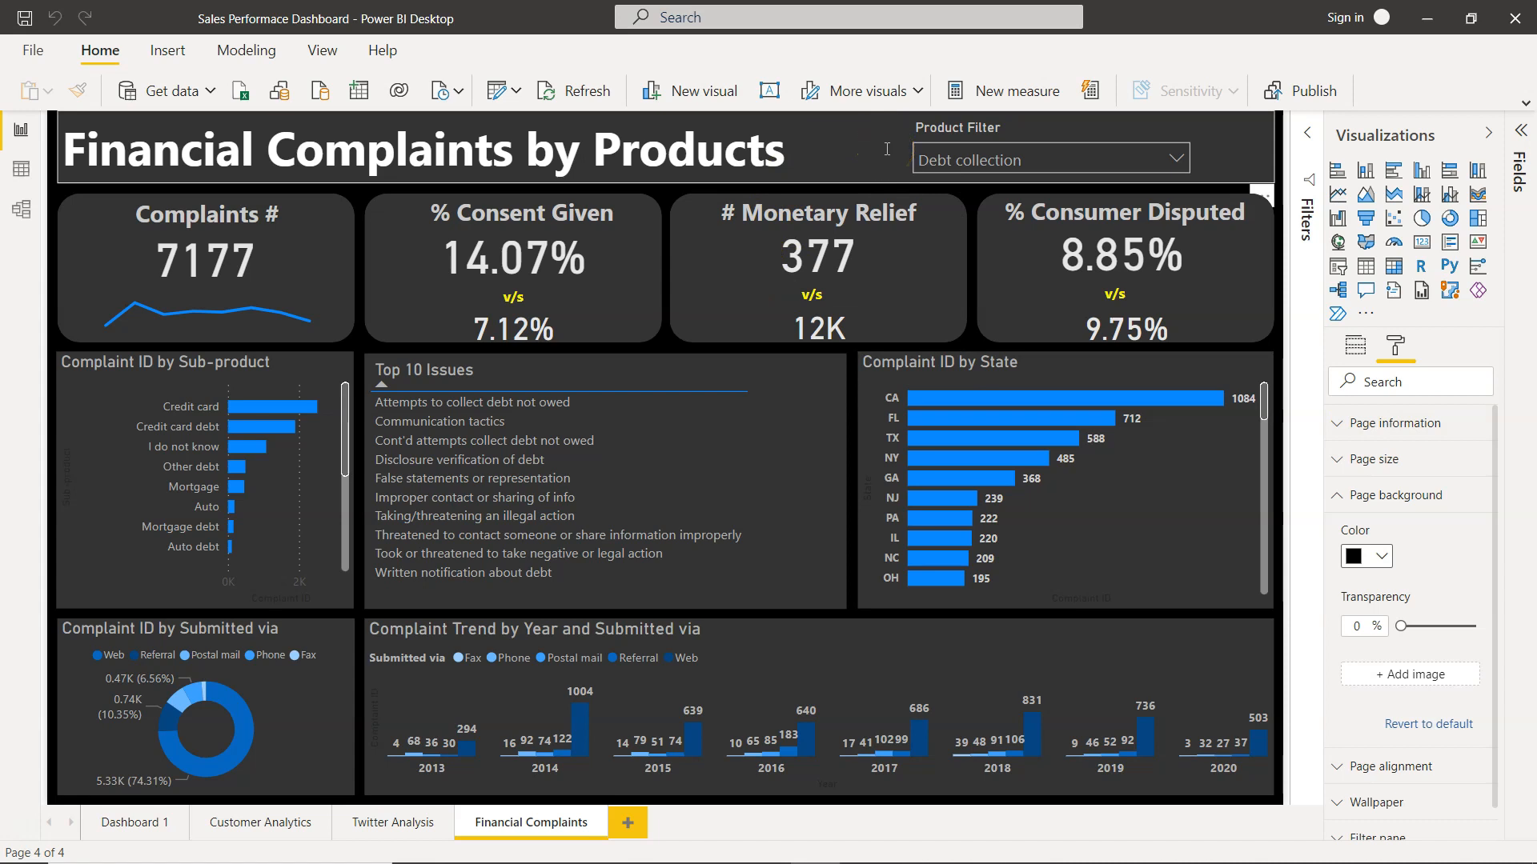
click(36, 467)
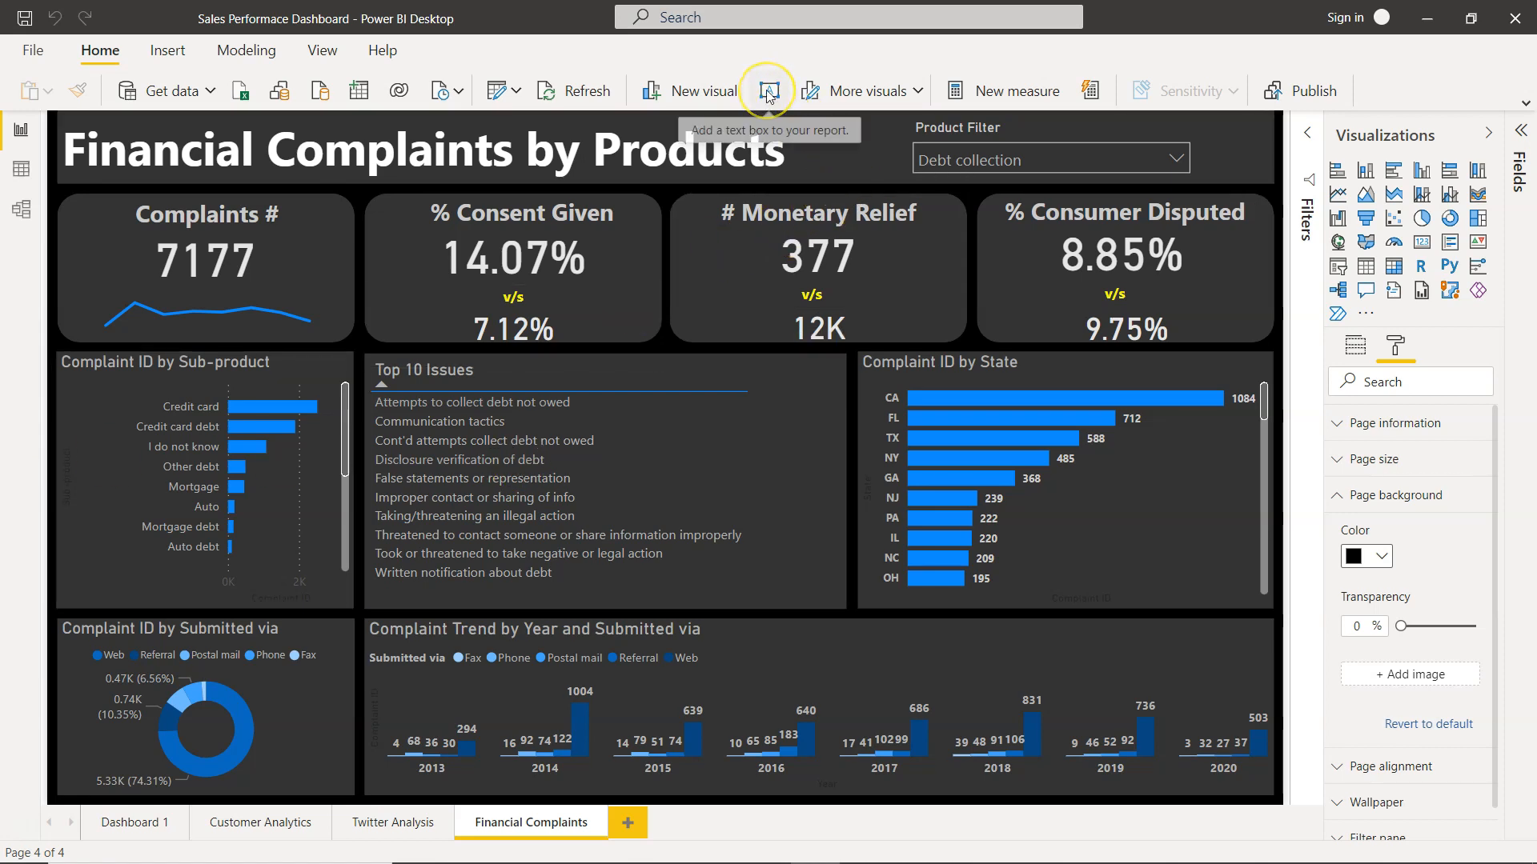
click(750, 155)
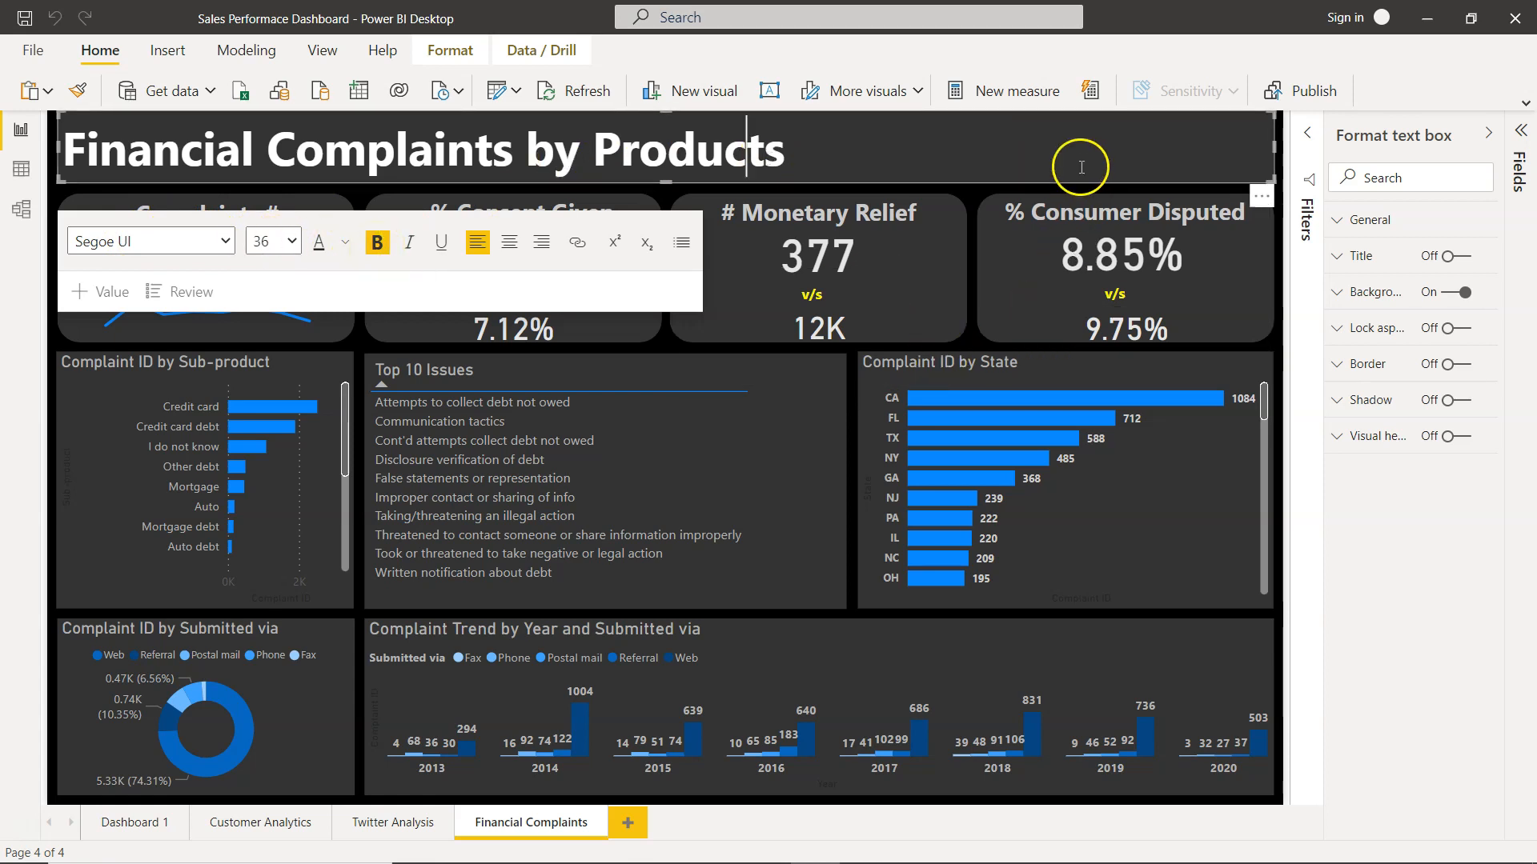
Step: Inspect the Product Filter slicer's list of products and its List and Dropdown display options, keeping Dropdown
click(969, 245)
click(1023, 134)
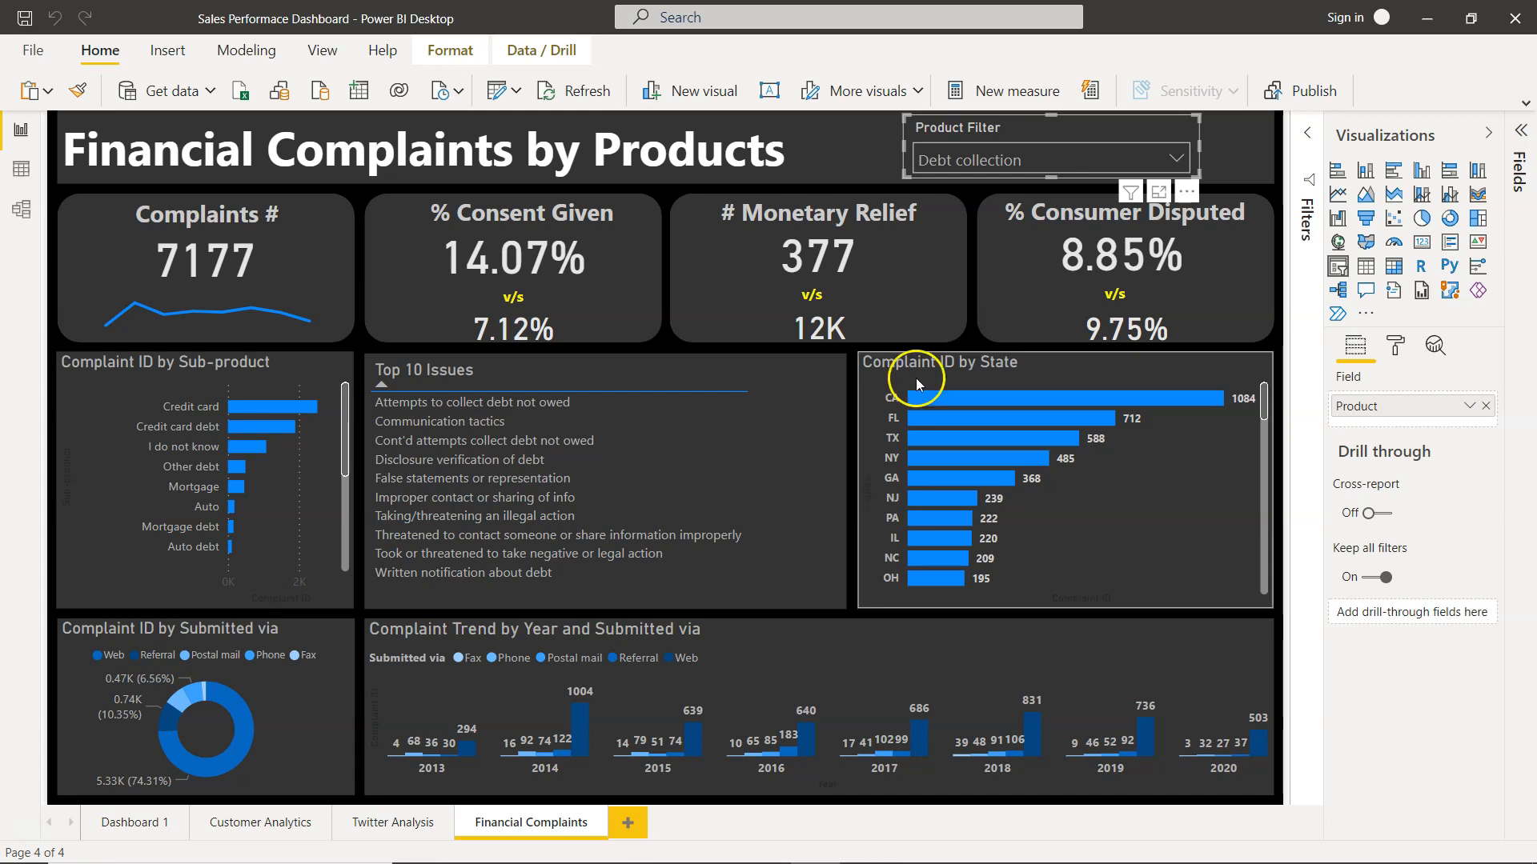
click(1176, 159)
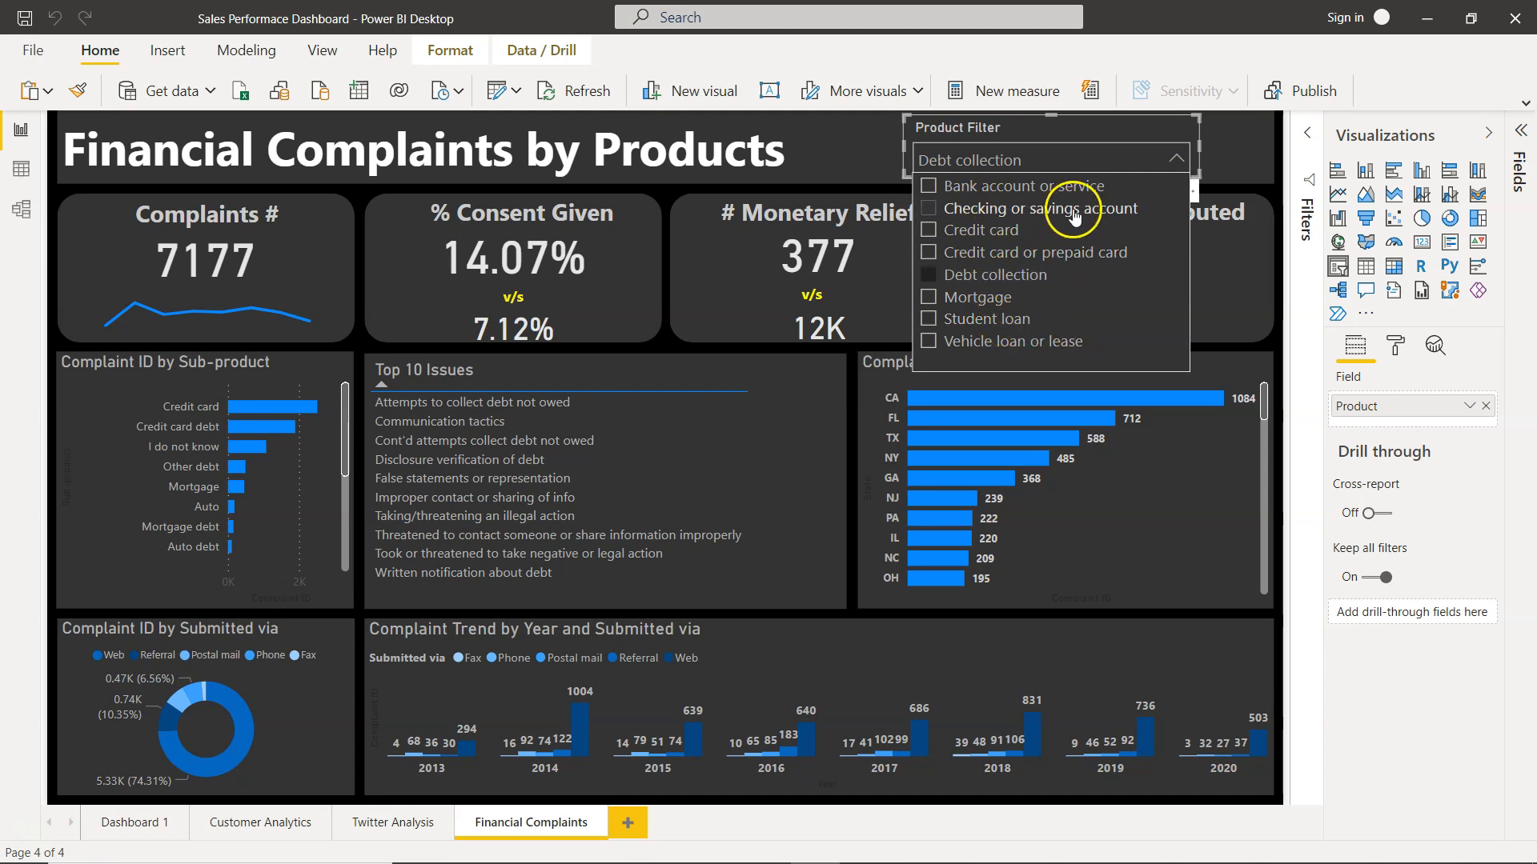
click(1175, 158)
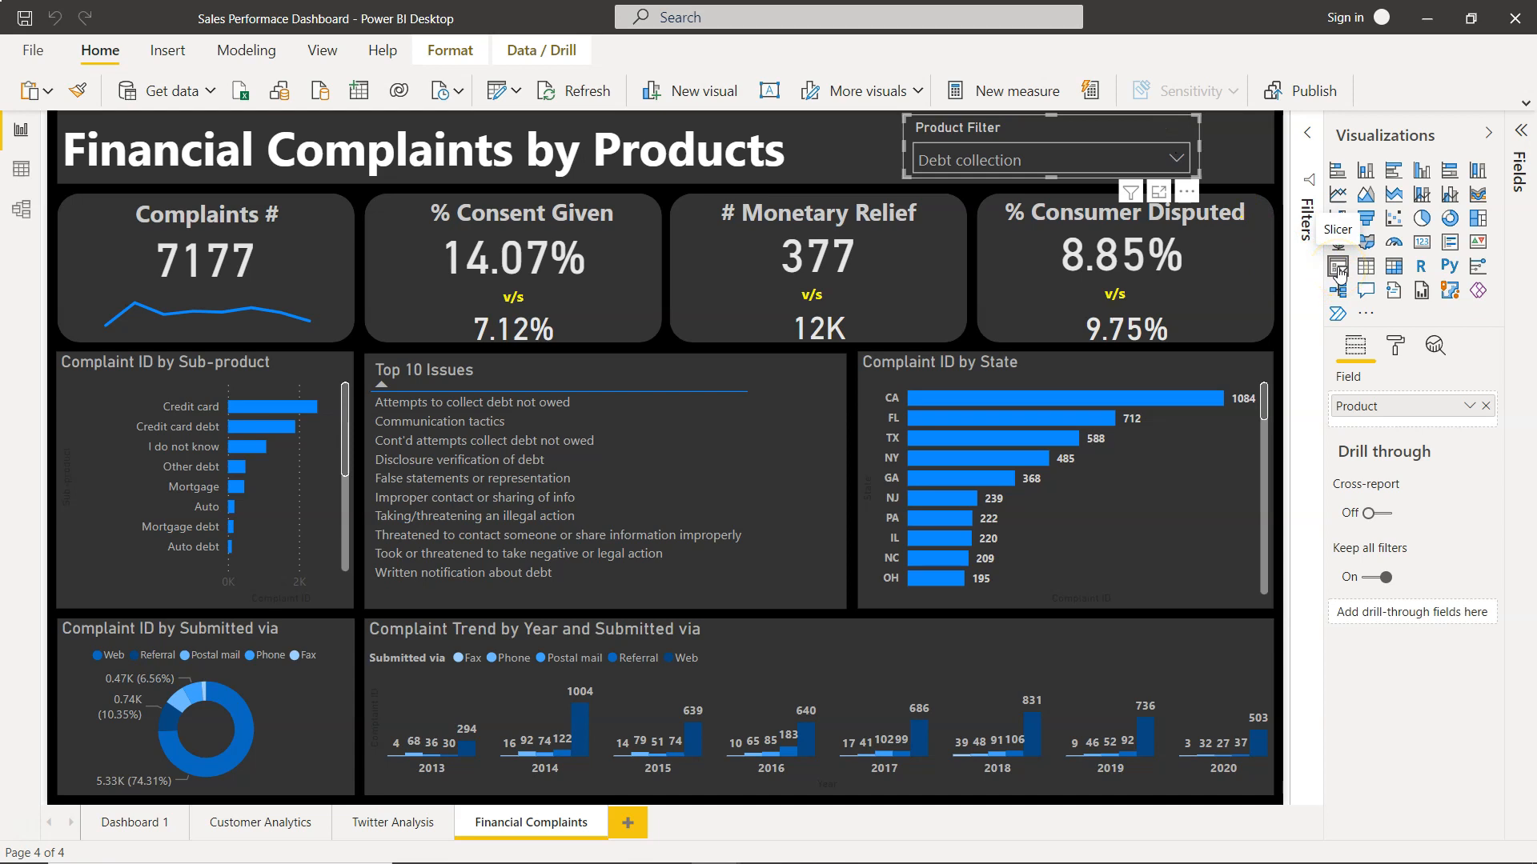
click(1181, 128)
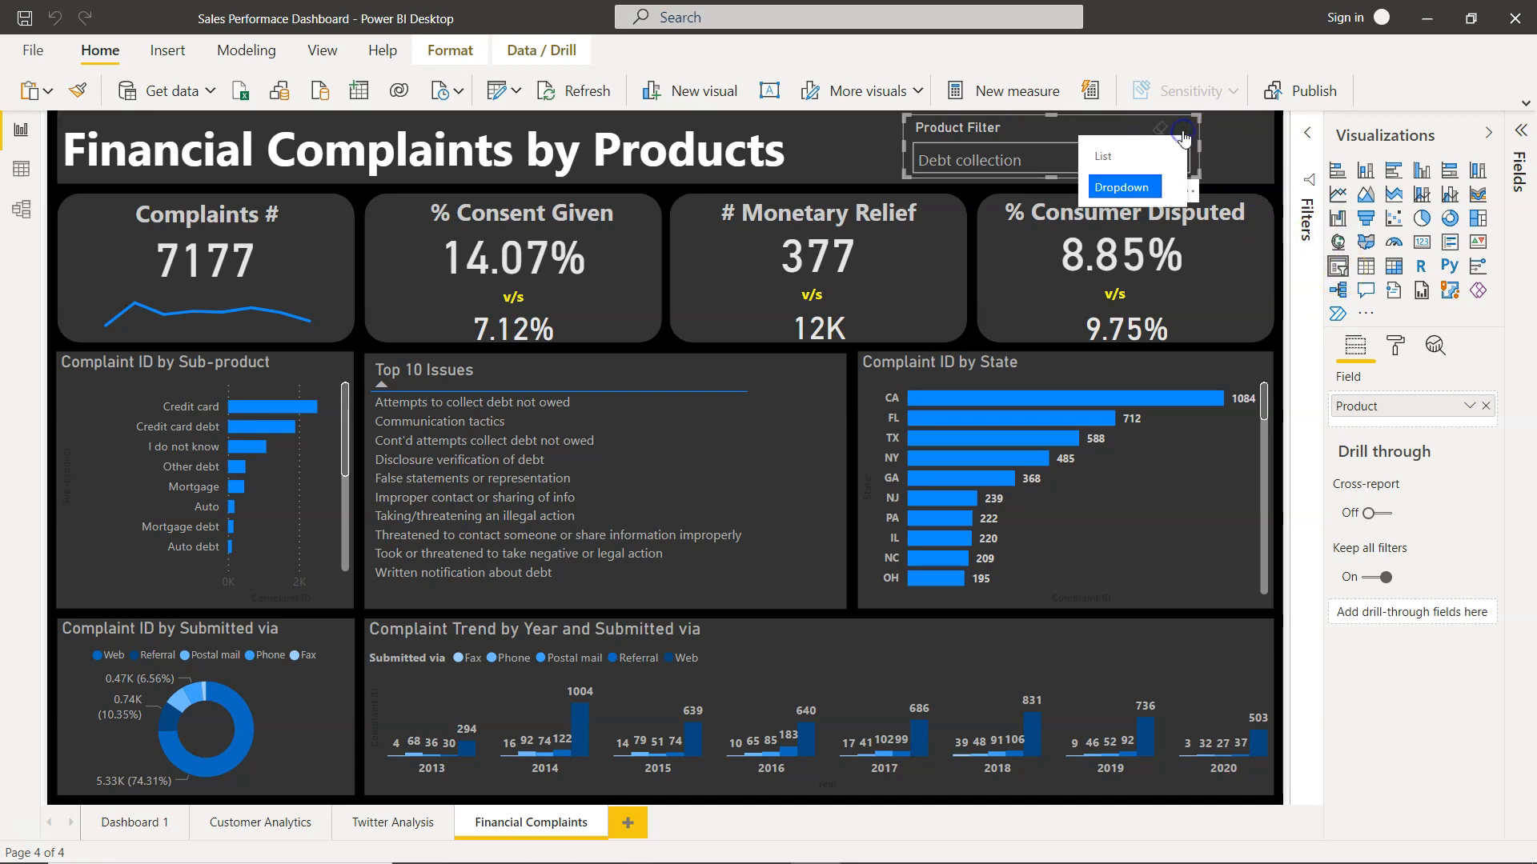
click(1122, 184)
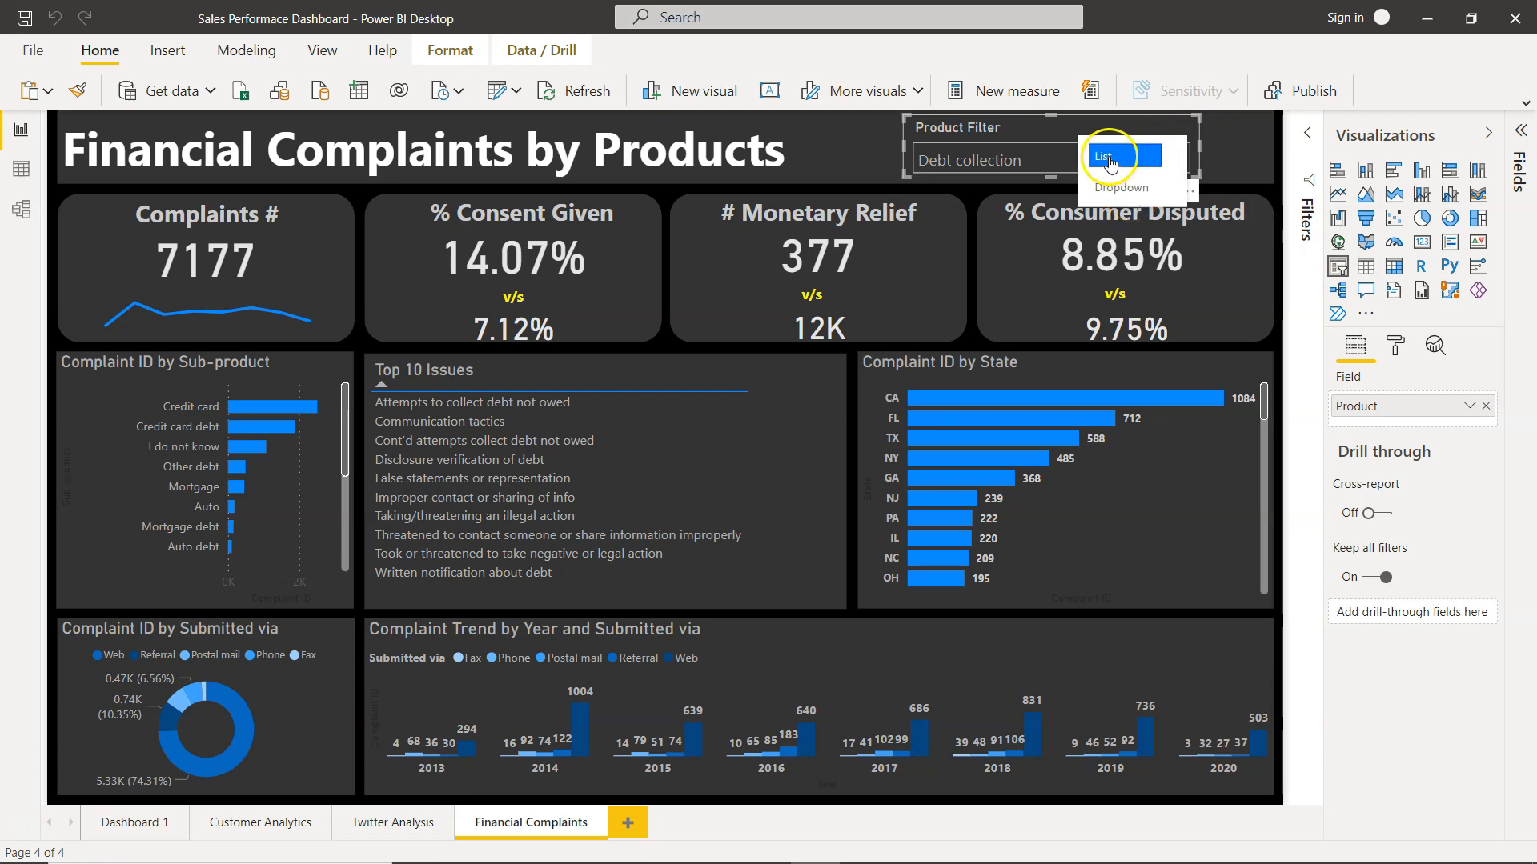
click(1043, 132)
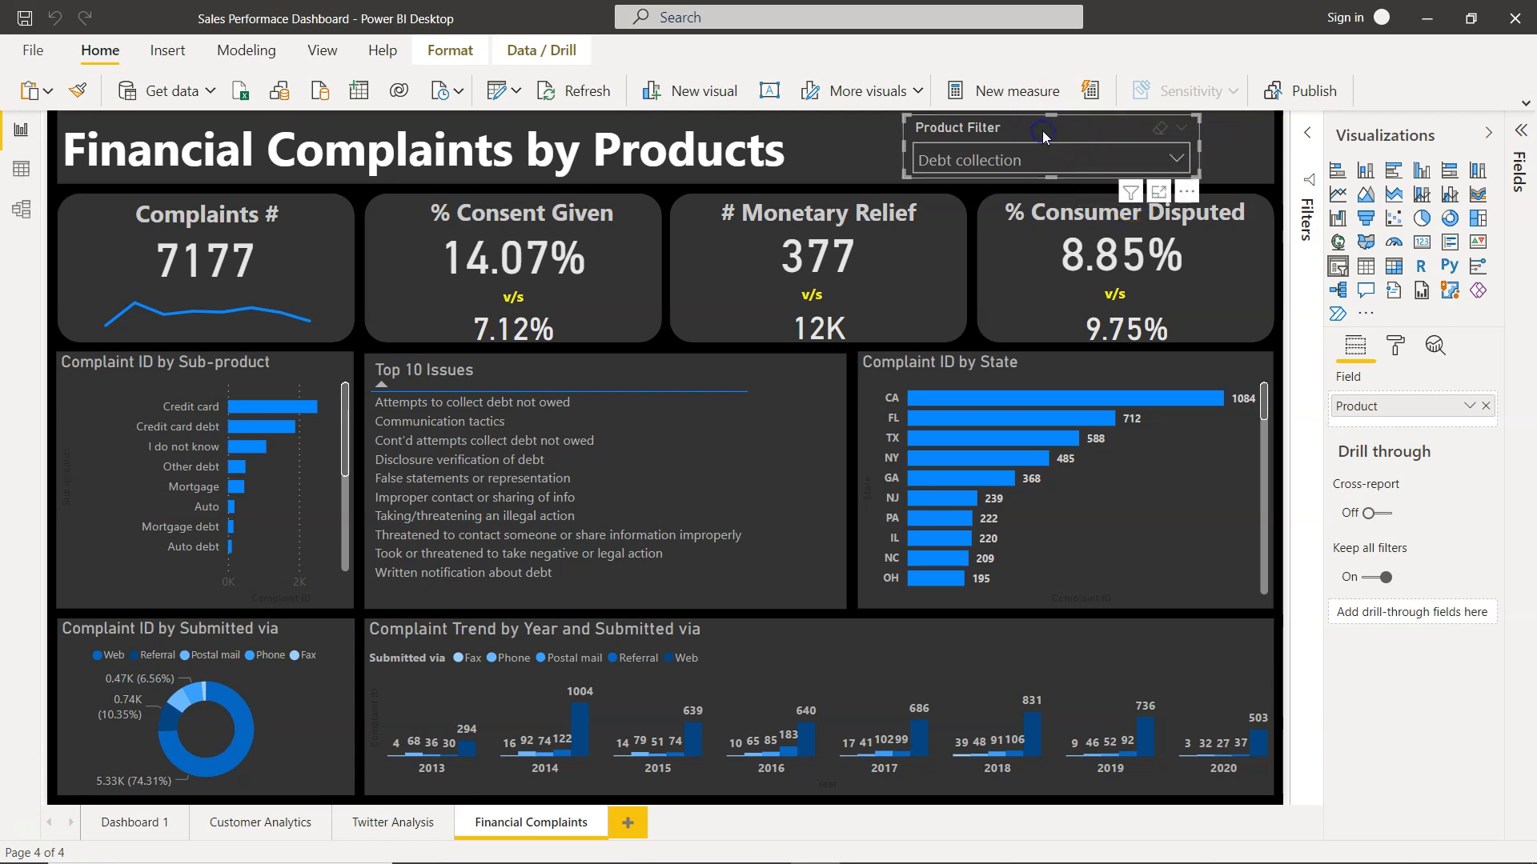
Step: Examine the Product Filter slicer's title formatting settings, including title text, heading, word wrap and font color
click(1397, 350)
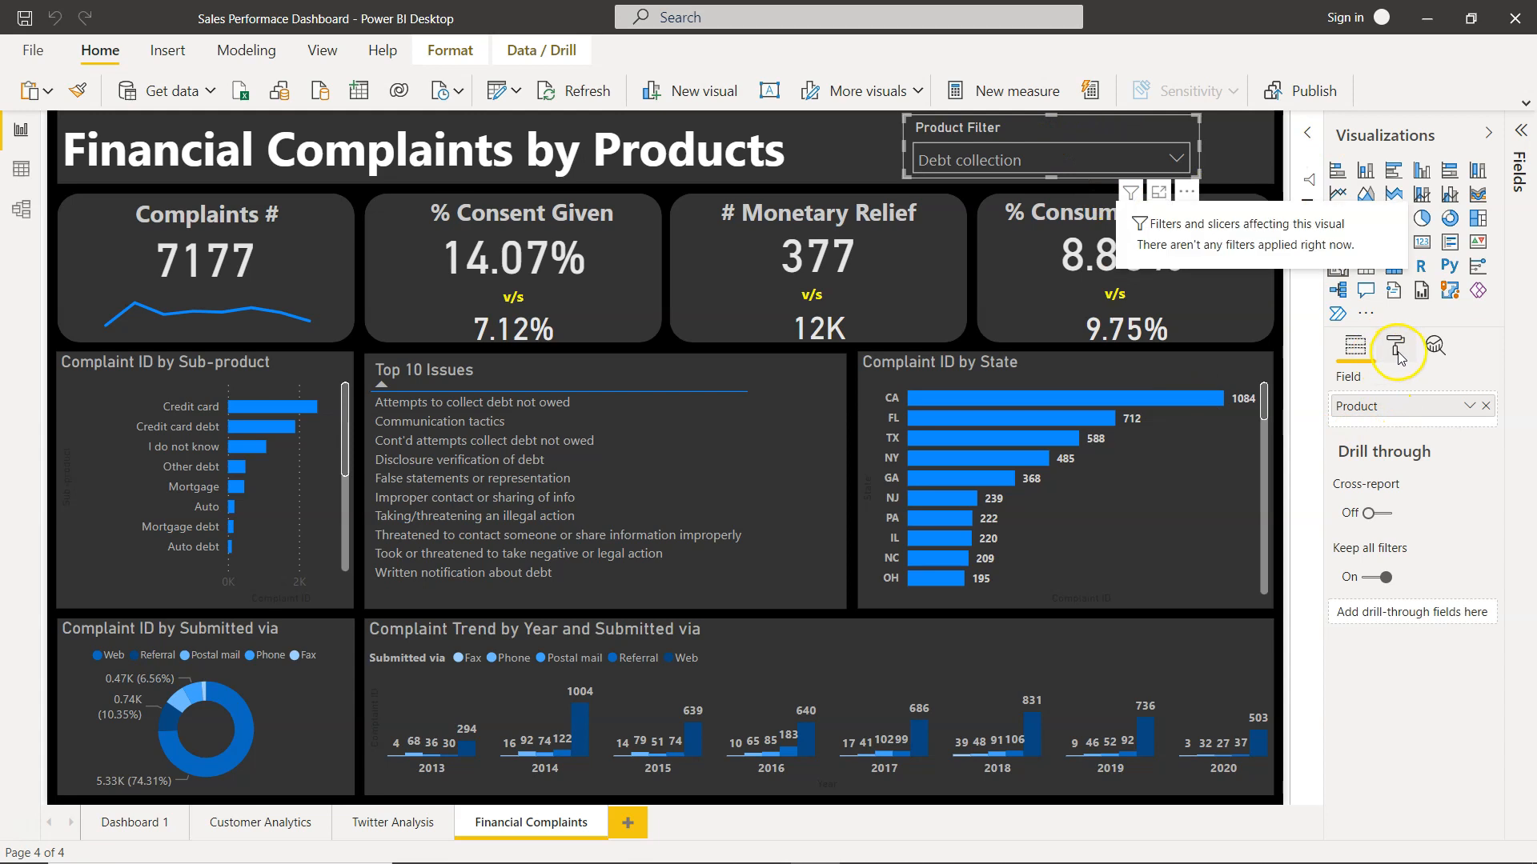
click(1377, 497)
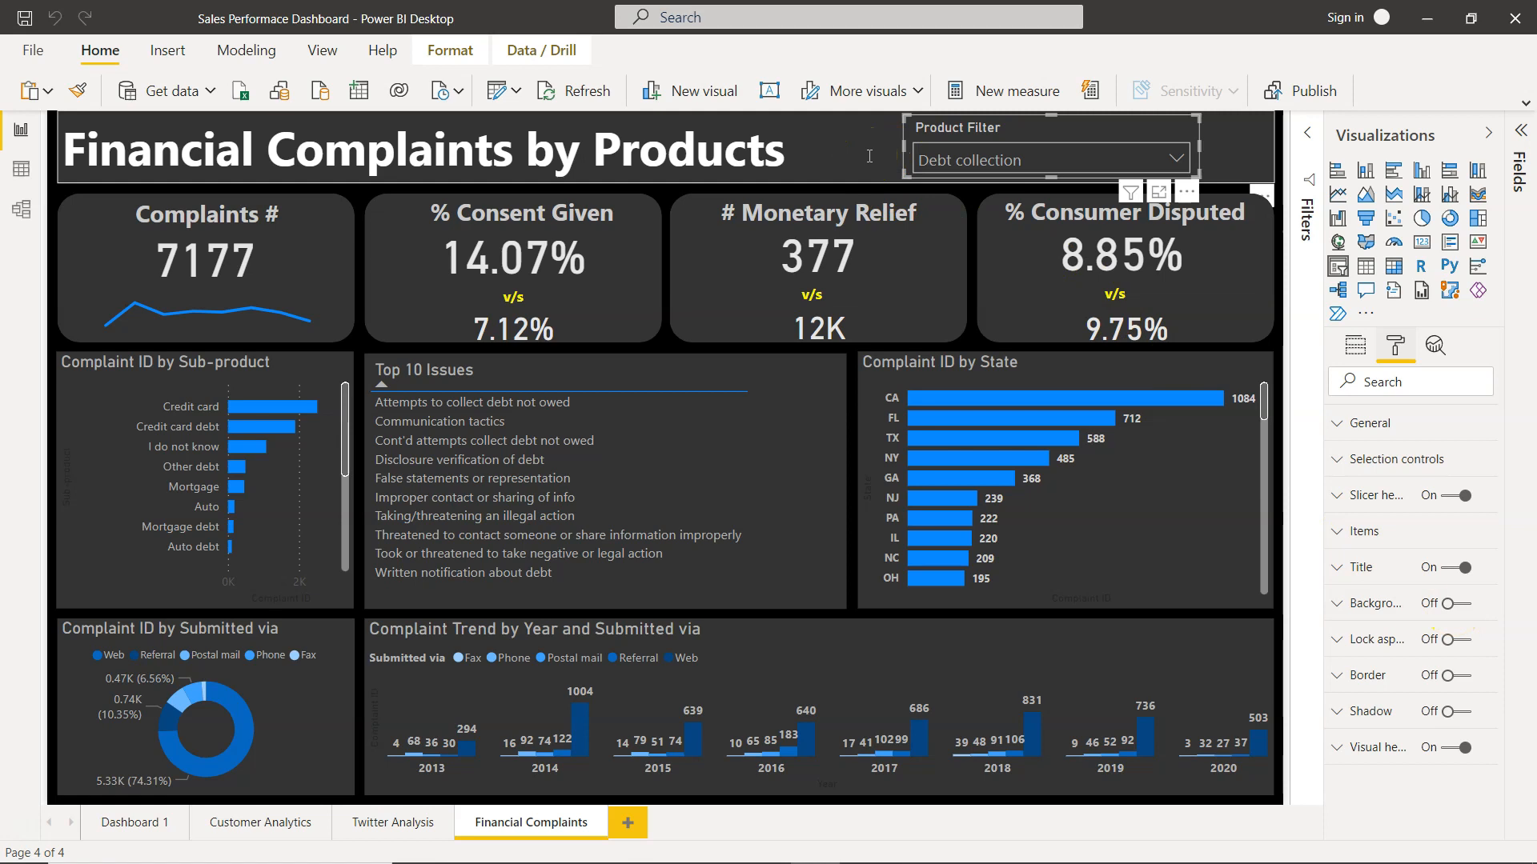
click(1349, 566)
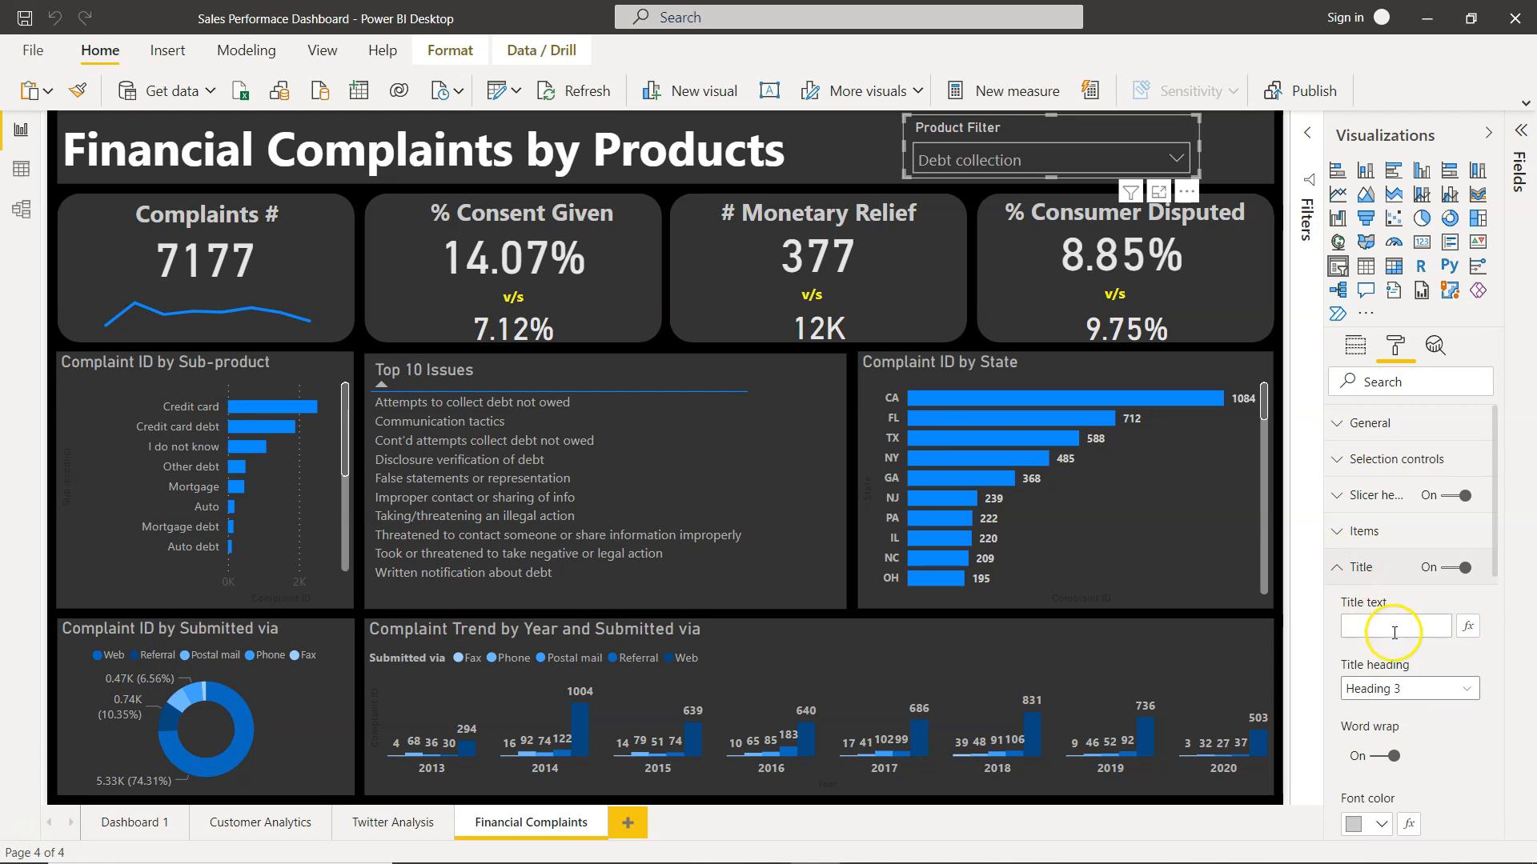
scroll(1394, 638, down, 2)
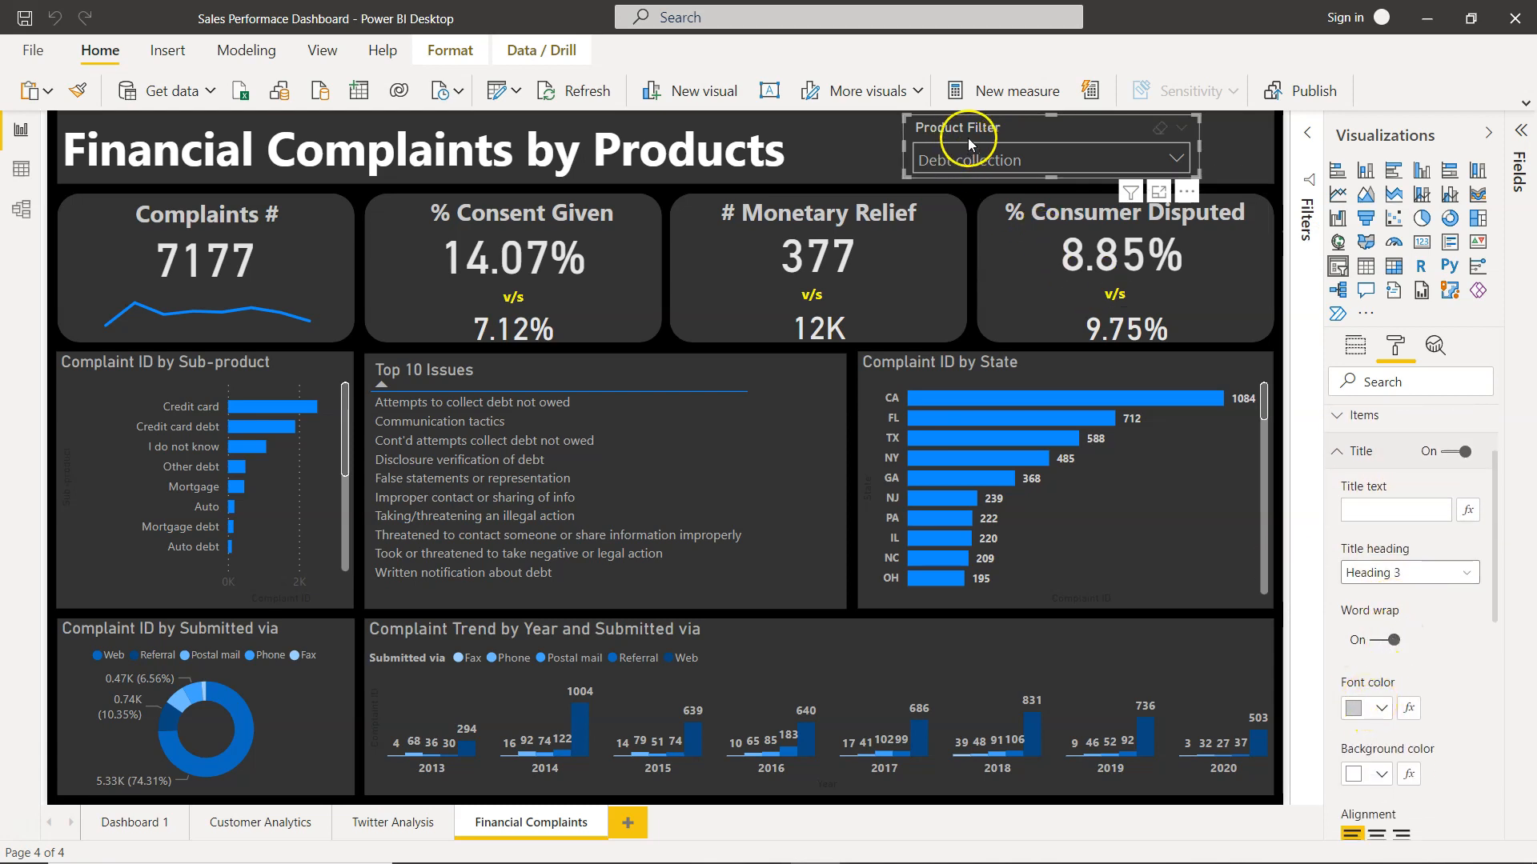
Step: Examine the Product Filter slicer's item formatting, including font color, background, outline and text size, and check its assigned field
scroll(1363, 542, up, 2)
click(1363, 537)
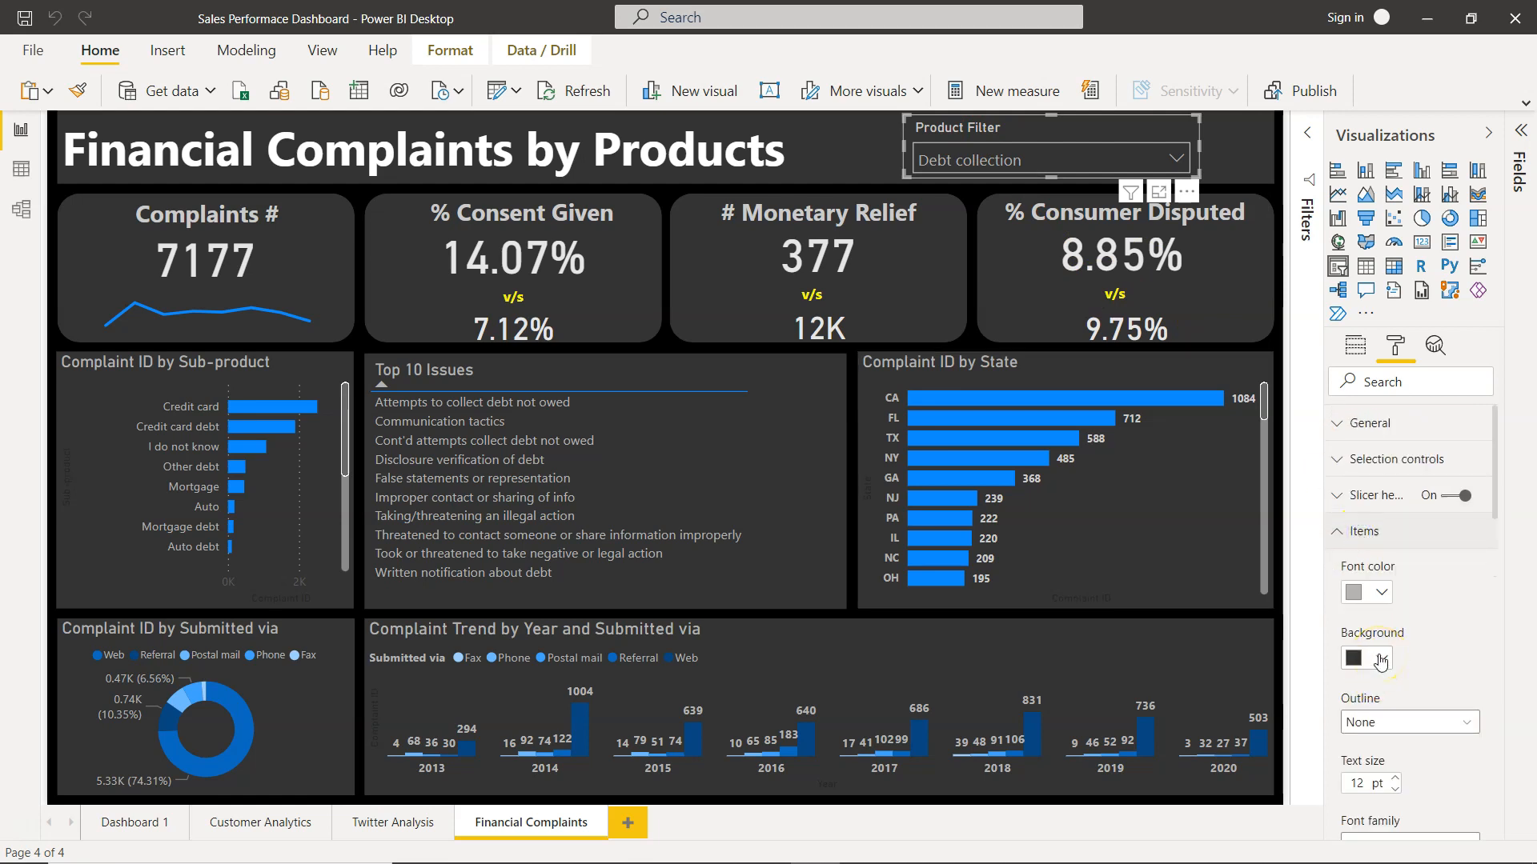
click(1177, 159)
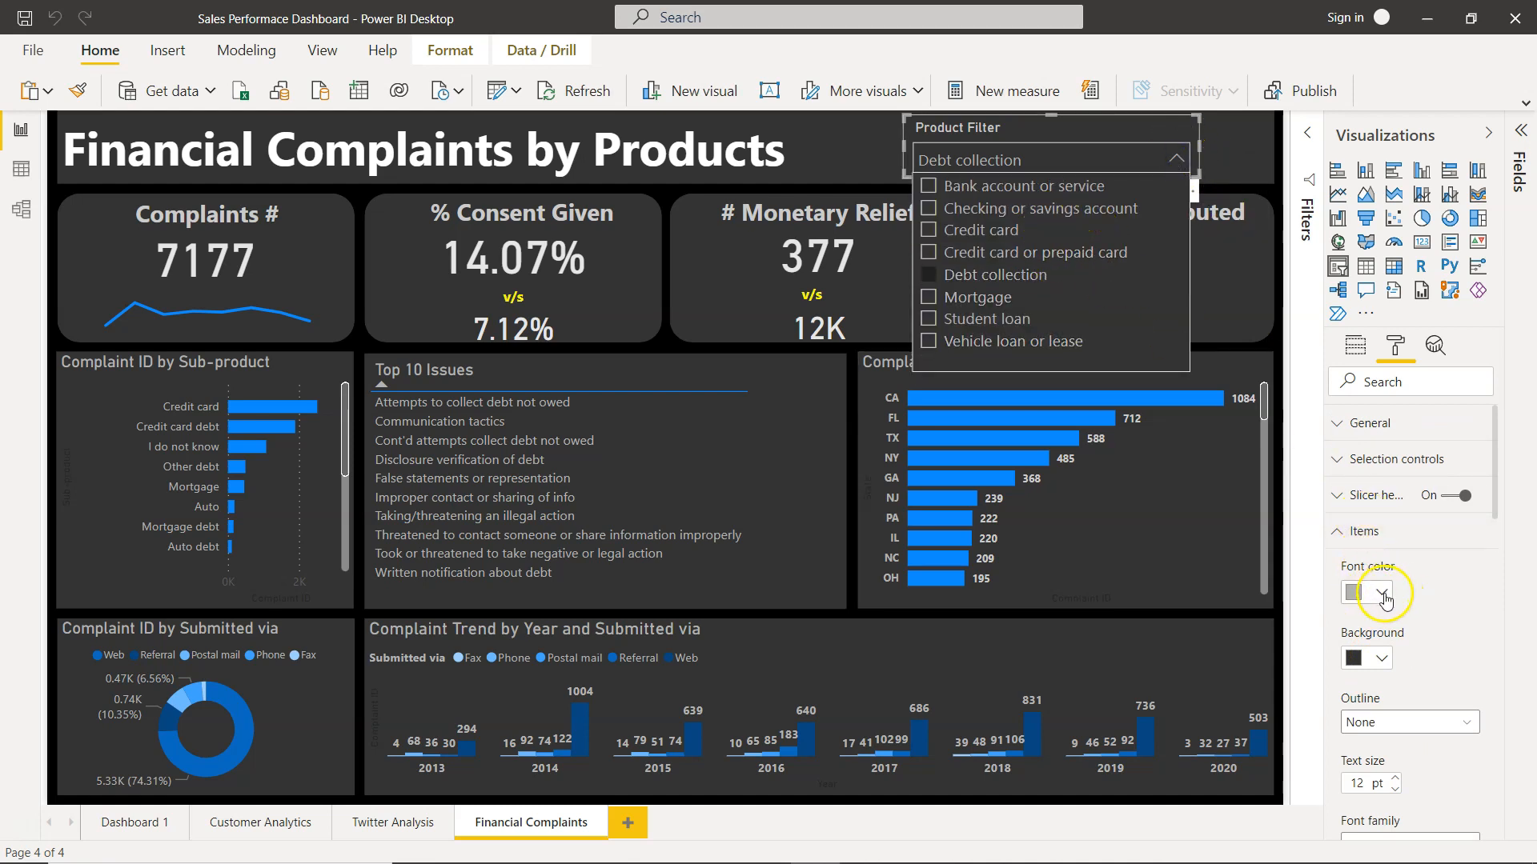
click(1380, 659)
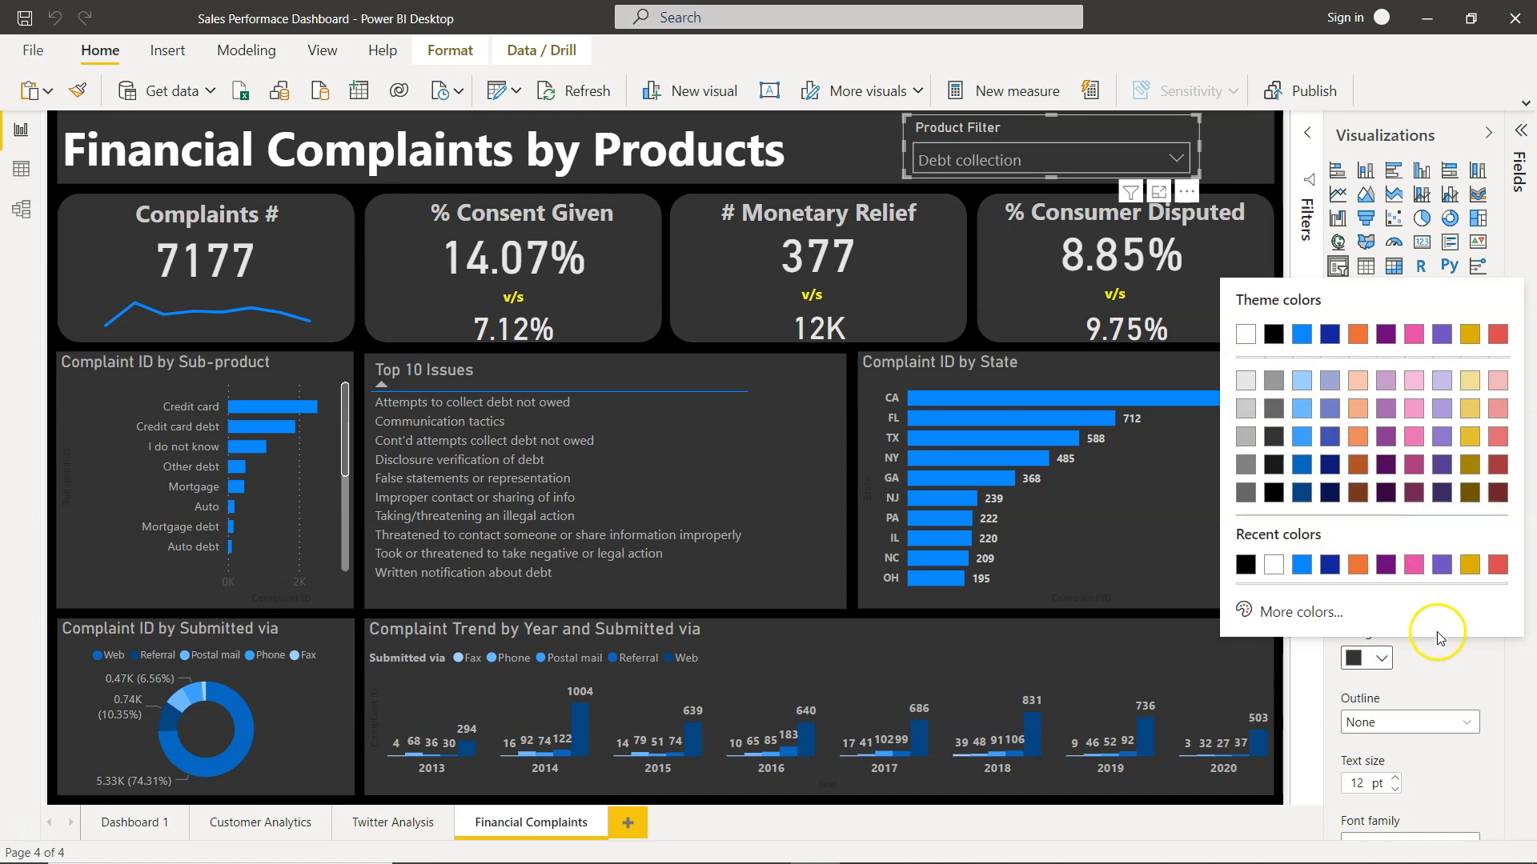
scroll(1441, 664, down, 4)
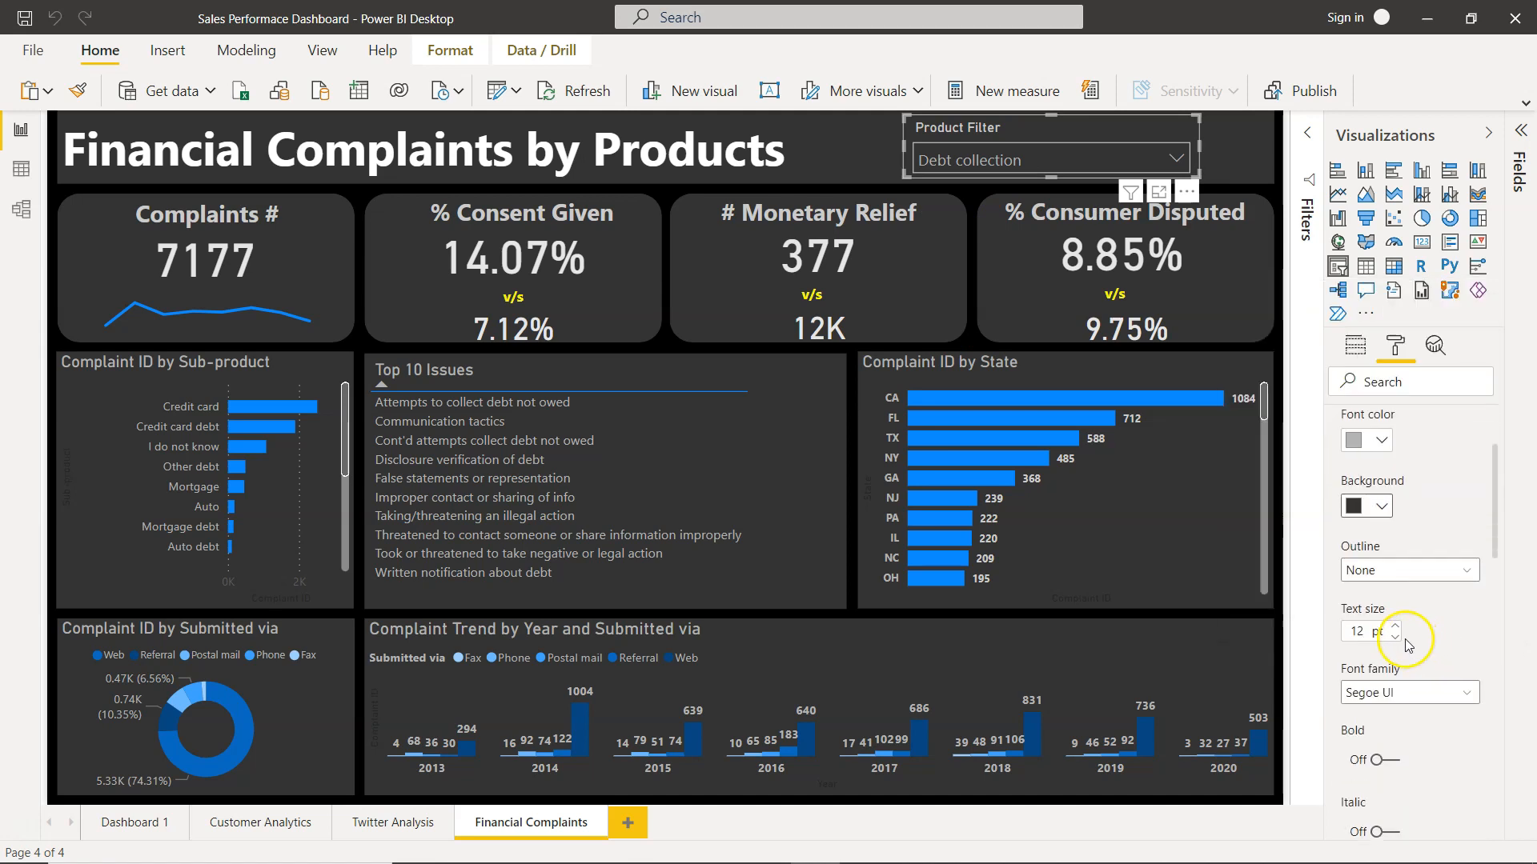
scroll(1393, 644, up, 3)
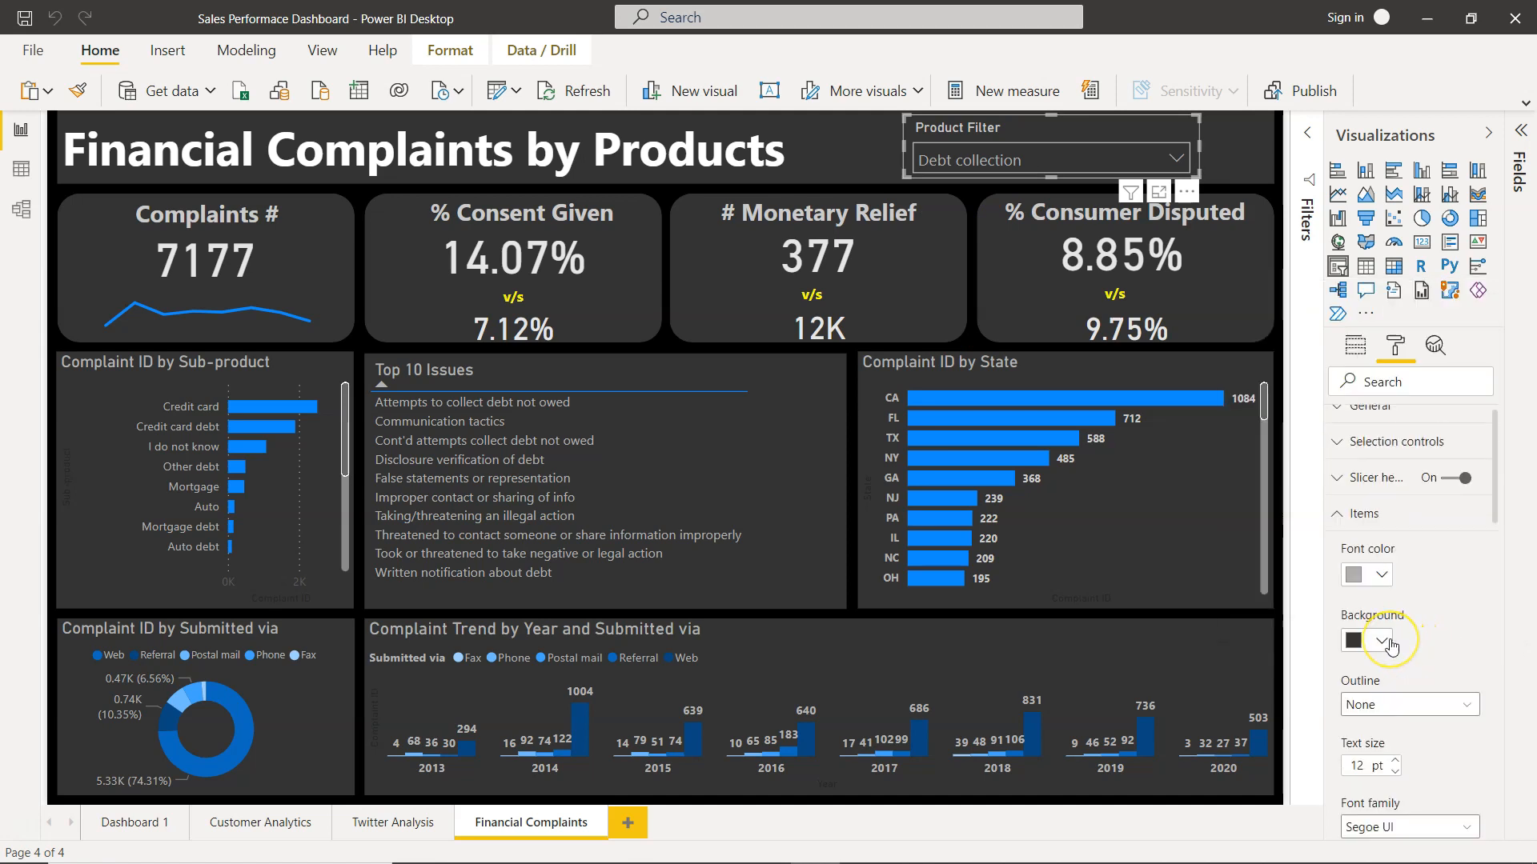
scroll(1391, 647, up, 1)
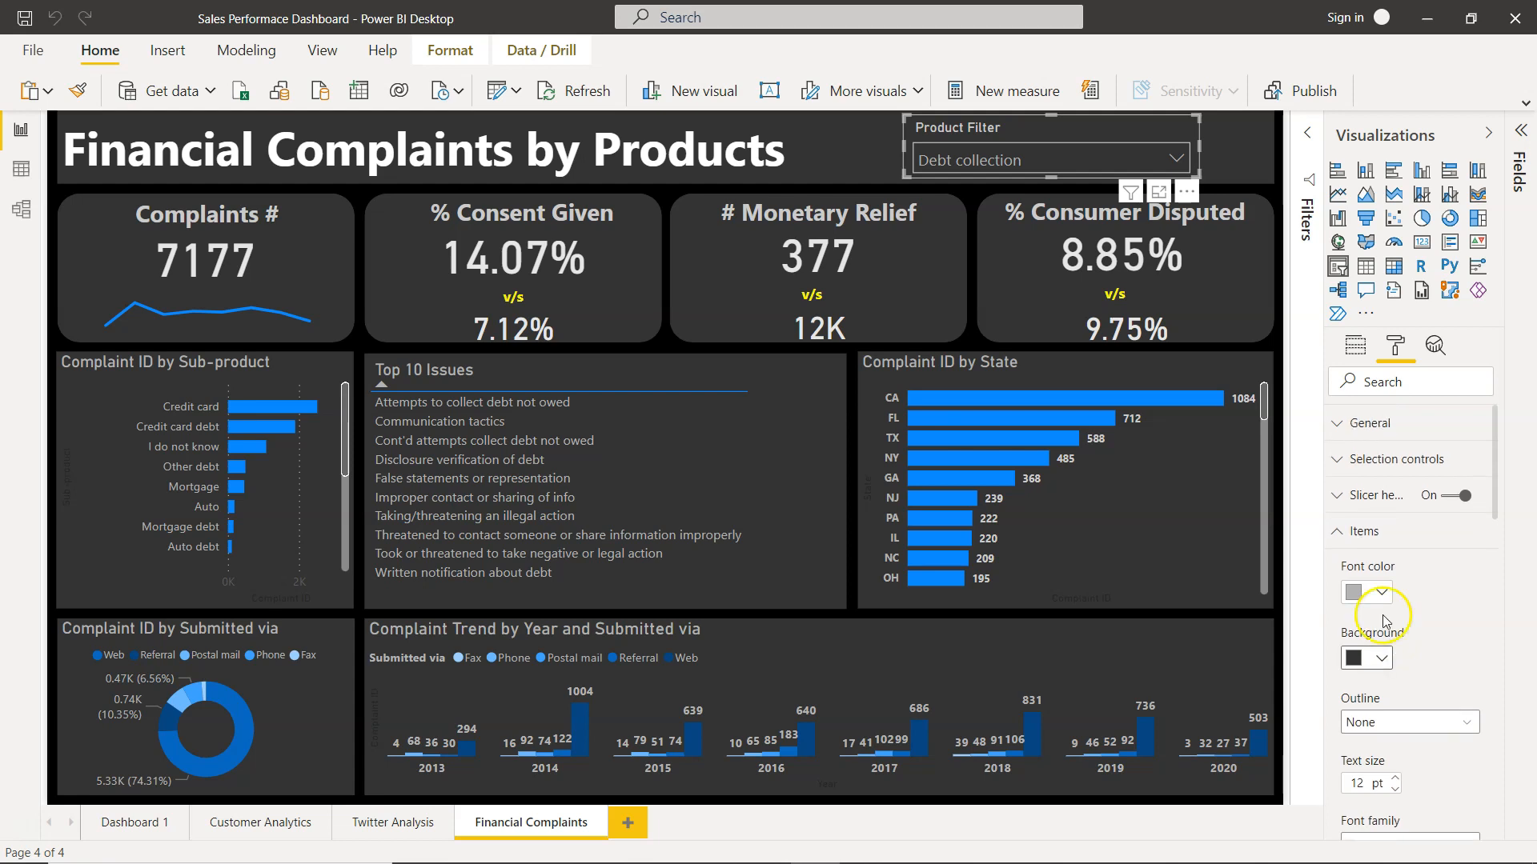
click(1352, 536)
click(1360, 365)
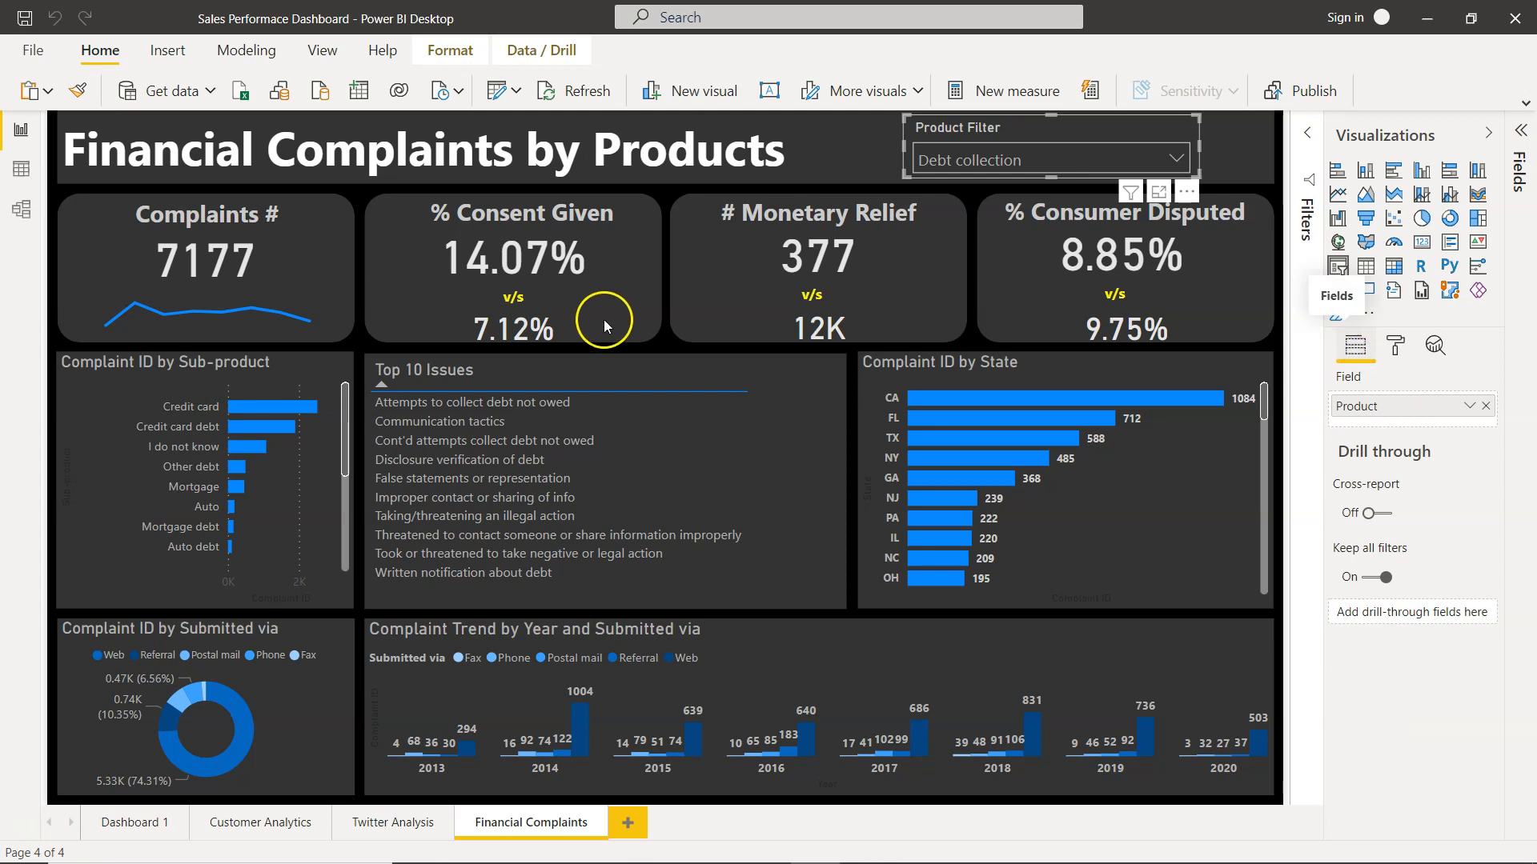
Step: Identify the shape behind the Complaints # card and view the rounded rectangle option among the insertable shapes
click(89, 195)
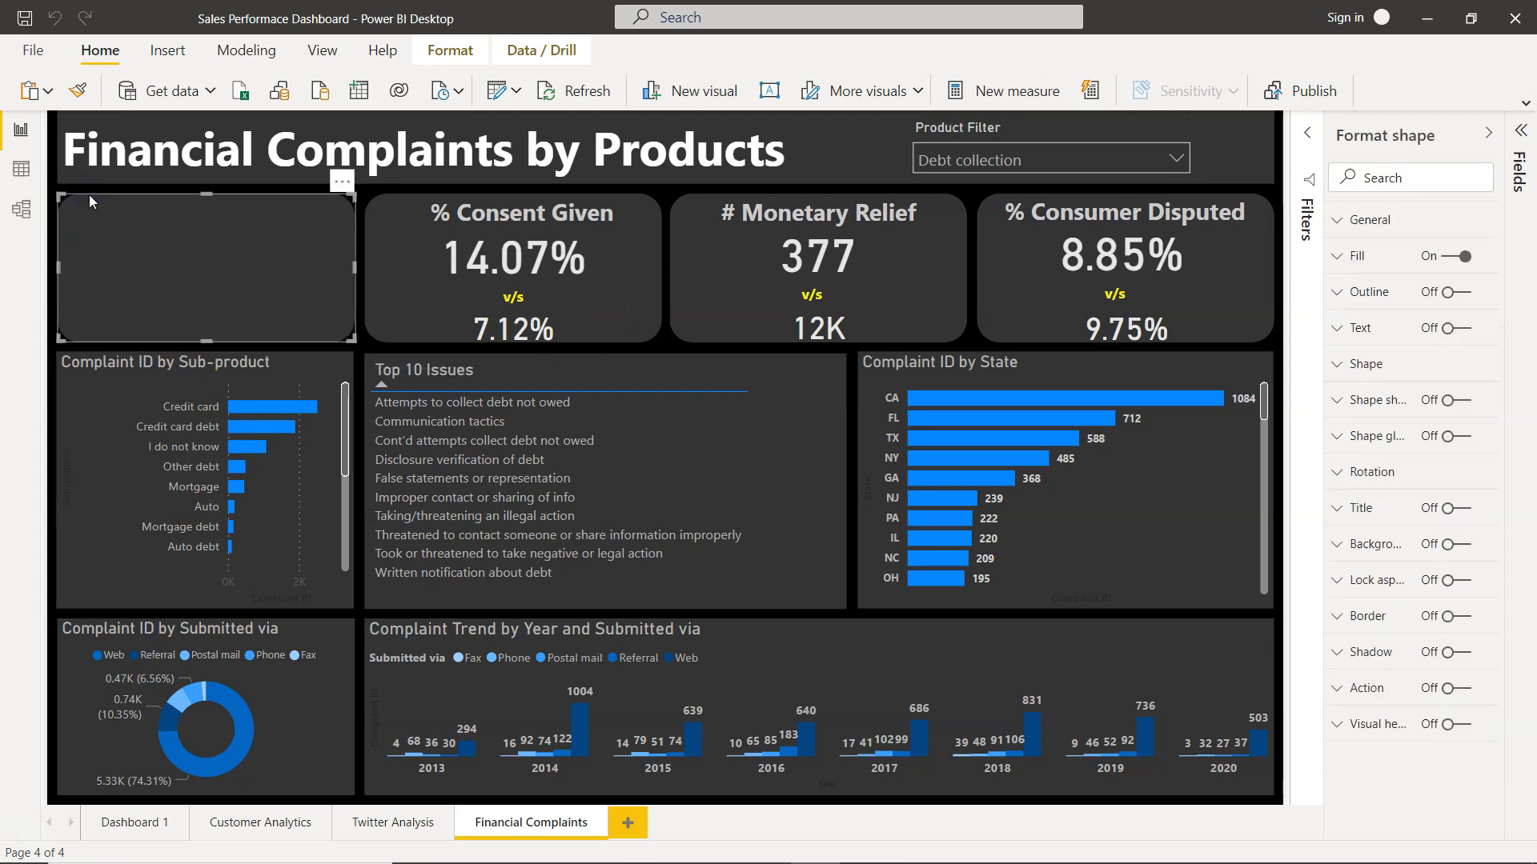
click(53, 230)
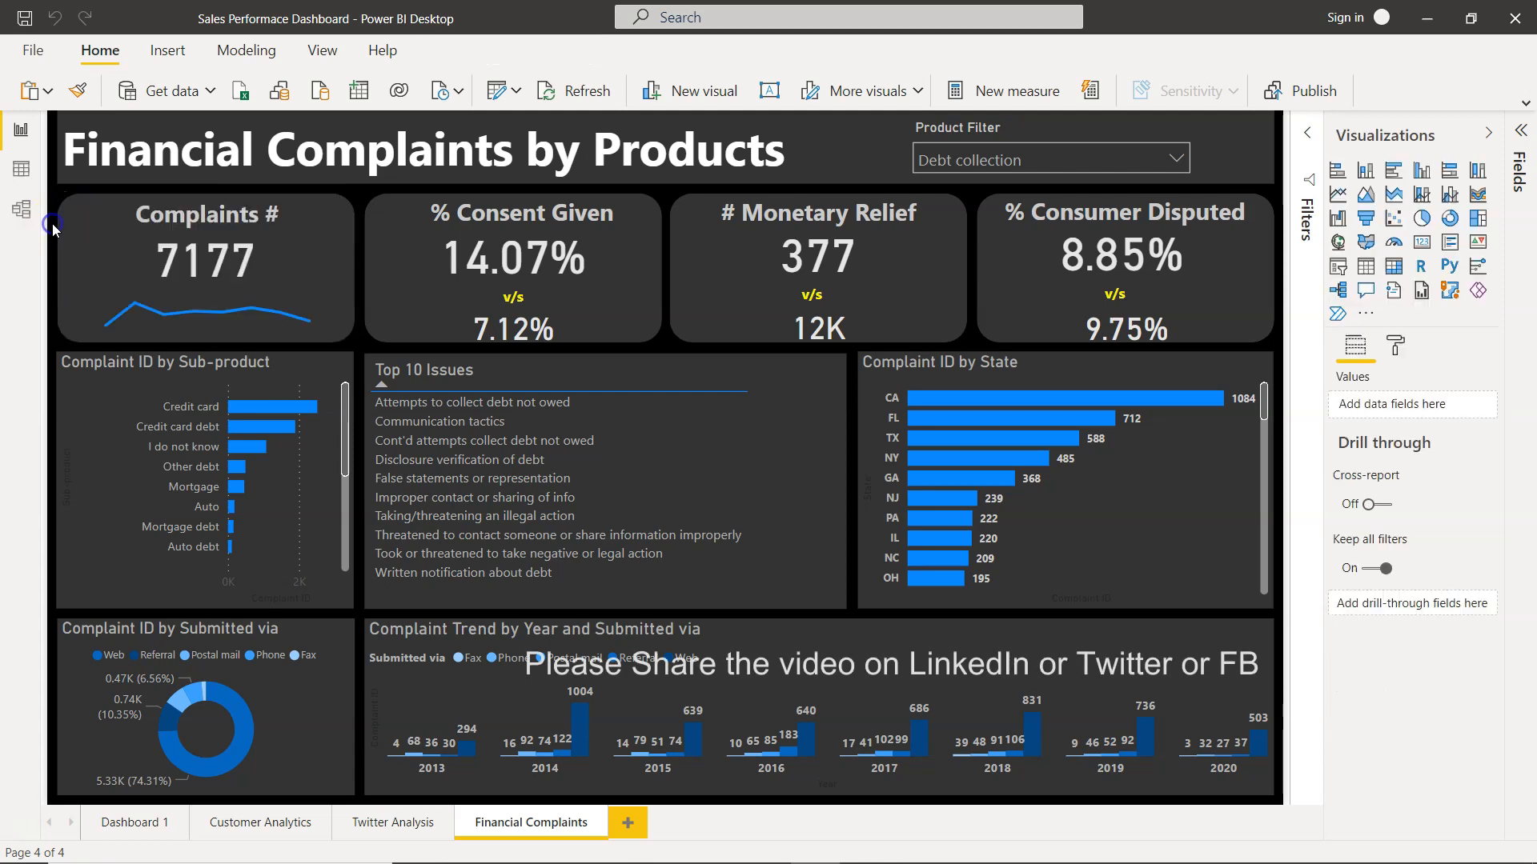
click(178, 49)
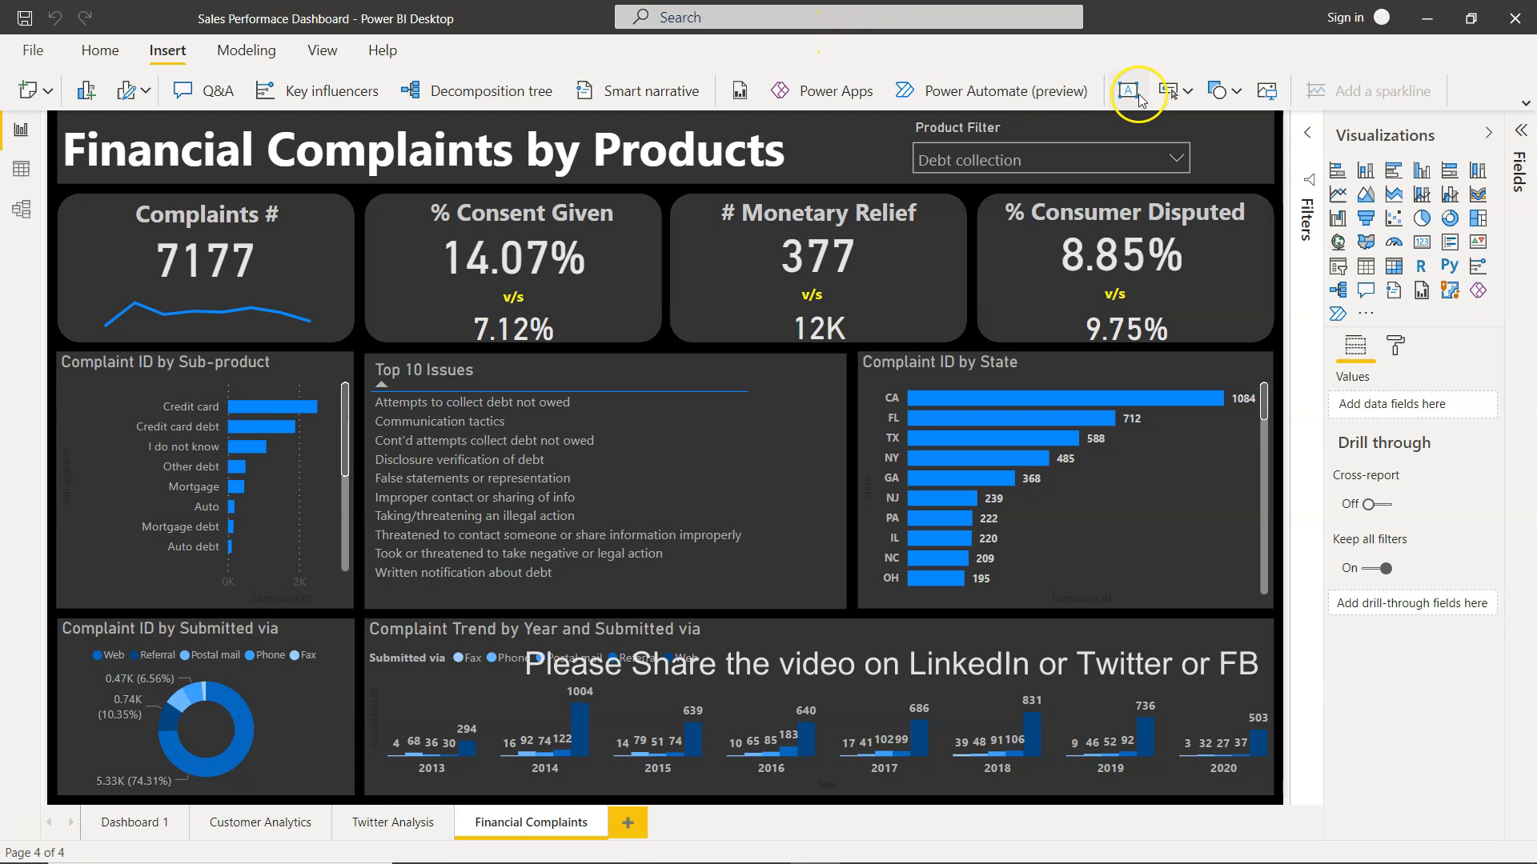
click(1236, 94)
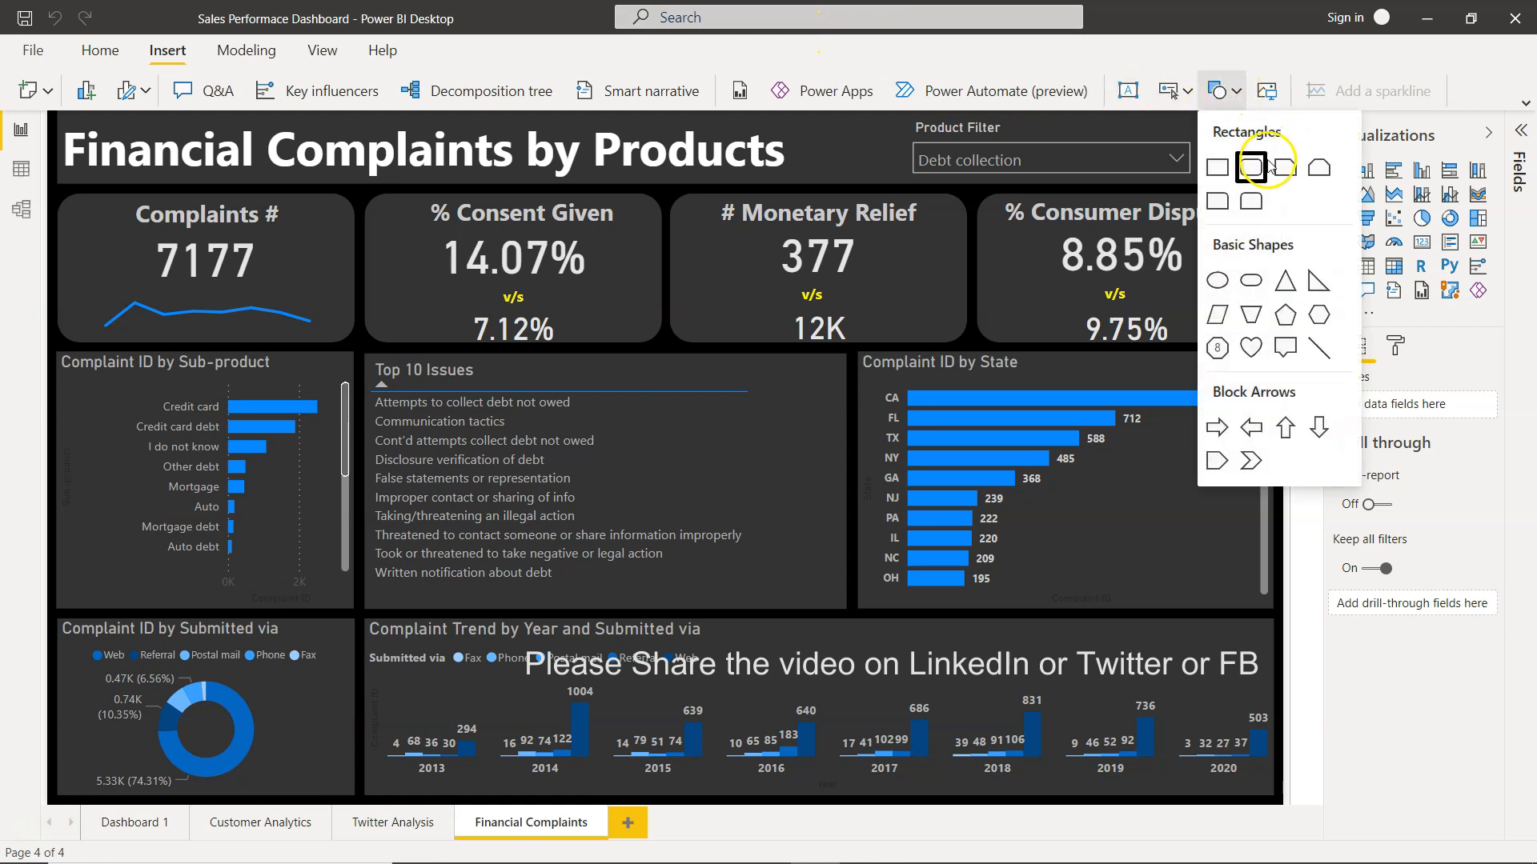
click(1204, 44)
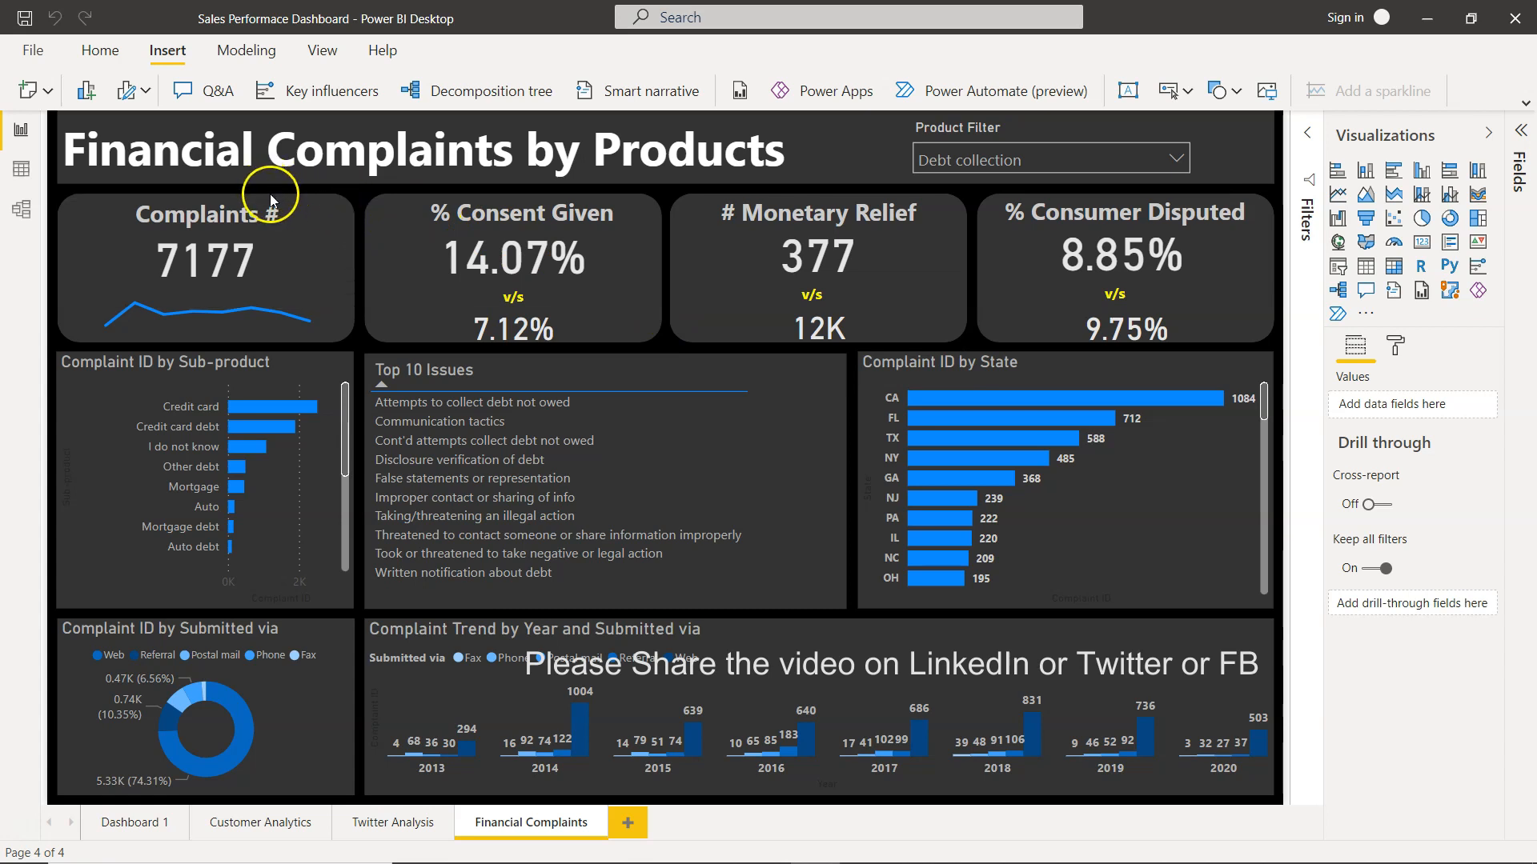
Step: Inspect the fill color and transparency of the background shape behind the Complaints # card, keeping the existing color
click(75, 195)
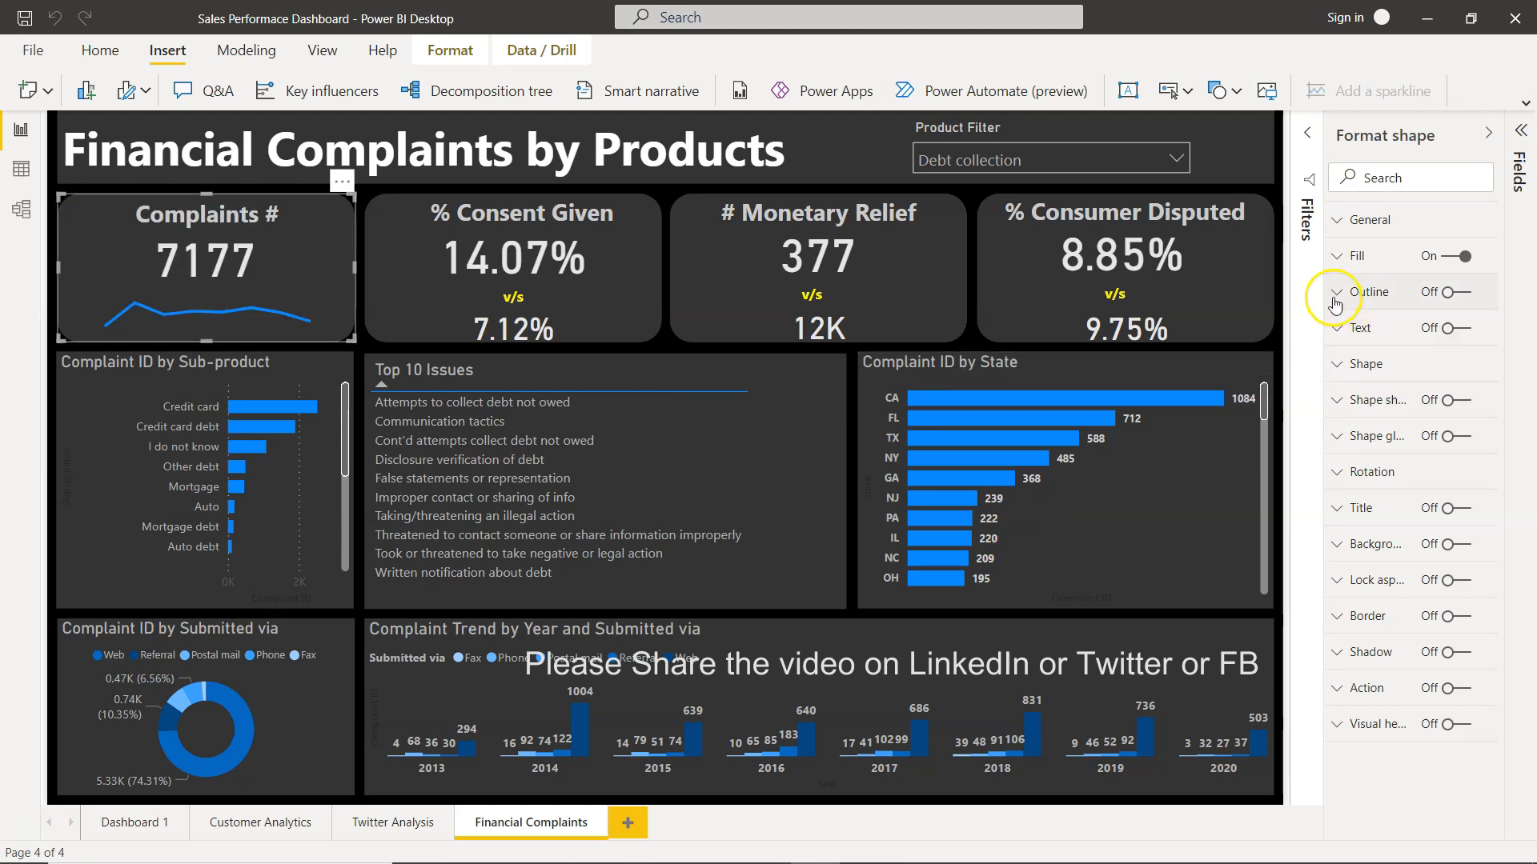
click(1353, 256)
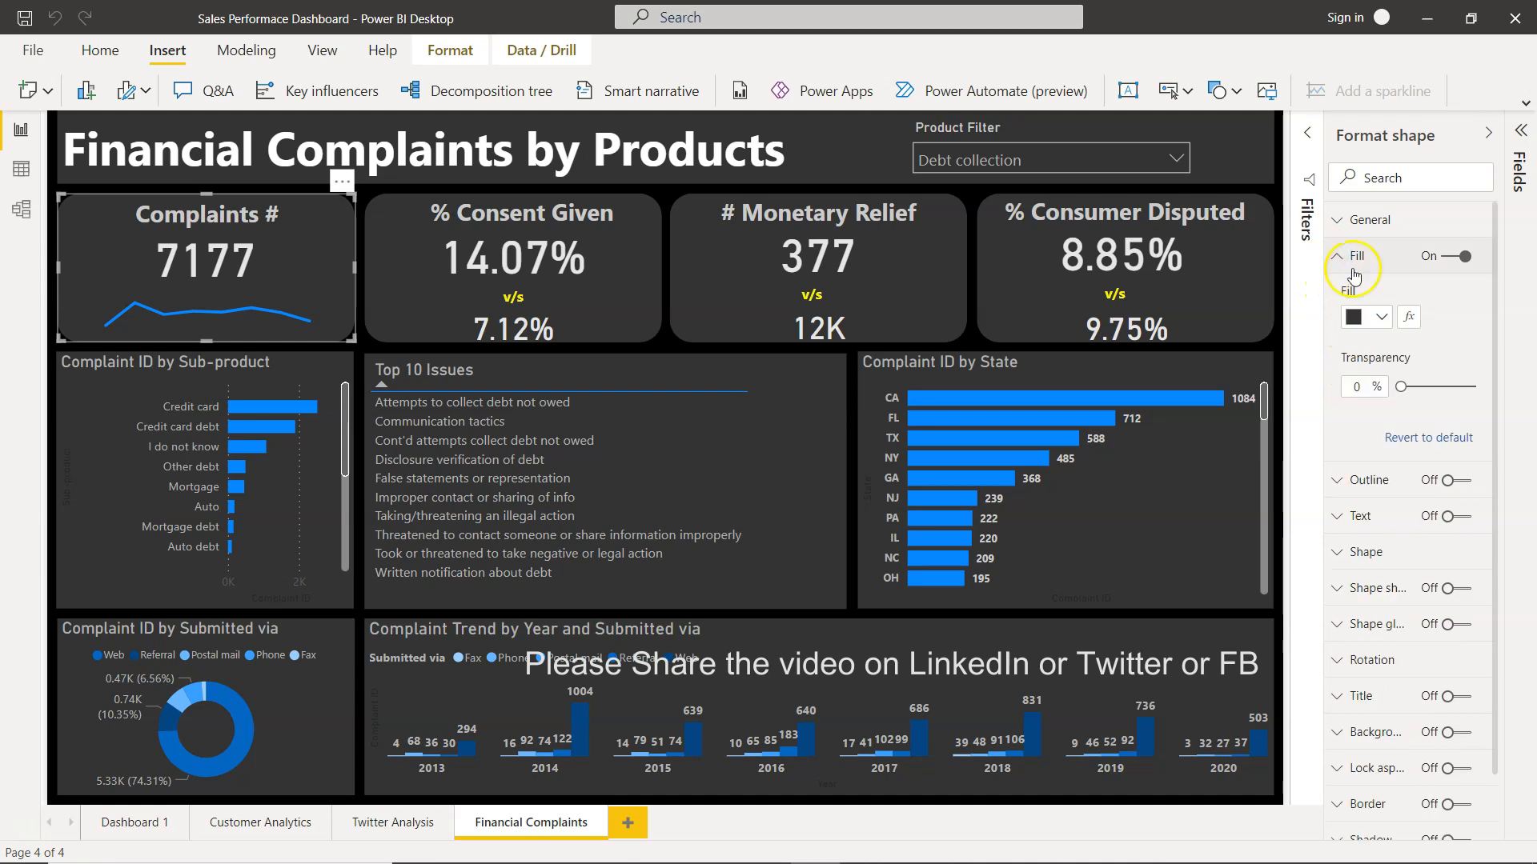
click(1381, 317)
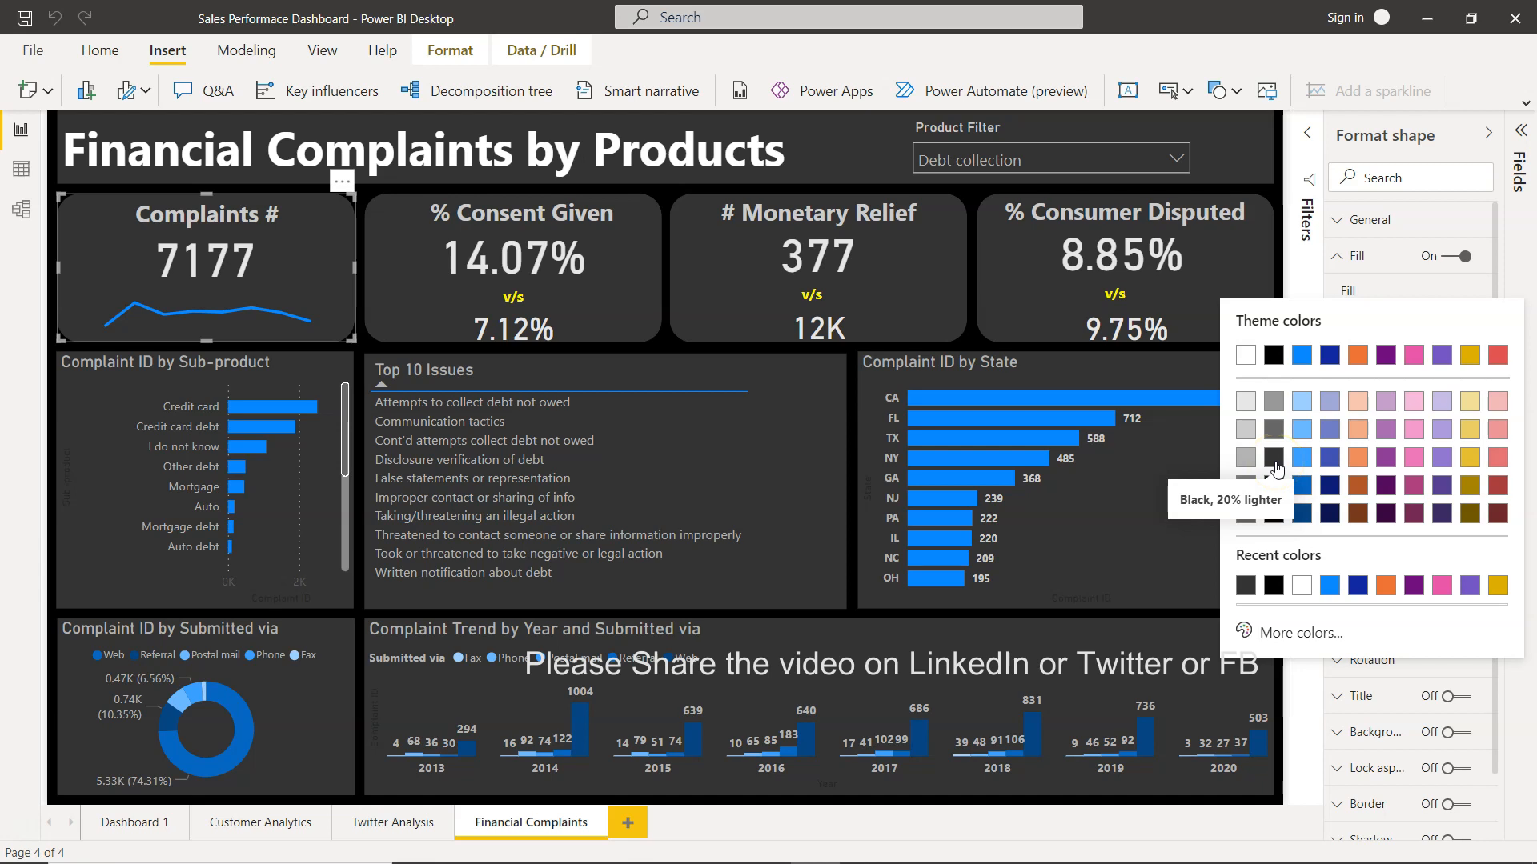
click(1339, 261)
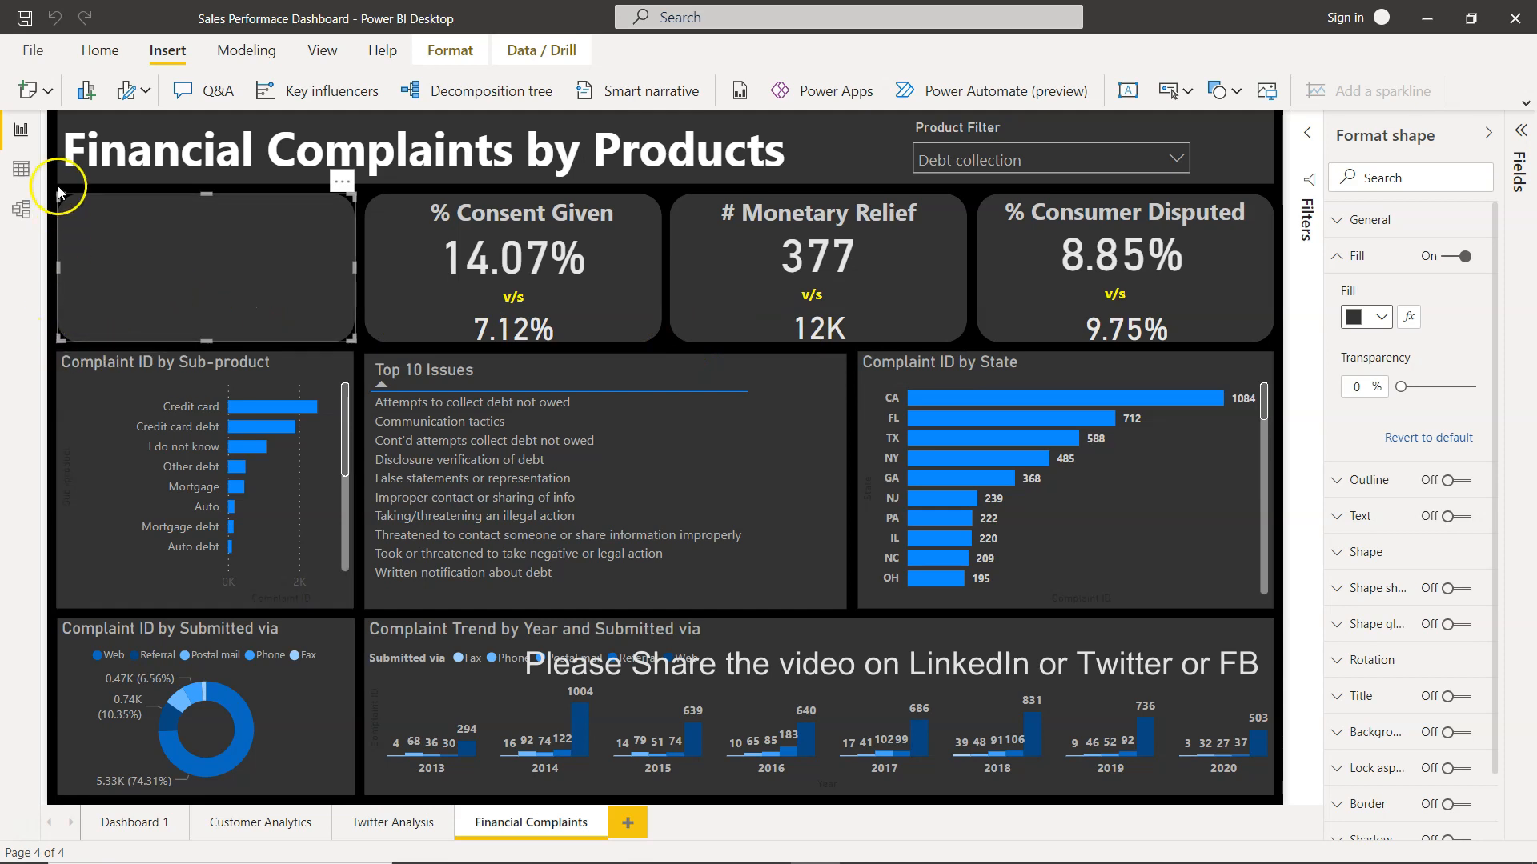
key(Delete)
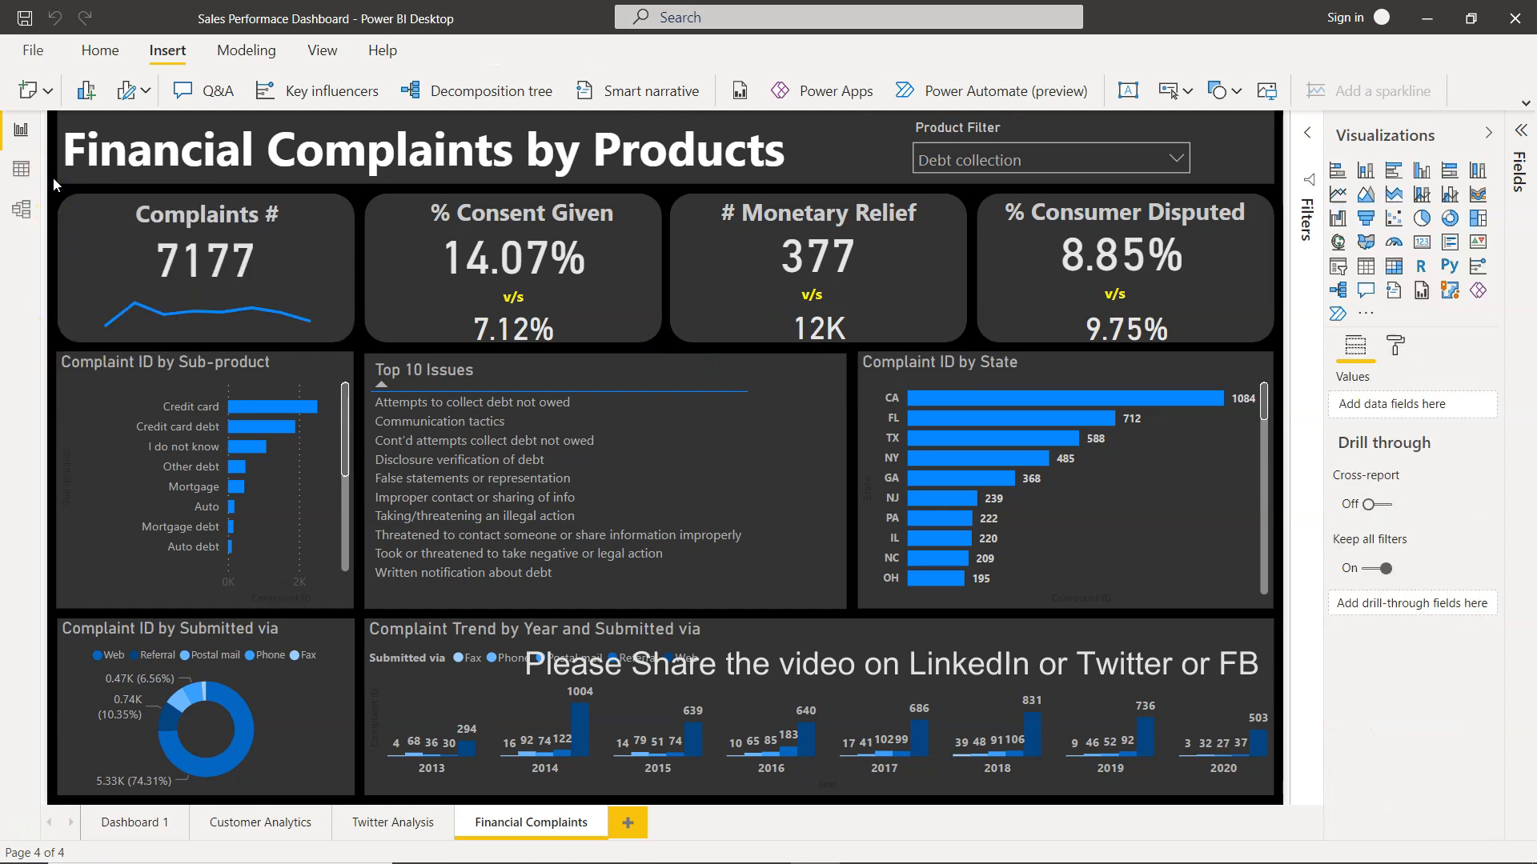
Step: Inspect the "Complaints #" text box's font formatting and select the complaint count card beneath it
click(186, 214)
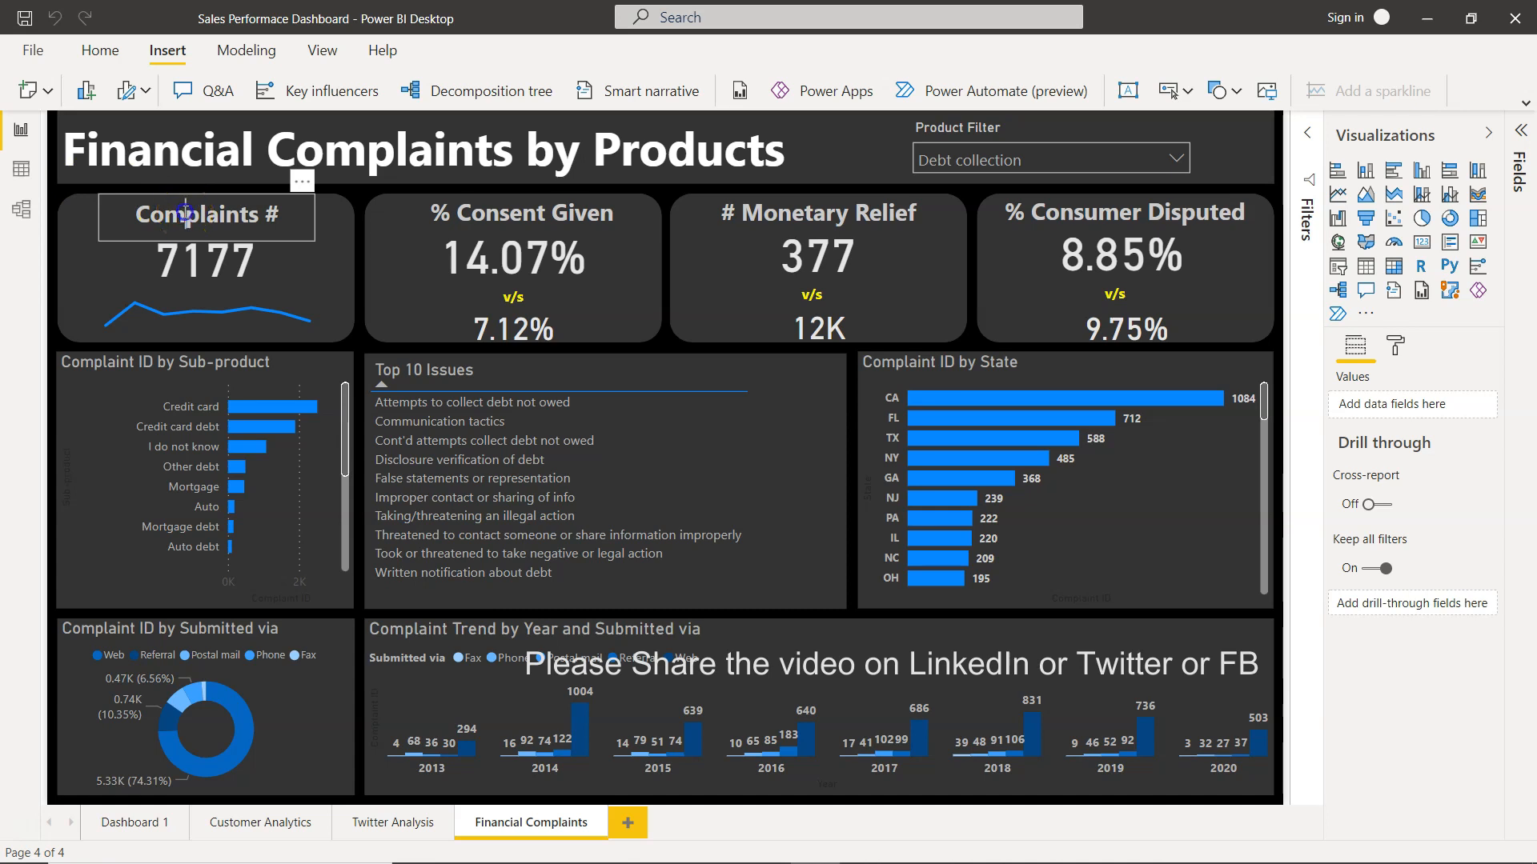
click(185, 214)
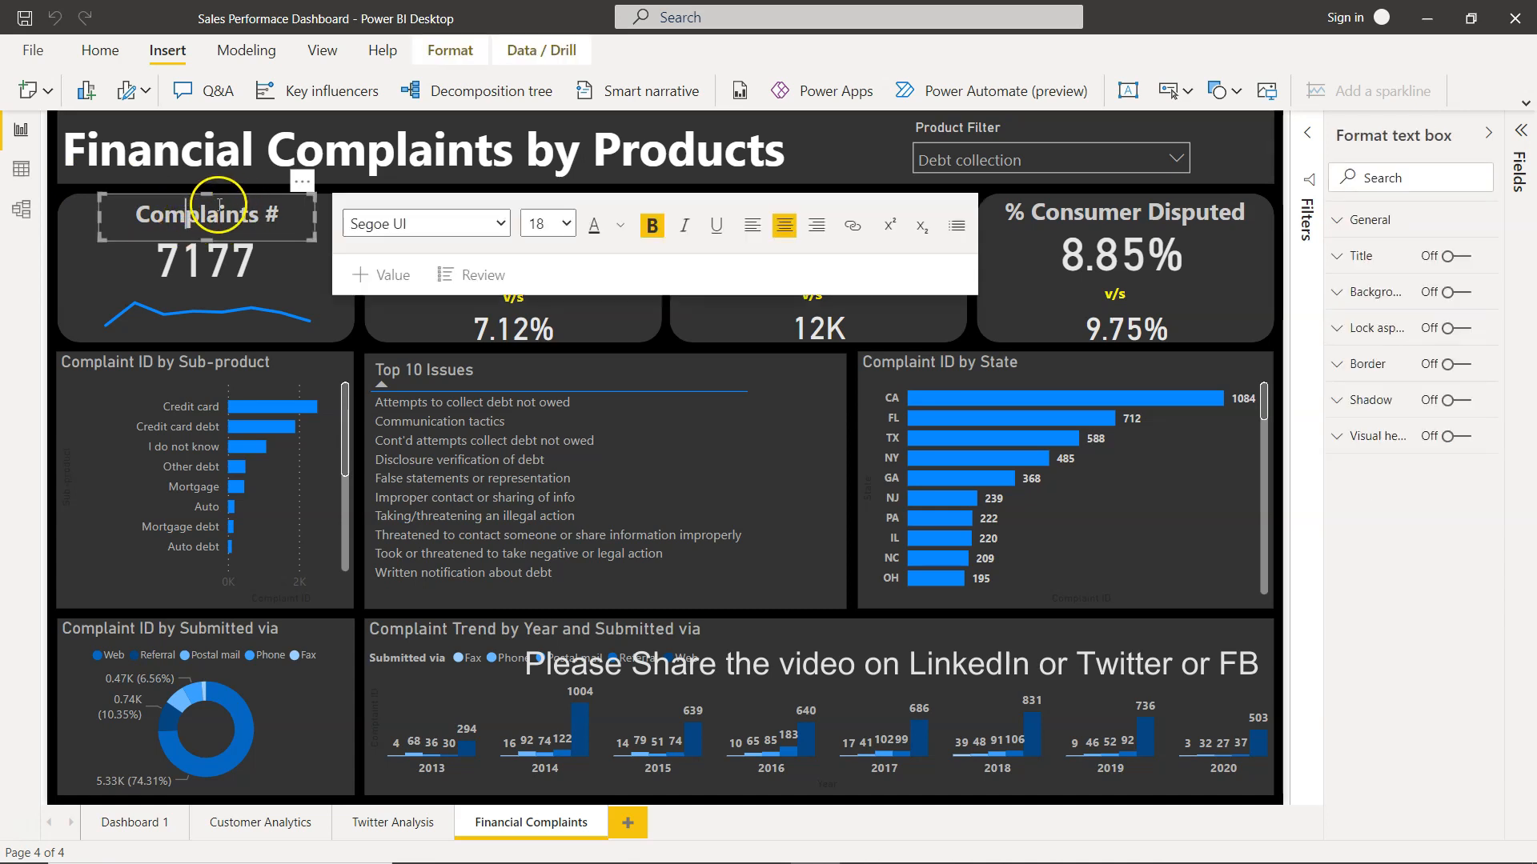
click(201, 266)
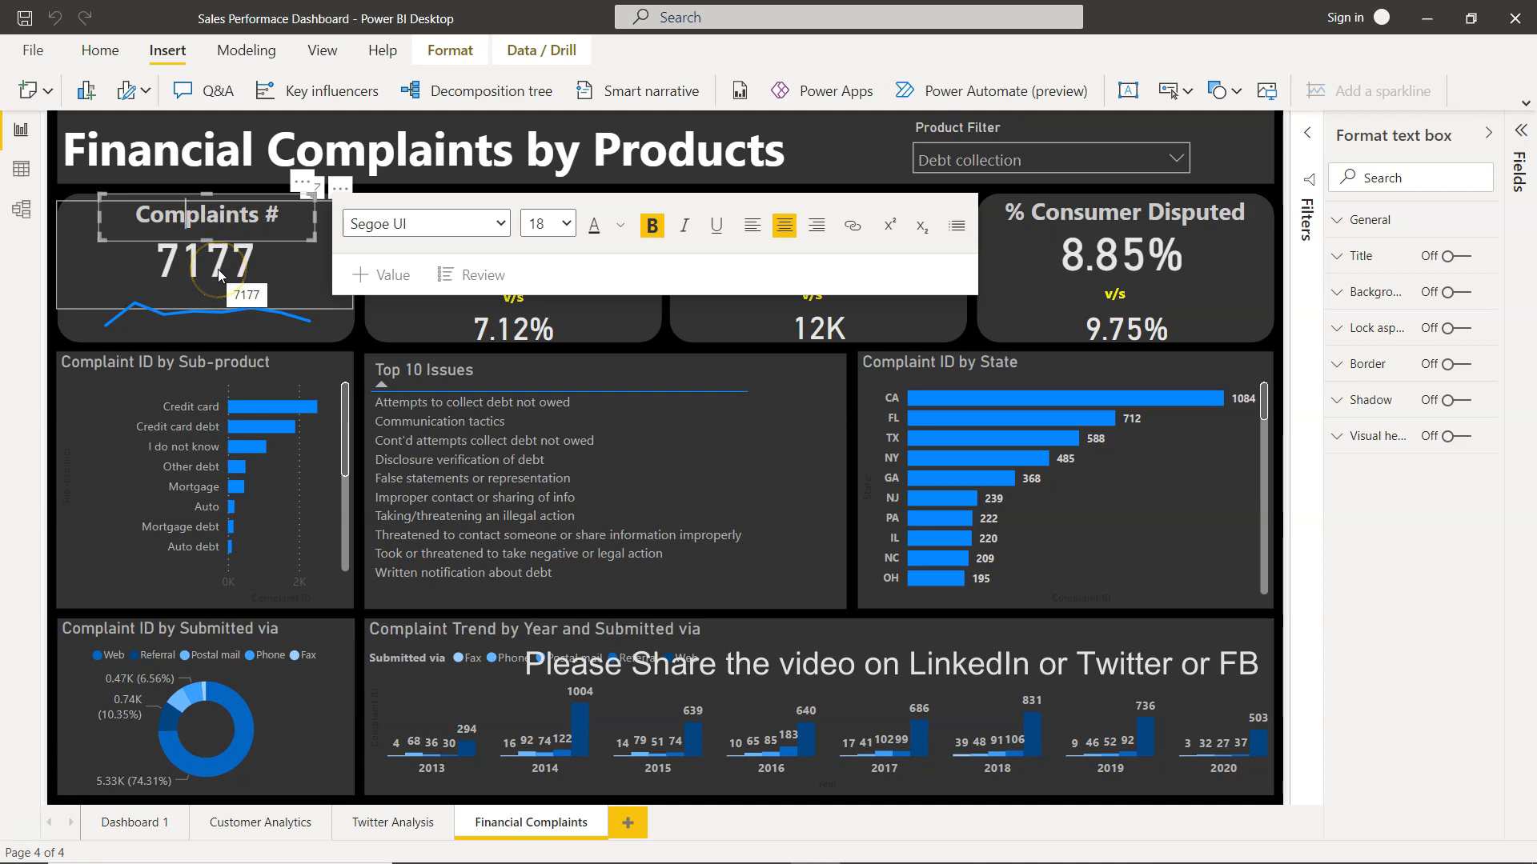
click(267, 277)
key(Escape)
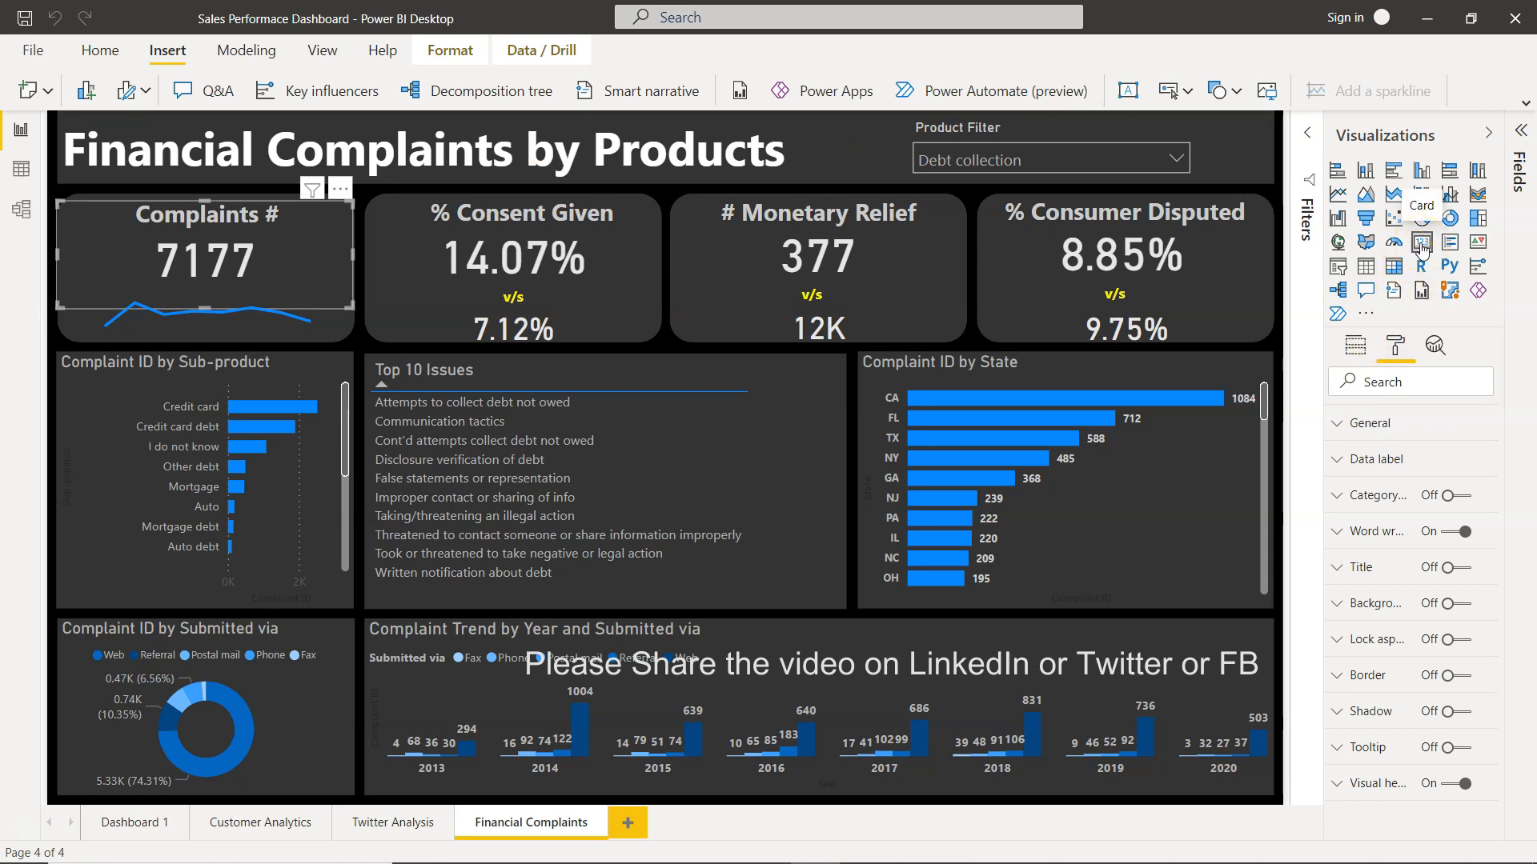
Step: Check the complaint count card's assigned field and locate its source column in the Financial Consumer Complaints table
click(1357, 348)
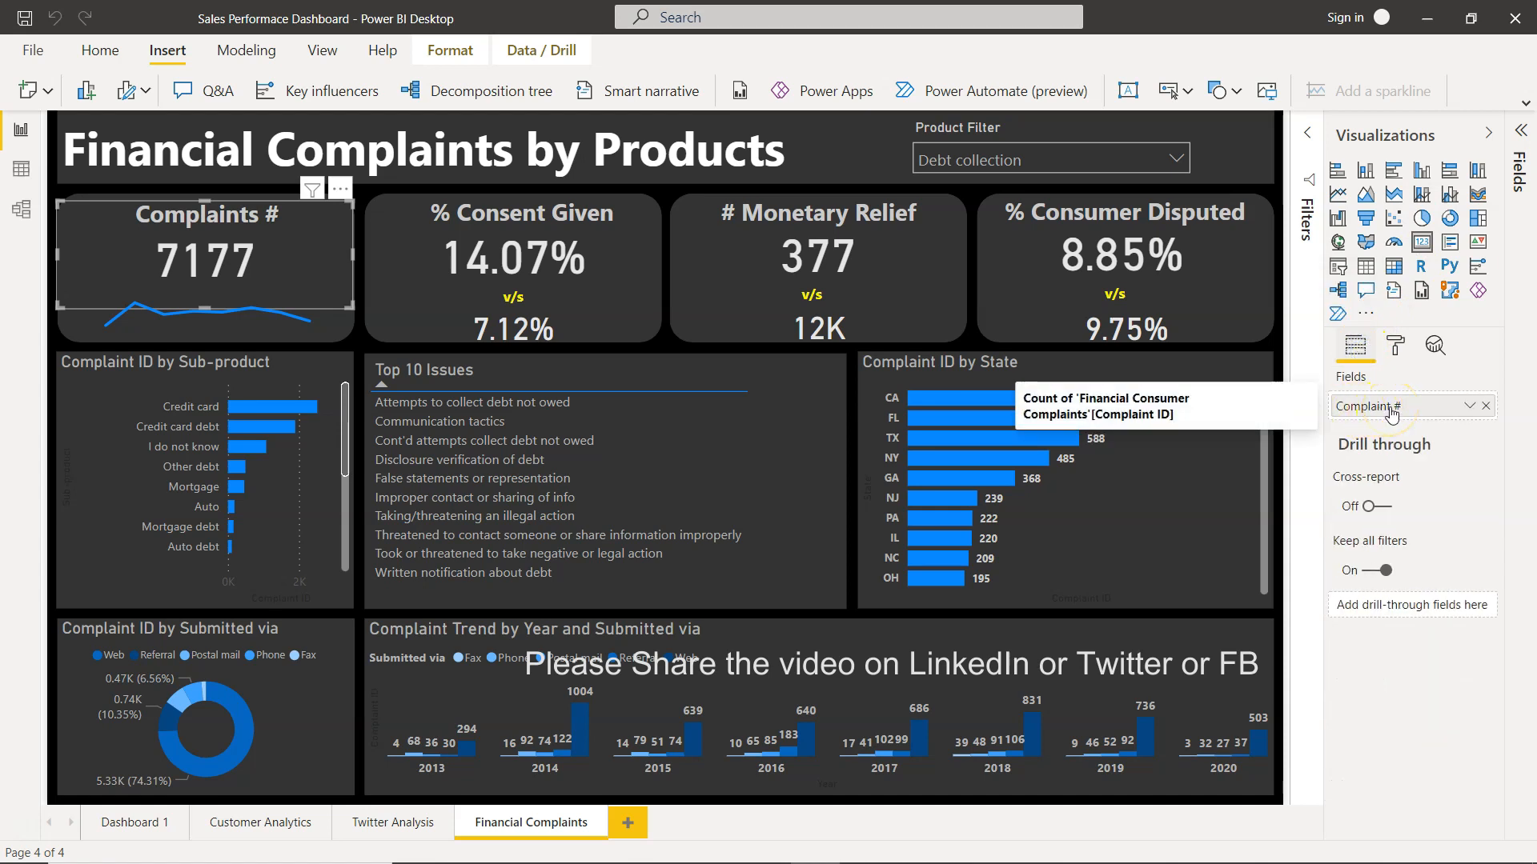
click(1520, 132)
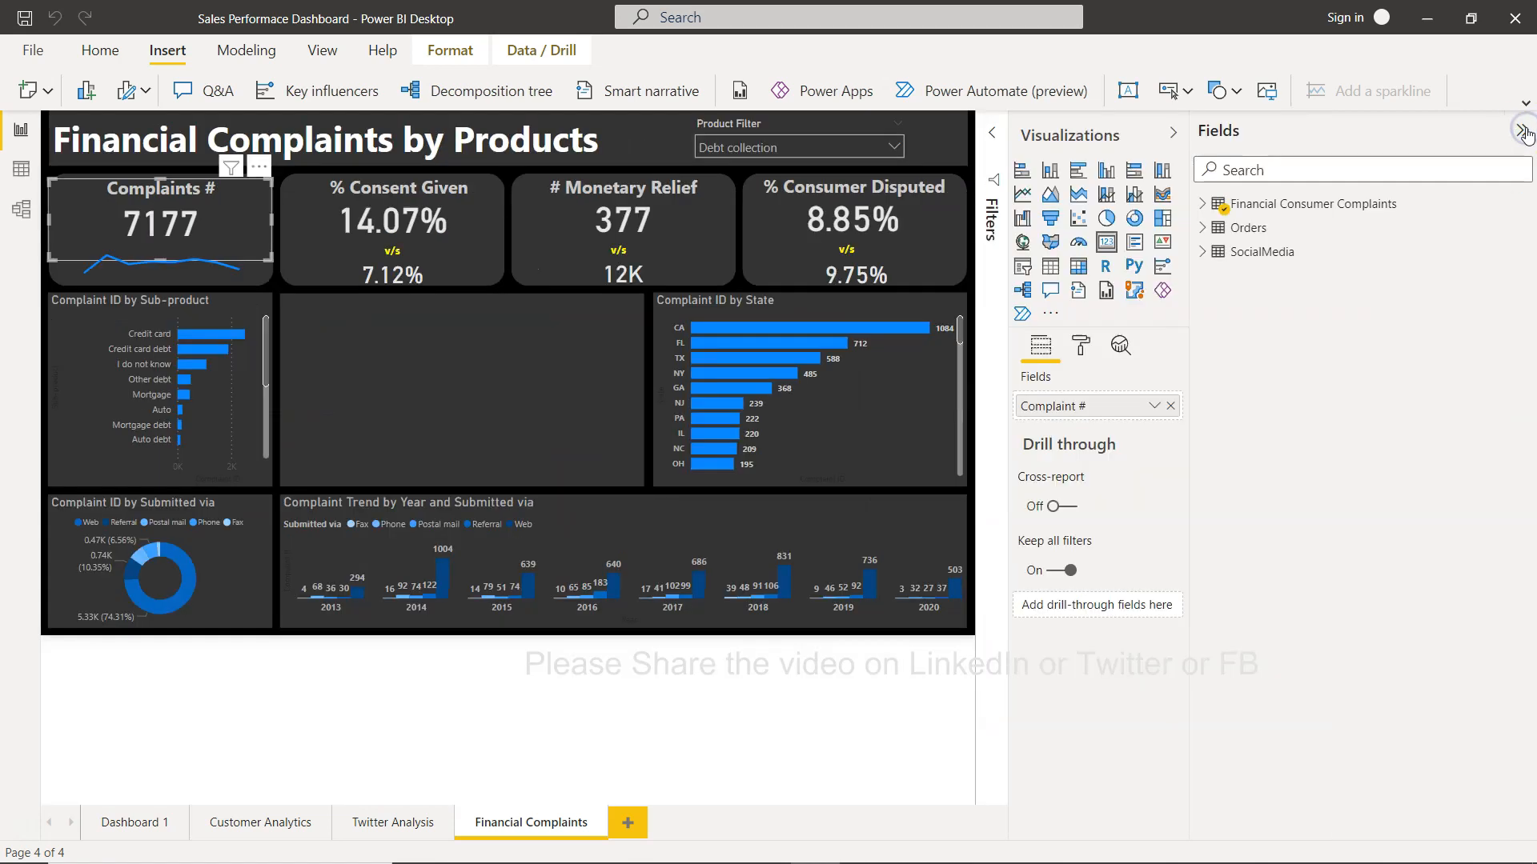
click(1202, 203)
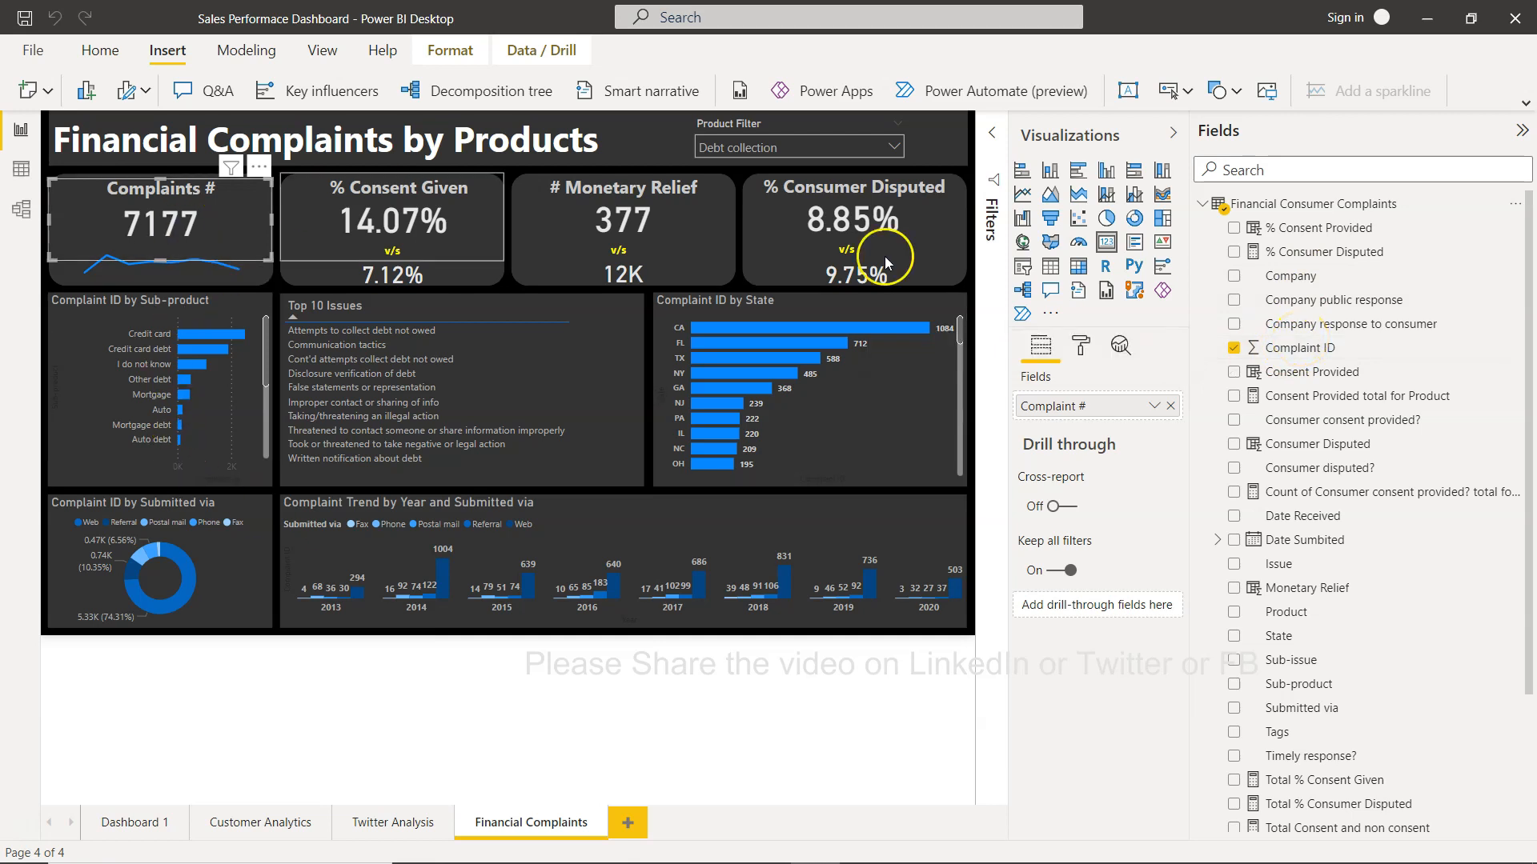
click(1522, 130)
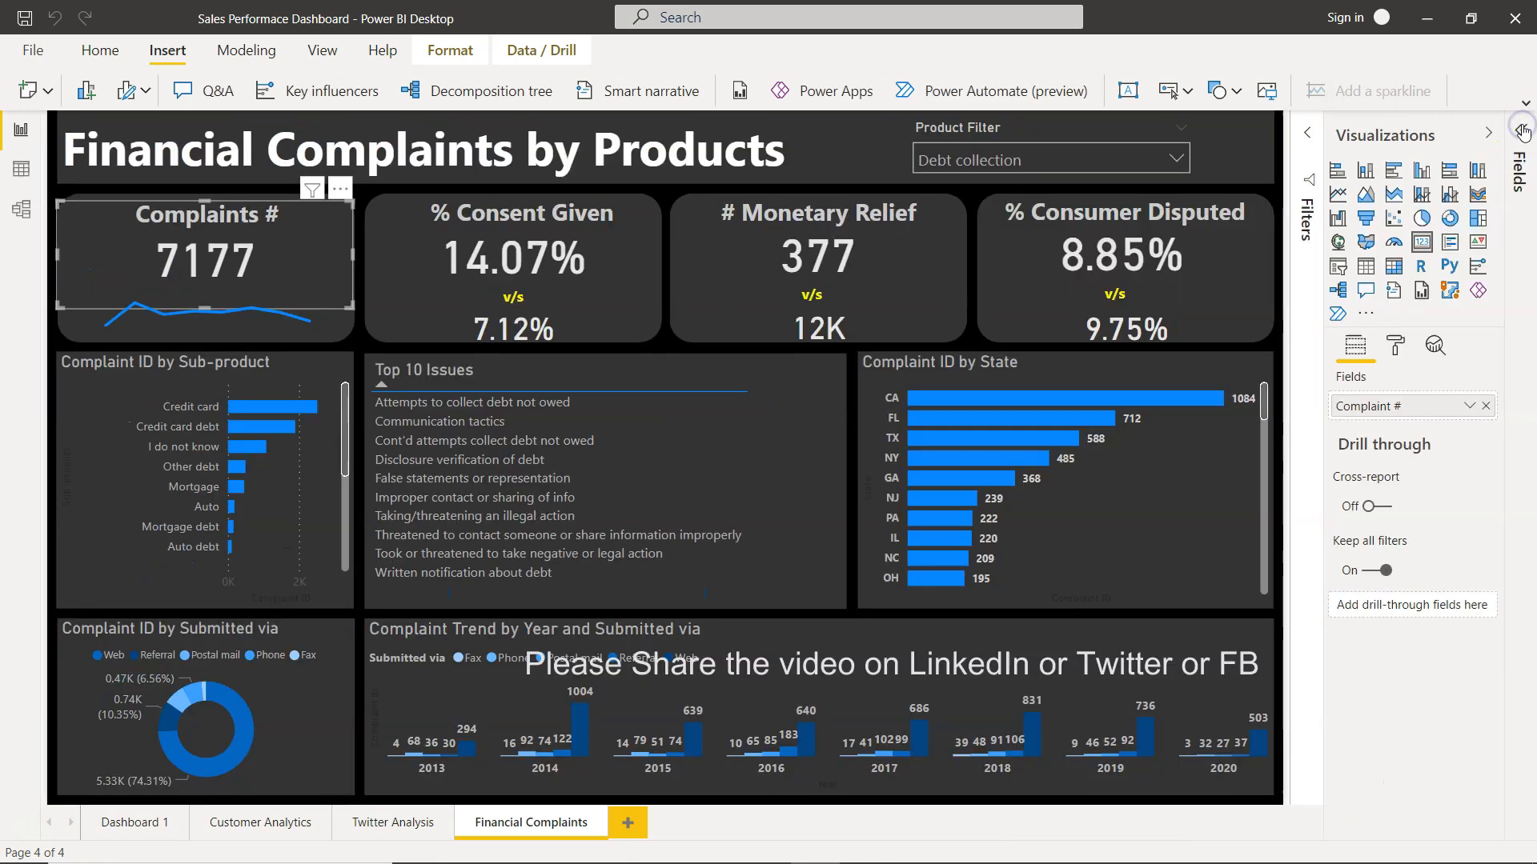
Step: Examine the complaint count card's data label settings, including color, display units, decimal places, text size, font family and source spacing
click(1399, 348)
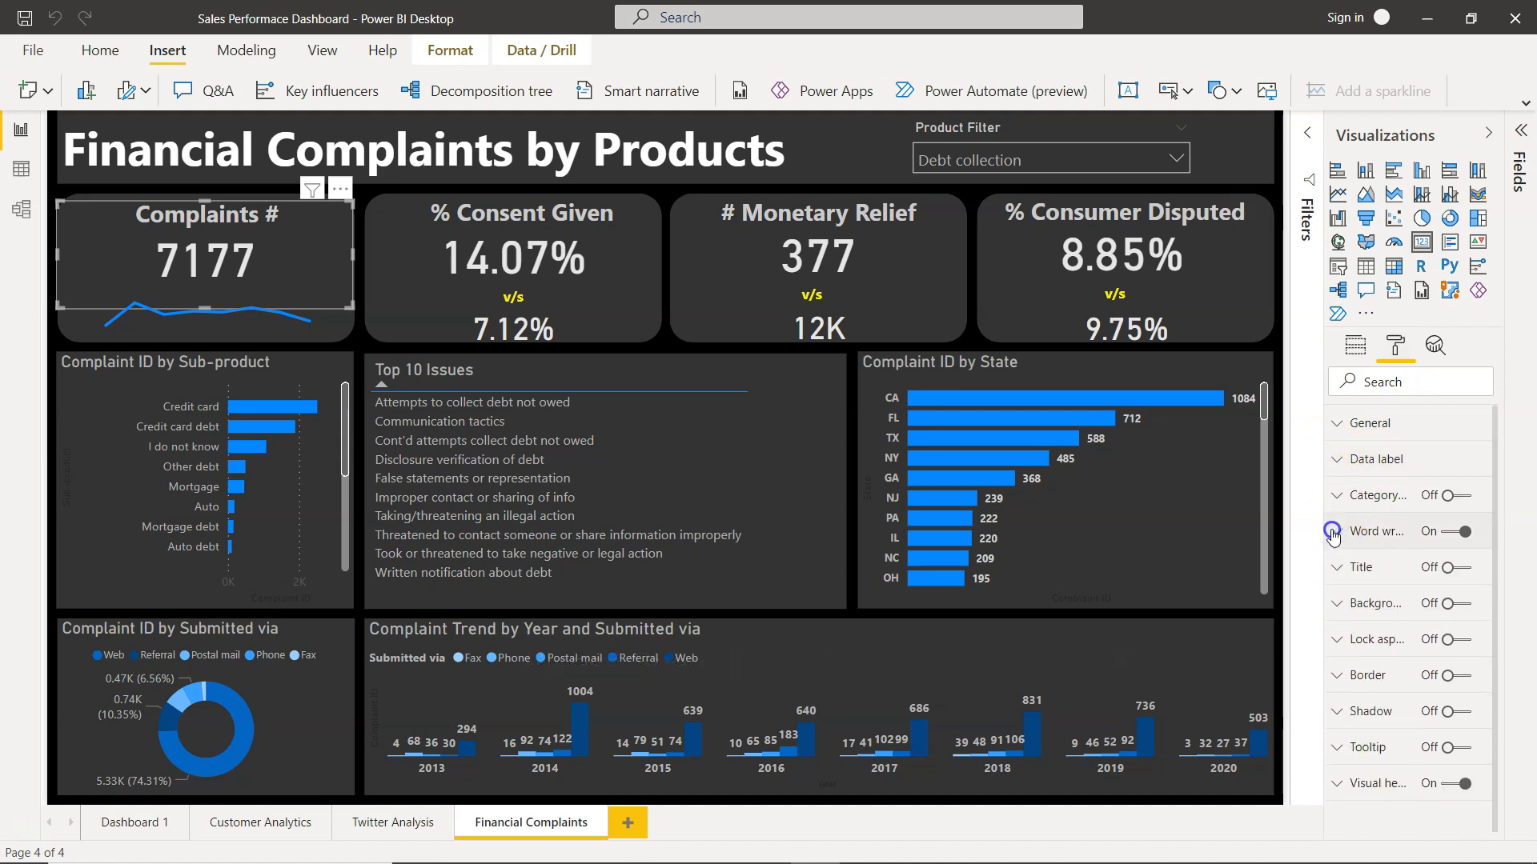
click(1344, 458)
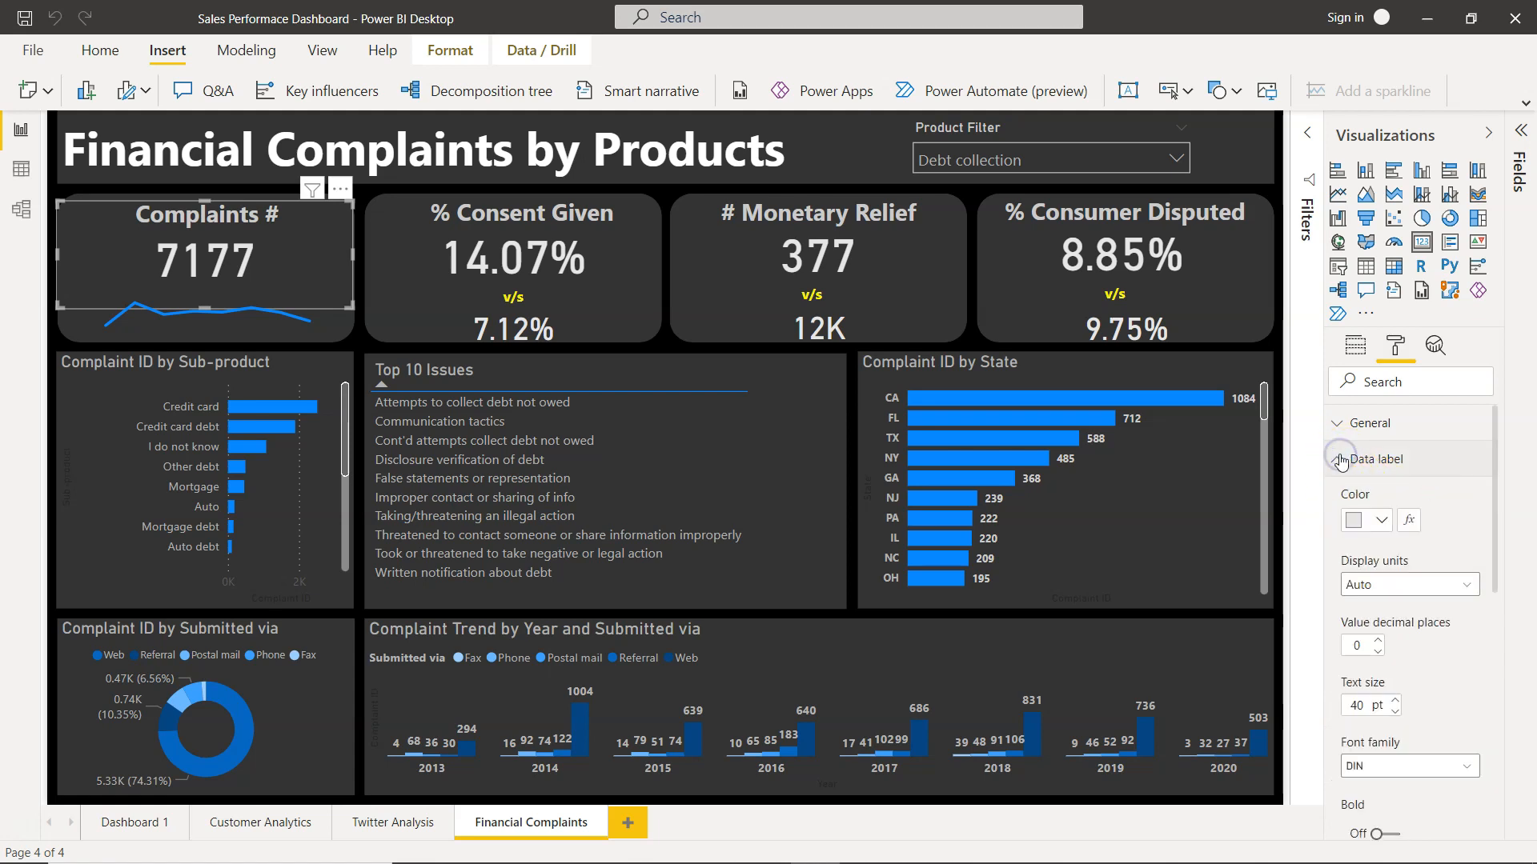
click(1384, 524)
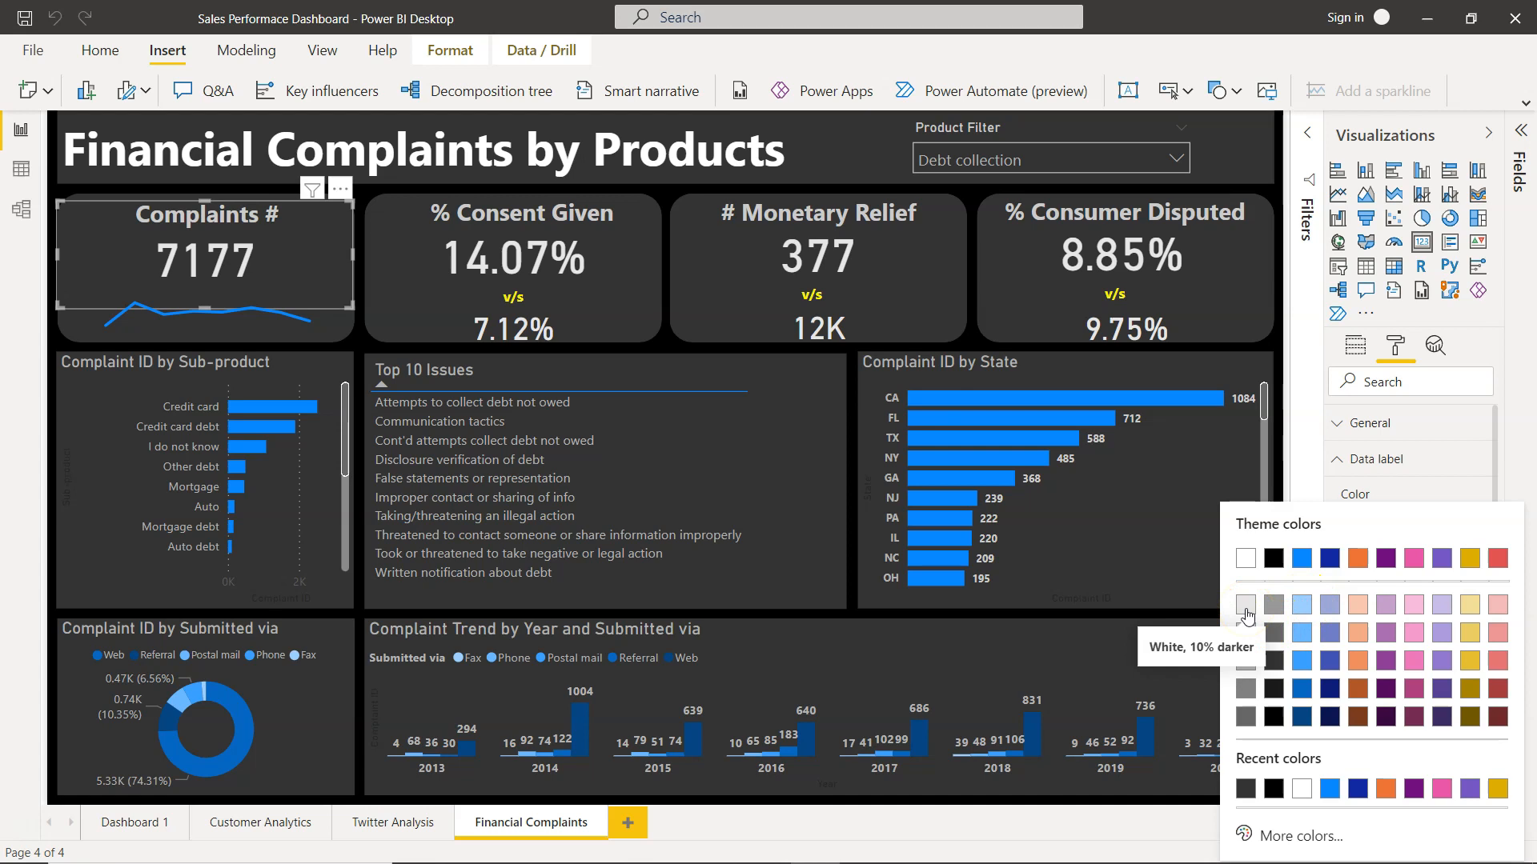
click(1502, 464)
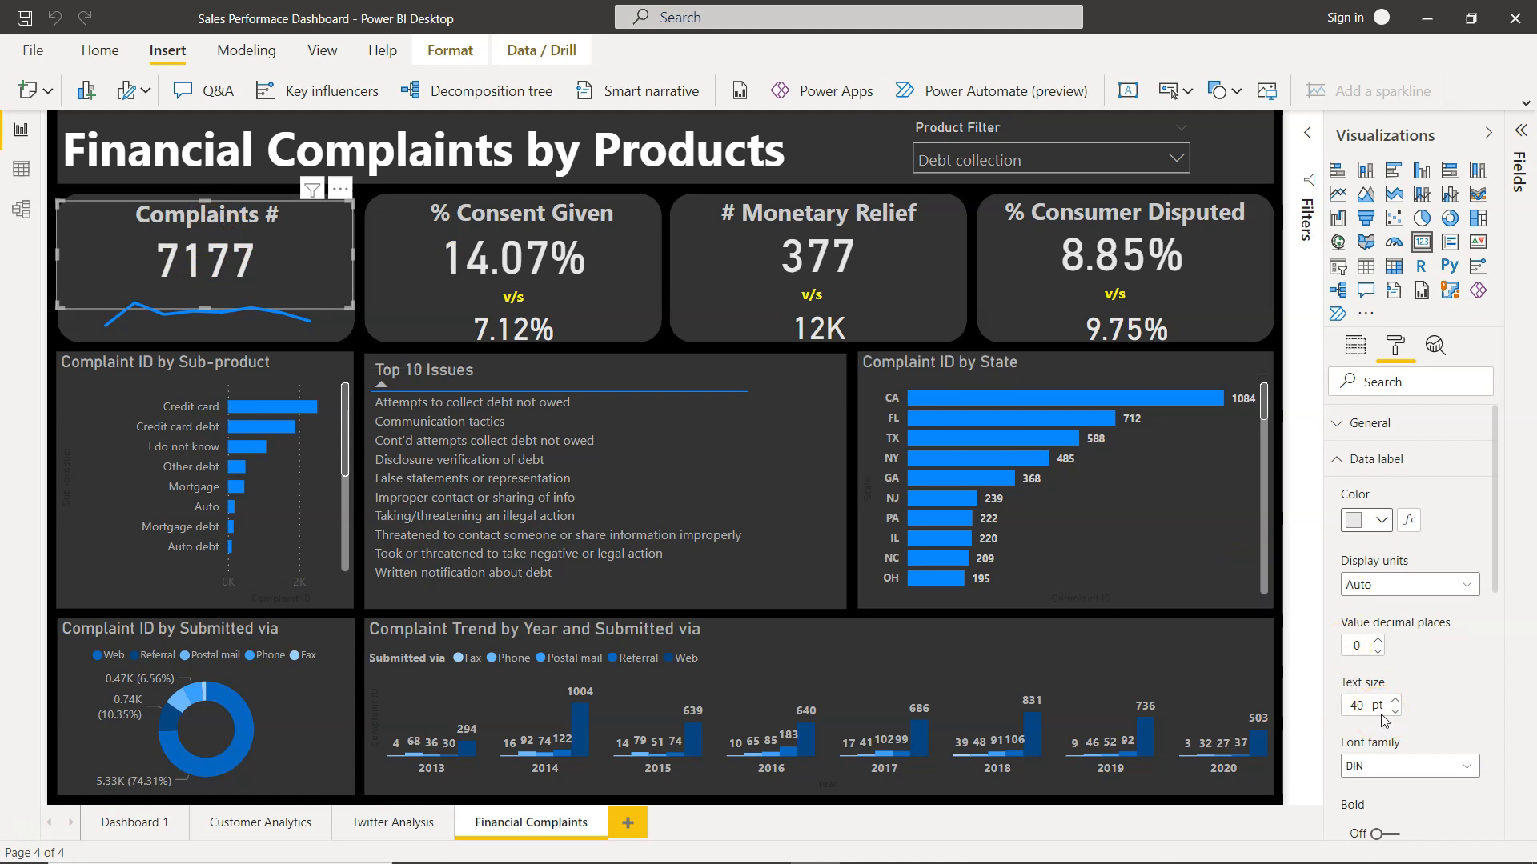
scroll(1381, 714, down, 5)
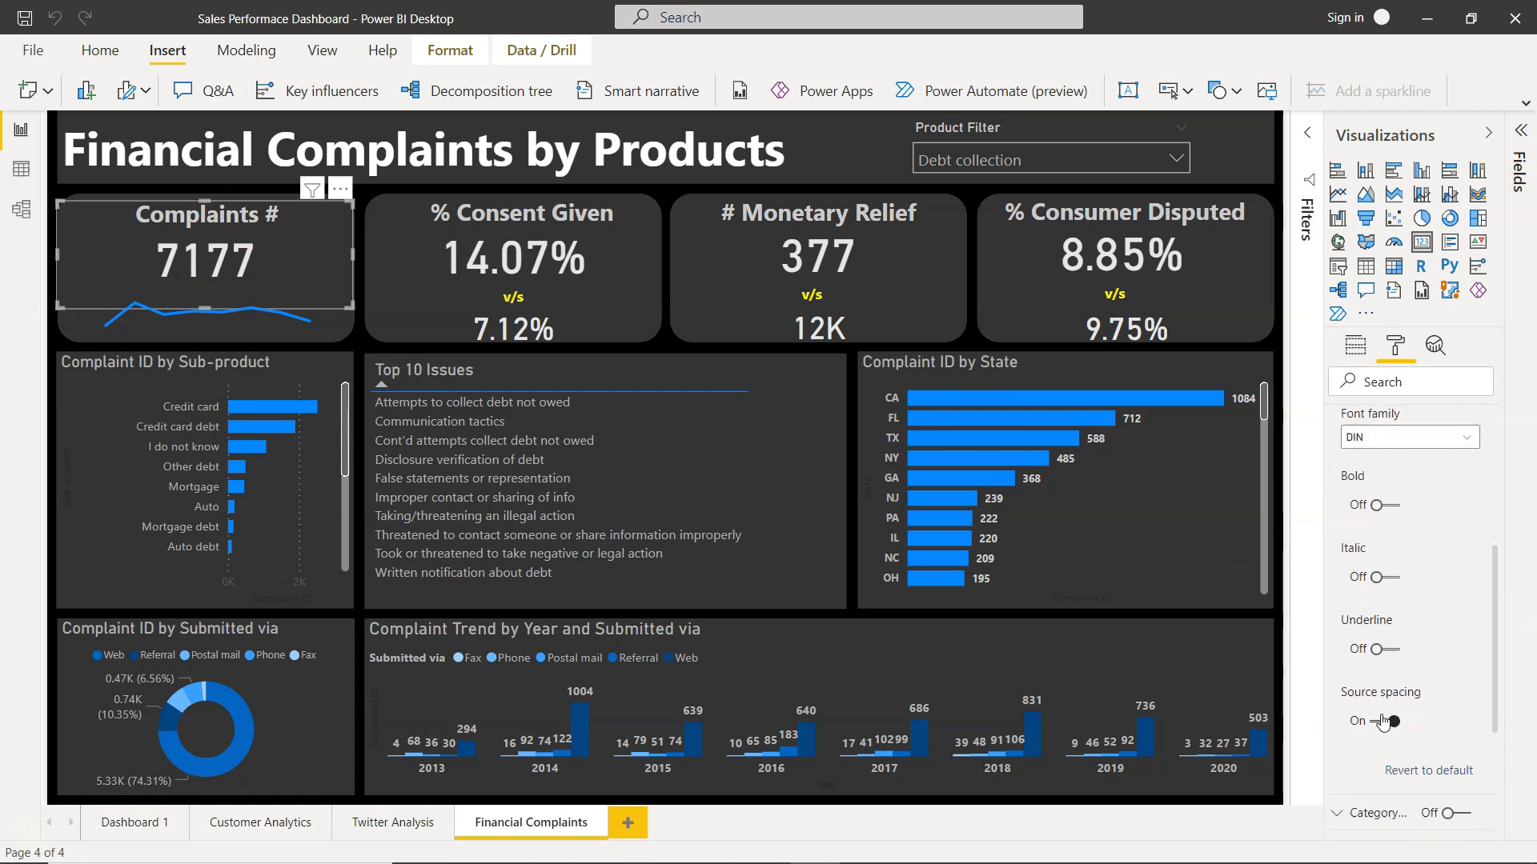
scroll(1384, 722, down, 1)
scroll(1424, 590, down, 4)
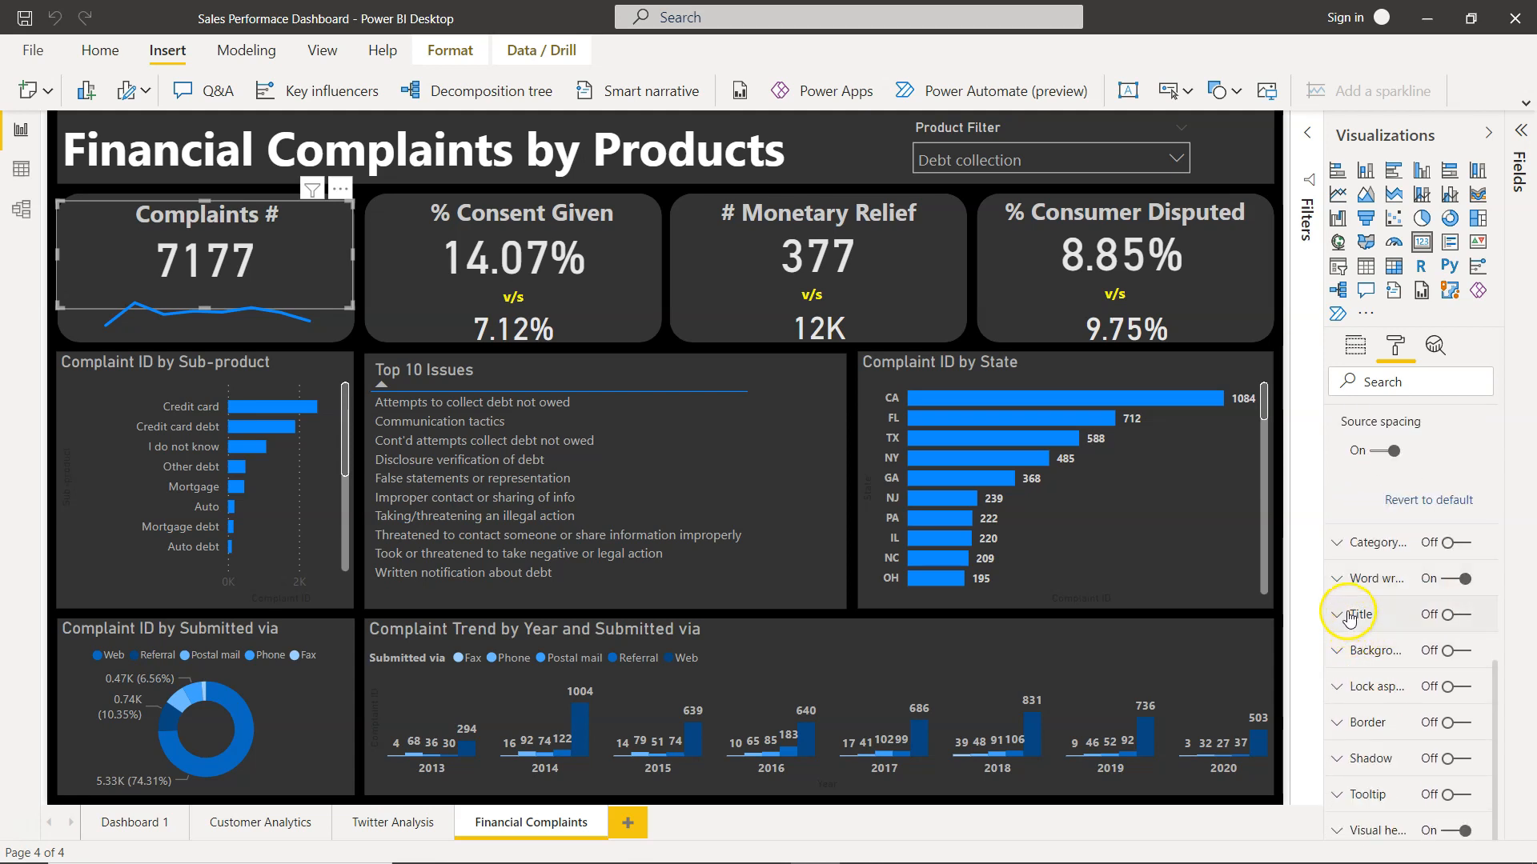
Step: Examine the complaint count card's category label and title settings, leaving both turned off
click(1342, 543)
scroll(1409, 717, down, 5)
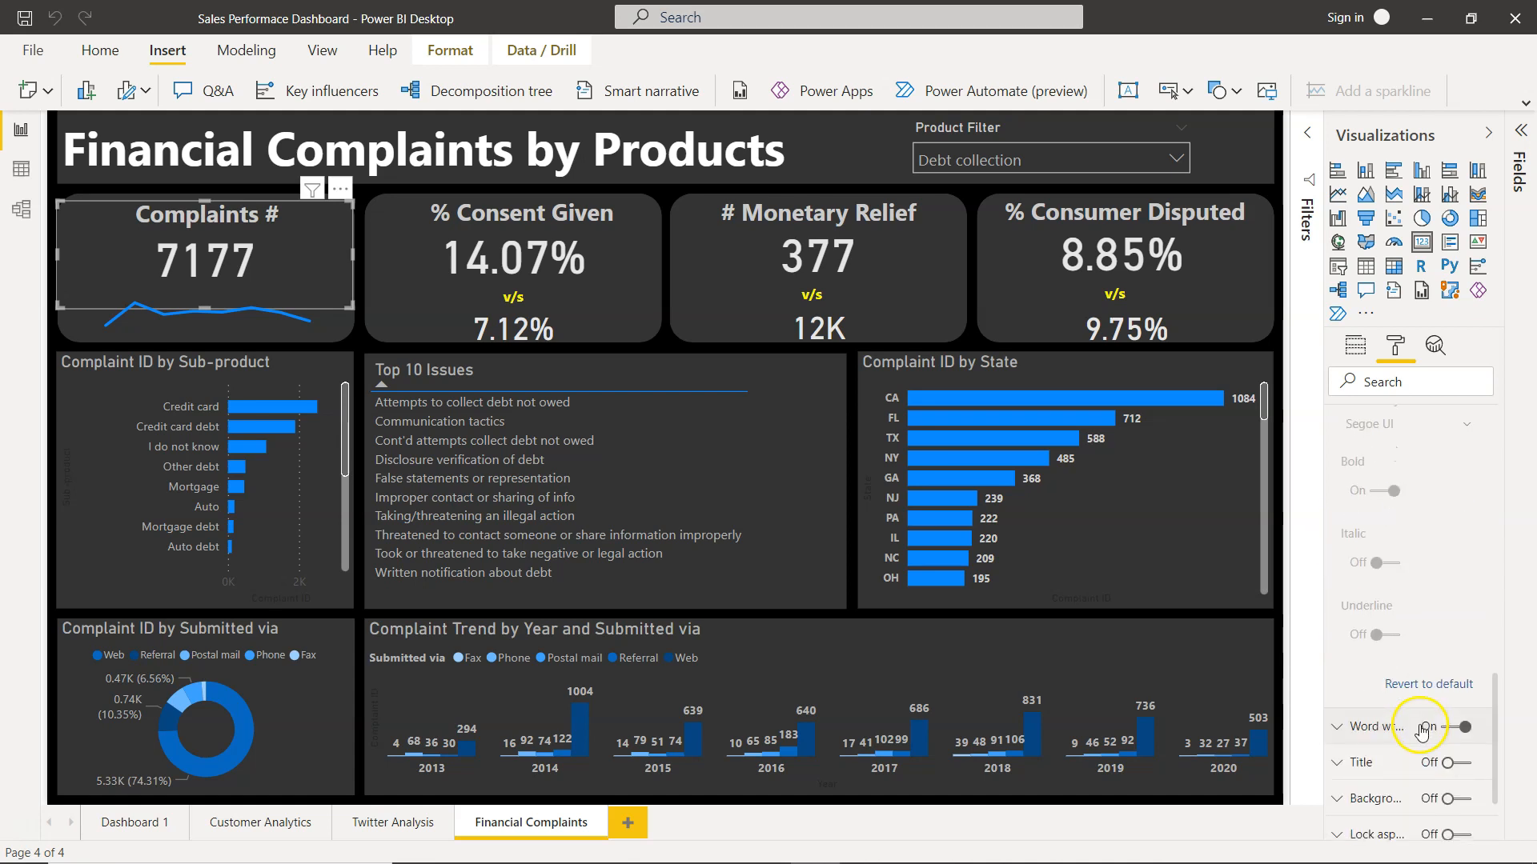
click(1346, 761)
scroll(1347, 758, down, 3)
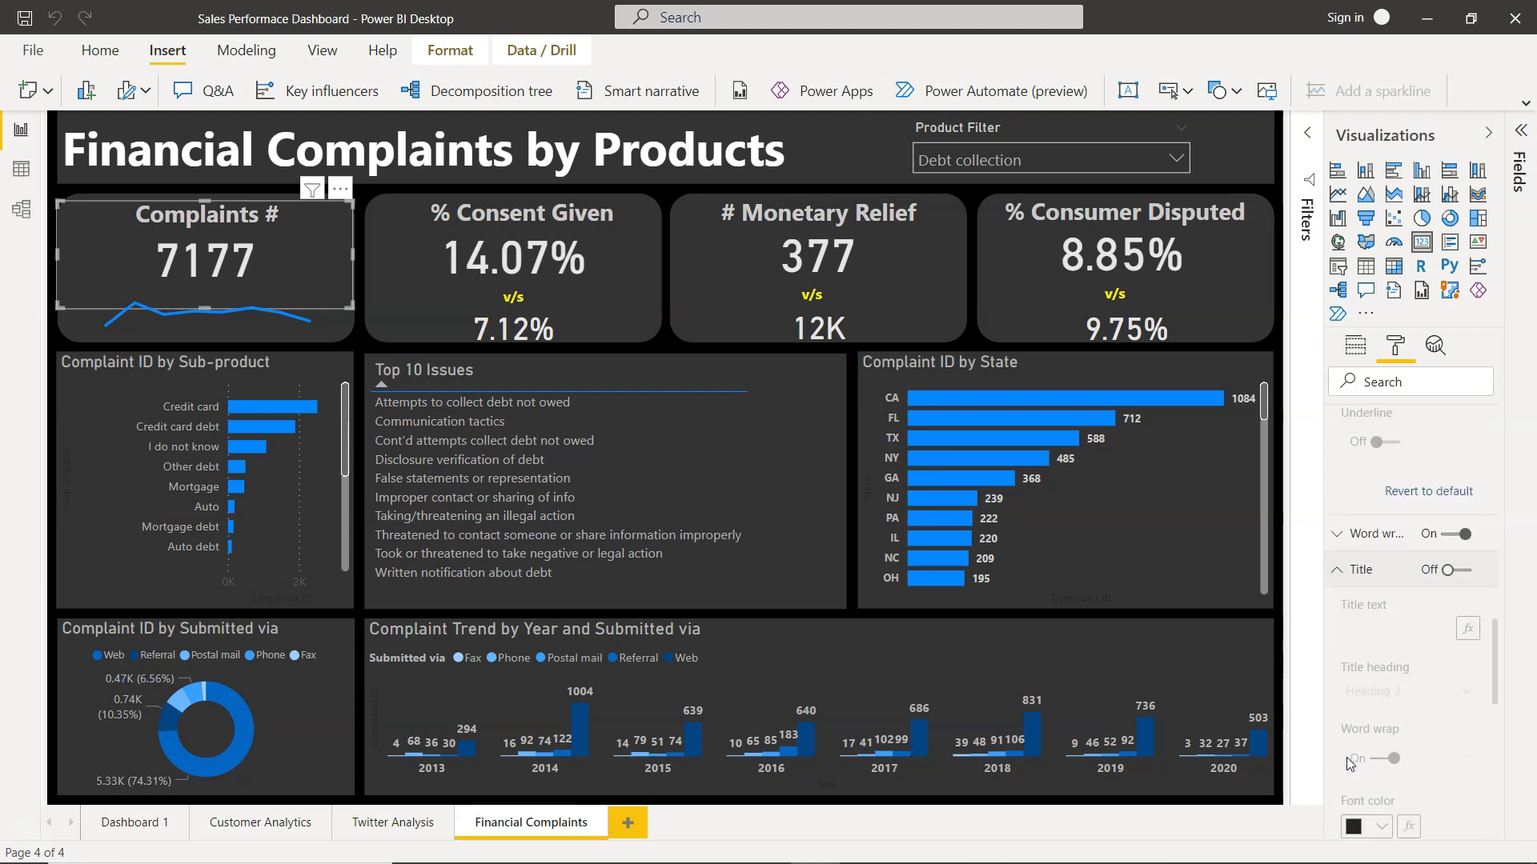
scroll(1361, 720, down, 2)
scroll(1428, 569, down, 2)
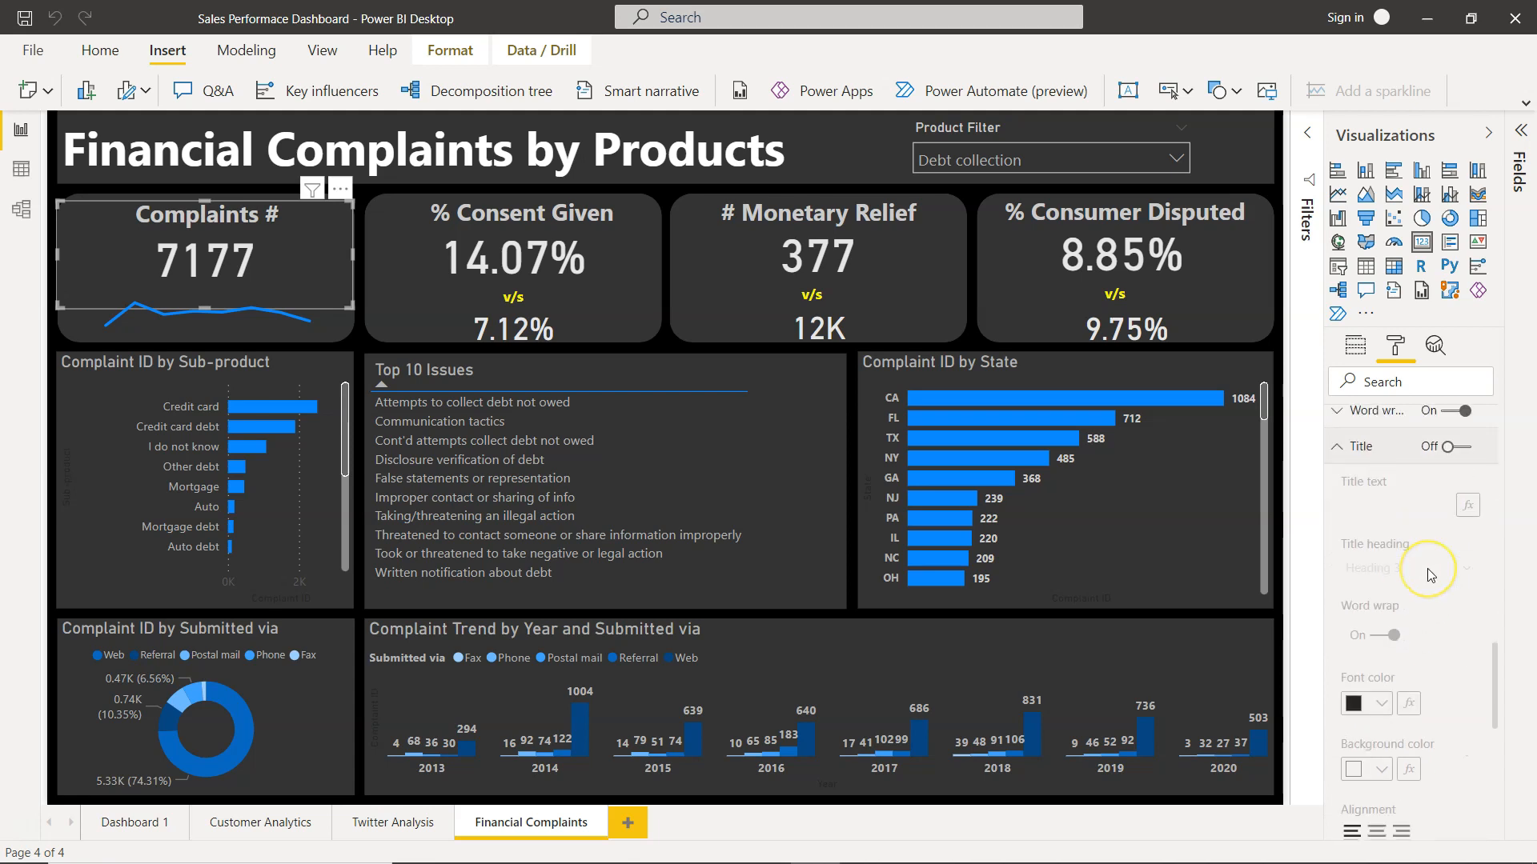
scroll(1428, 568, down, 5)
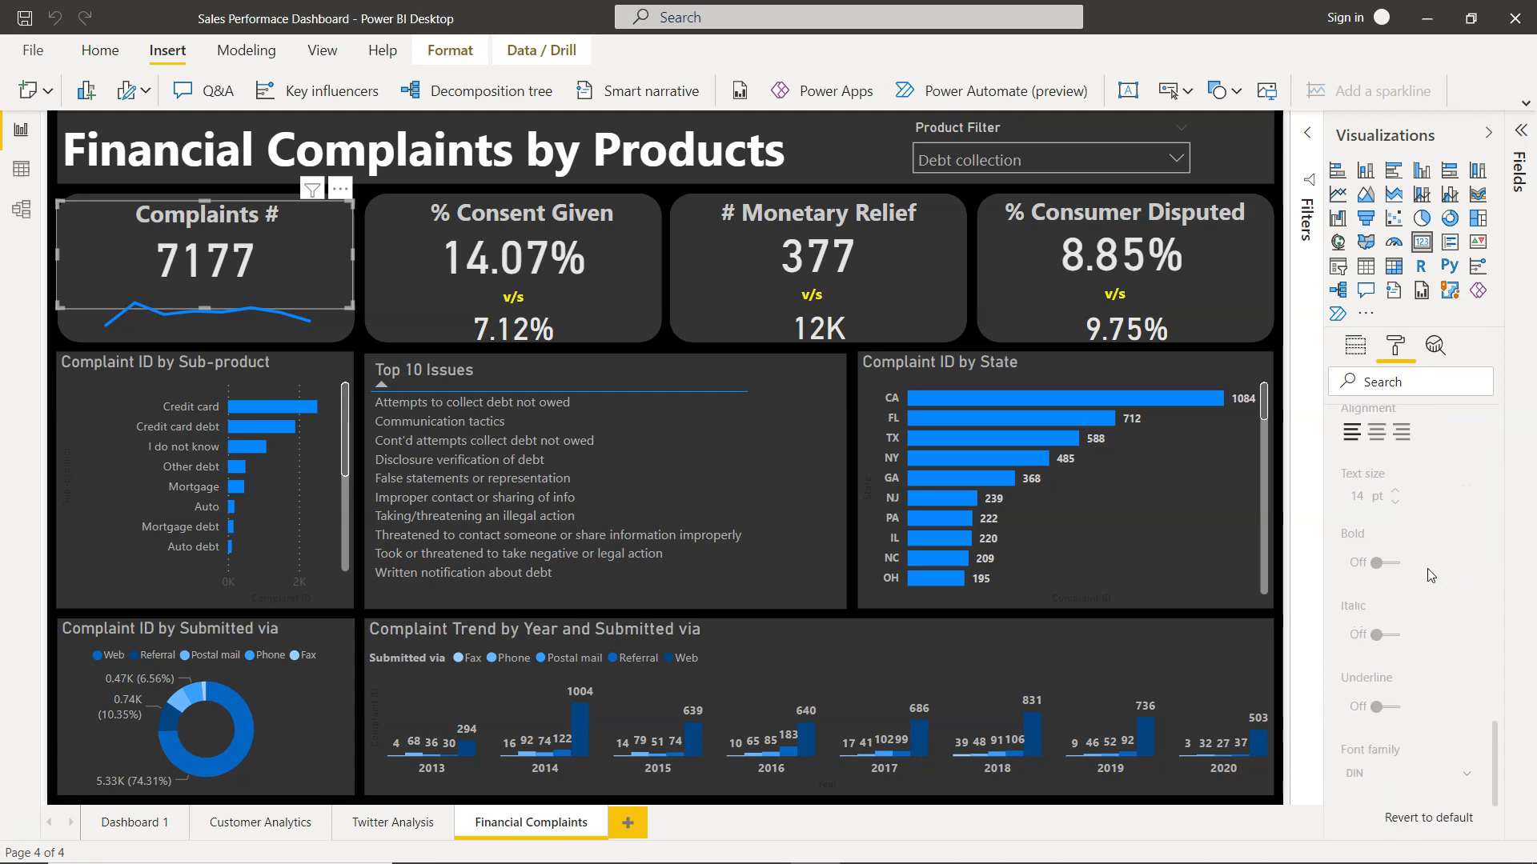
Step: Collapse the complaint count card's expanded title, category label and data label settings
scroll(1428, 568, up, 10)
click(1337, 770)
scroll(1337, 770, down, 2)
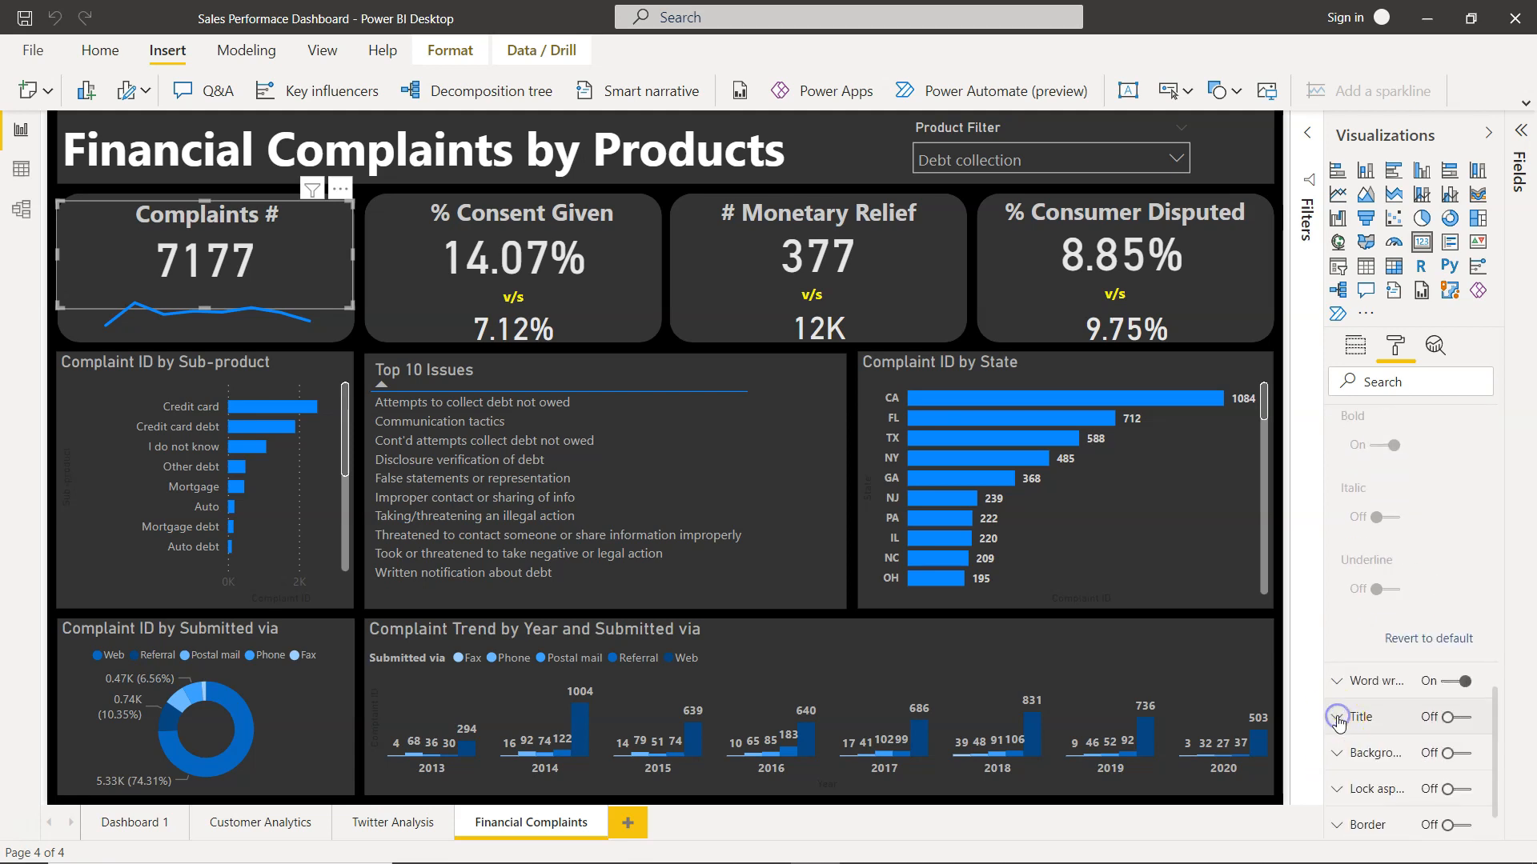
scroll(1387, 541, up, 5)
click(1341, 589)
scroll(1344, 576, up, 5)
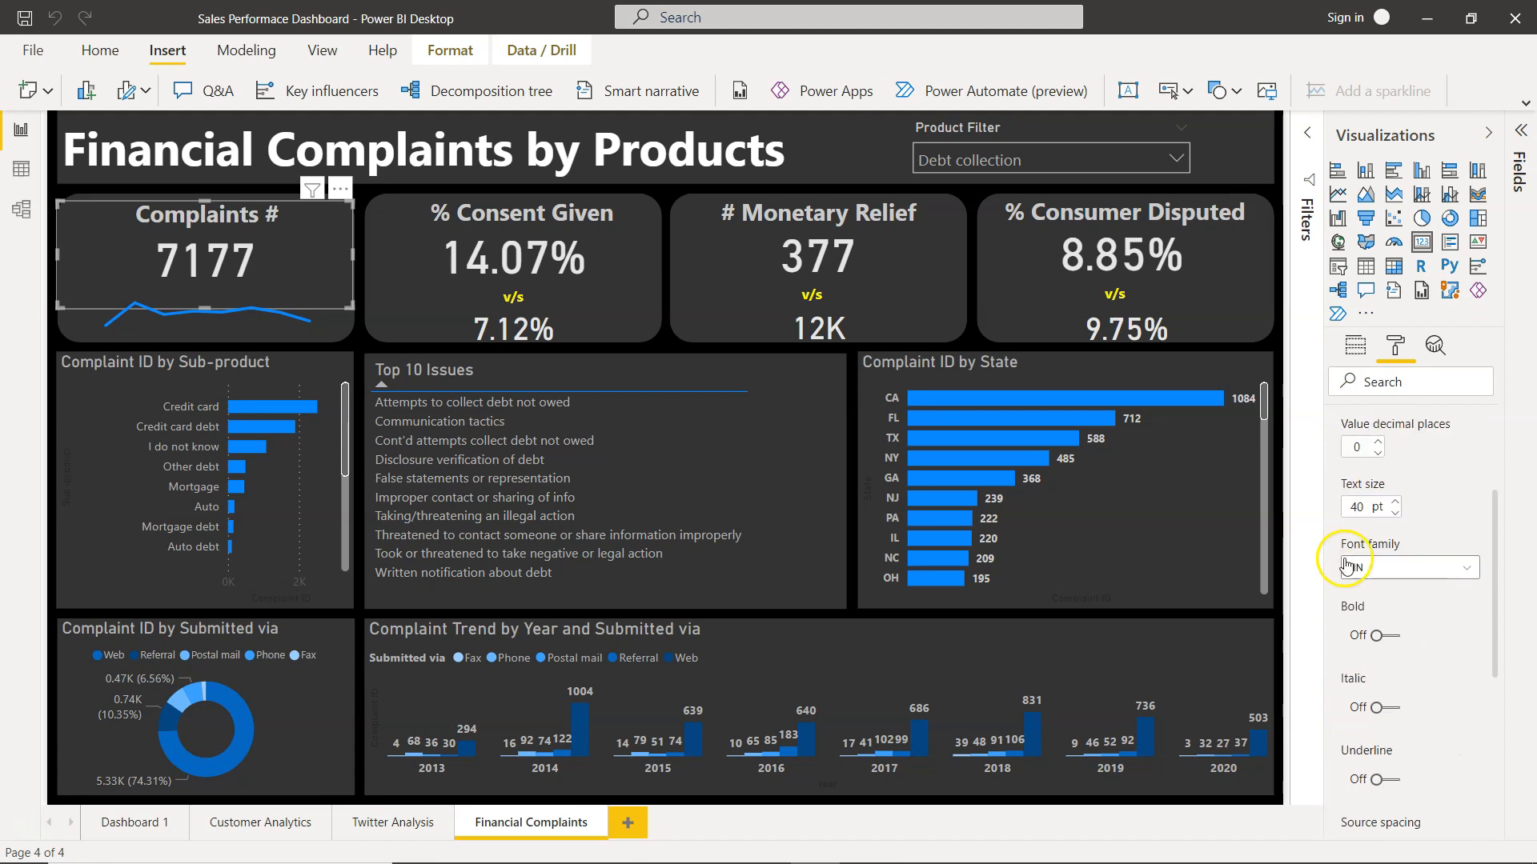
scroll(1346, 564, up, 1)
click(1337, 458)
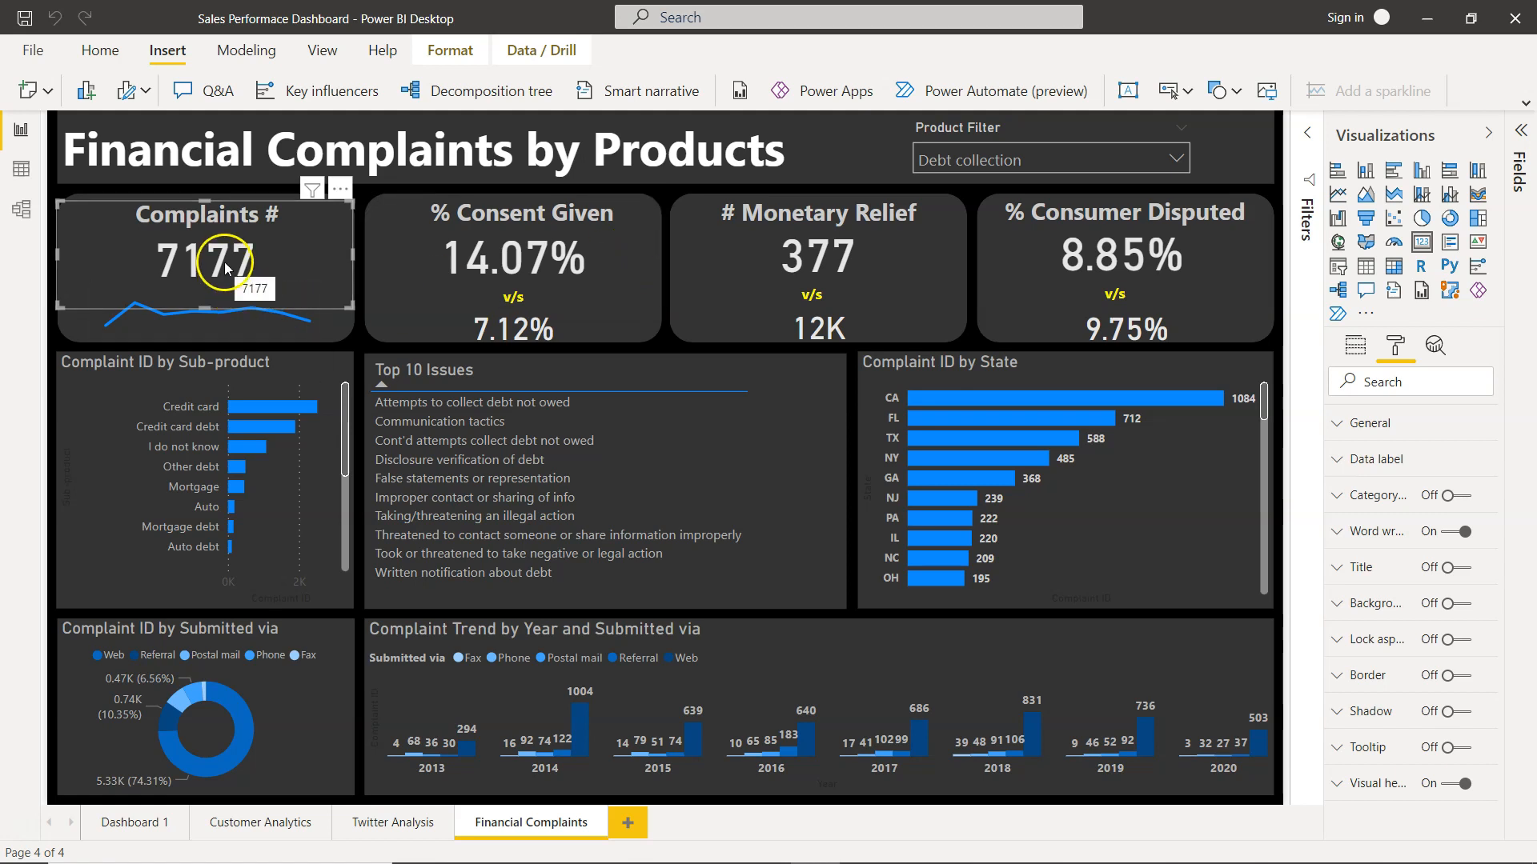
Step: Select the trend line chart beneath the complaint count and check its axis and values fields
mouse_move(309, 328)
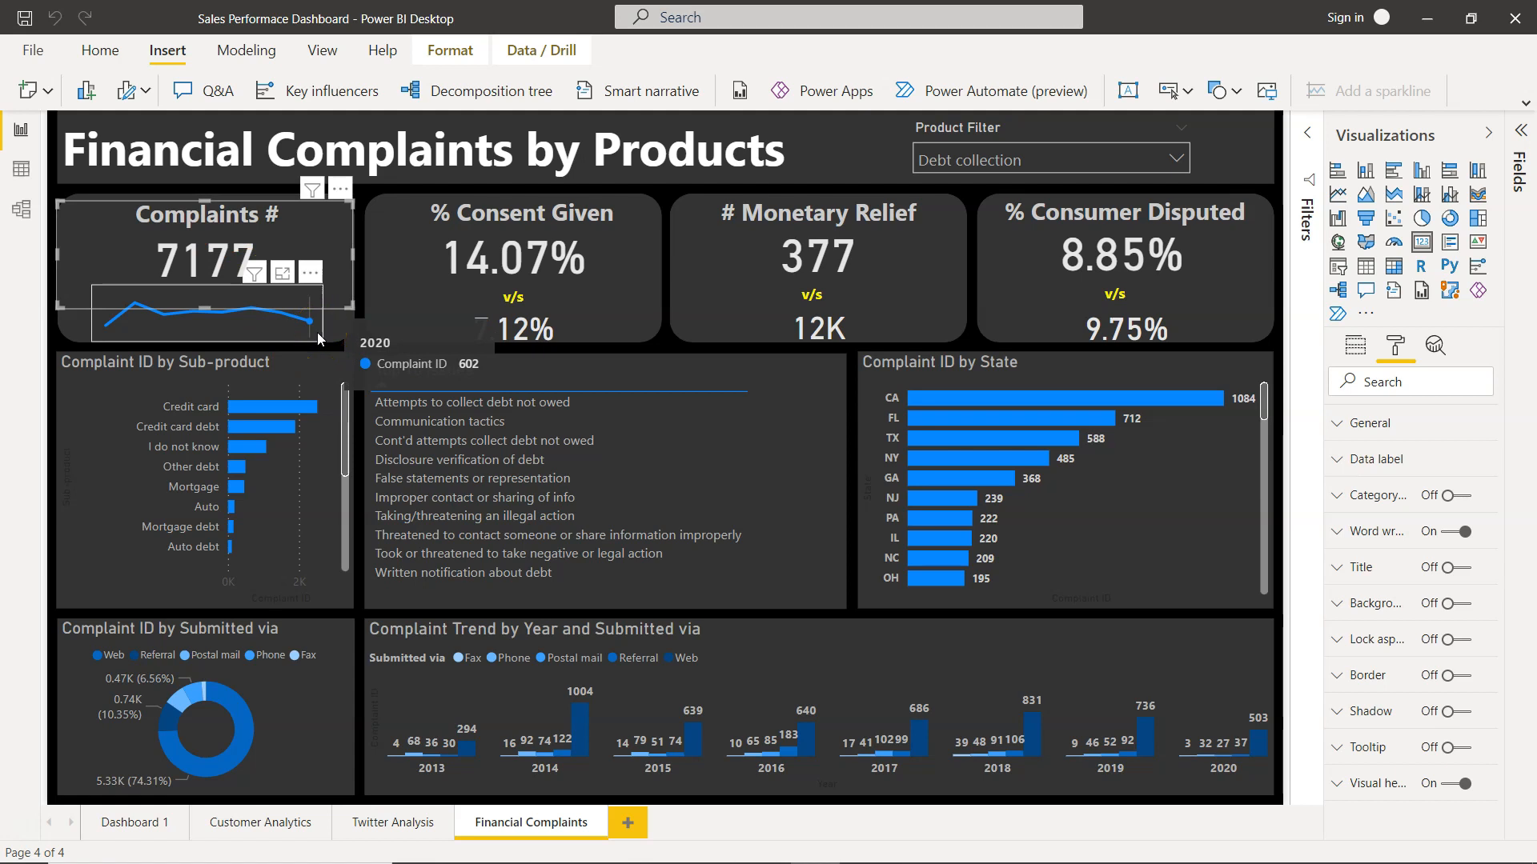
click(317, 333)
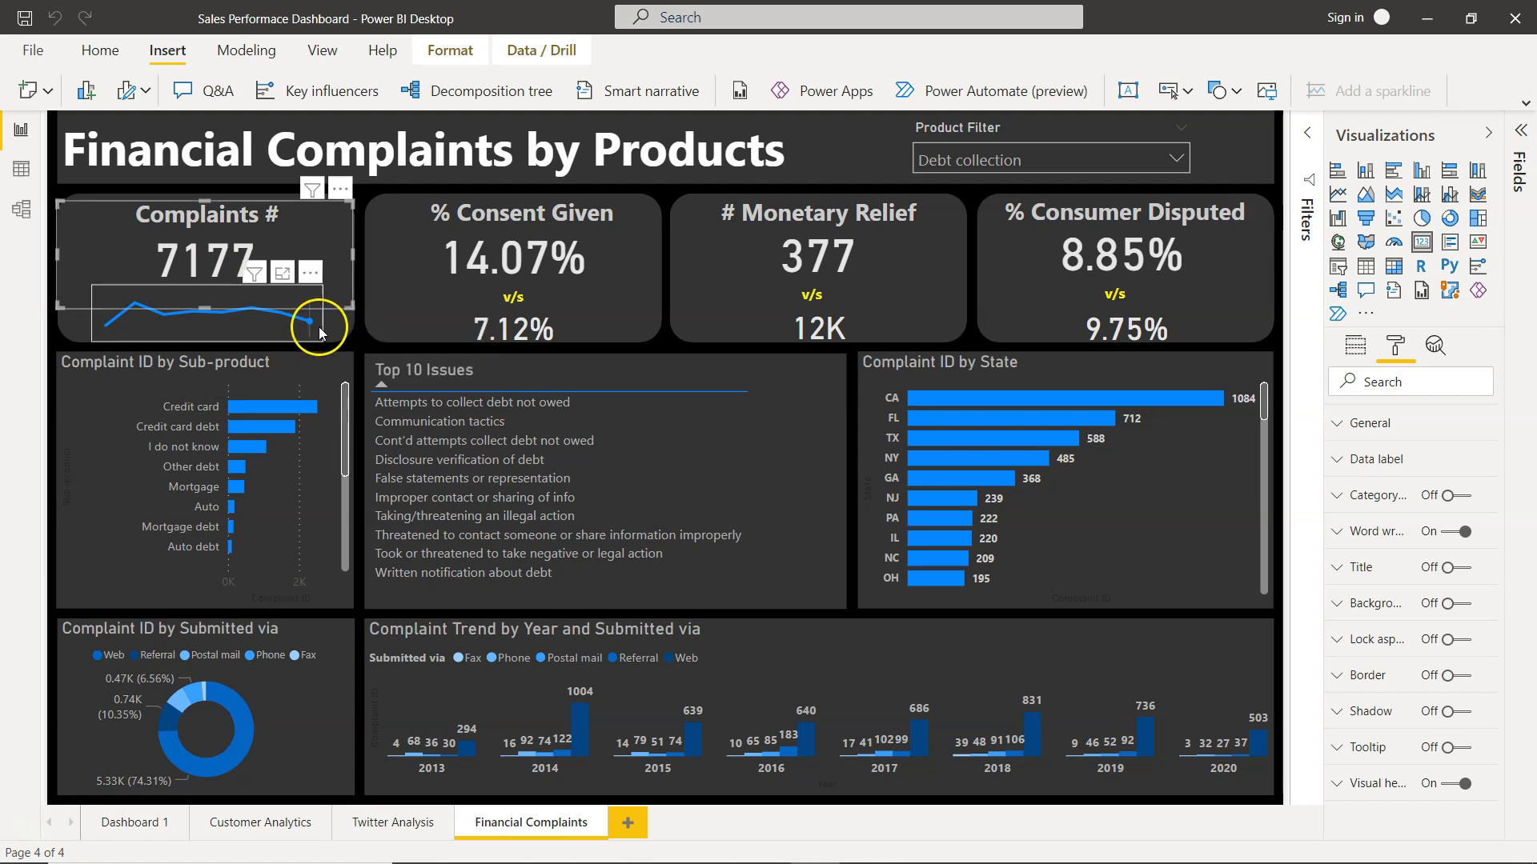
click(320, 331)
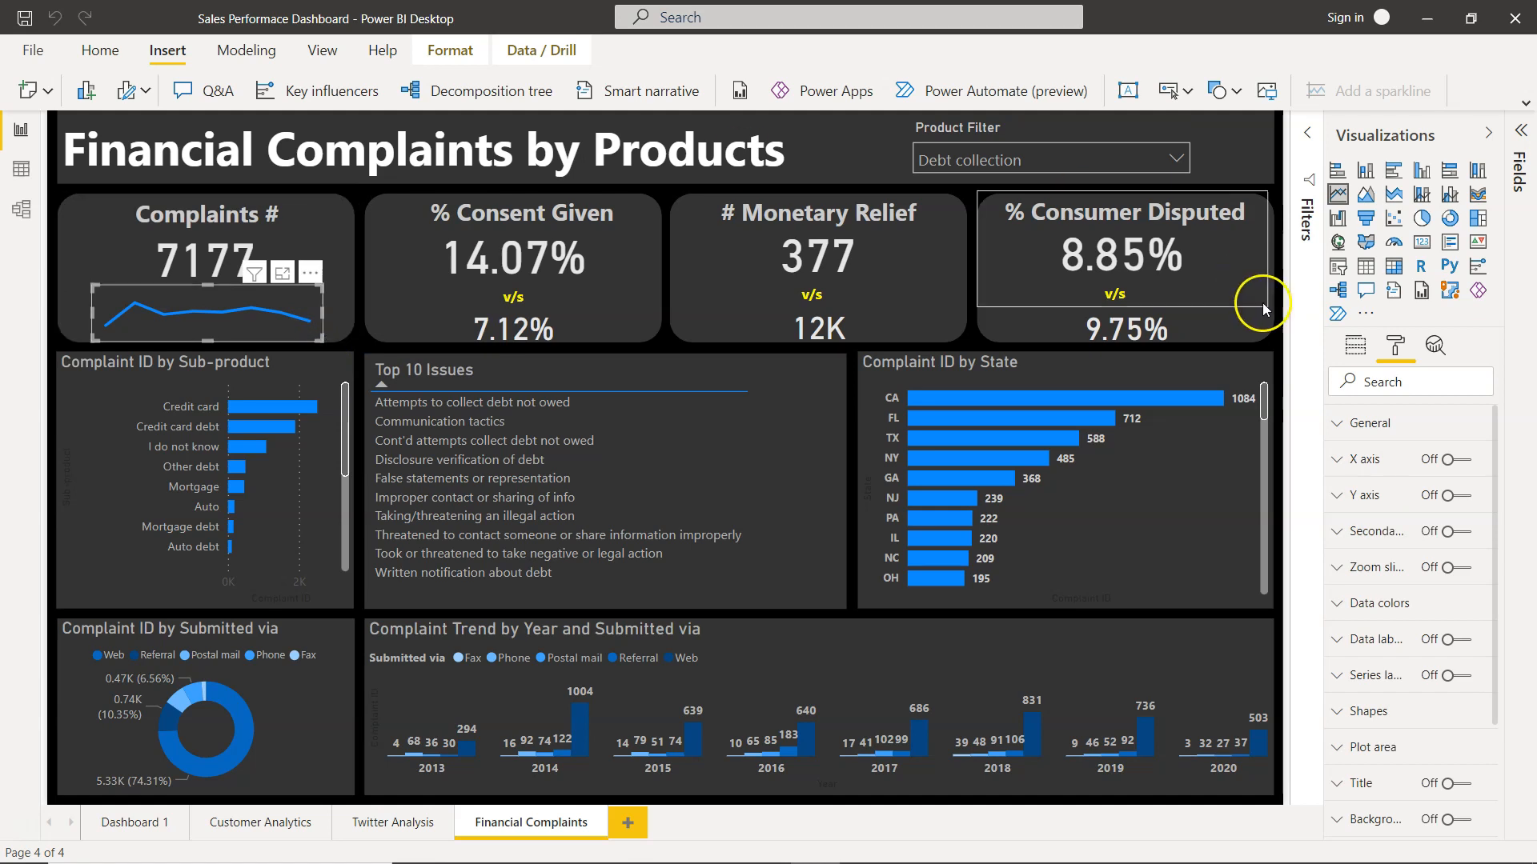
click(1352, 346)
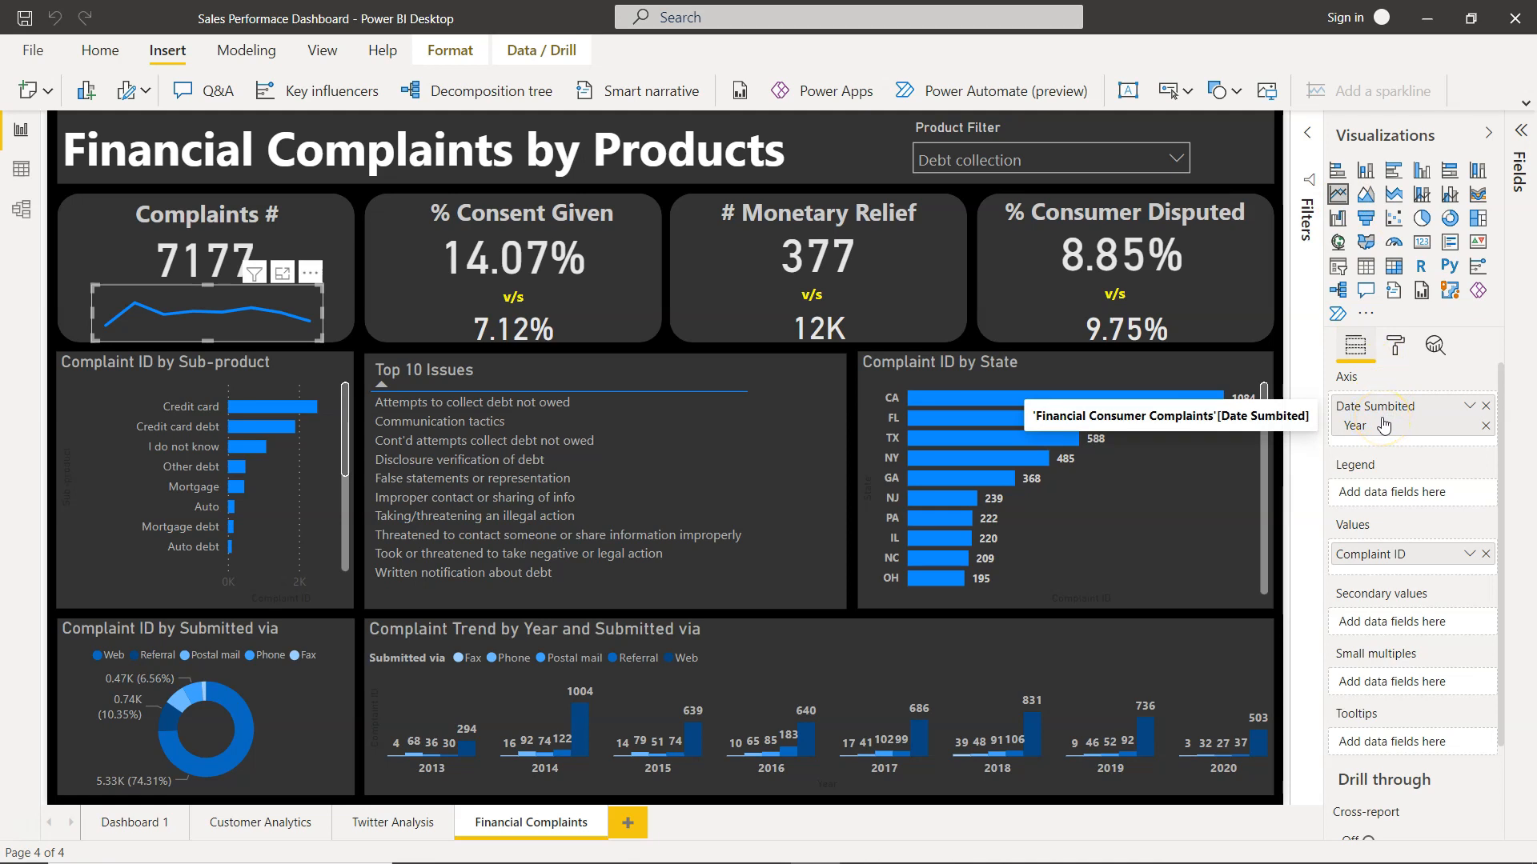
Step: Locate the Date Sumbited field in the Financial Consumer Complaints table and expand its date hierarchy levels
click(1519, 130)
click(1233, 171)
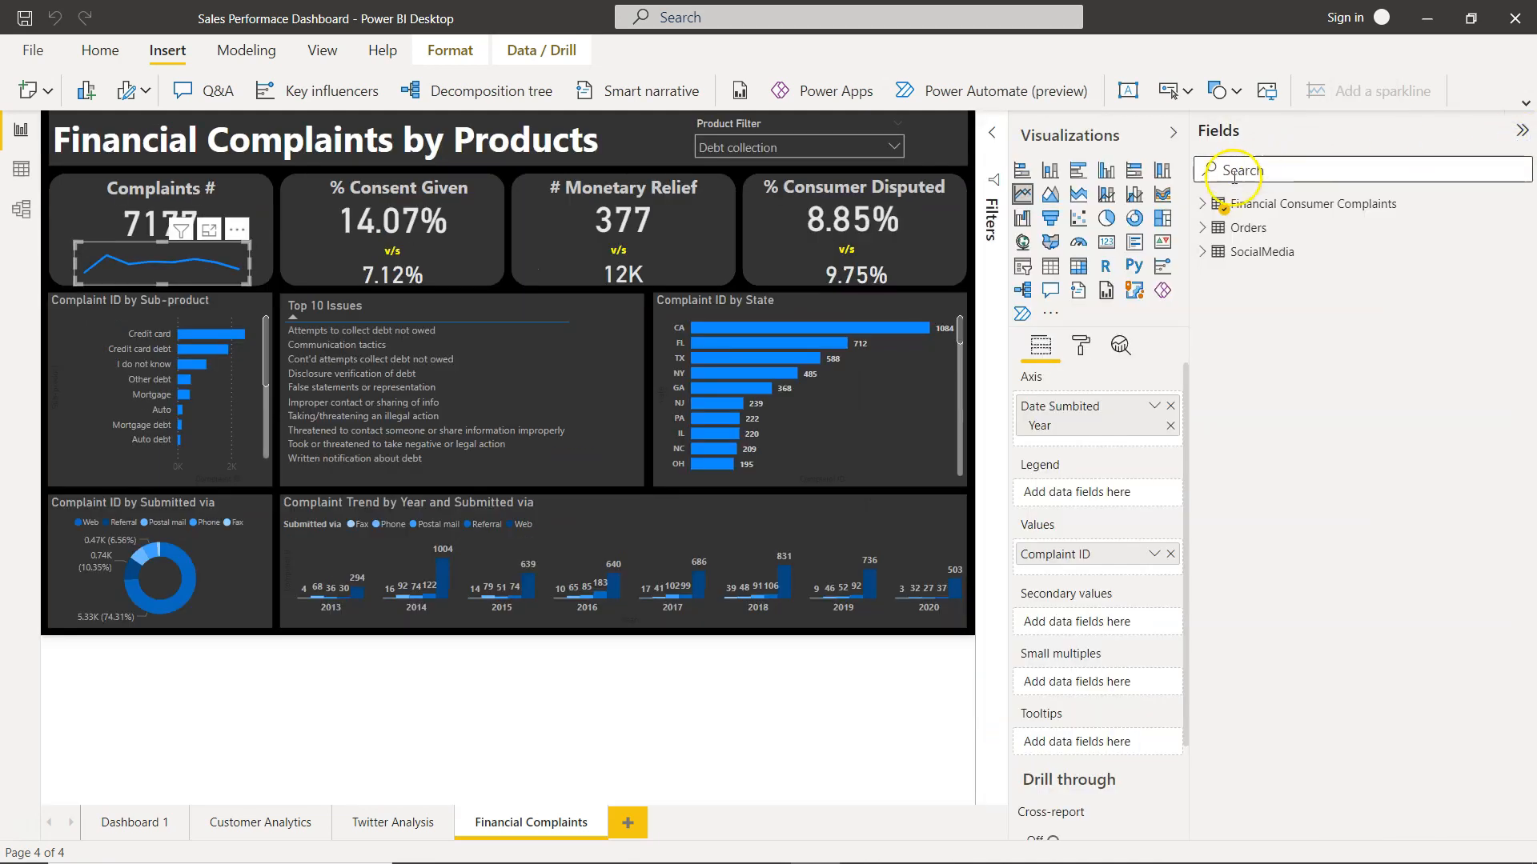
click(1203, 205)
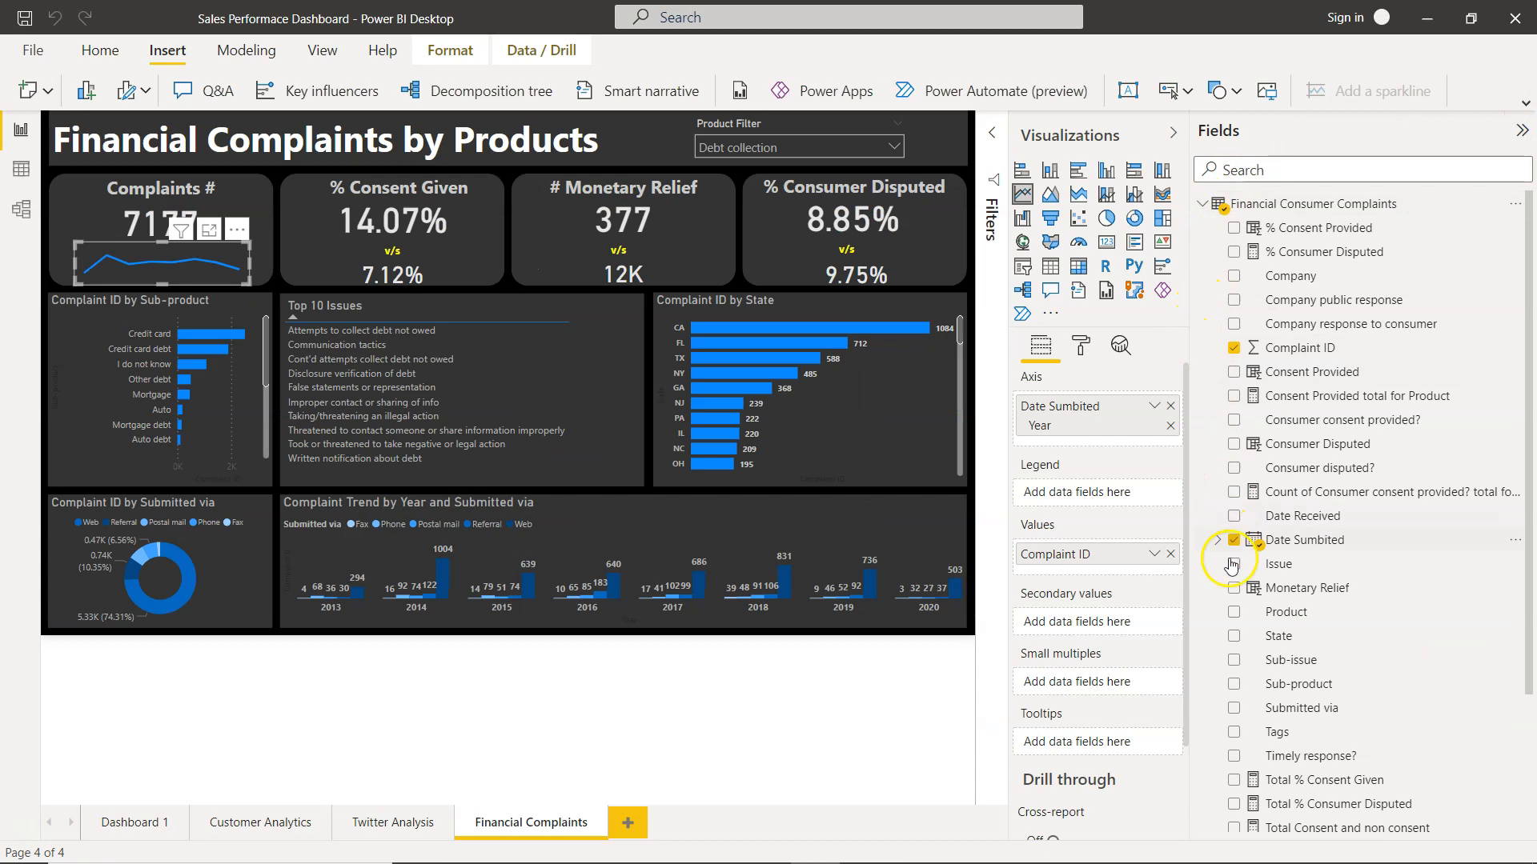
click(1217, 540)
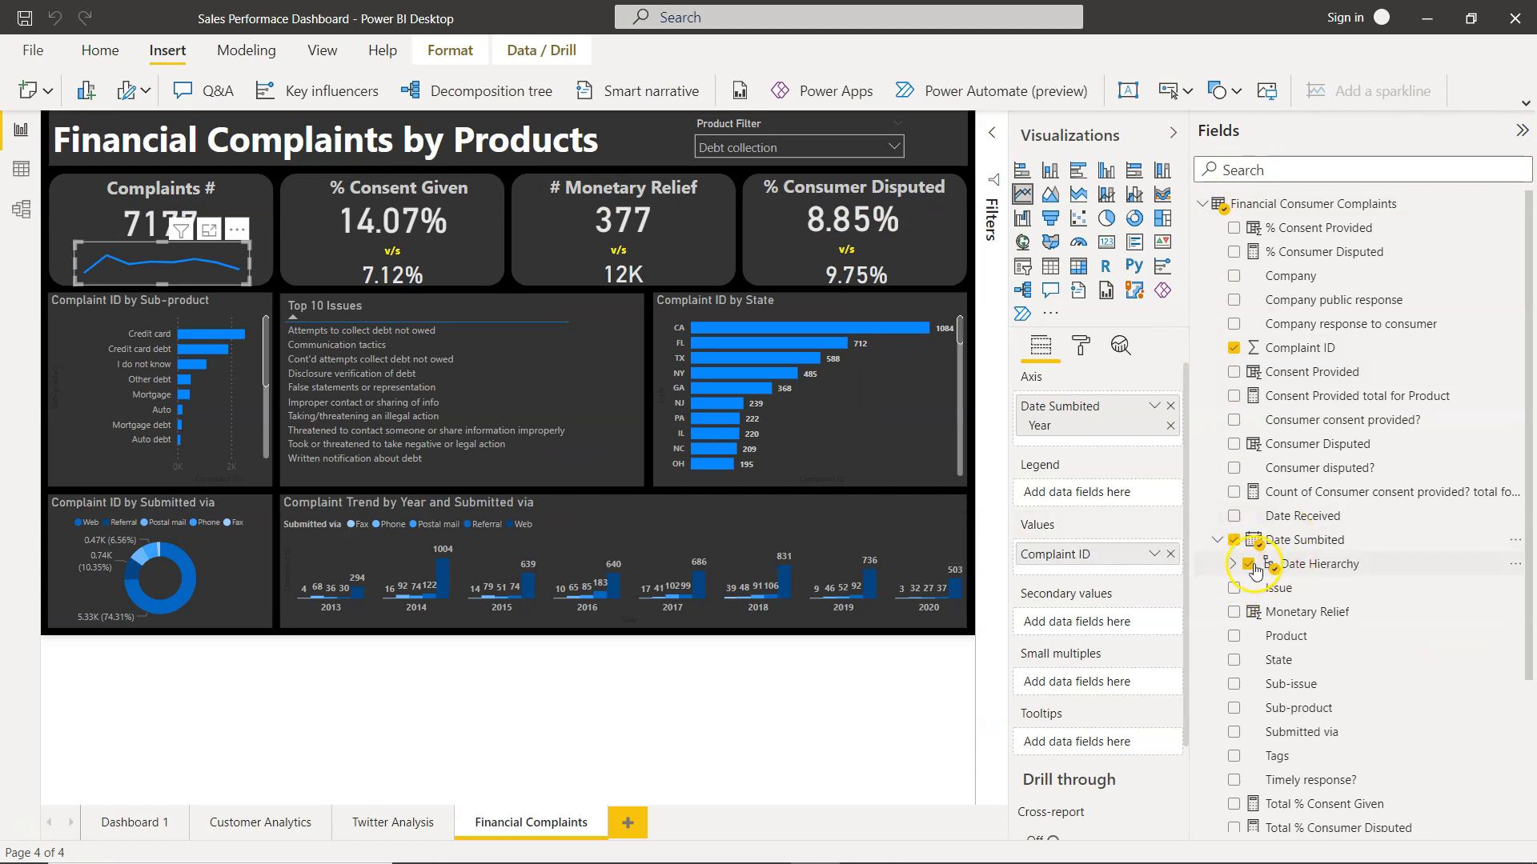
click(1232, 563)
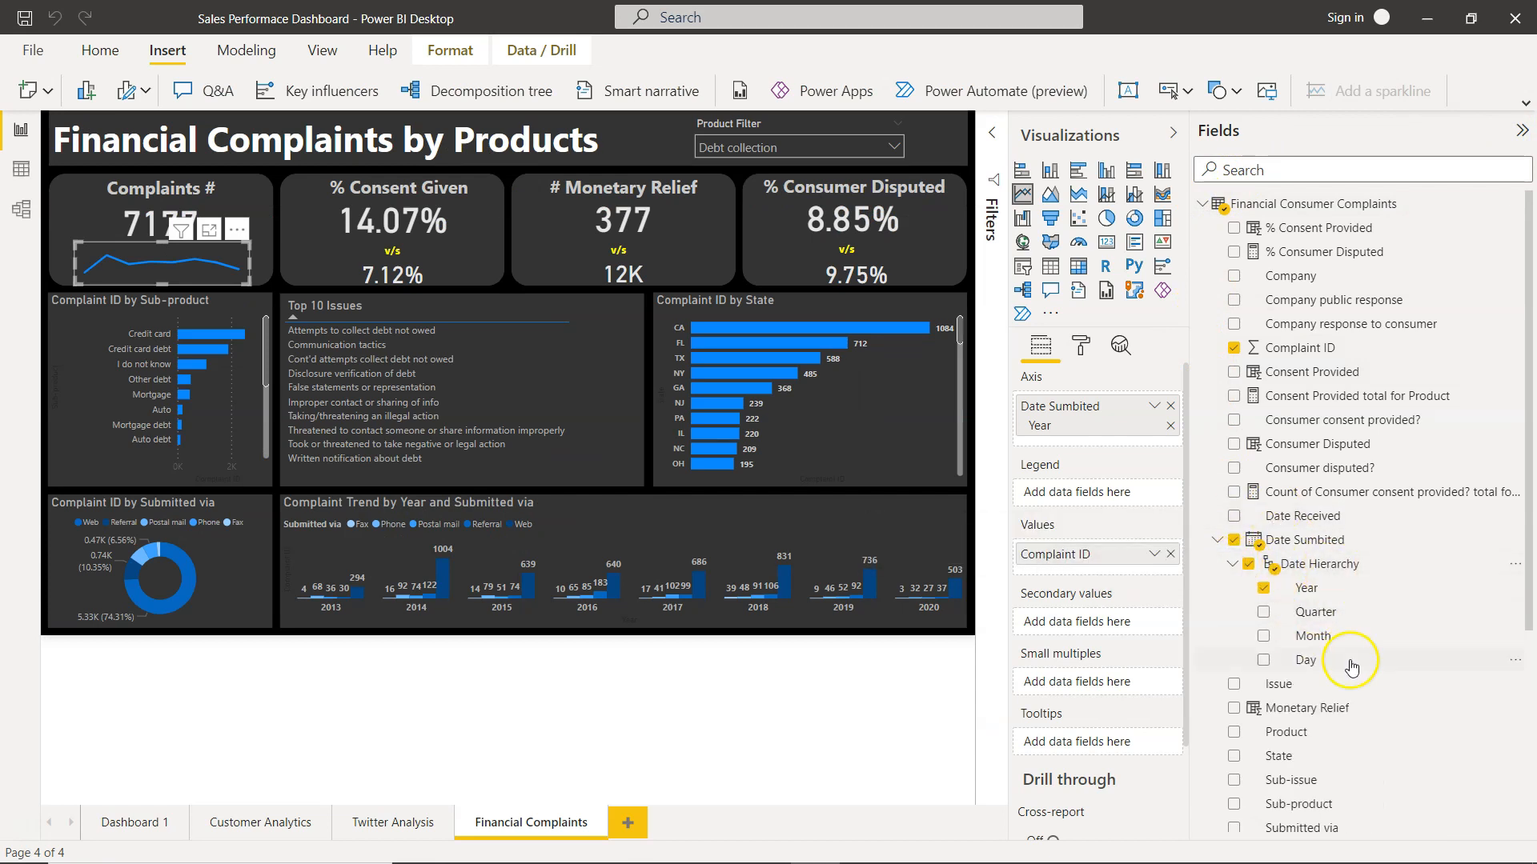
Step: Check the Date Sumbited column's data type in the source table, return to the report and deselect the line chart
click(19, 176)
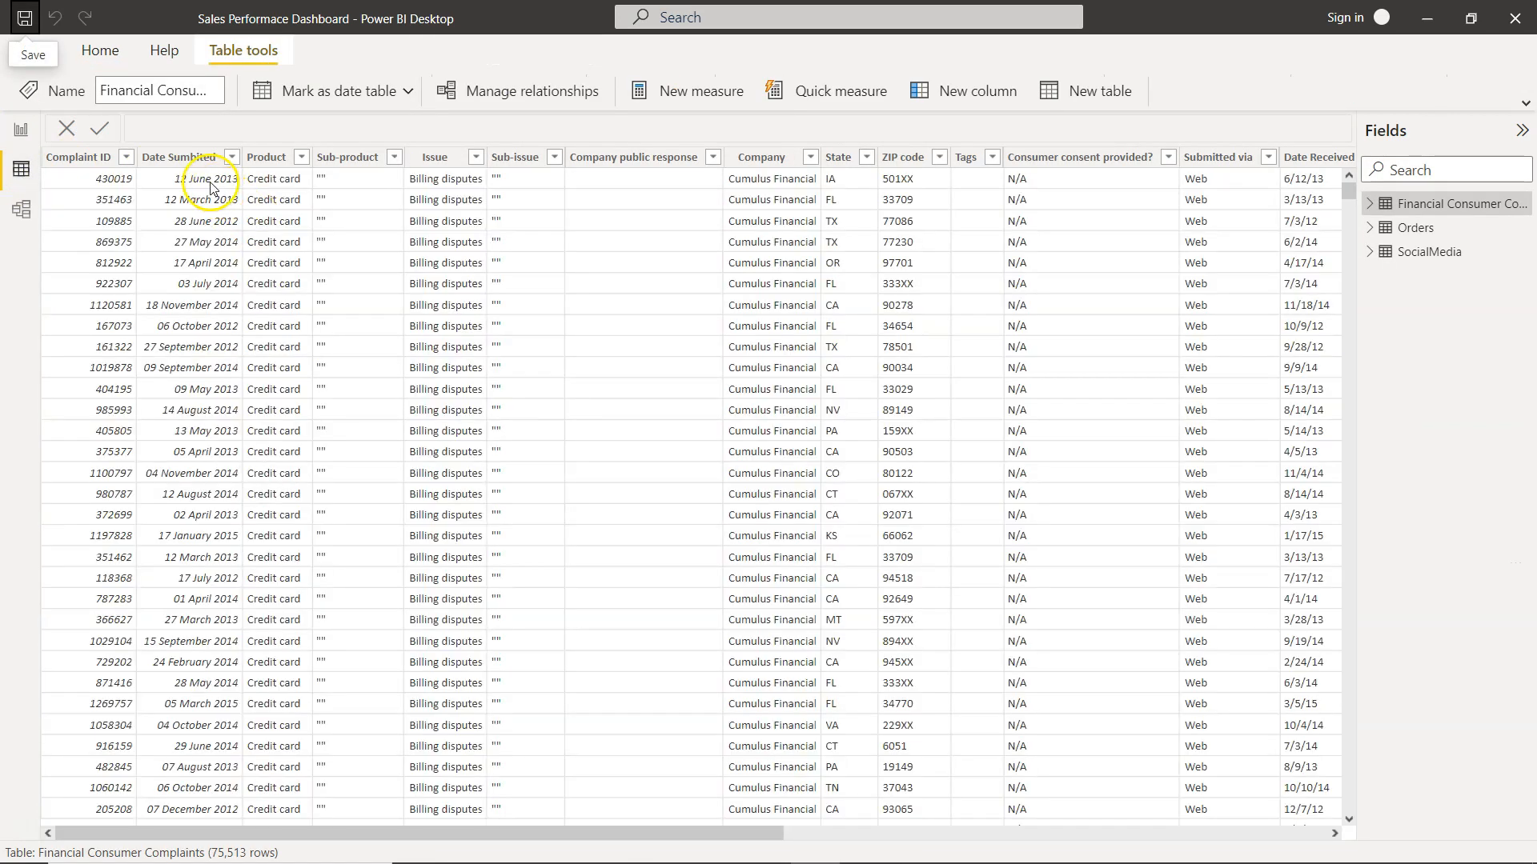
click(198, 160)
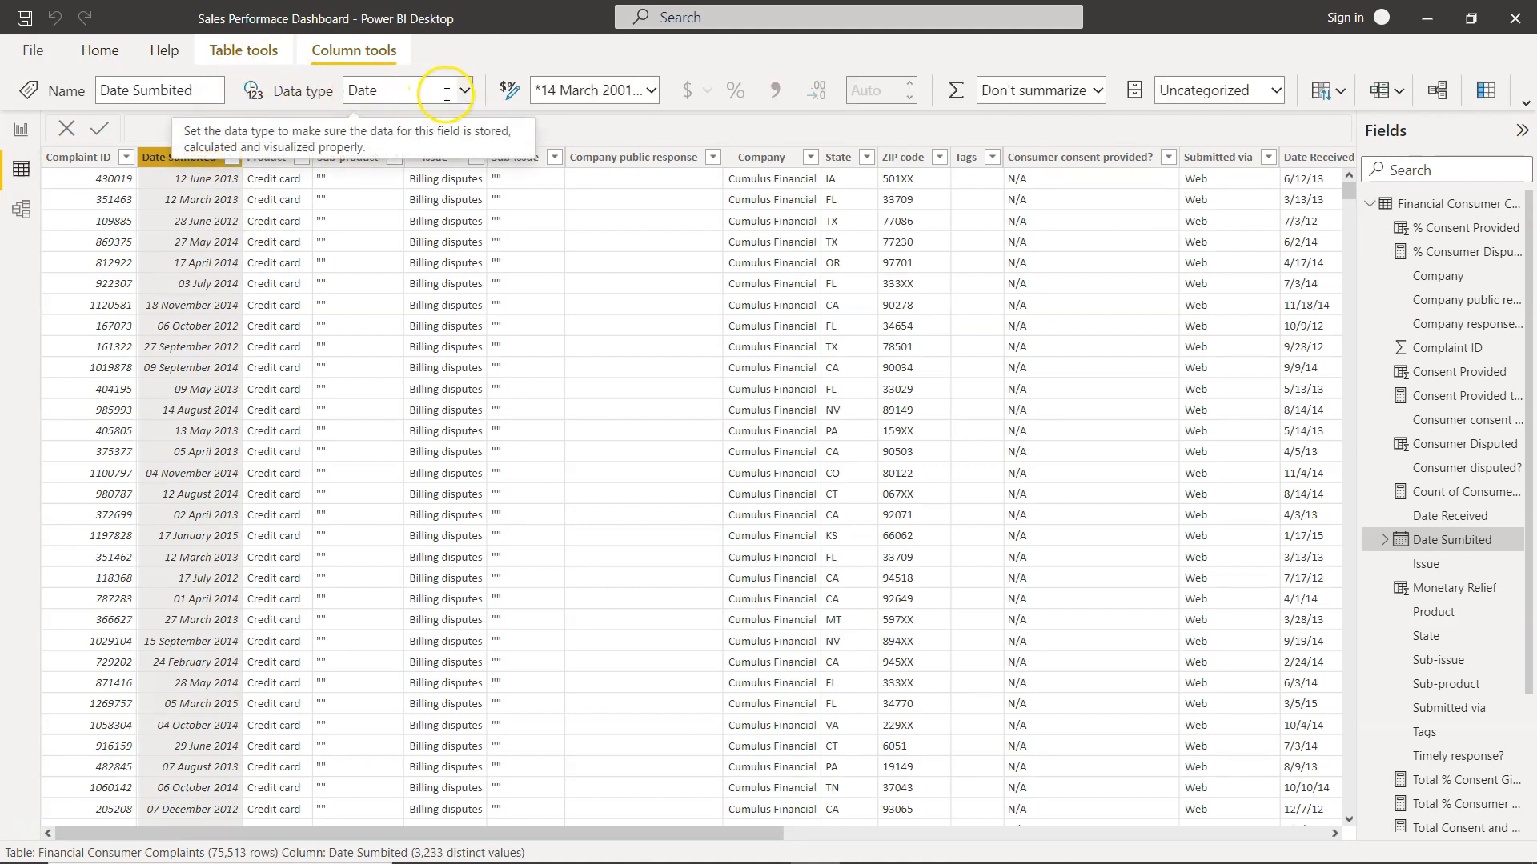
click(21, 132)
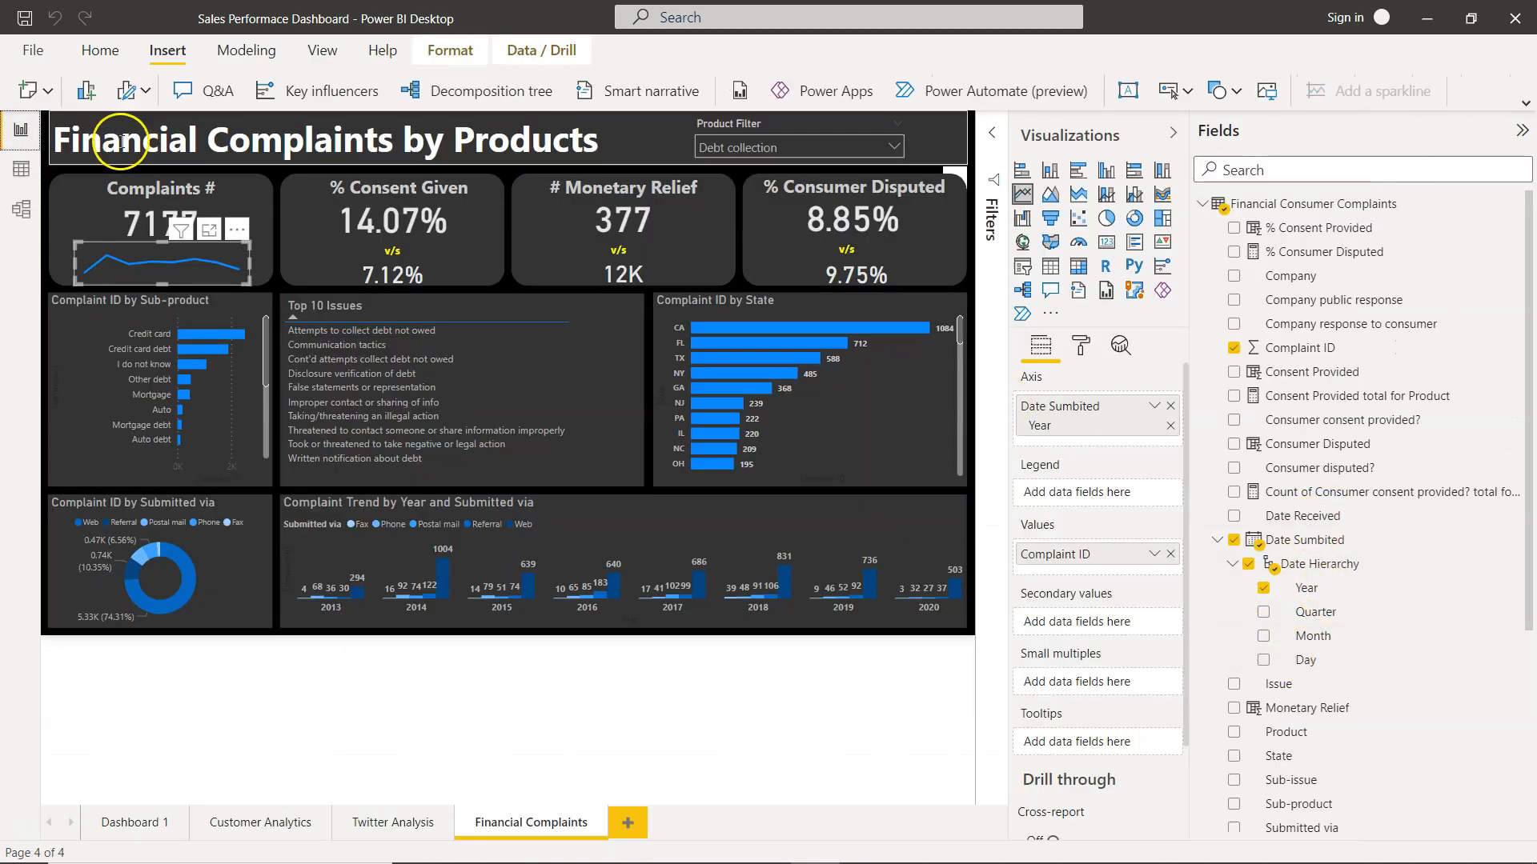
mouse_move(200, 267)
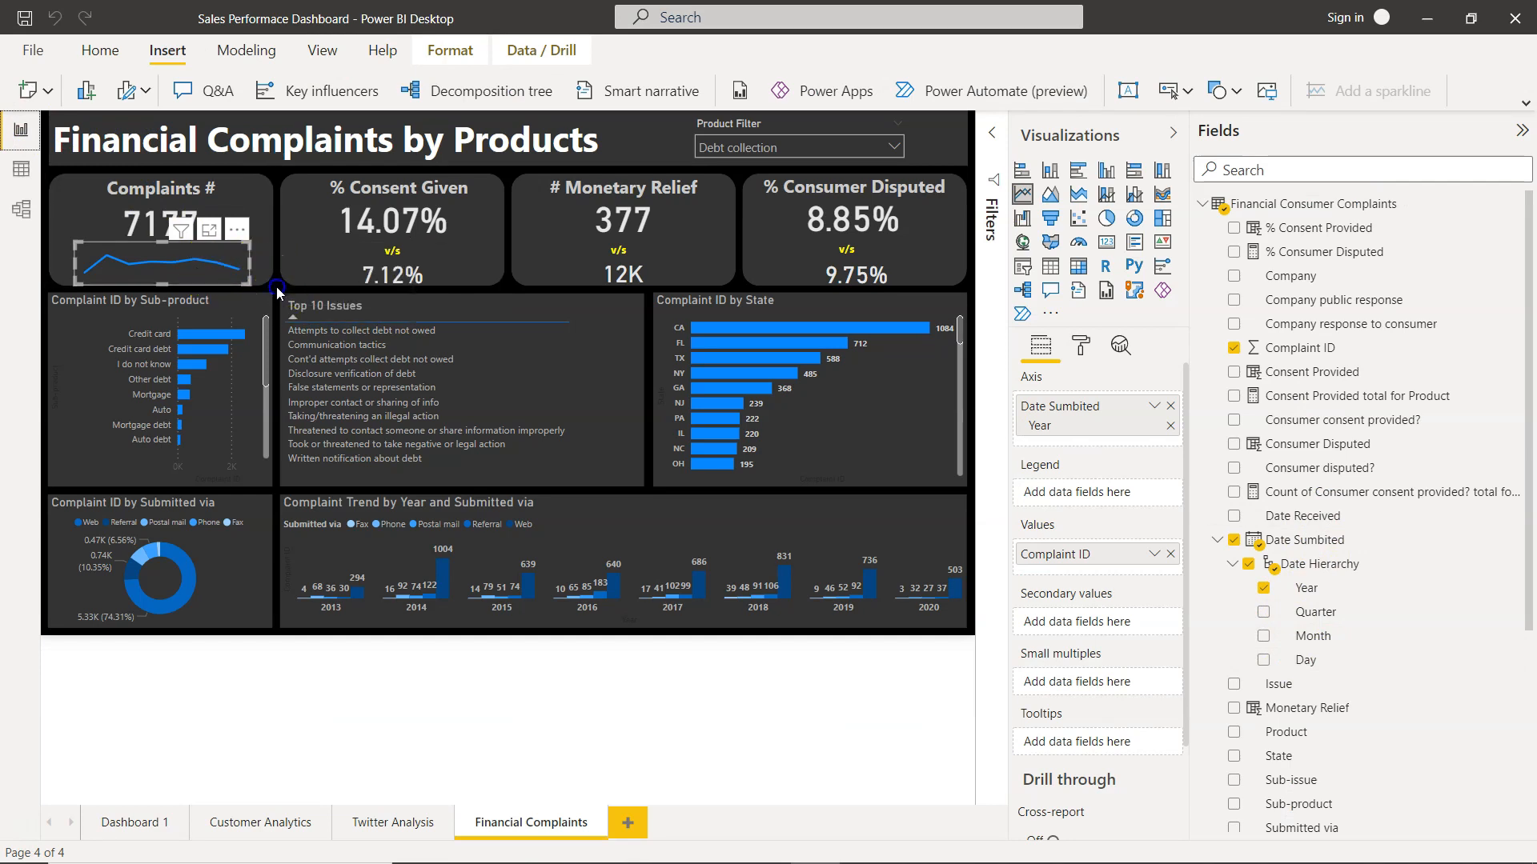
click(276, 292)
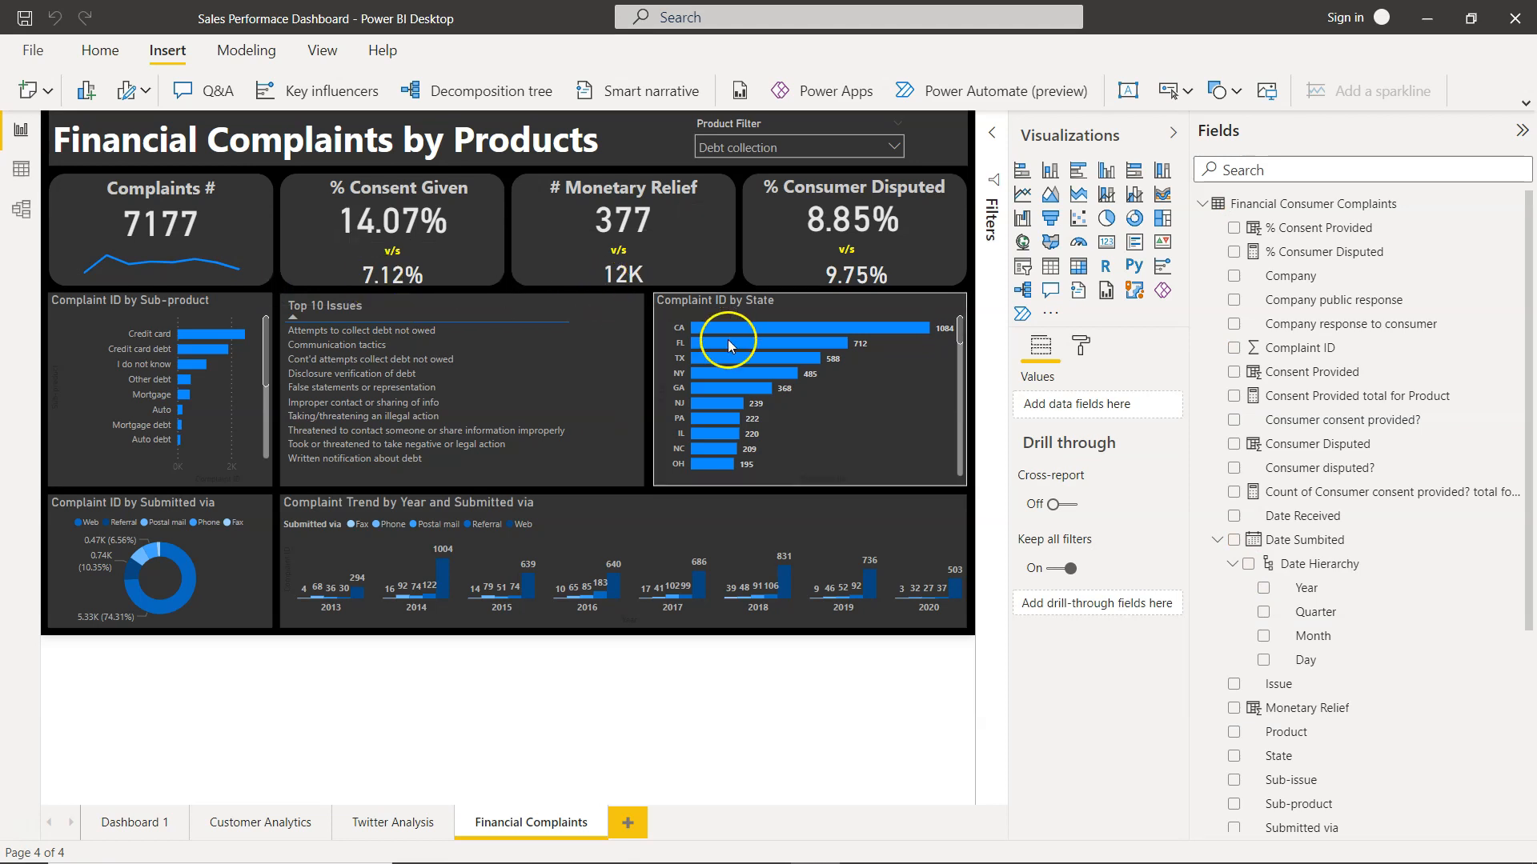
Step: Select the complaints trend line chart again and examine its X axis and Y axis format settings
click(245, 258)
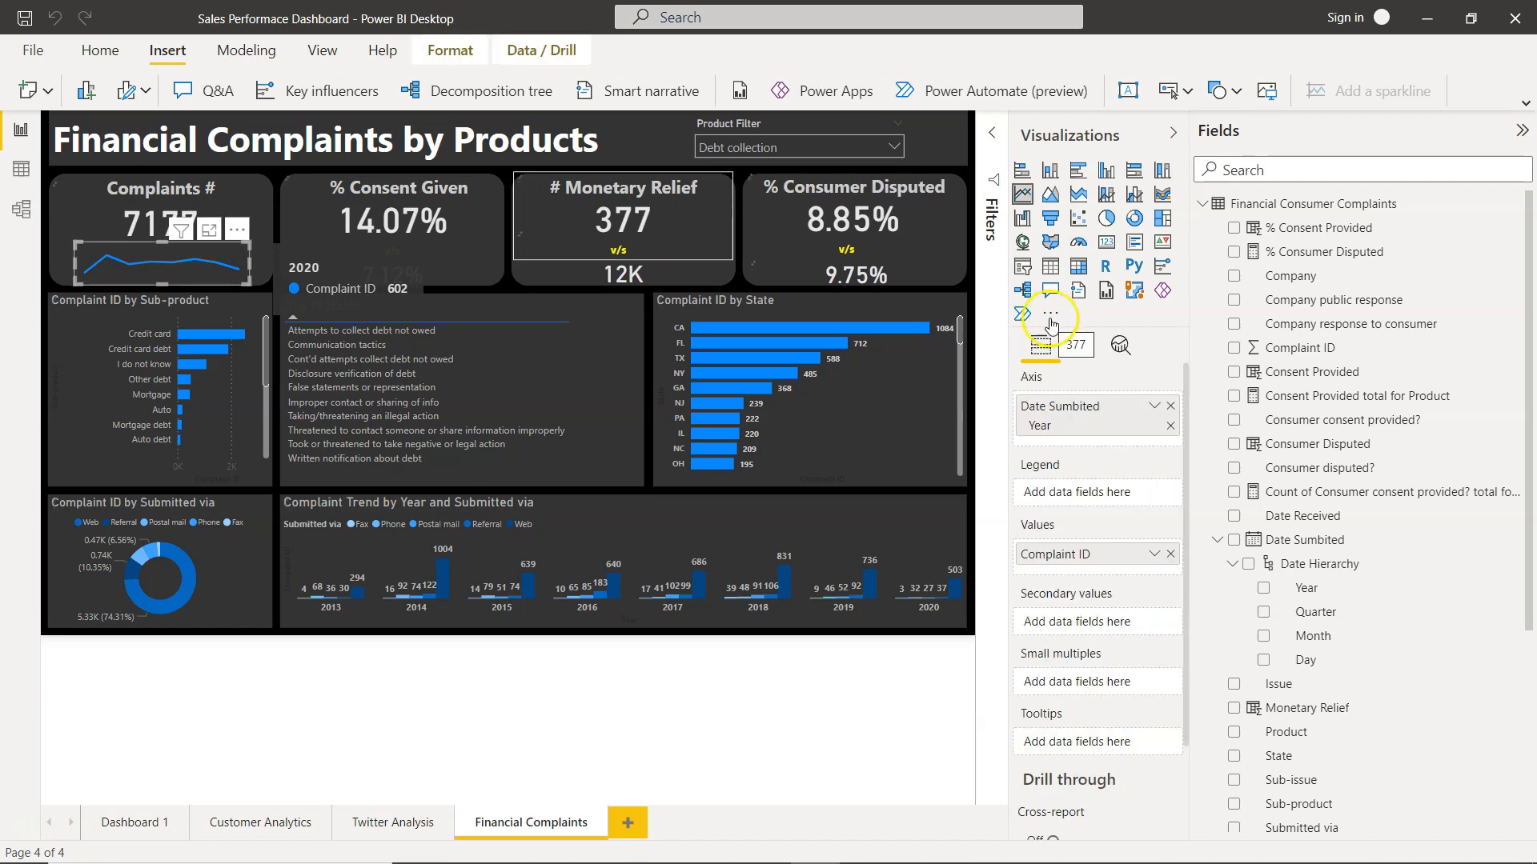
click(1078, 346)
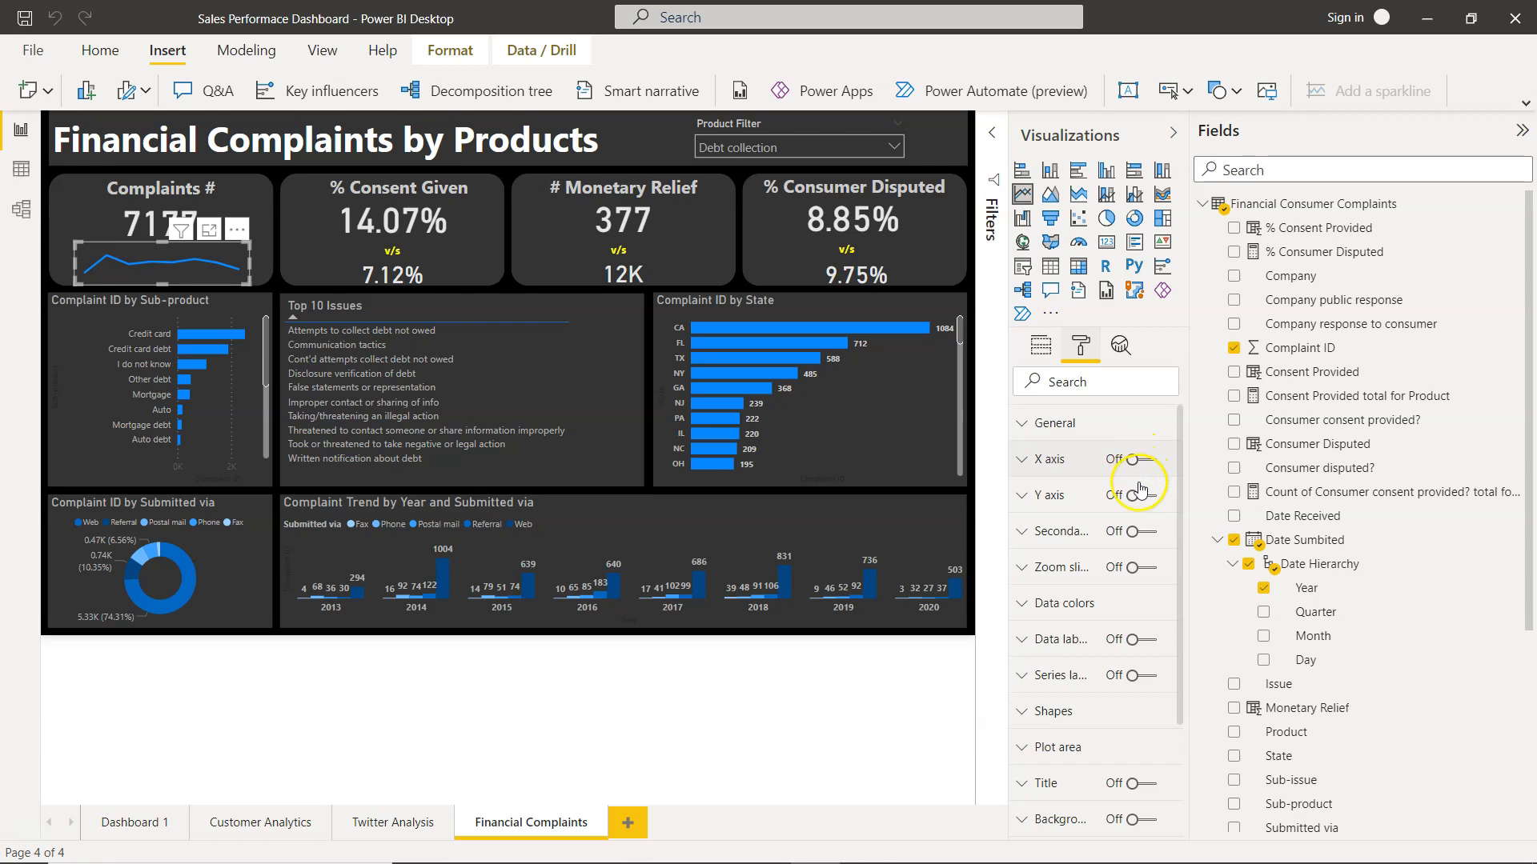
click(1027, 462)
scroll(1070, 611, down, 5)
scroll(1076, 622, down, 2)
scroll(1064, 696, down, 5)
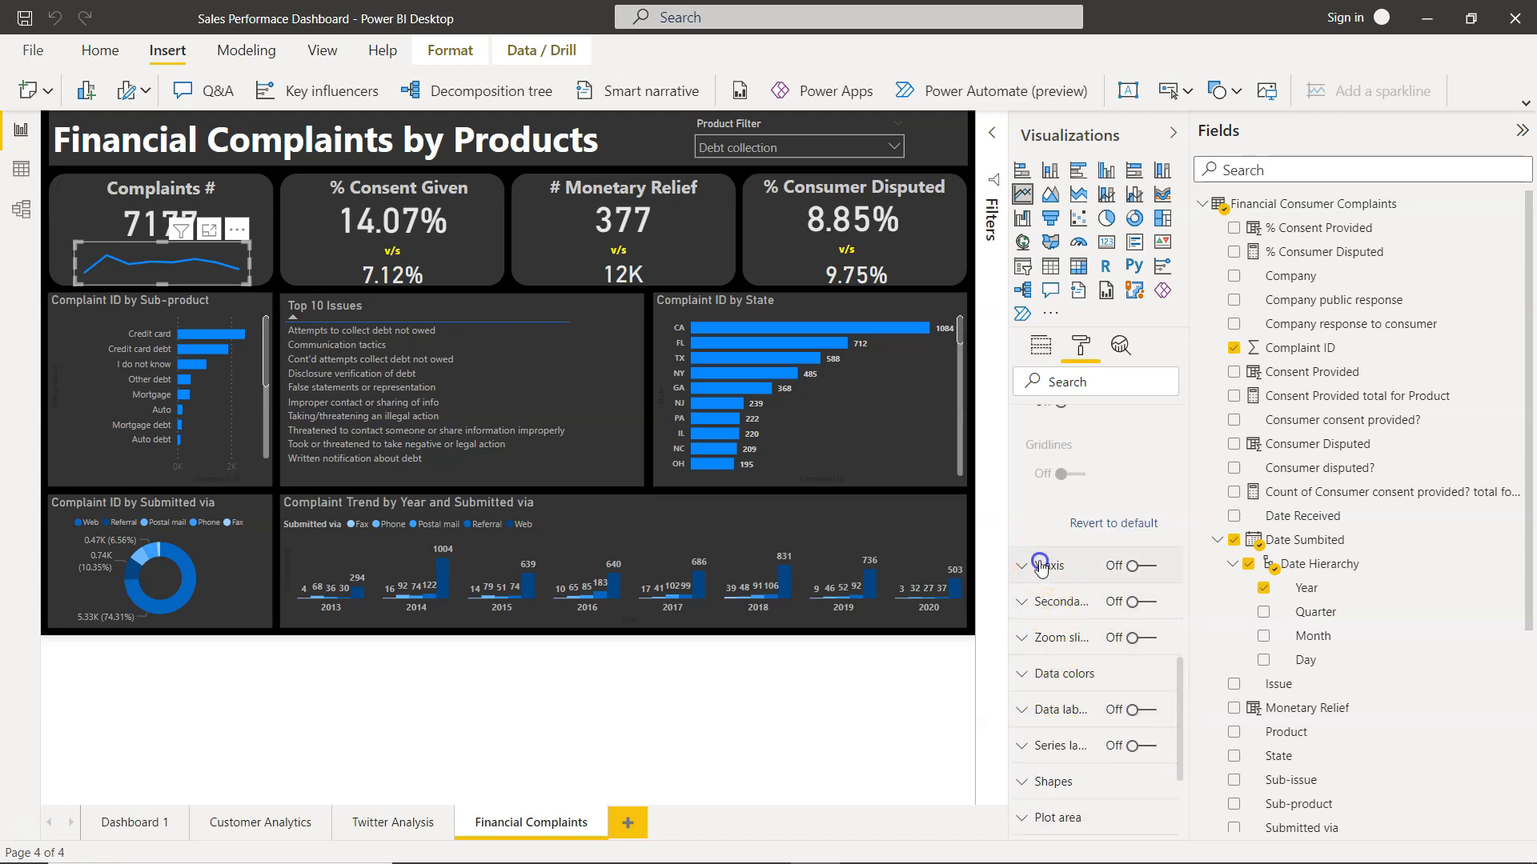
click(1040, 565)
scroll(1039, 560, down, 2)
scroll(1039, 561, down, 10)
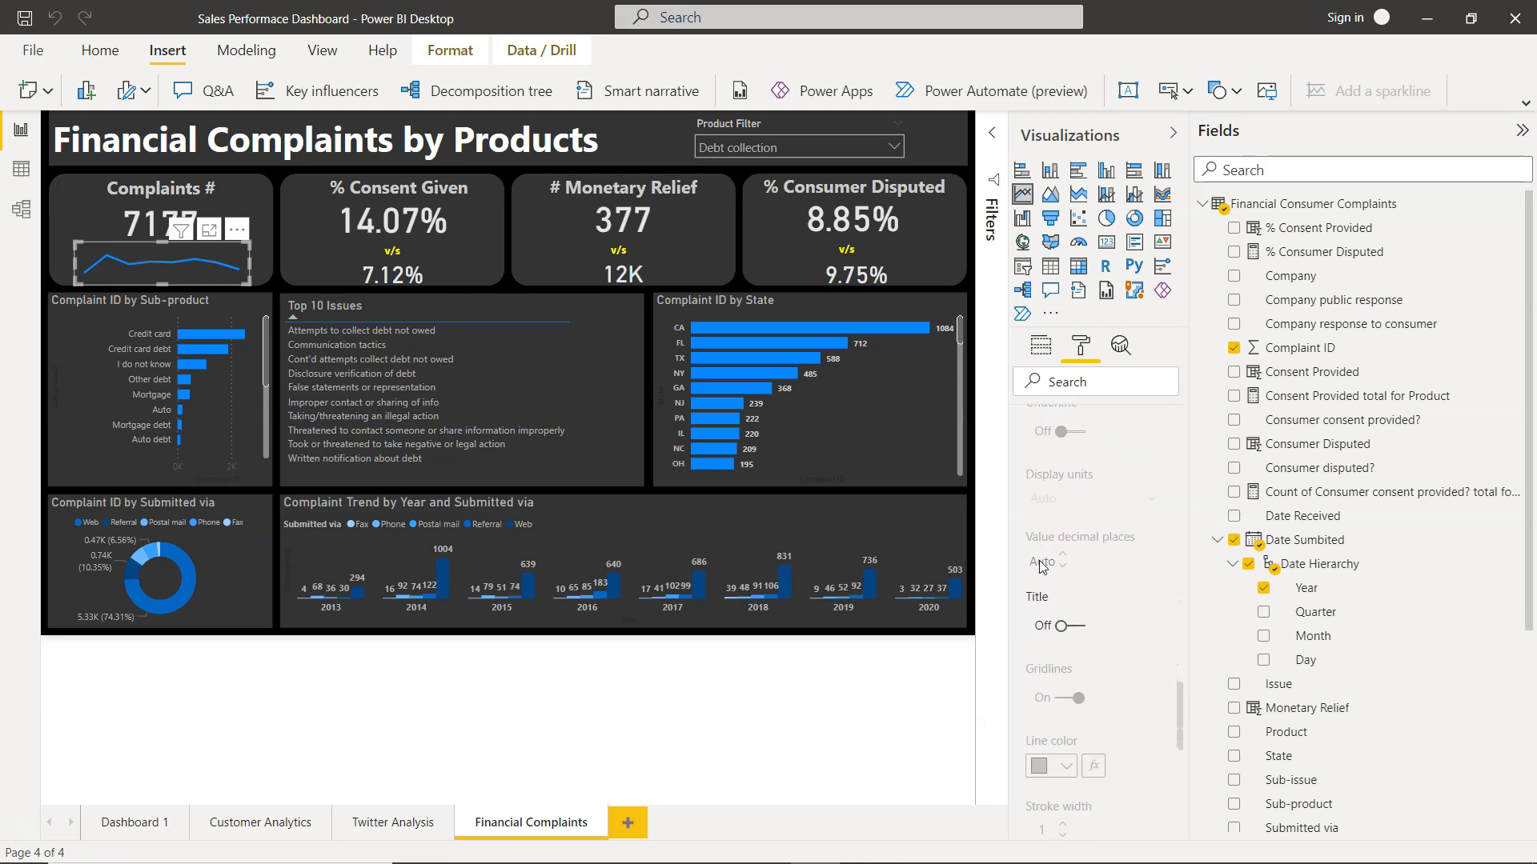
scroll(1063, 628, down, 5)
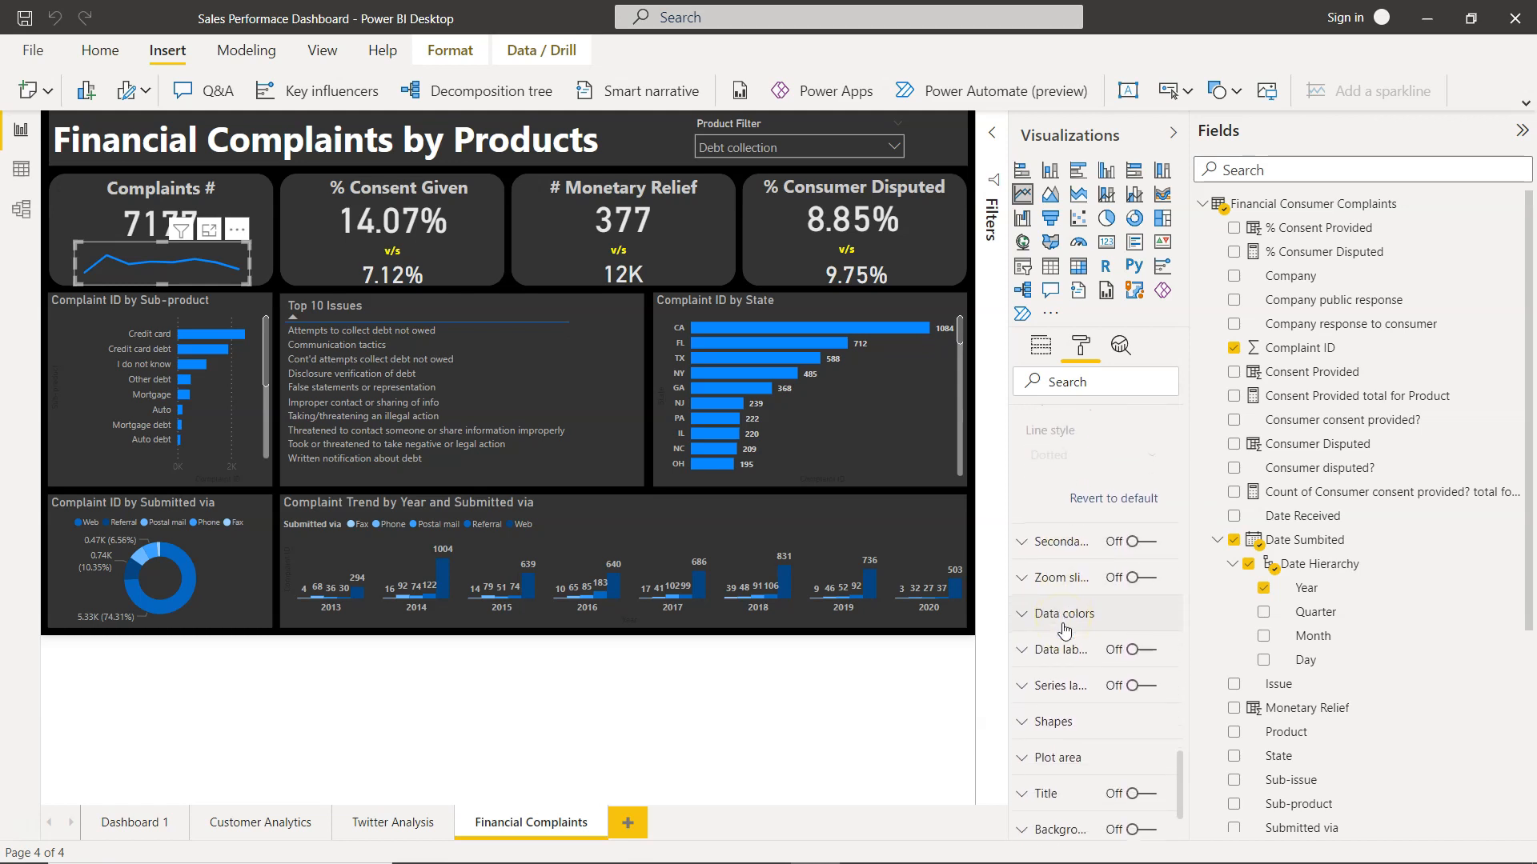
Step: Examine the trend line chart's data colors and remaining format options, collapsing the Y axis settings
click(1028, 615)
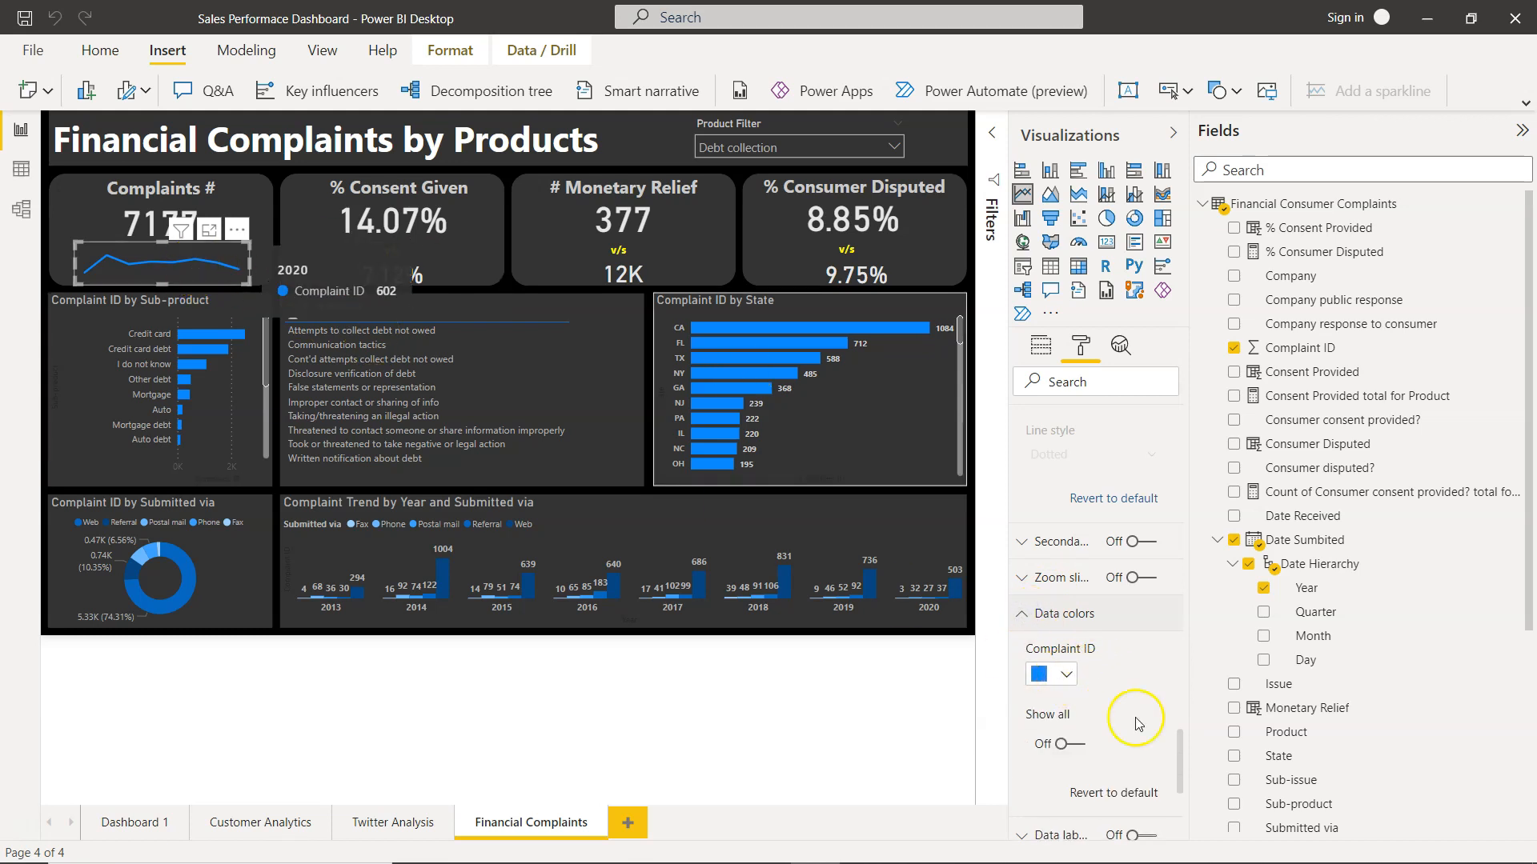
scroll(1153, 768, down, 3)
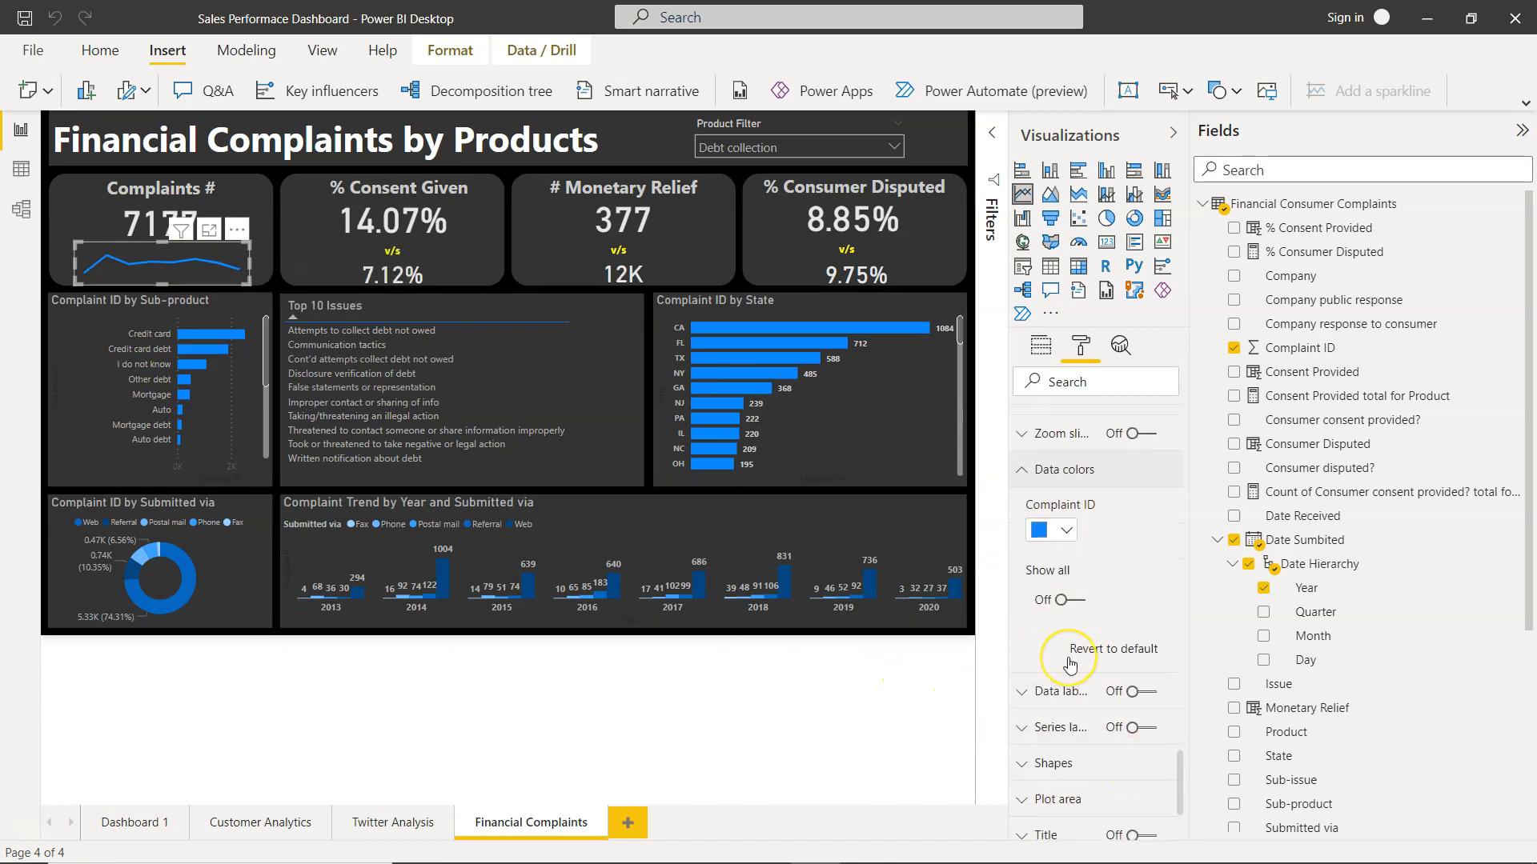
scroll(1070, 664, down, 2)
scroll(1082, 605, up, 1)
click(1080, 605)
scroll(1083, 604, down, 5)
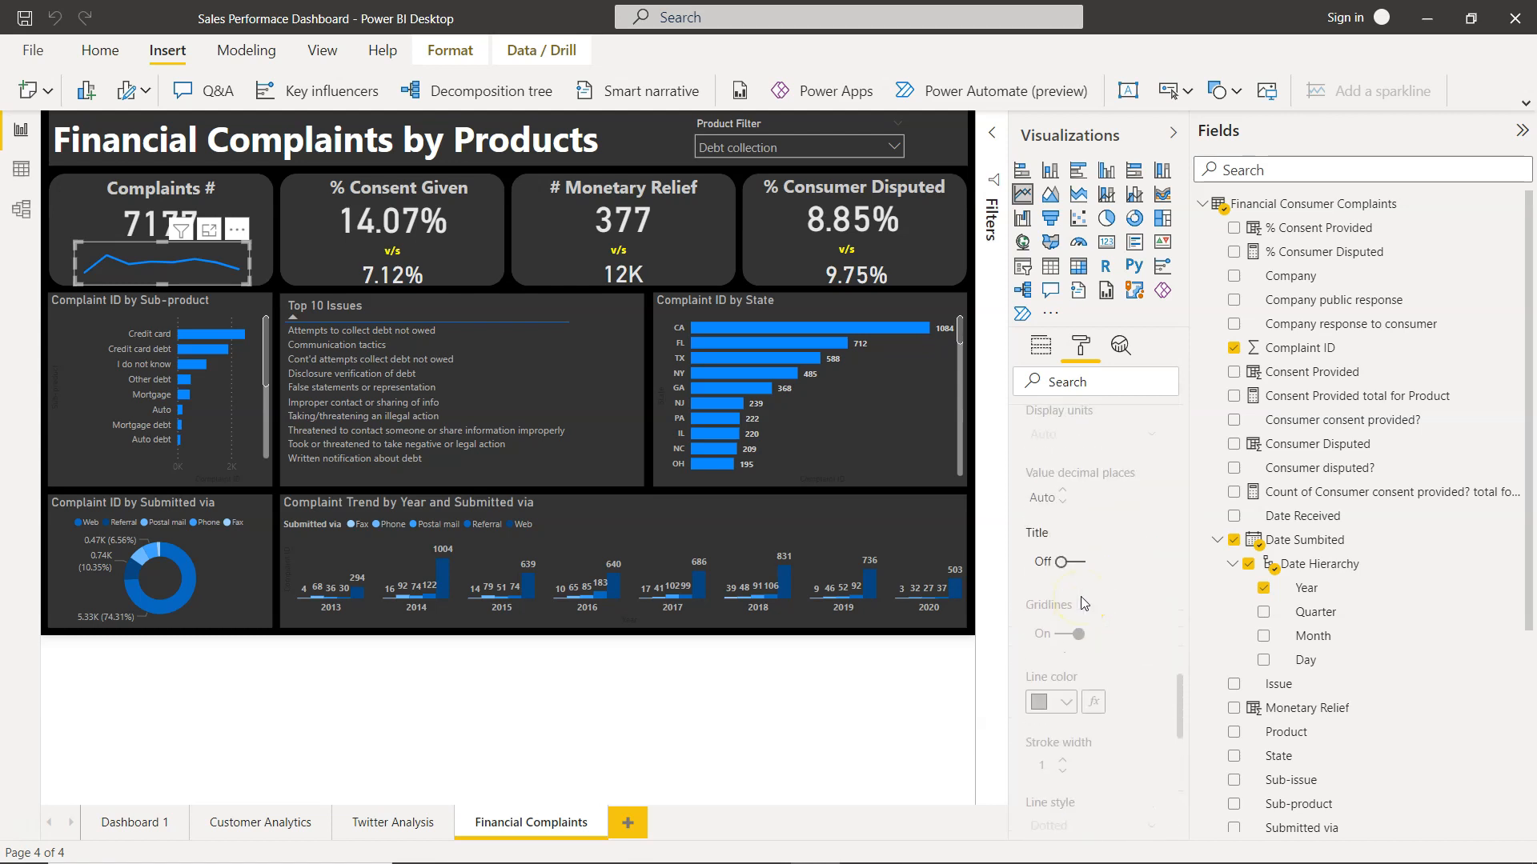
scroll(1080, 604, up, 3)
scroll(1050, 501, up, 3)
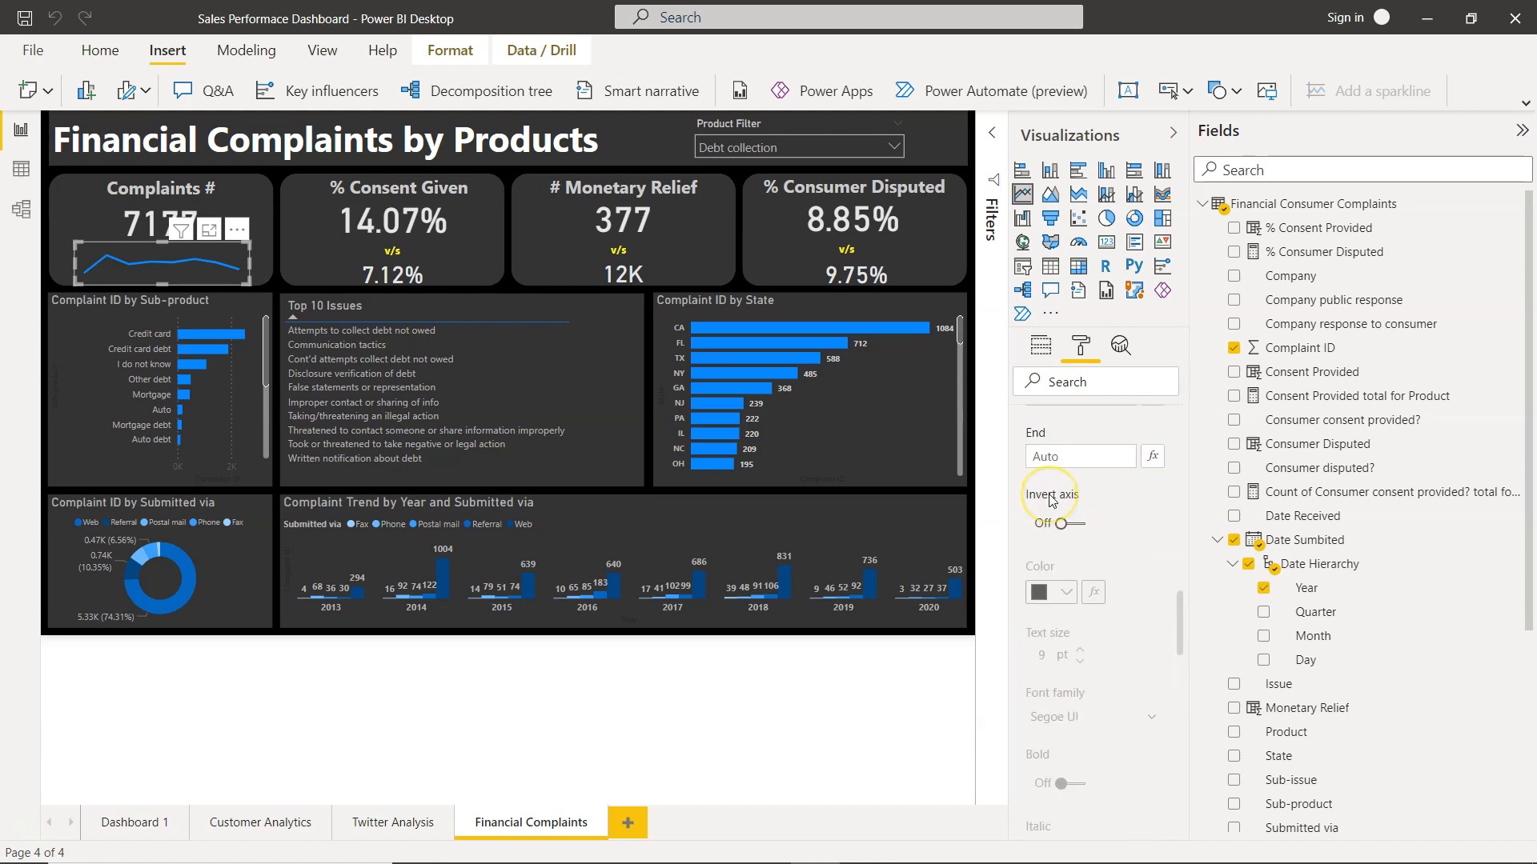
scroll(1052, 501, down, 5)
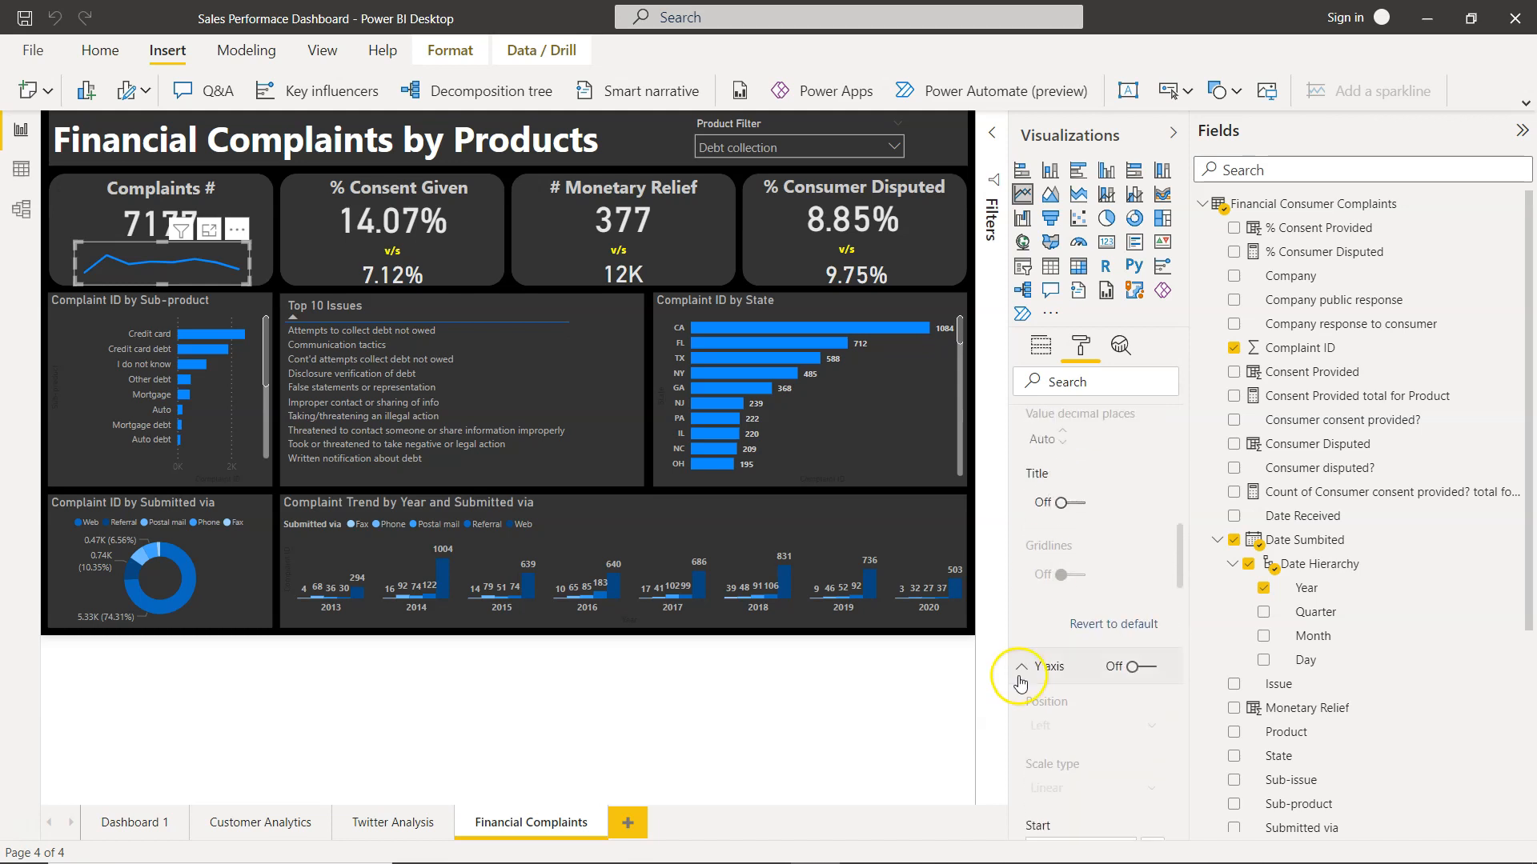
click(1019, 672)
scroll(1064, 727, down, 4)
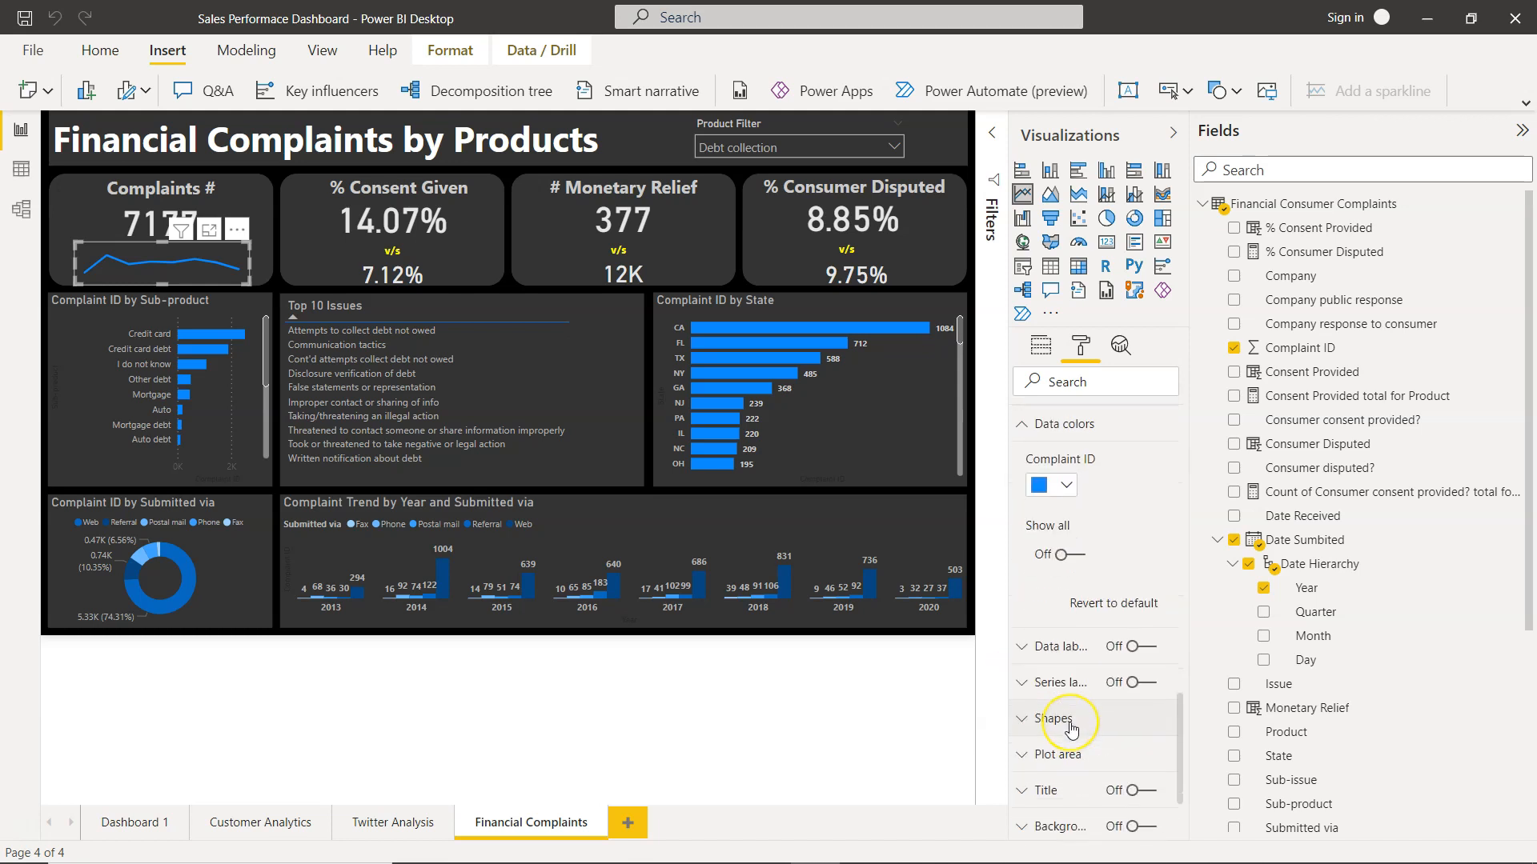
scroll(1071, 724, down, 2)
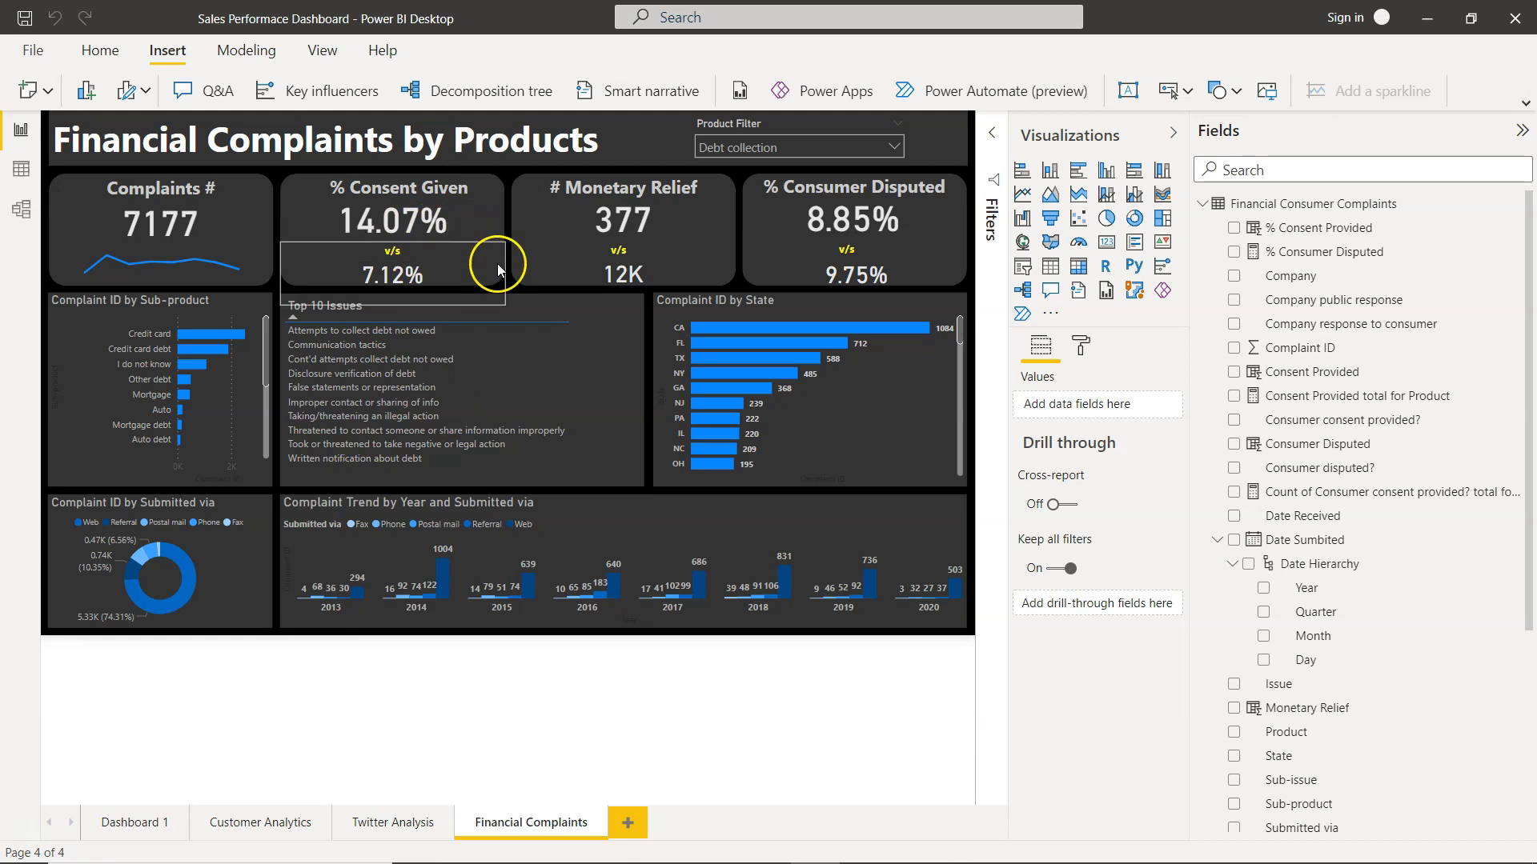
Step: Filter the dashboard by "Checking or savings account" and then by "Bank account or service" to compare the consent percentages
mouse_move(411, 281)
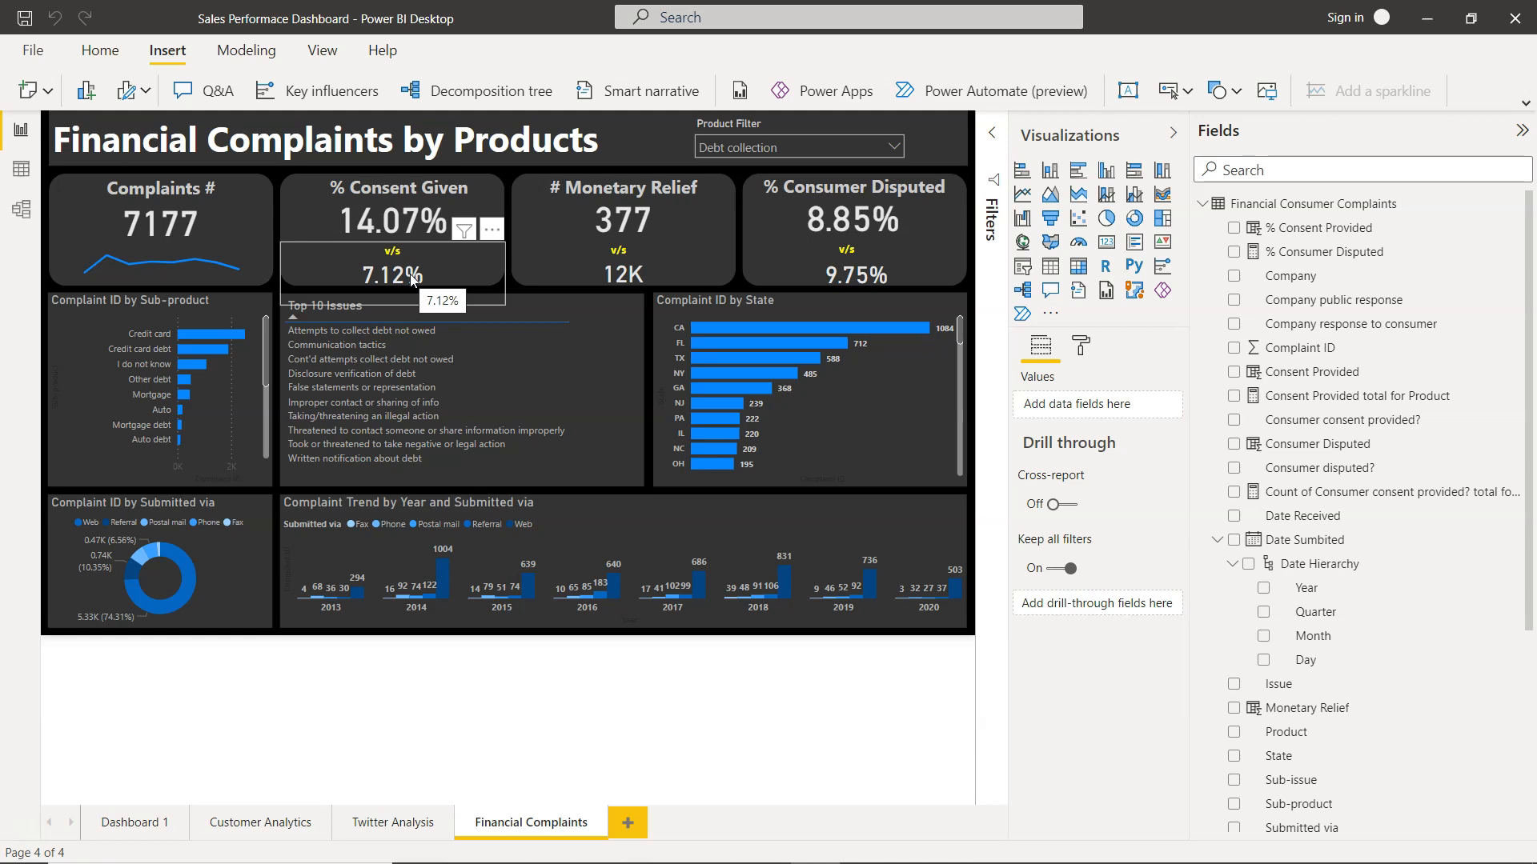
click(892, 146)
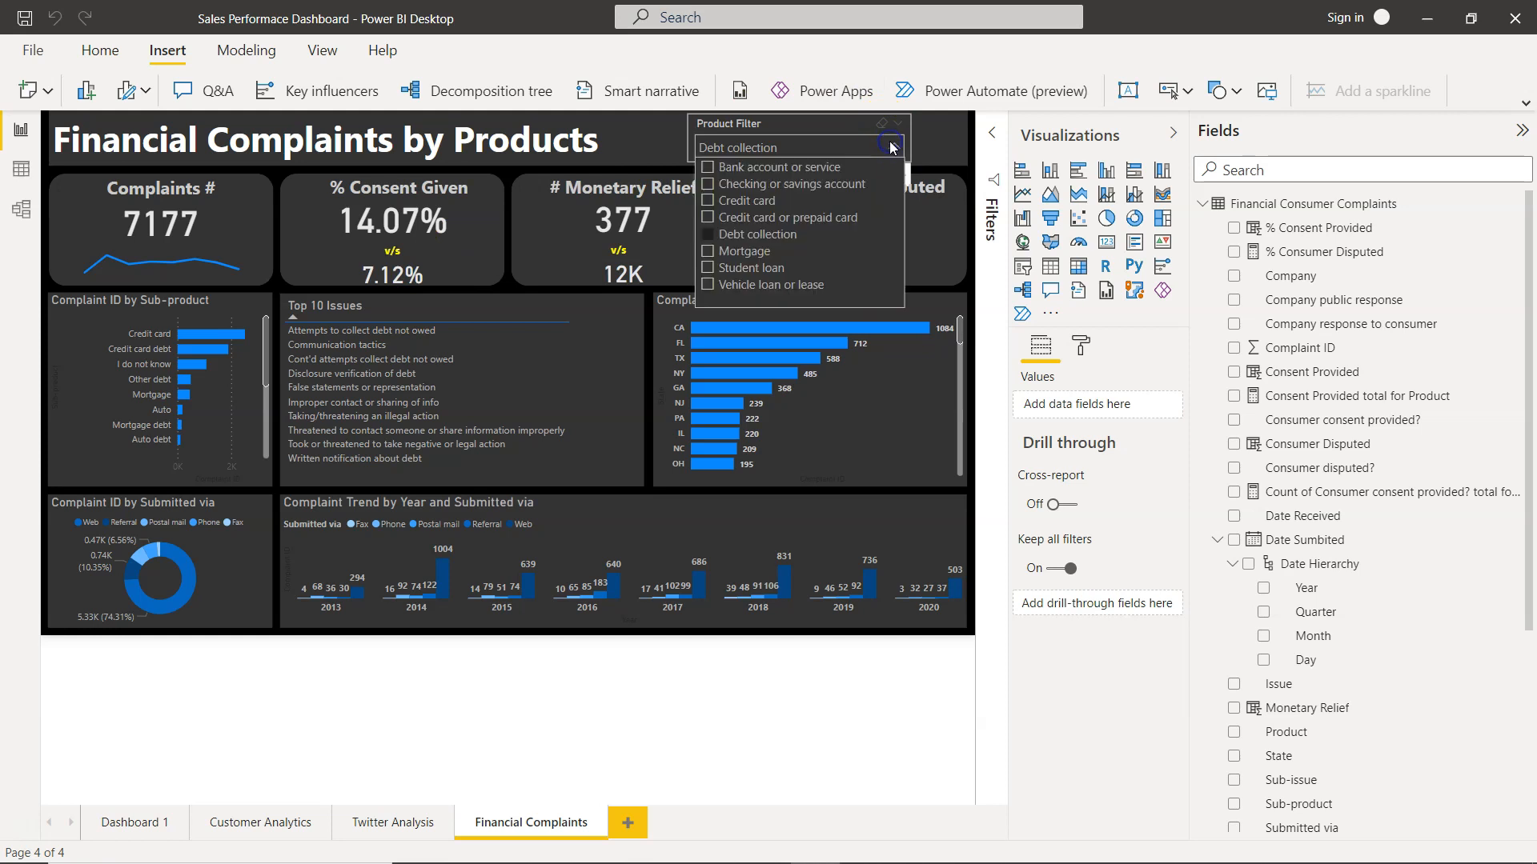
click(763, 185)
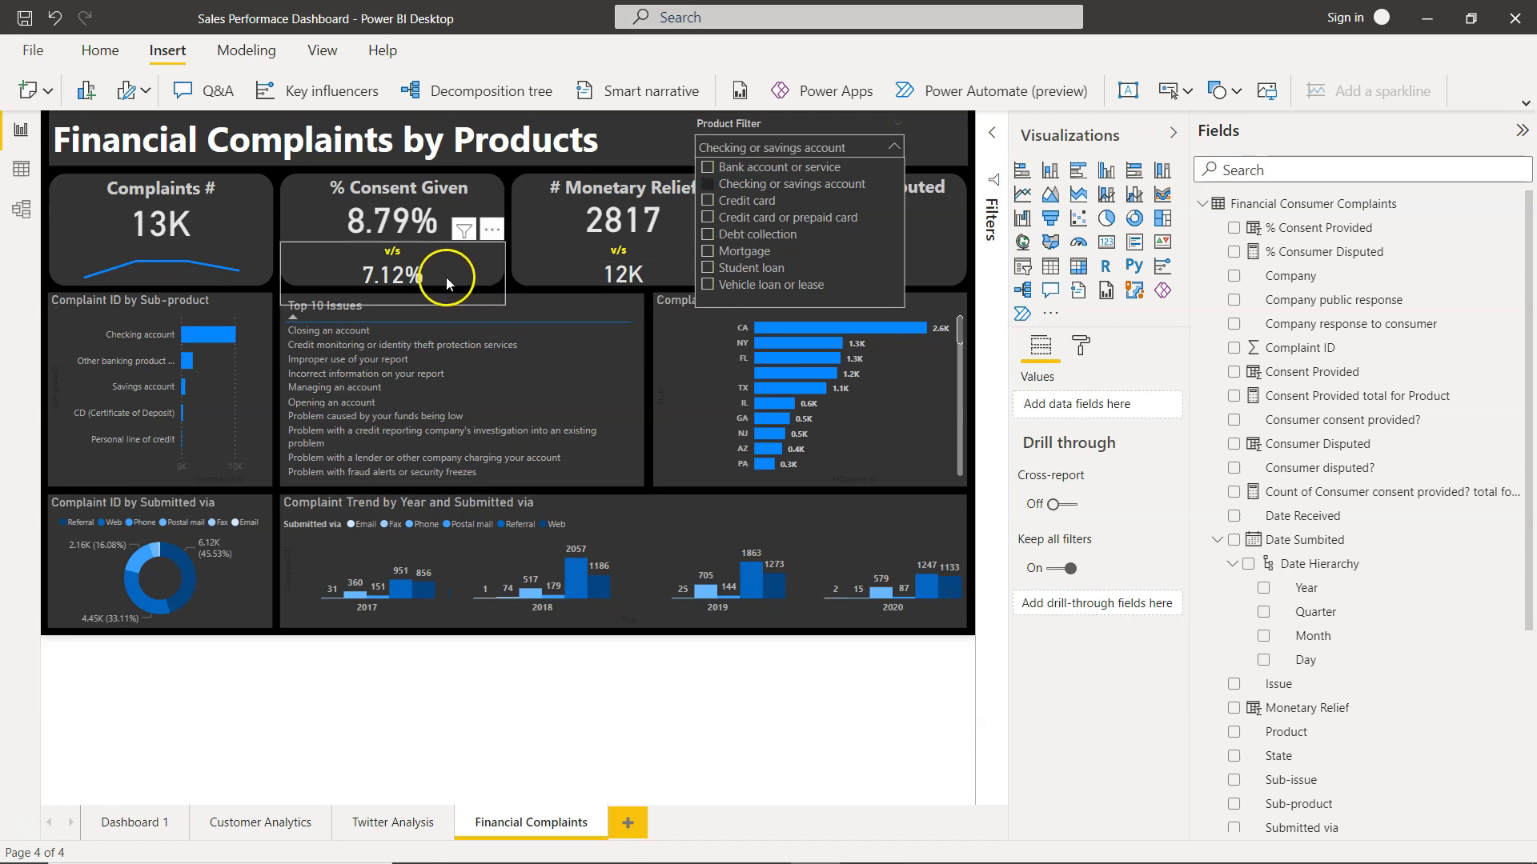
click(709, 168)
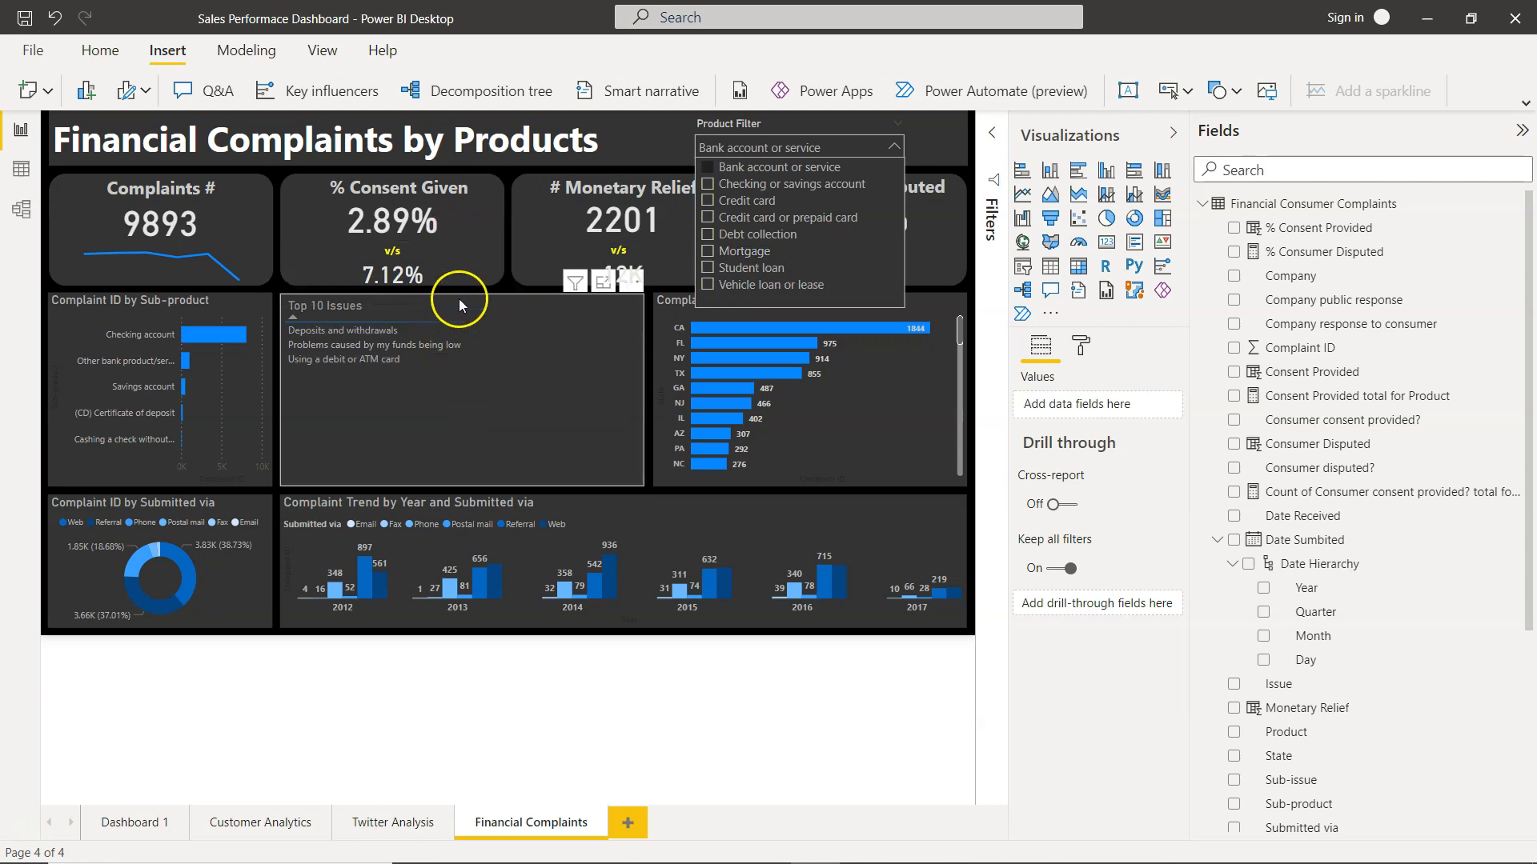
Step: Select the % Consent Given card and inspect the formulas of "% Consent Provided" and "Consent Provided total for Product"
click(379, 221)
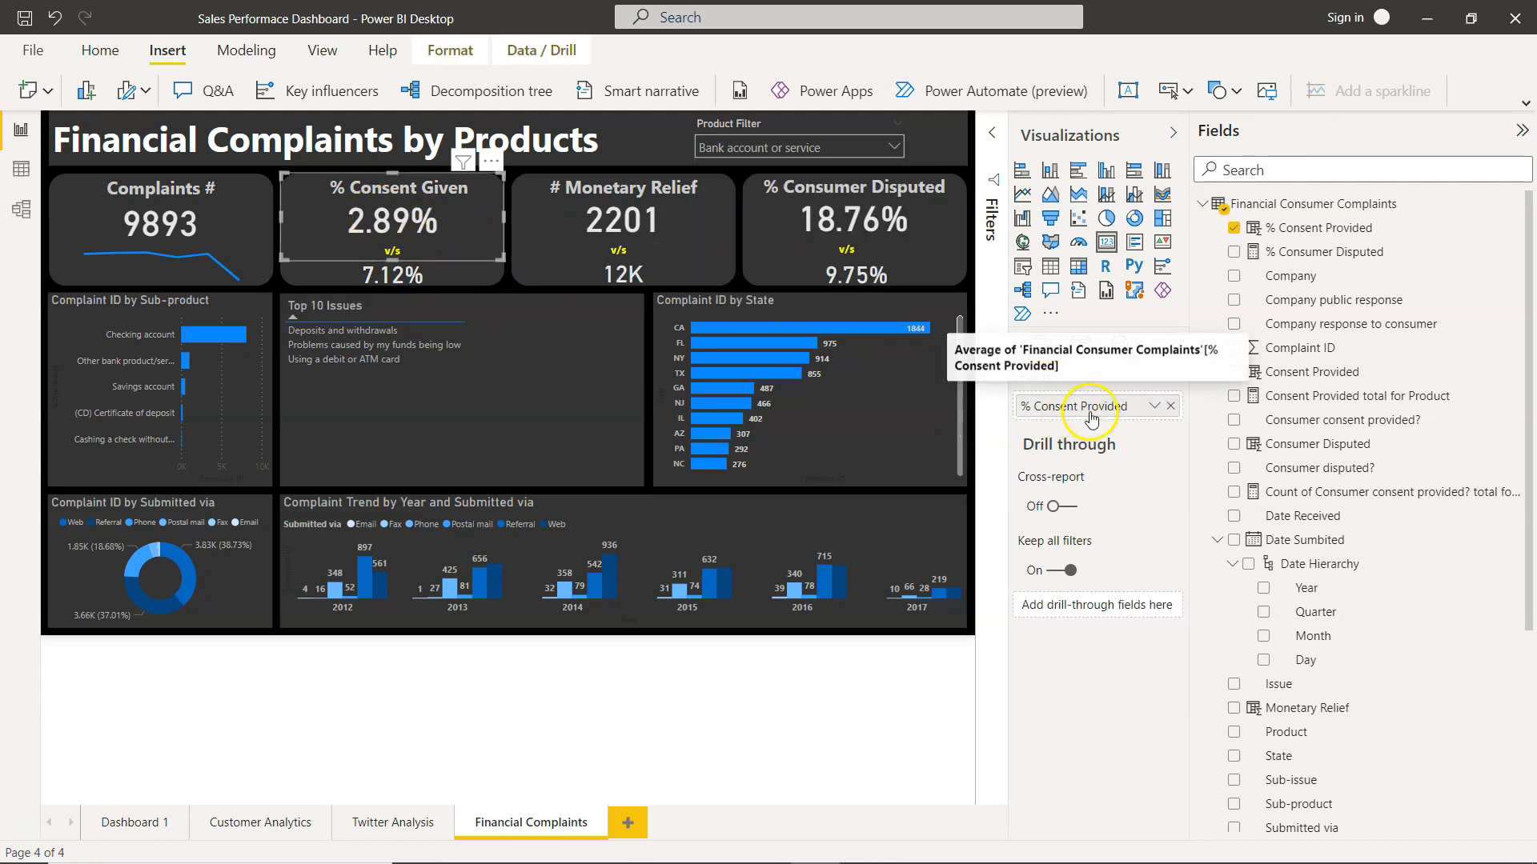
click(1339, 230)
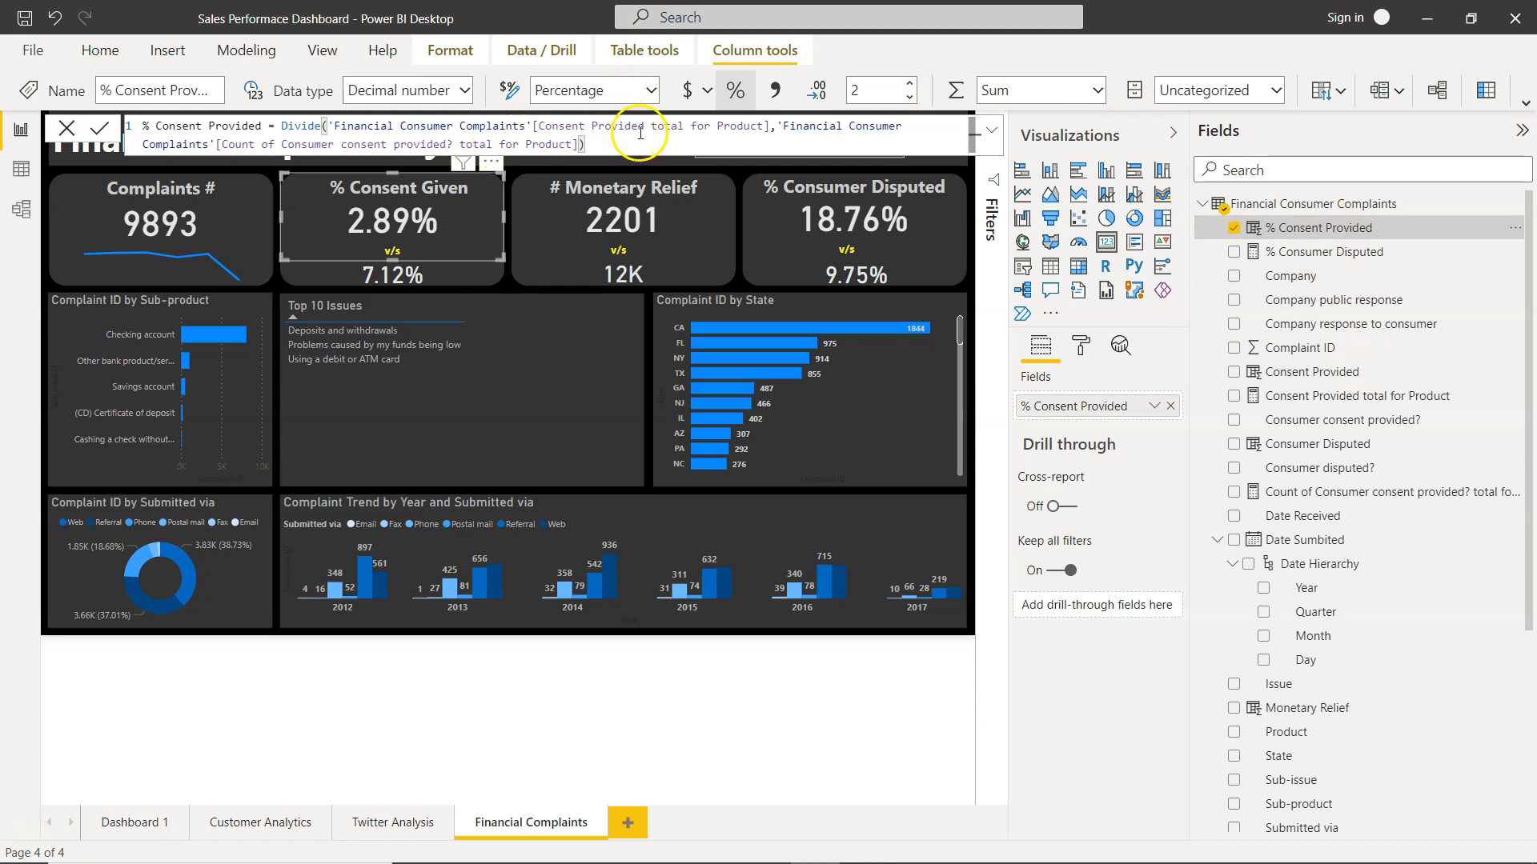
click(1356, 397)
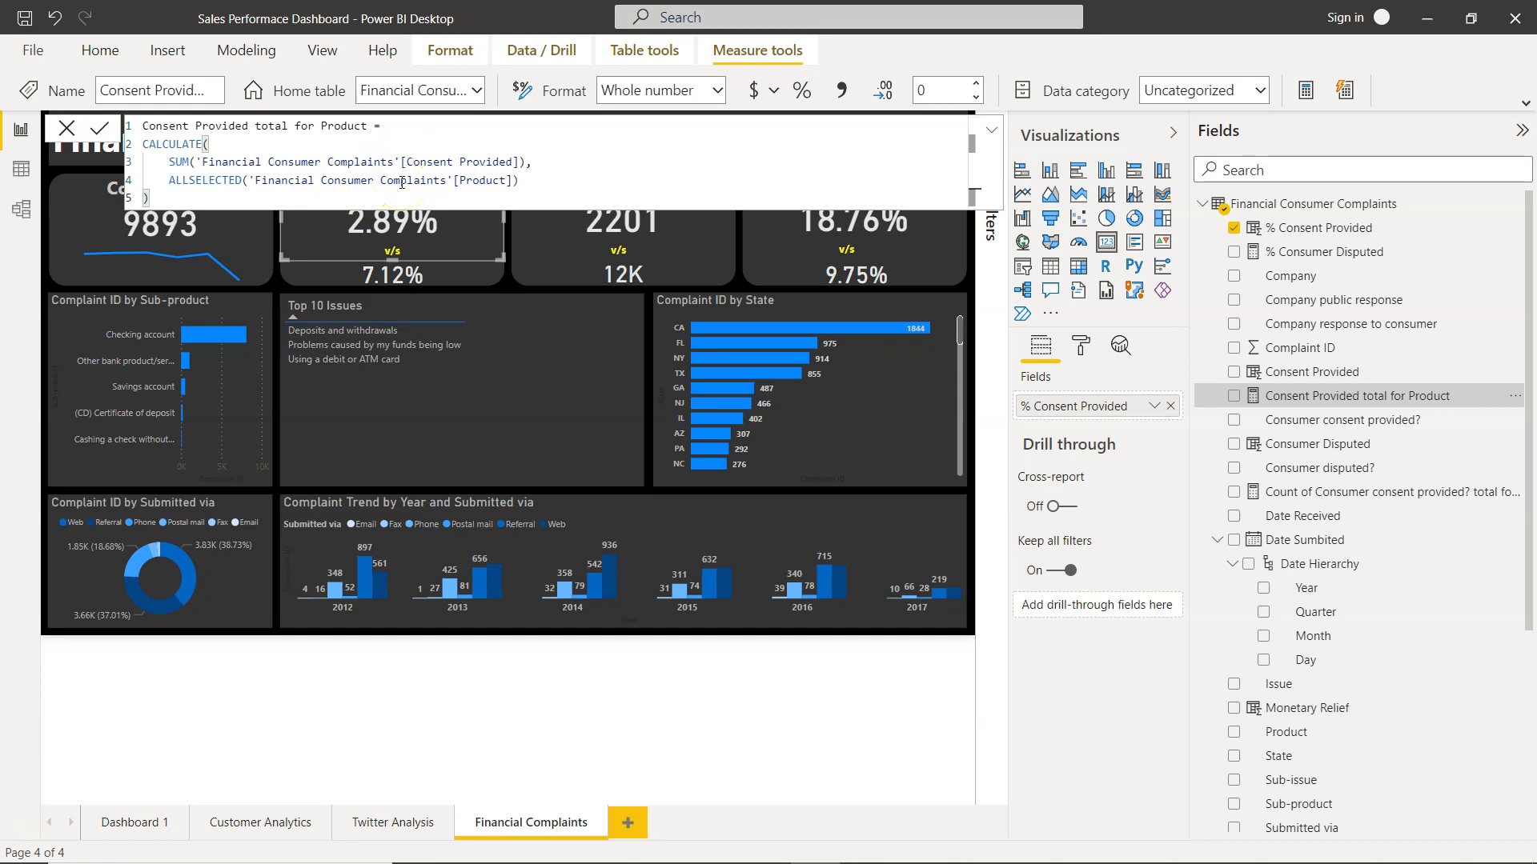
Step: Inspect the formulas of "Consent Provided", "Consent Provided total for Product", "% Consent Provided" and "Count of Consumer consent provided? total for Product"
click(1299, 374)
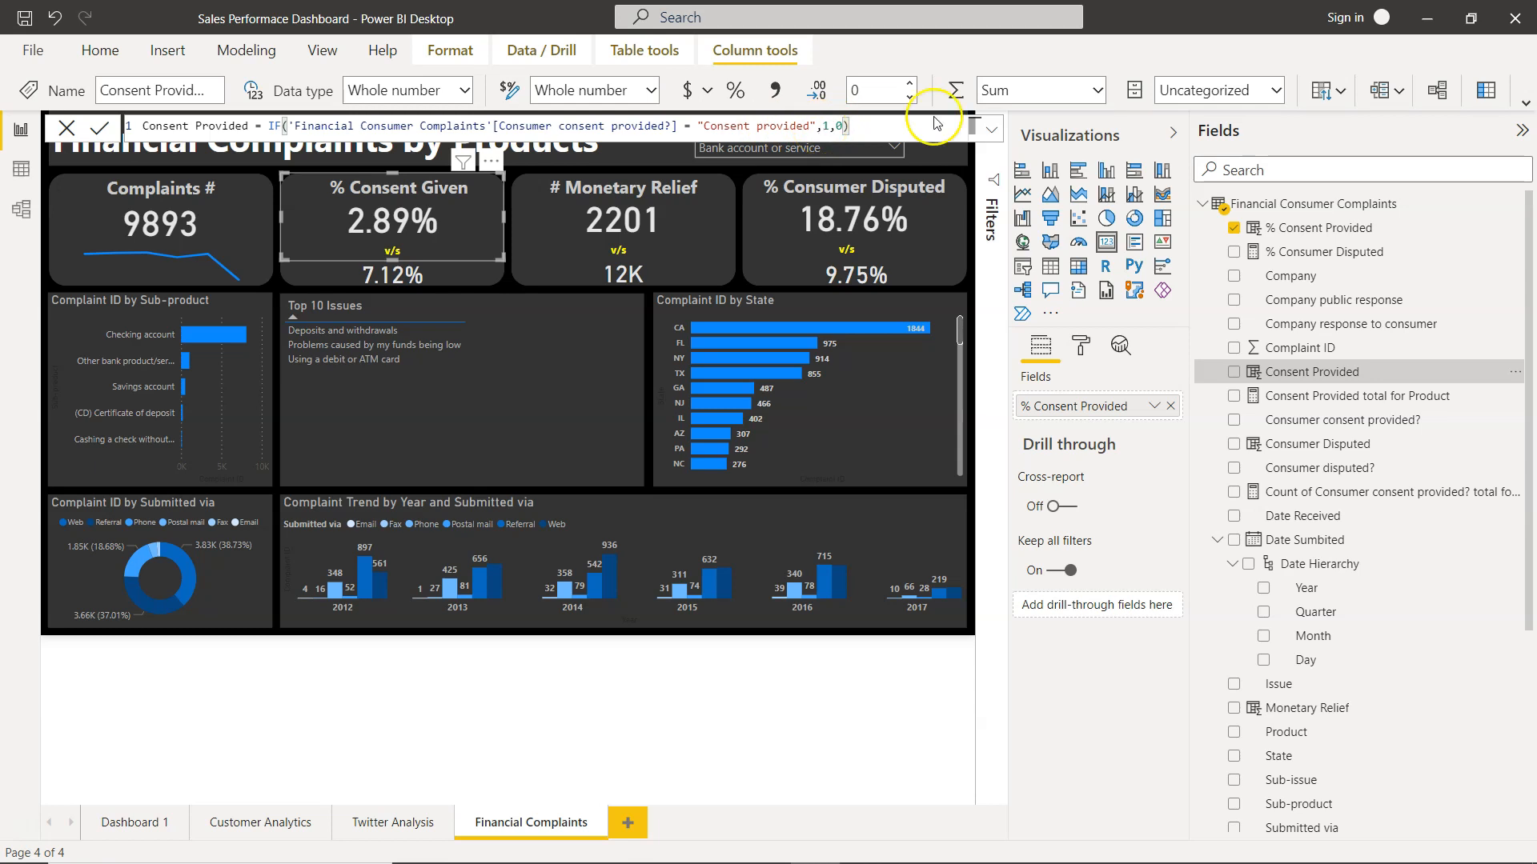
click(1333, 397)
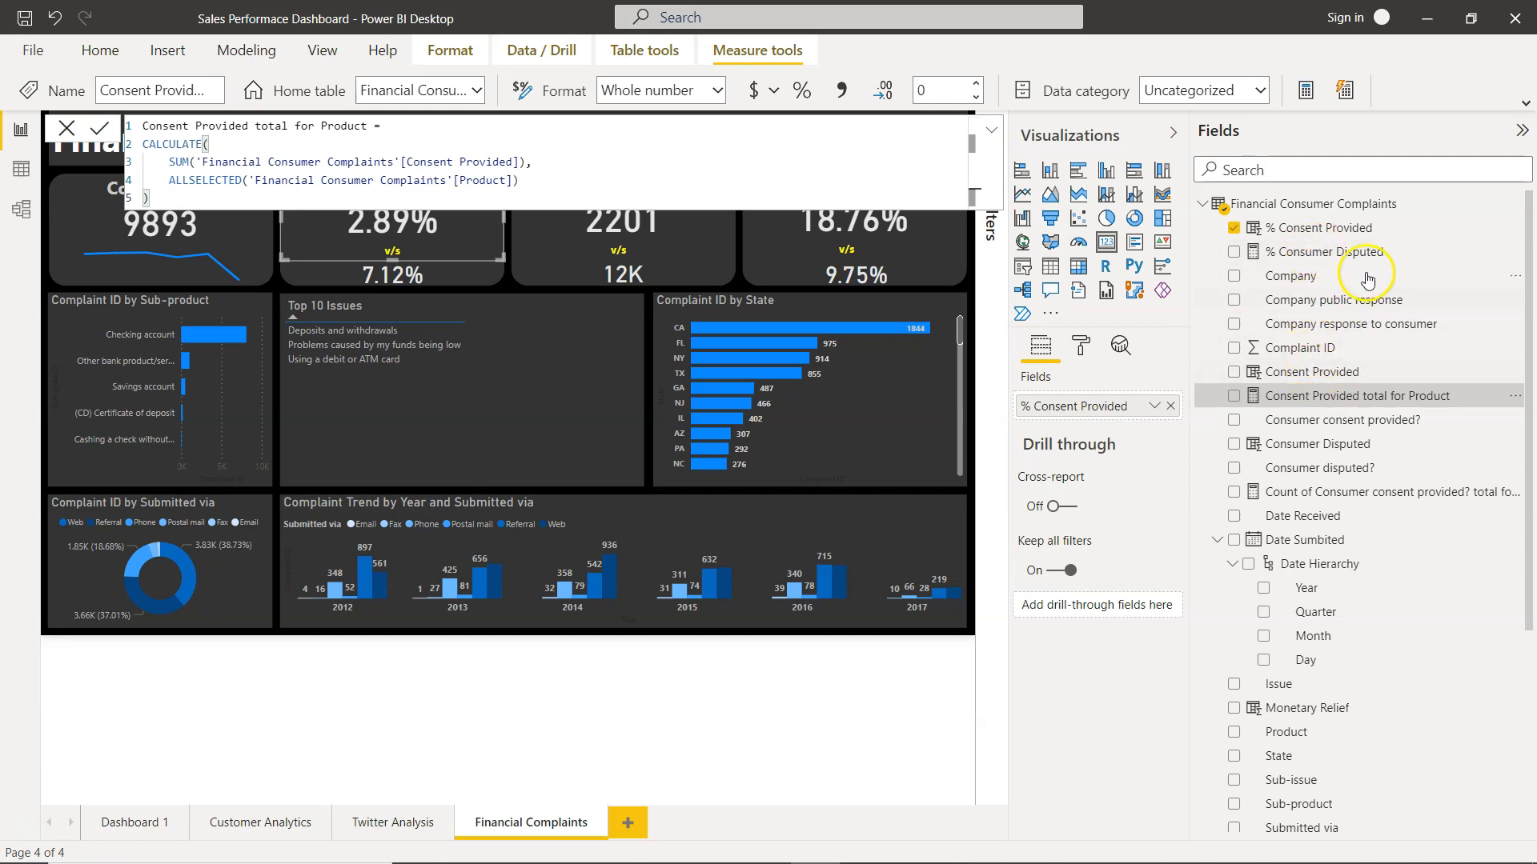
click(1332, 235)
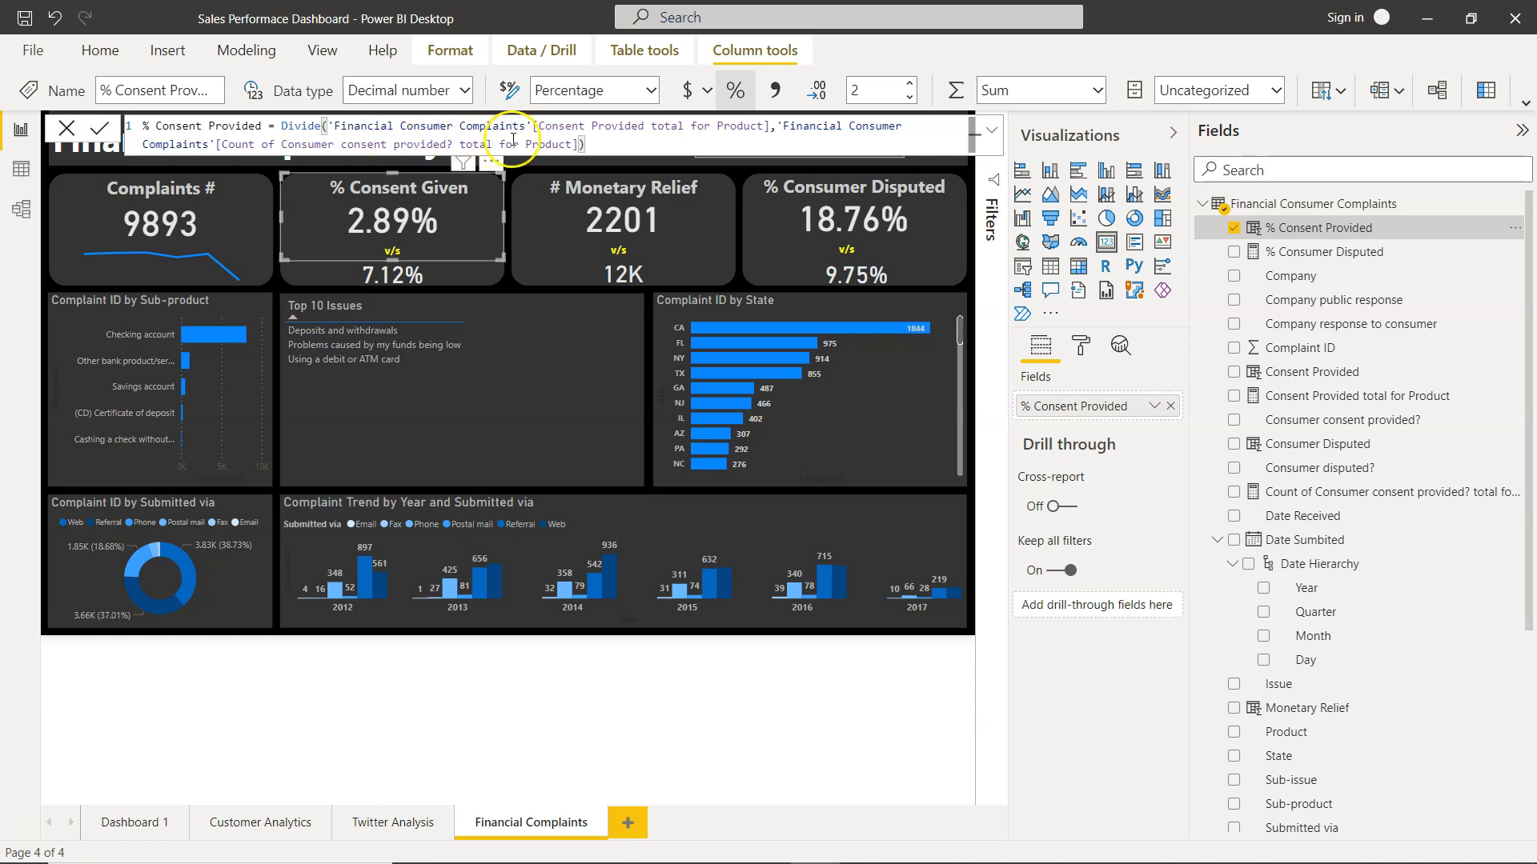
click(1363, 498)
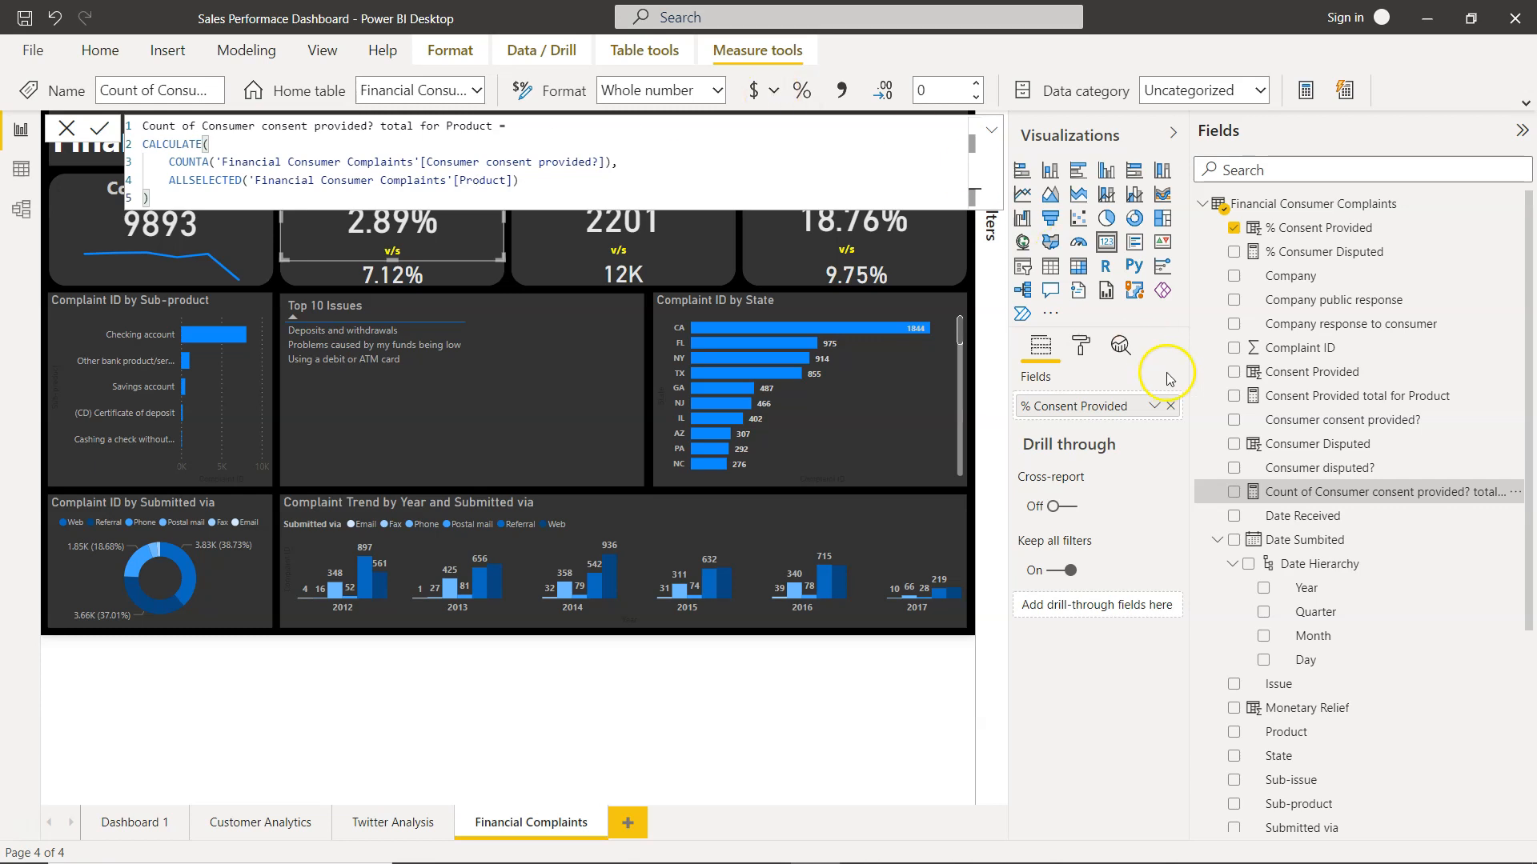
click(1140, 681)
Step: Select the % Consent Given card and recheck the formulas of "Consent Provided" and the two product-level consent totals
click(441, 229)
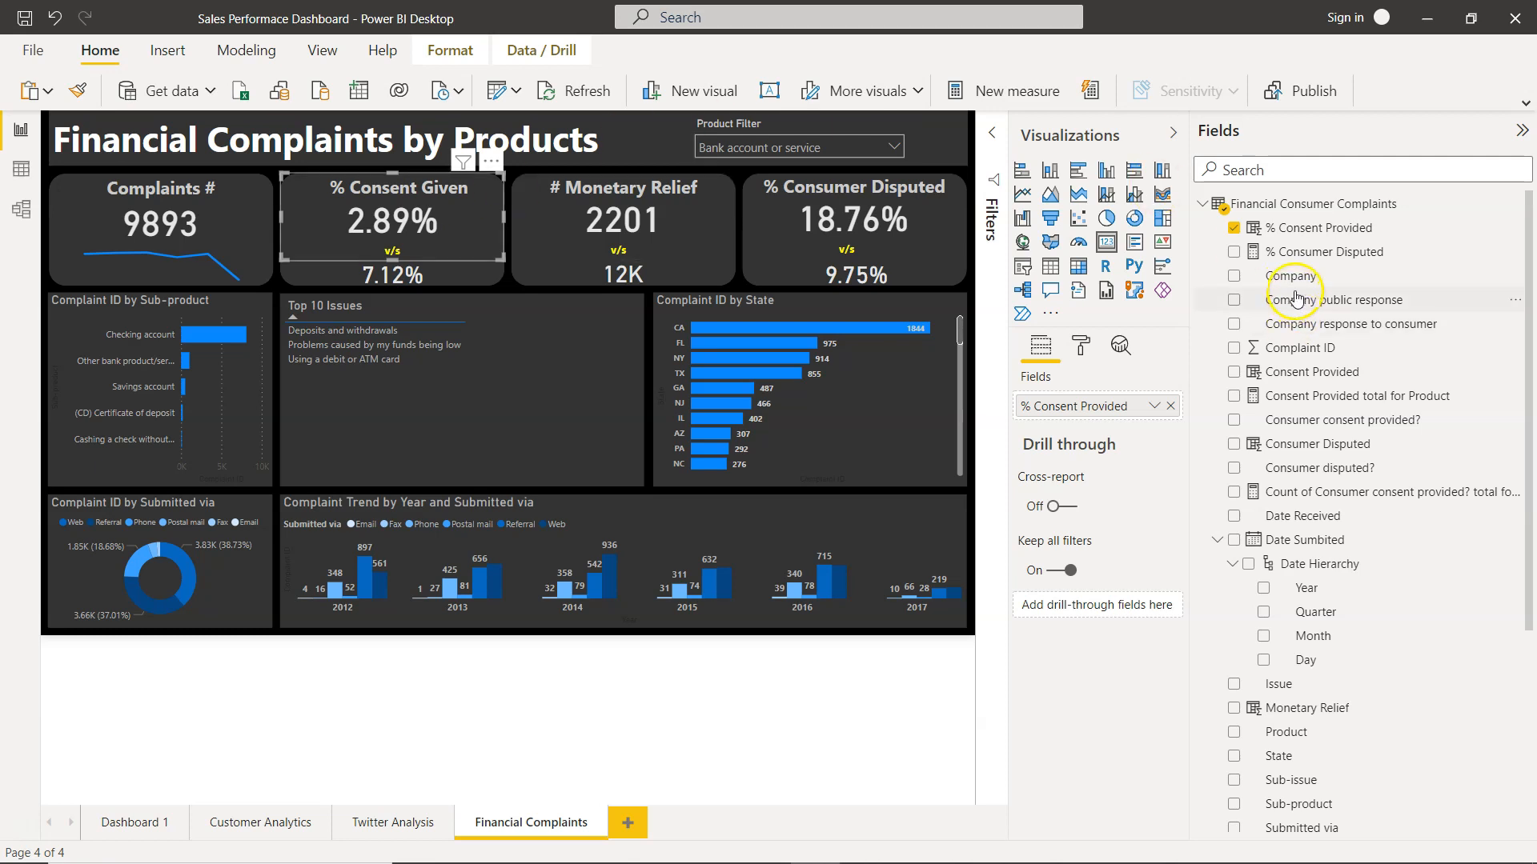
click(1321, 383)
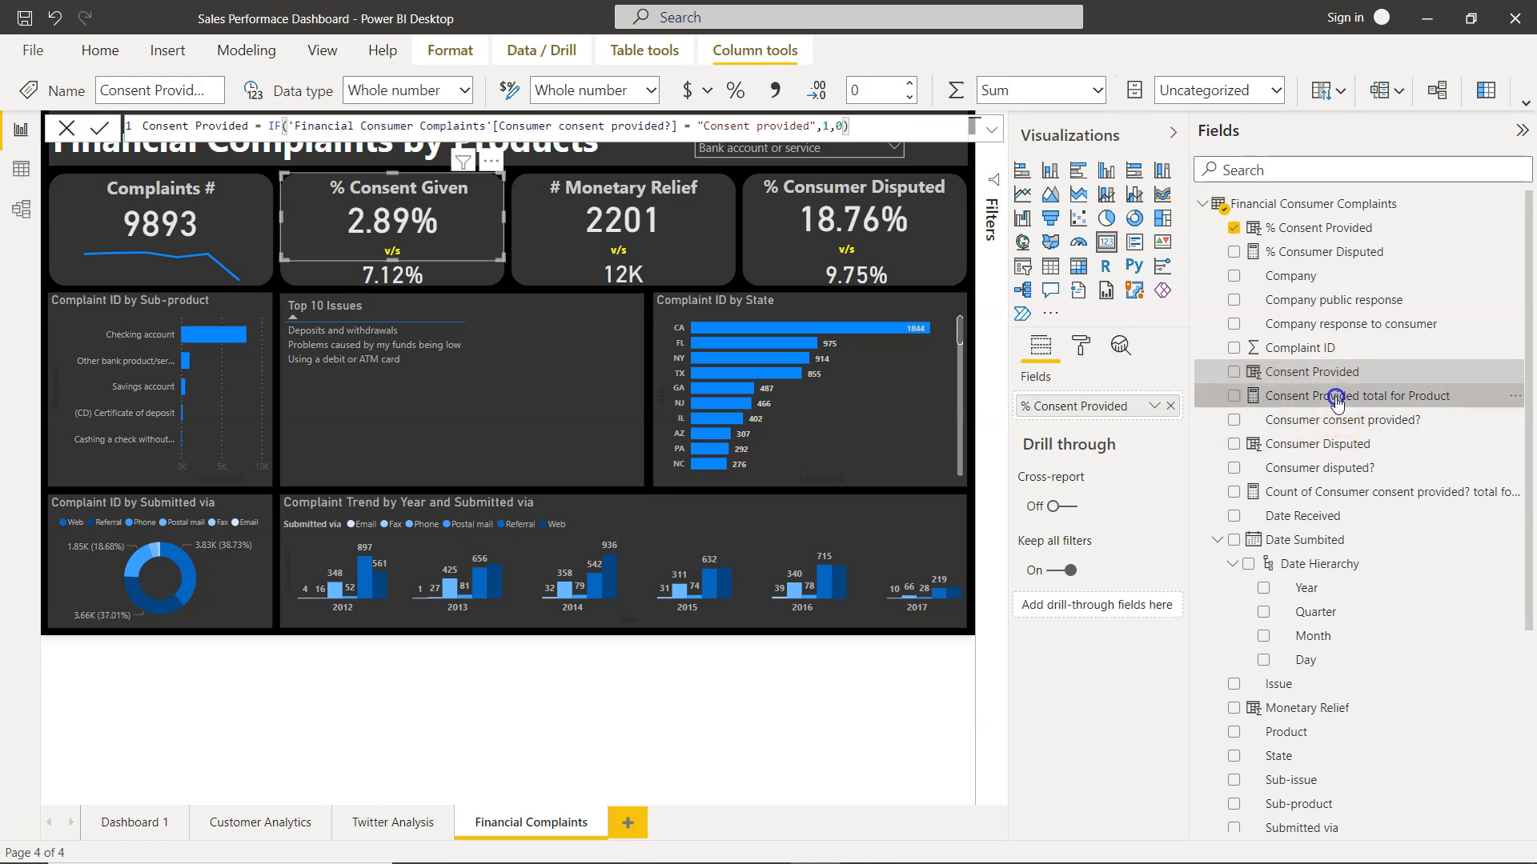
click(1335, 397)
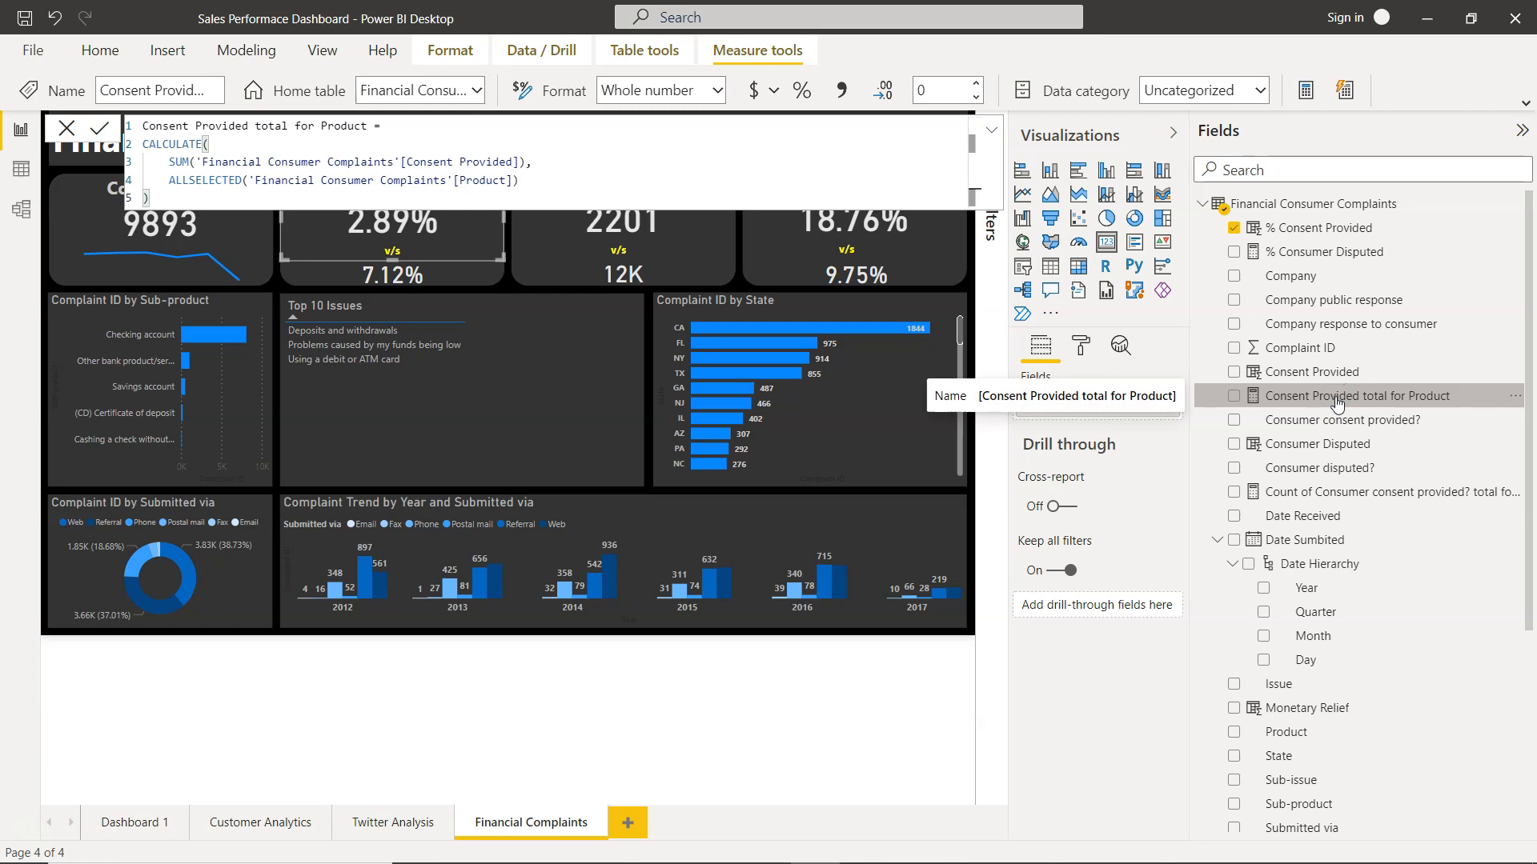
click(1346, 494)
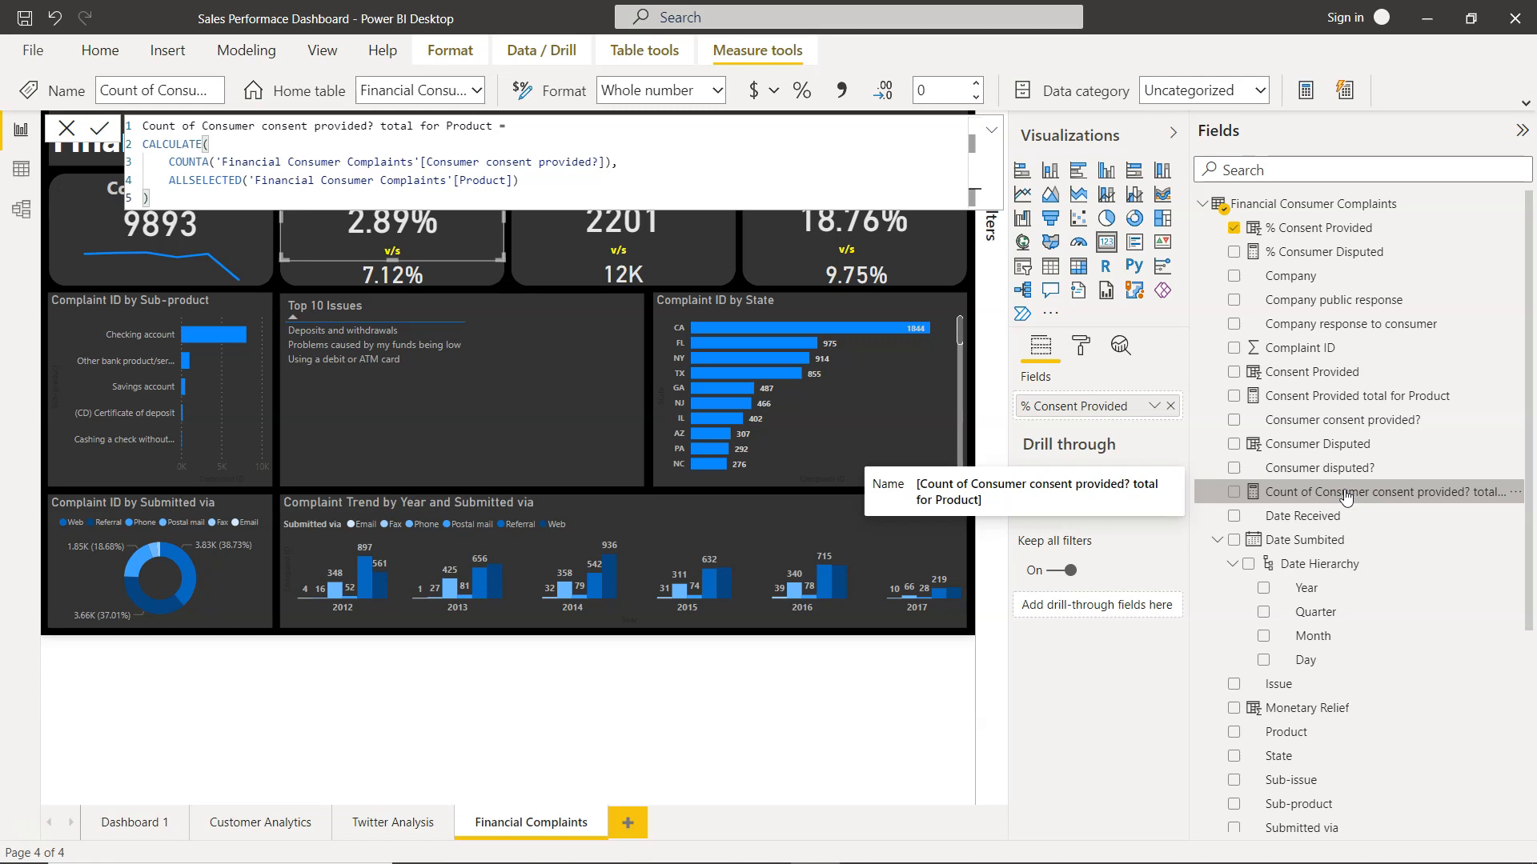
click(713, 371)
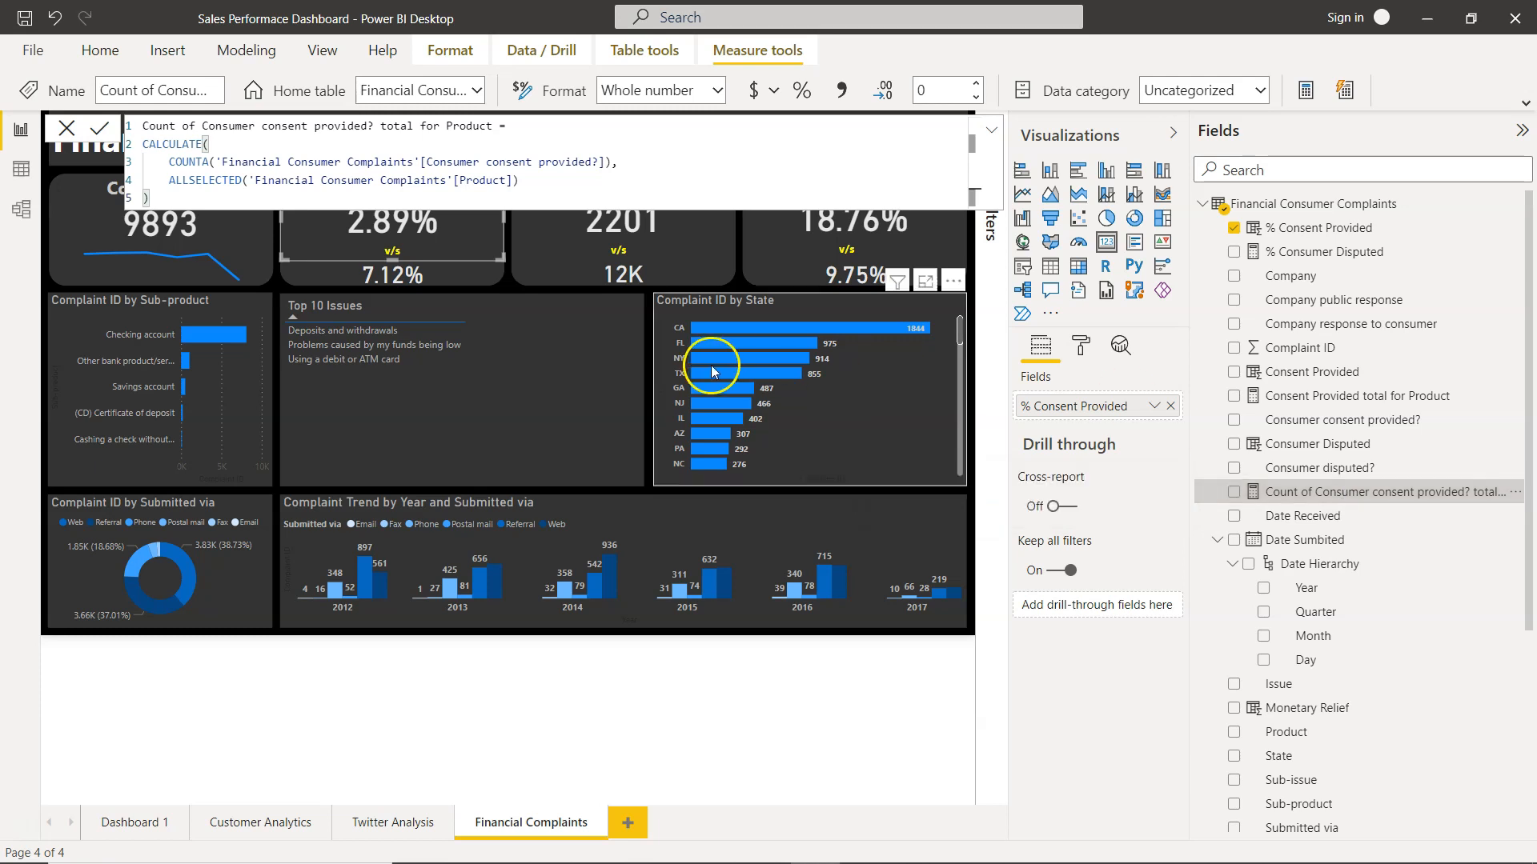
Step: Select the overall percentage card beneath % Consent Given and locate its "Total % Consent Given" measure among the fields
click(474, 277)
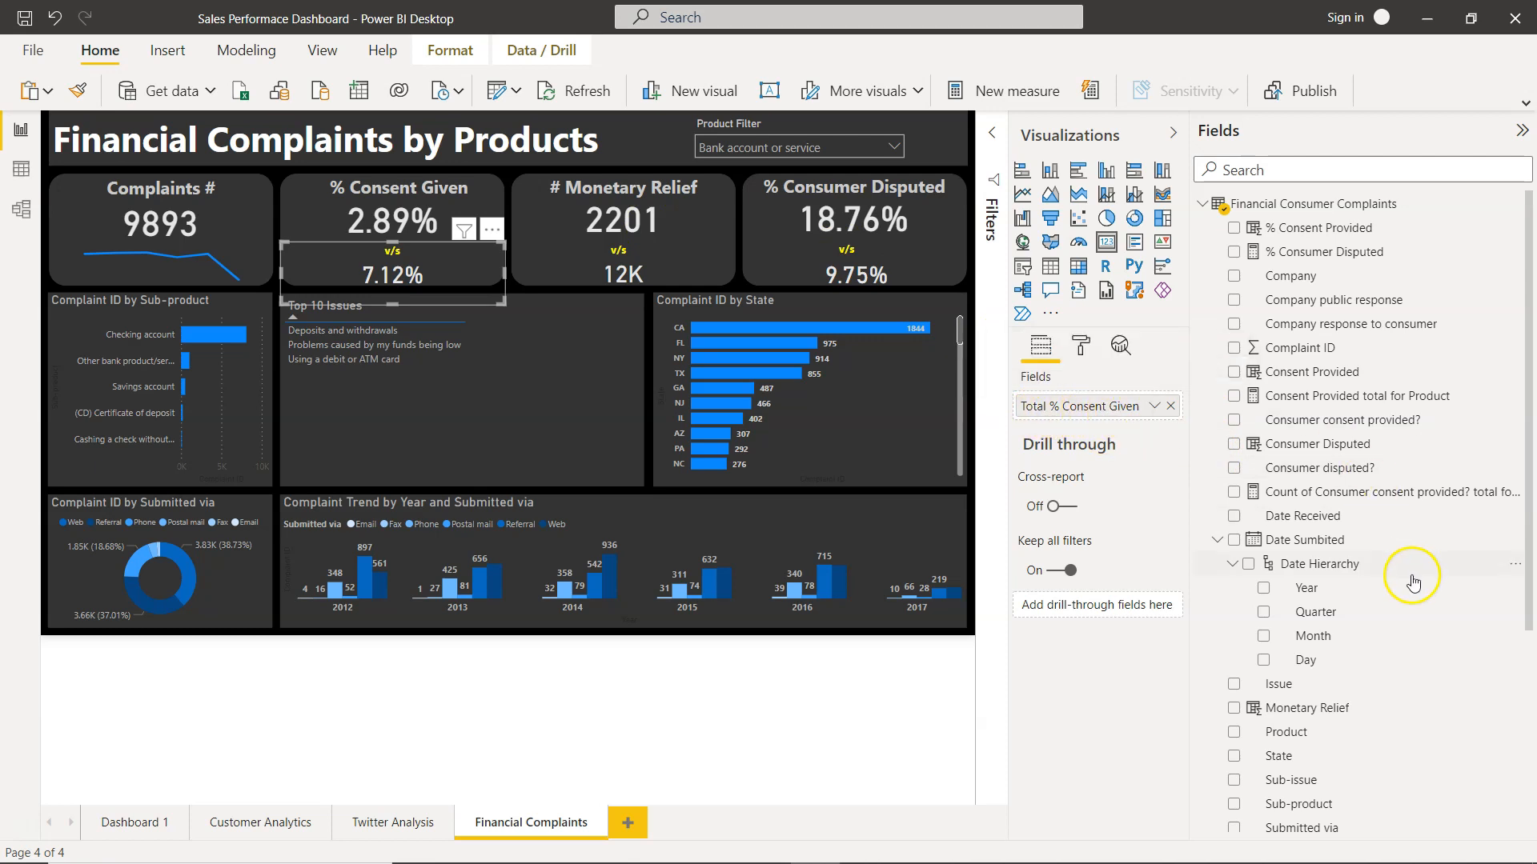
scroll(1426, 671, down, 2)
scroll(1425, 671, down, 3)
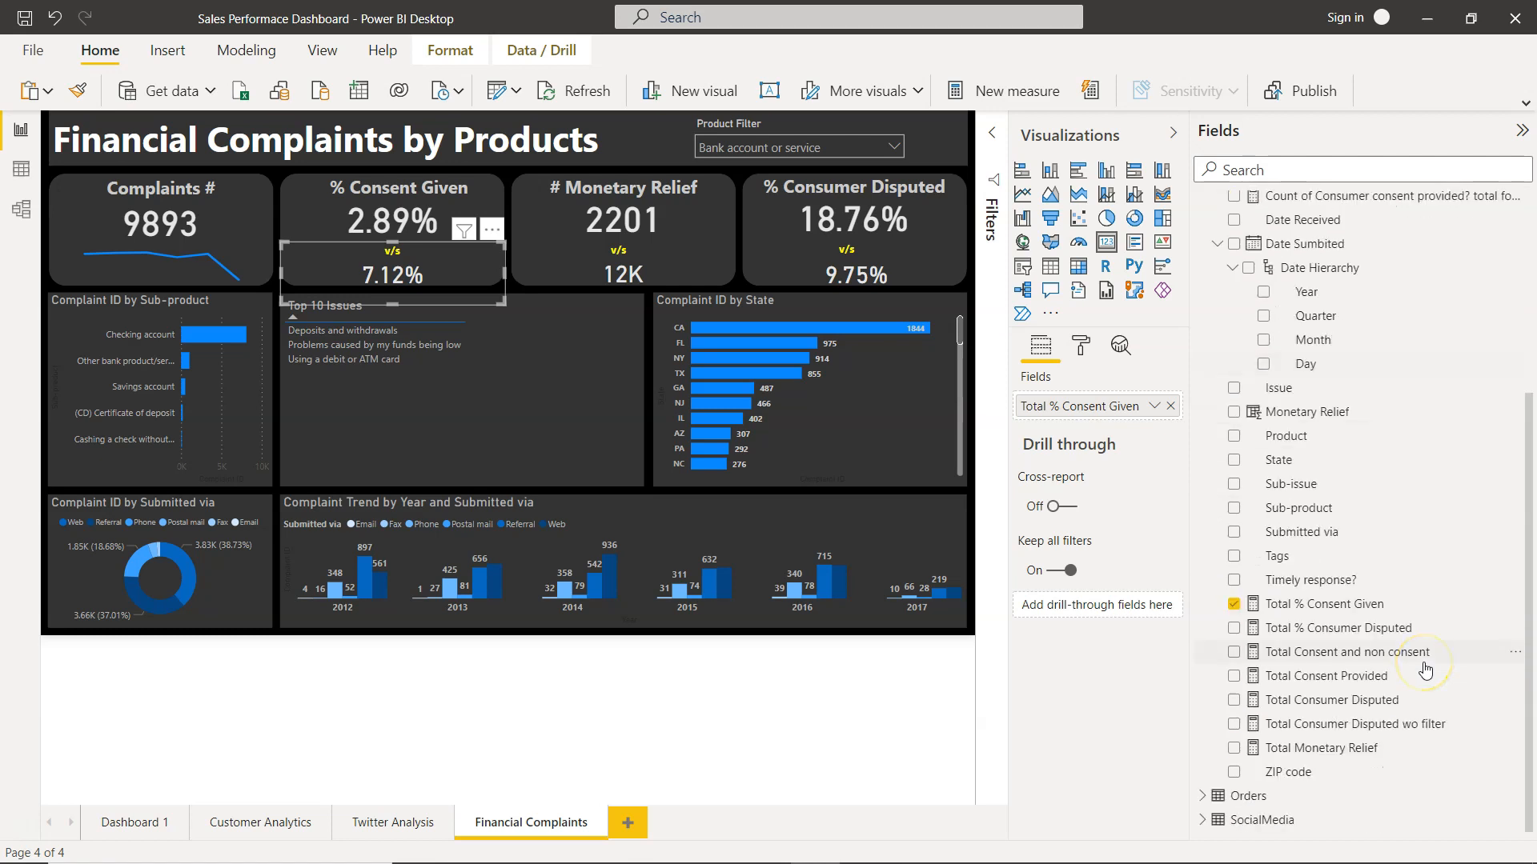
drag(1370, 615, 401, 232)
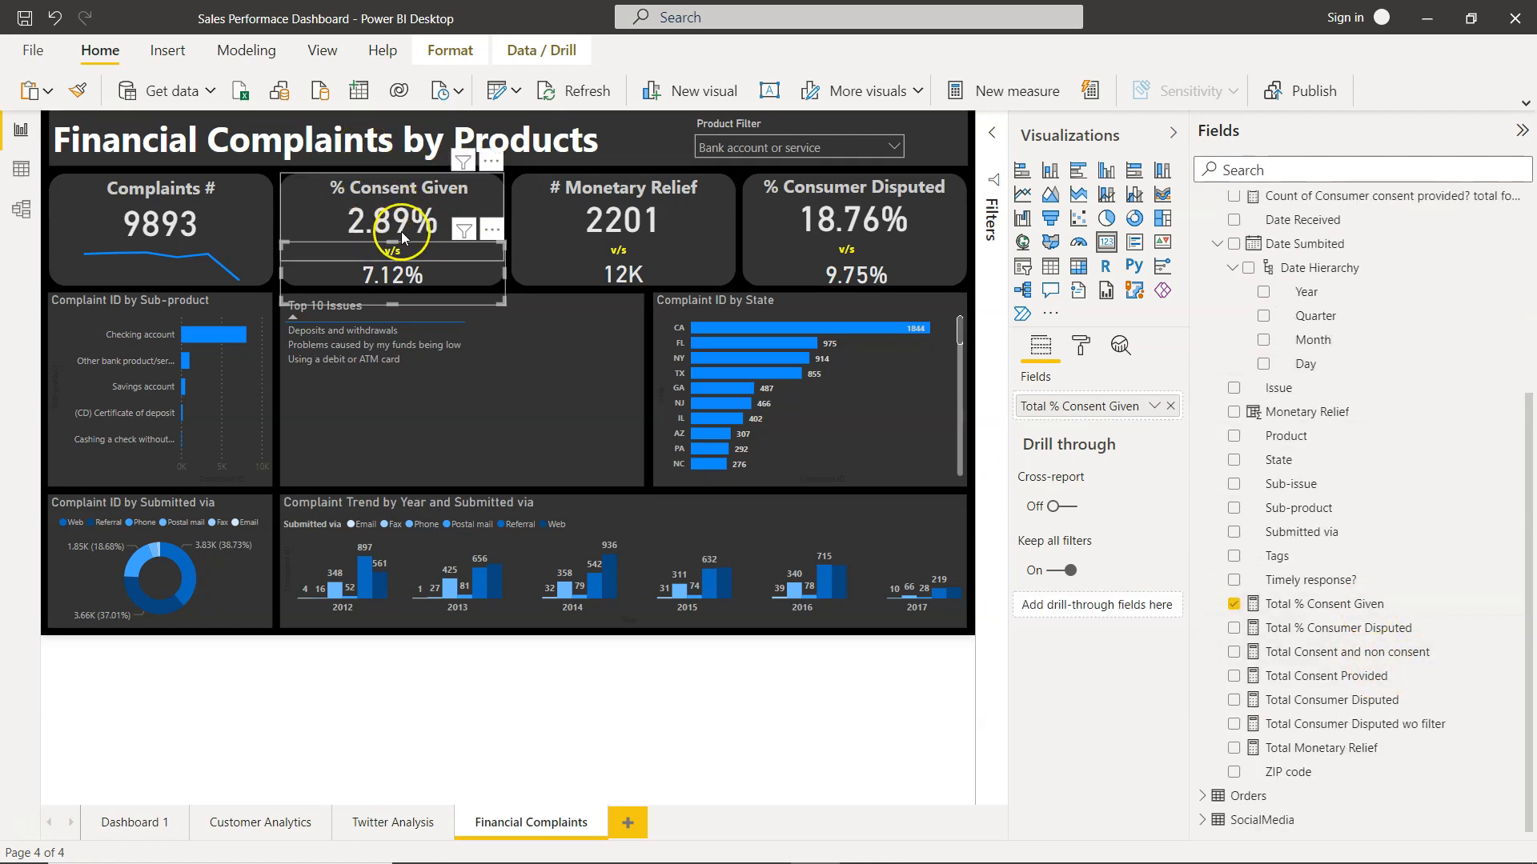
Step: Filter the dashboard by "Credit card" and reselect the overall consent percentage card
click(815, 148)
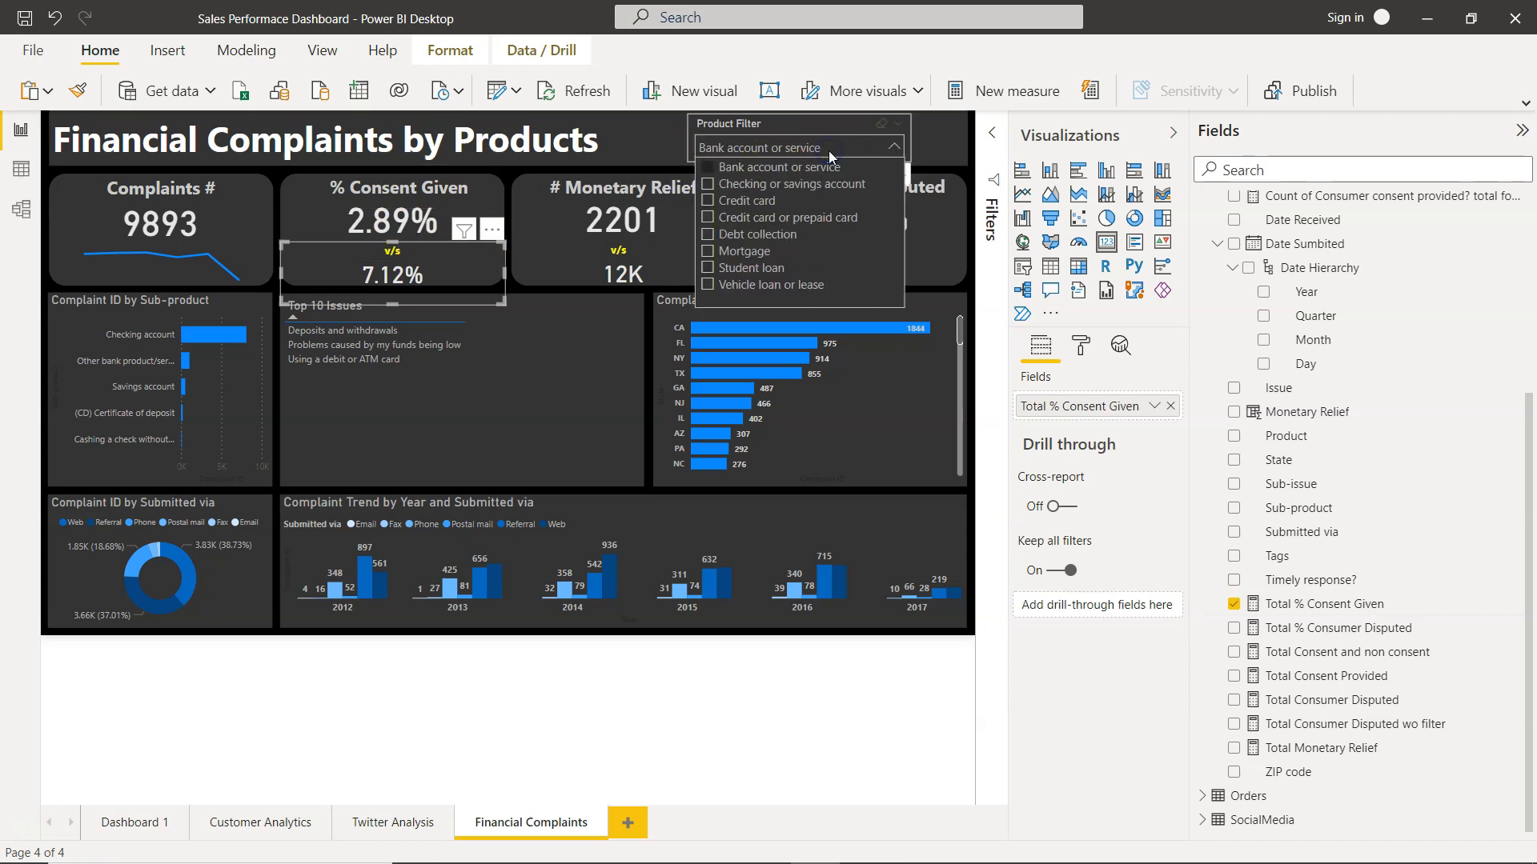
click(753, 201)
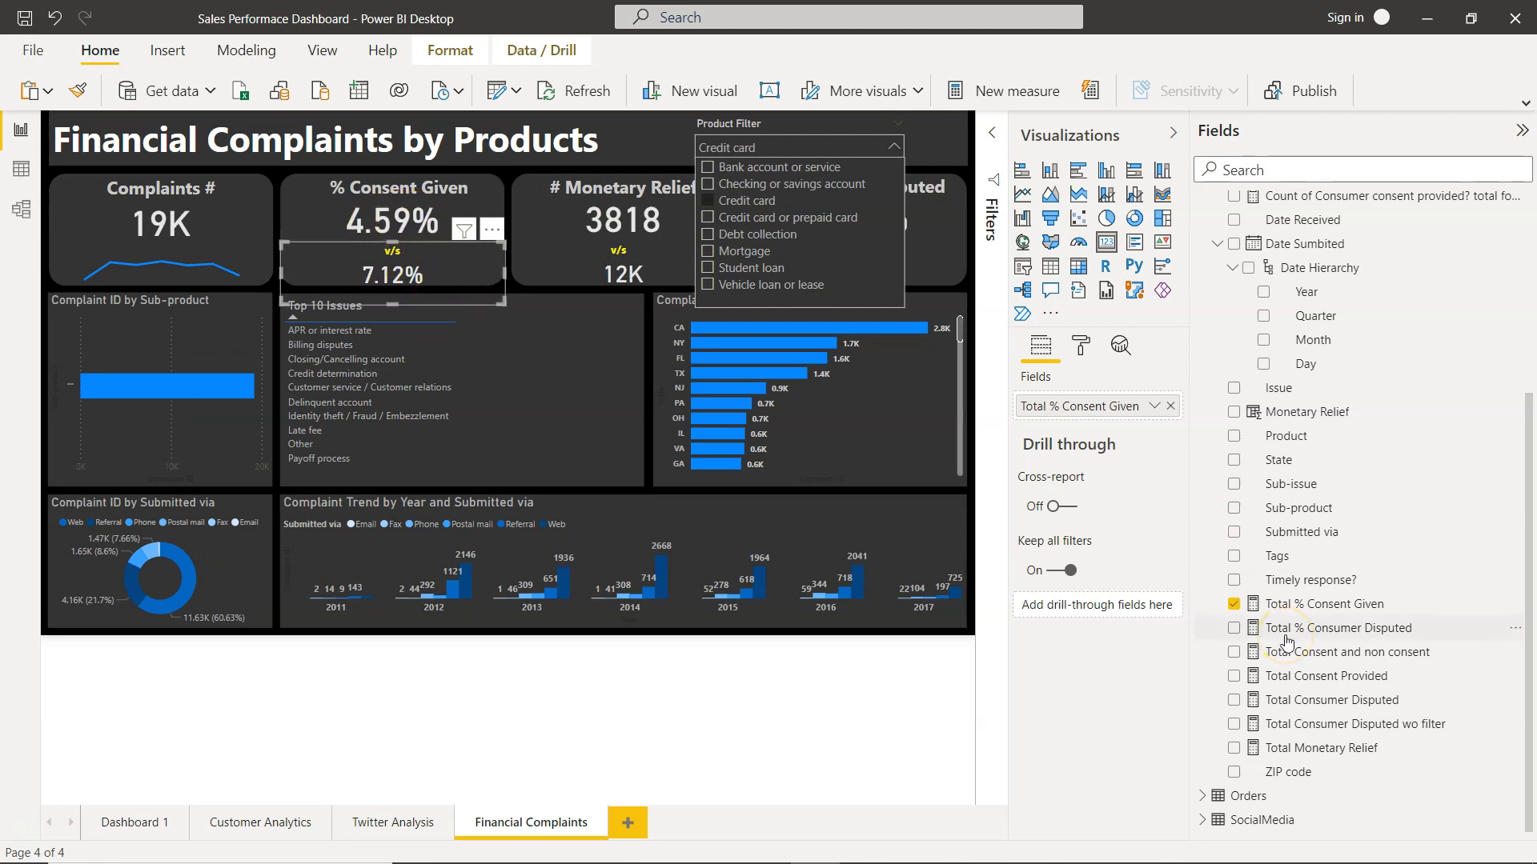
click(473, 284)
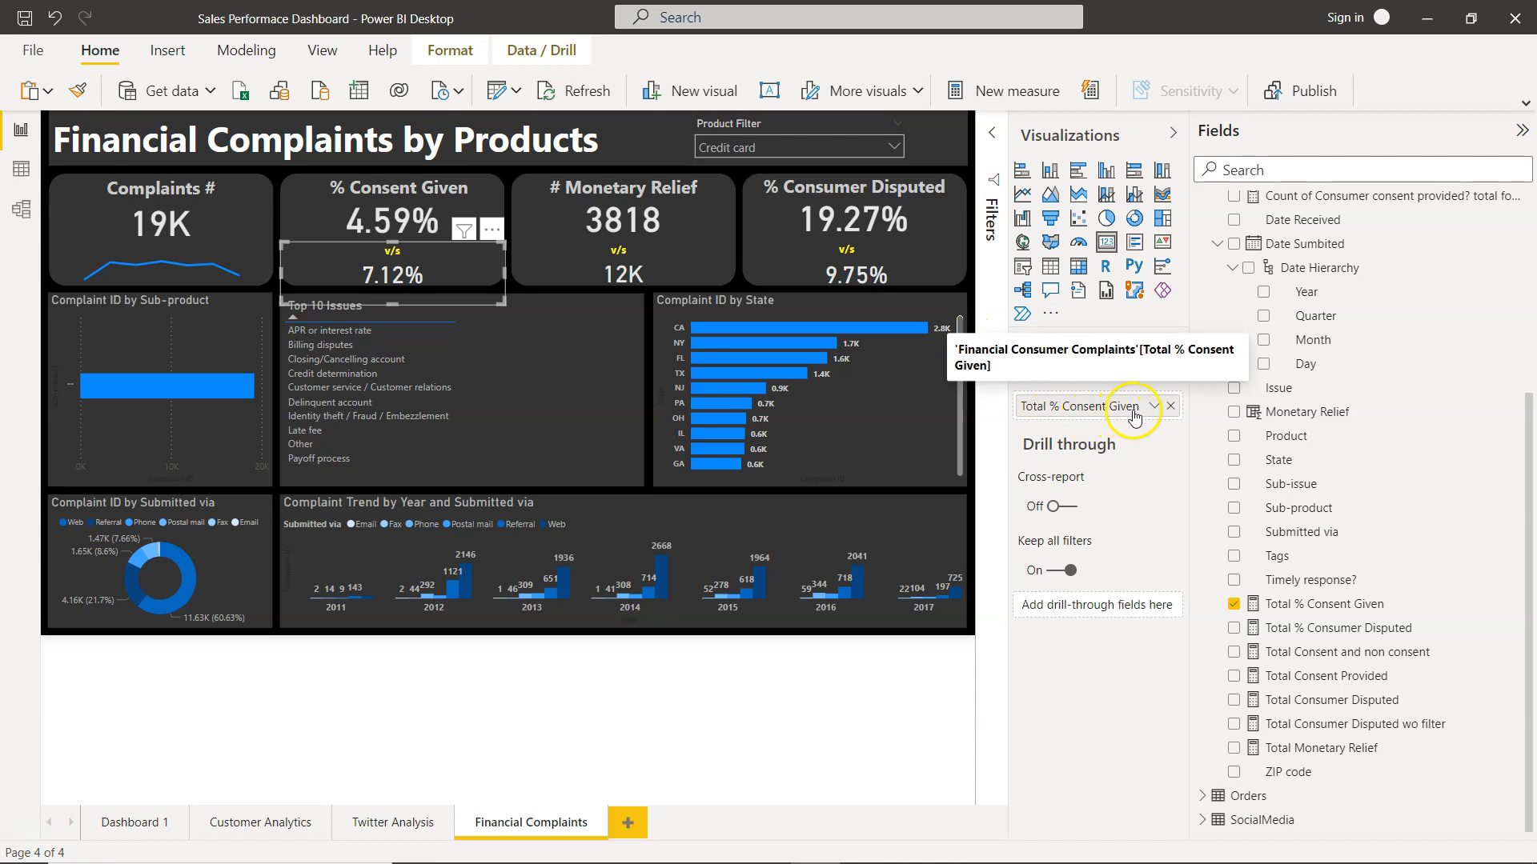
Step: Inspect the formulas of the "Total % Consent Given" and "Total Consent Provided" measures
click(1313, 610)
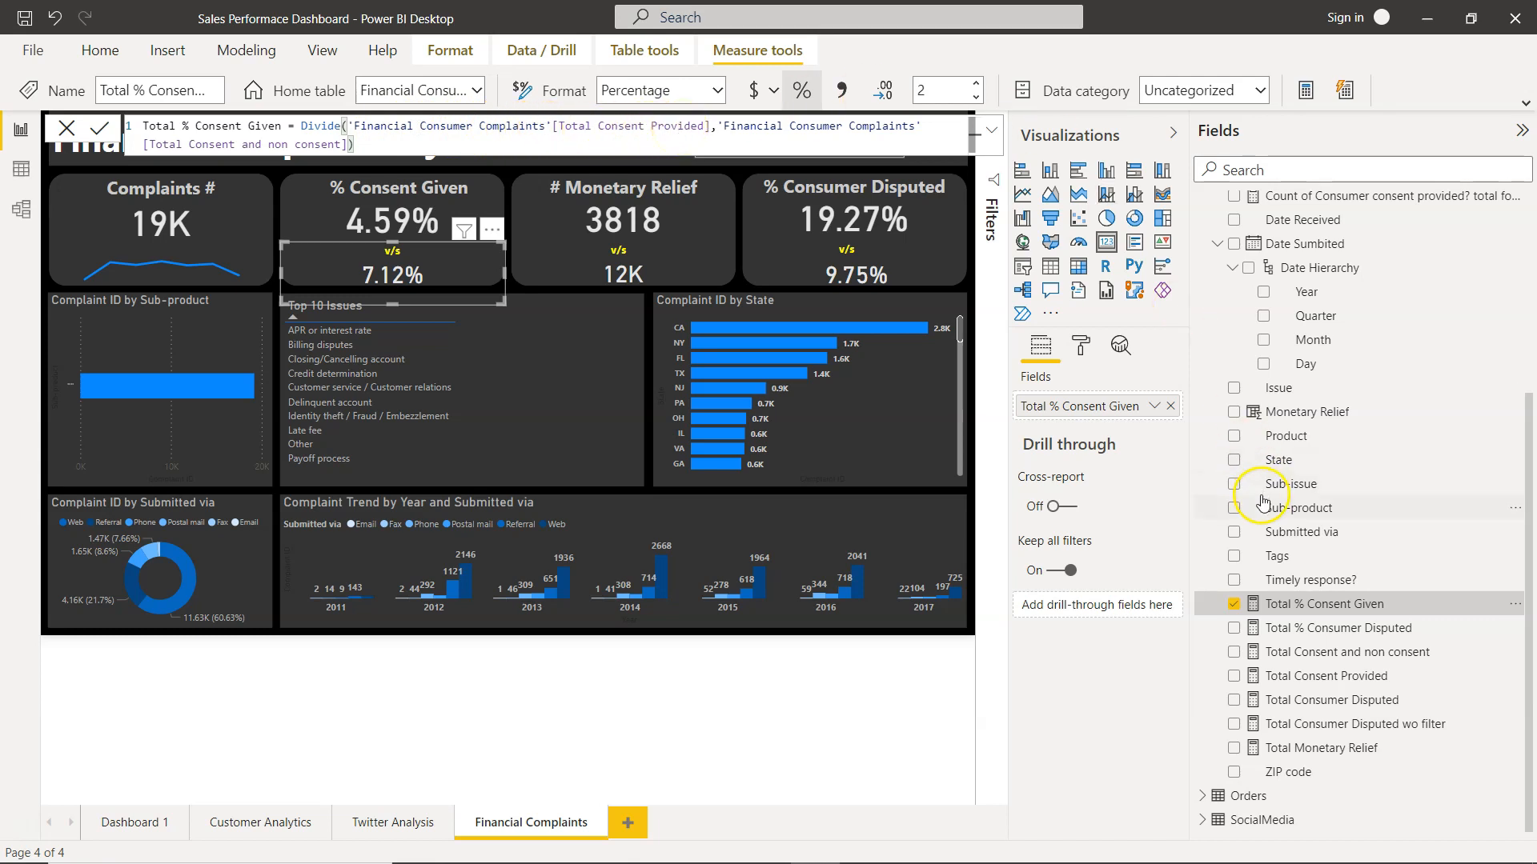
click(1298, 686)
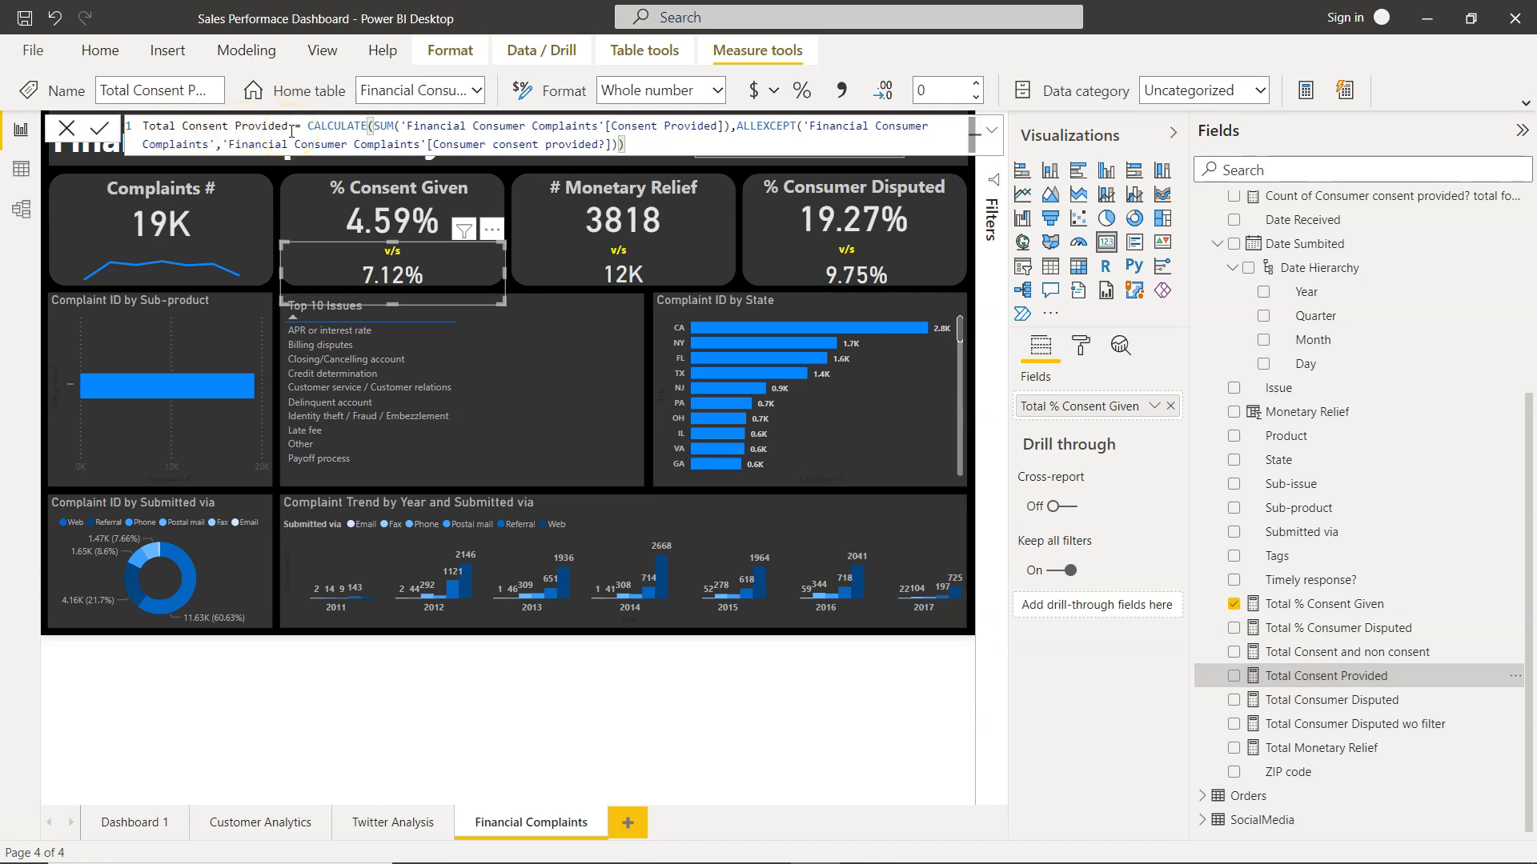
click(402, 131)
Step: Check the IF formula of the "Consent Provided" column and return to the "Total Consent Provided" measure
scroll(1380, 425, up, 4)
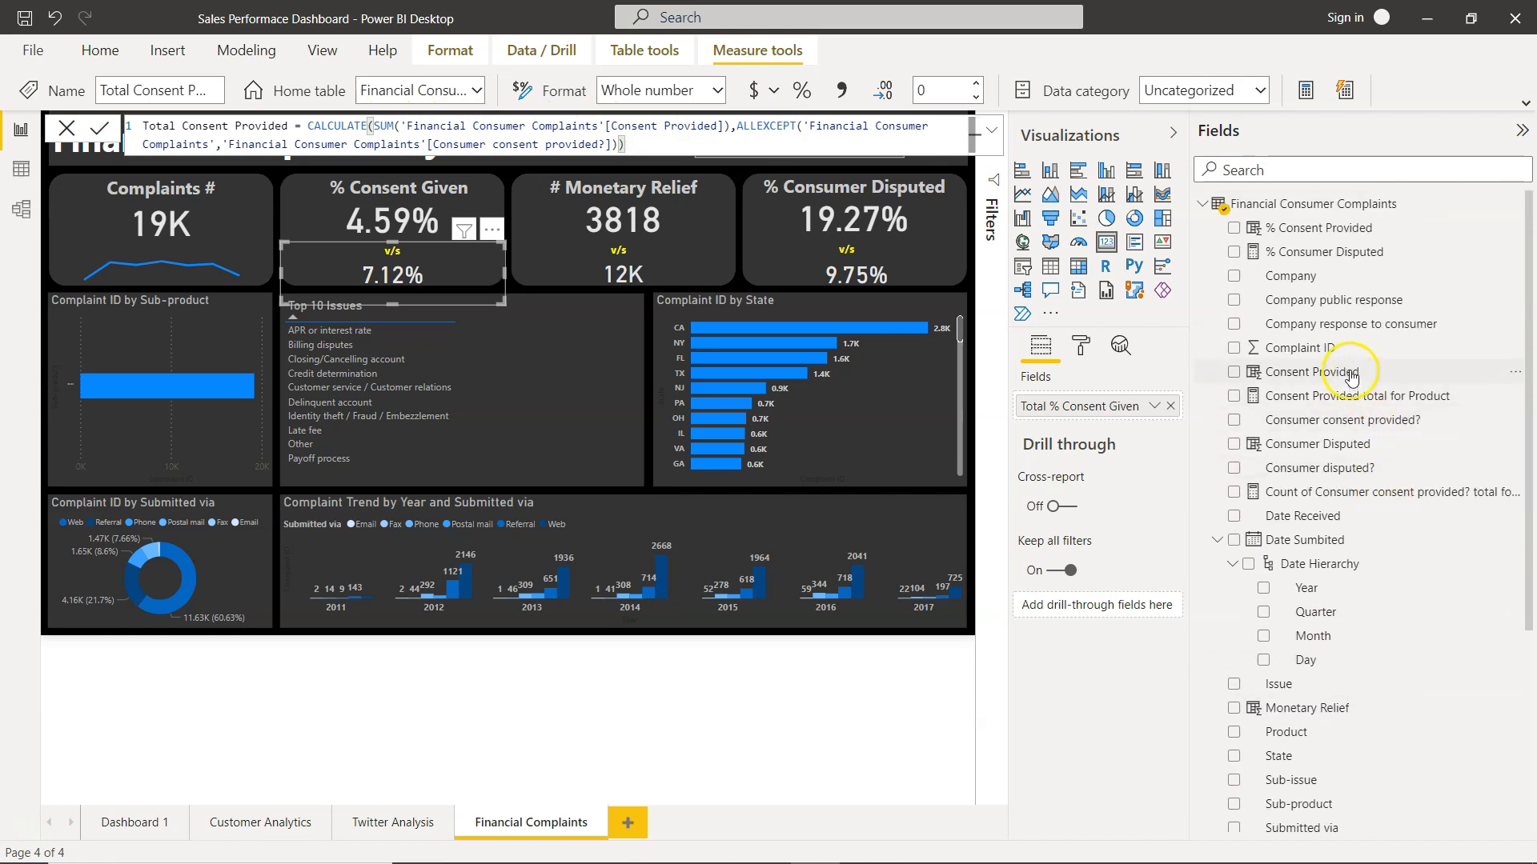
click(1352, 374)
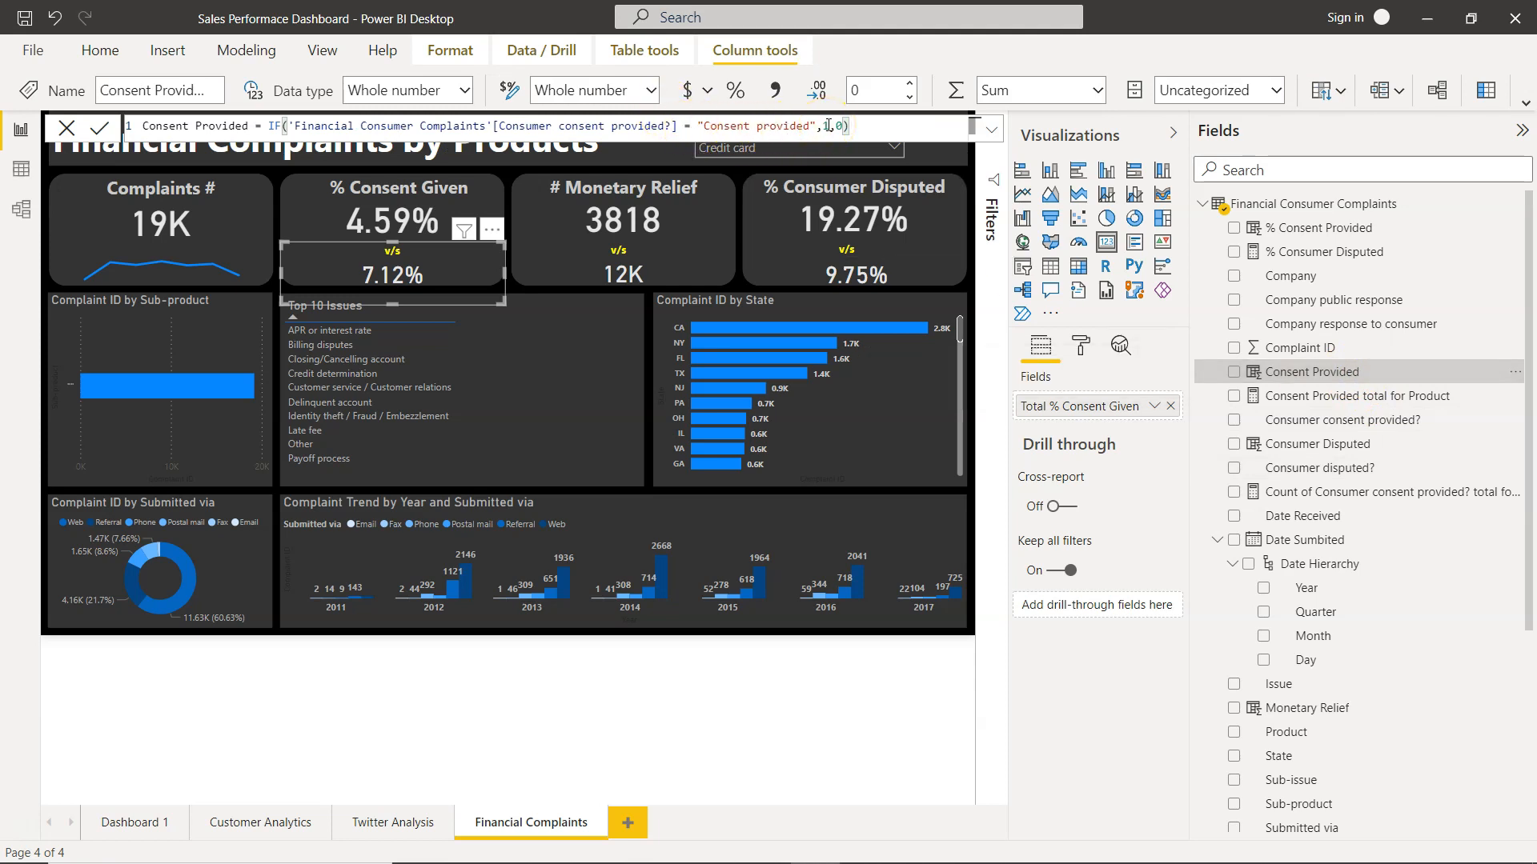
scroll(1299, 531, down, 4)
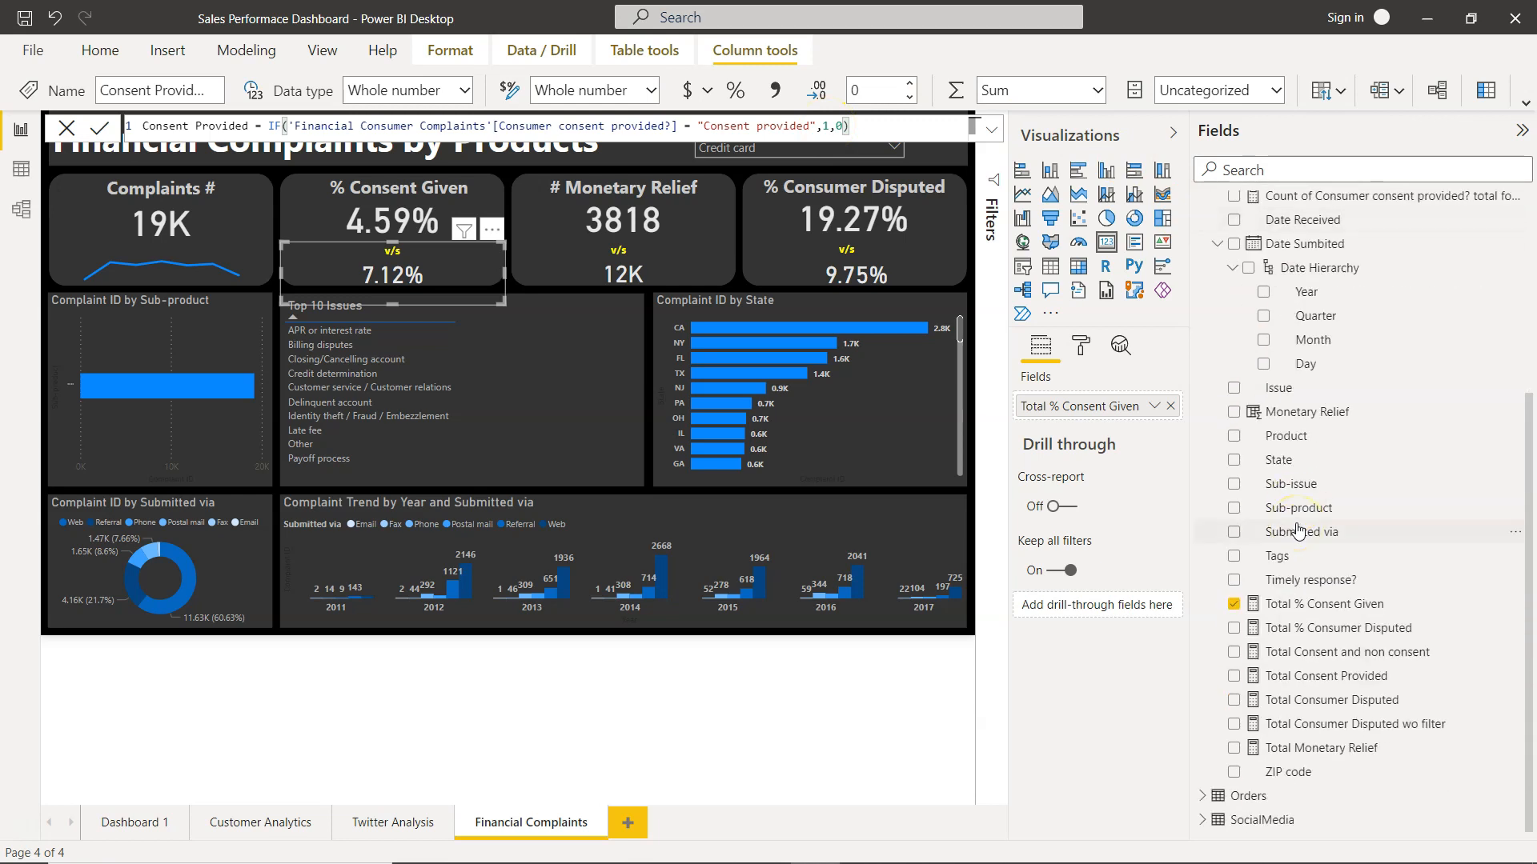
click(1319, 678)
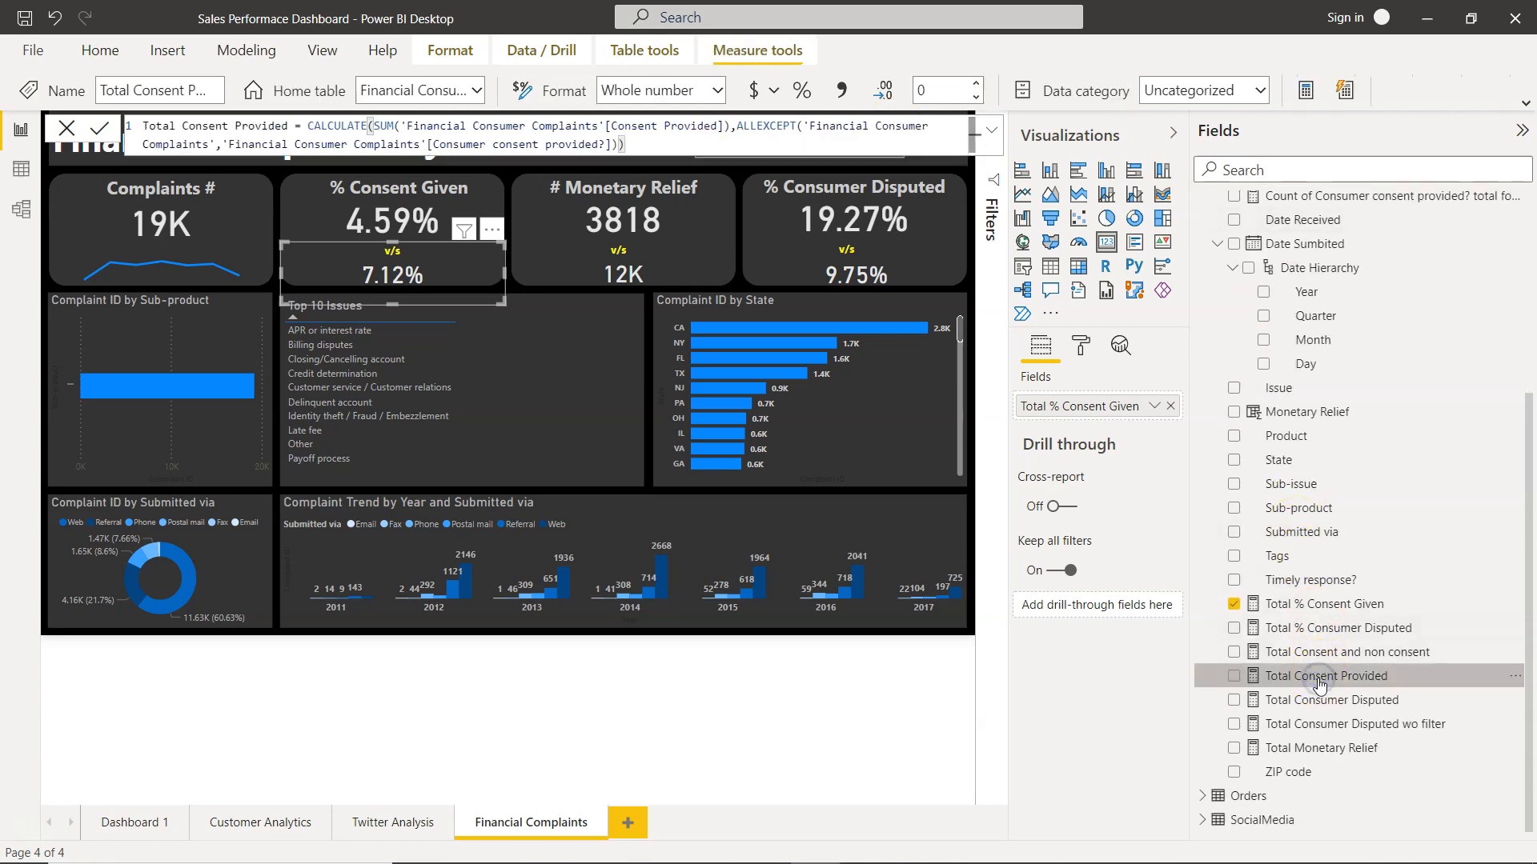
Step: Examine the ALLEXCEPT argument in "Total Consent Provided" and locate the "Consumer consent provided?" field it references
click(653, 146)
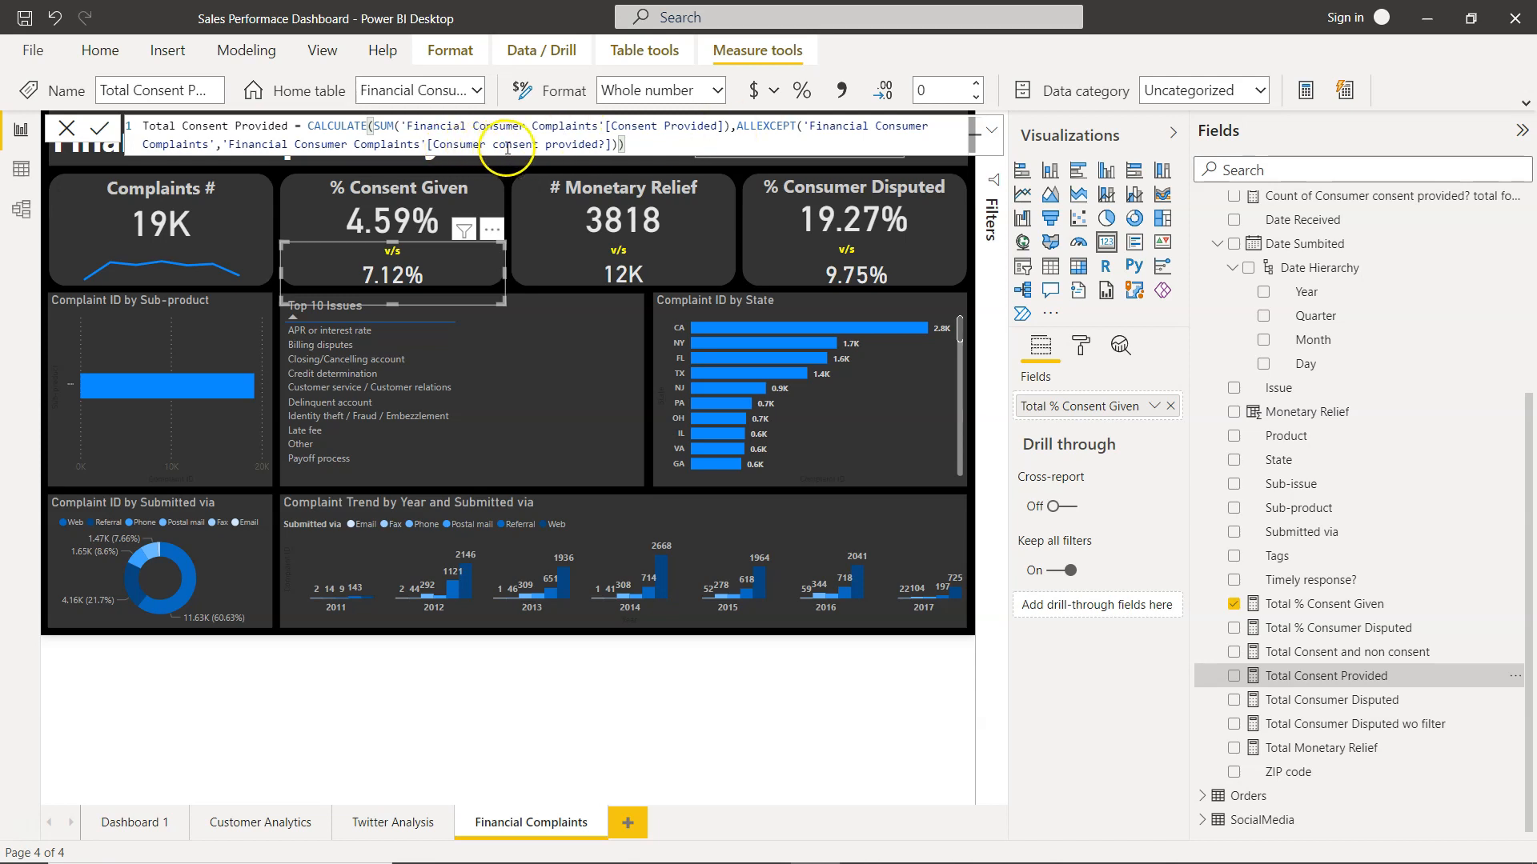
click(602, 142)
key(BackSpace)
text(?)
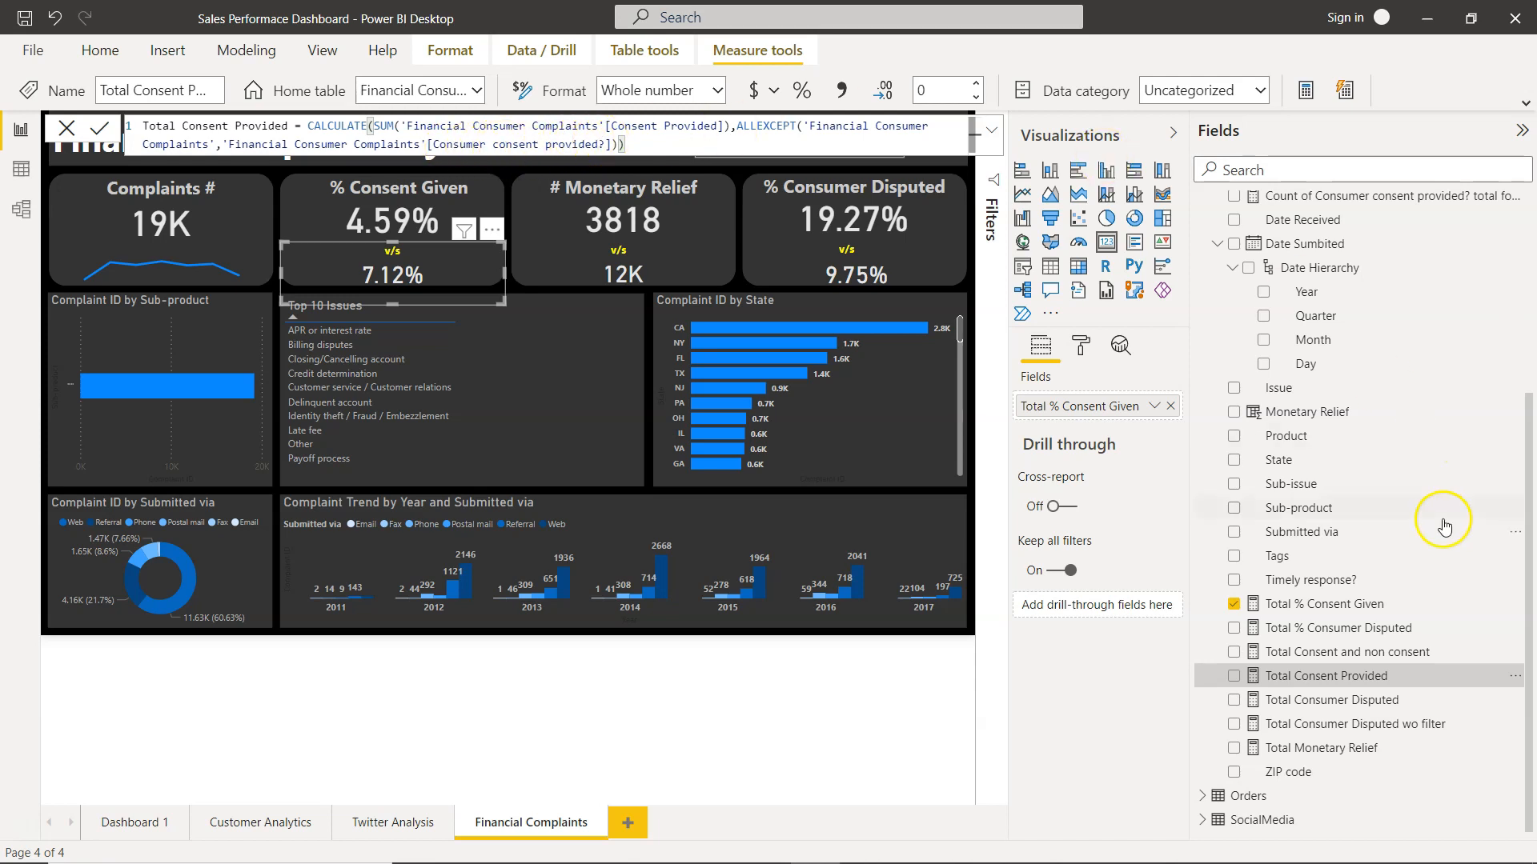
scroll(1444, 515, up, 5)
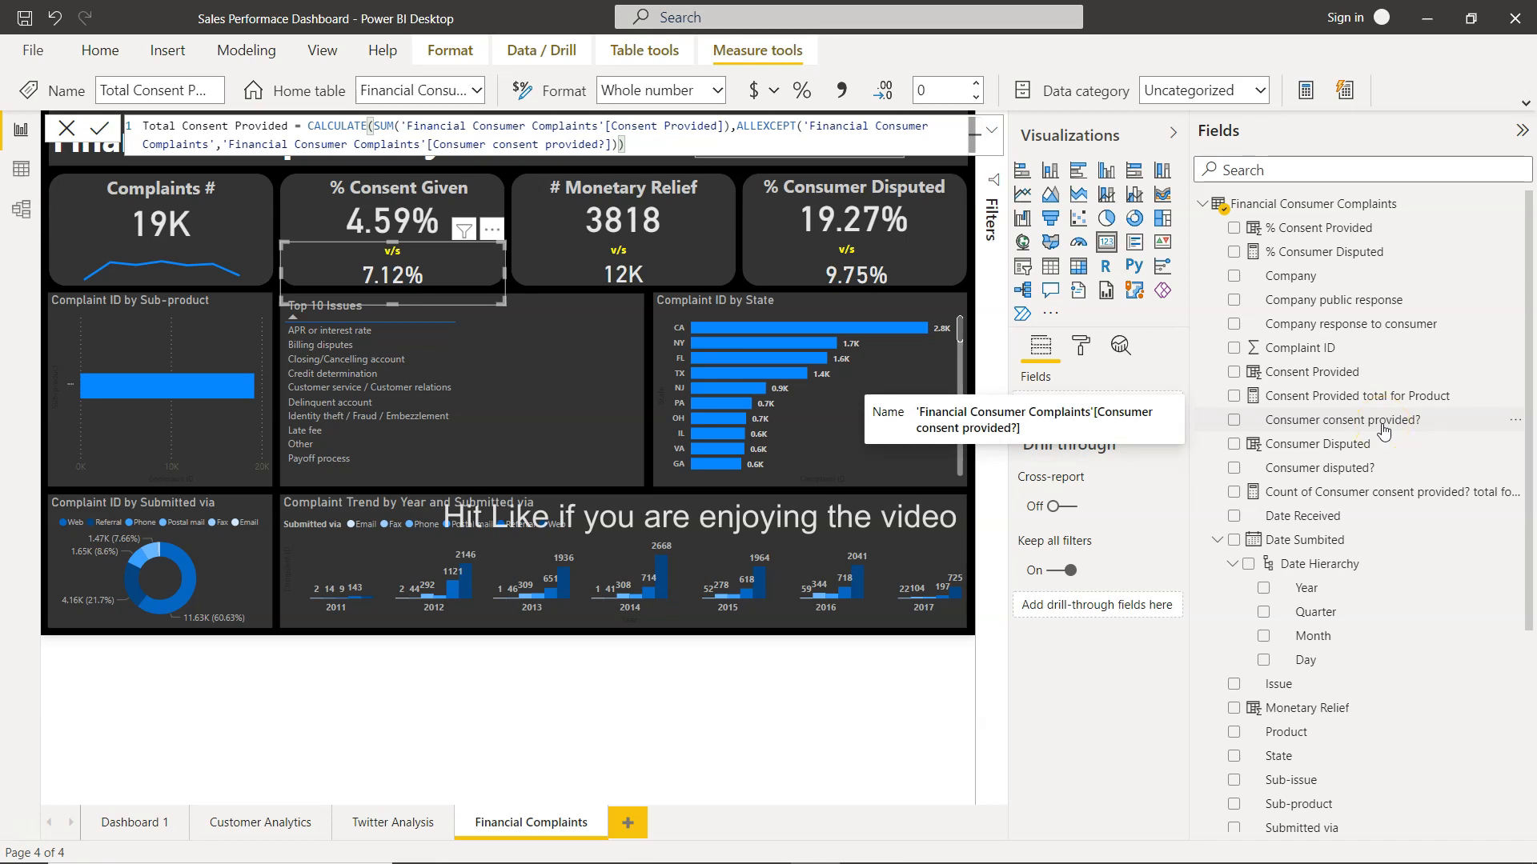
Step: Review the "Total % Consent Given" formula and examine "Total Consent and non consent" with the "Consumer consent provided?" field it counts
scroll(1405, 597, down, 4)
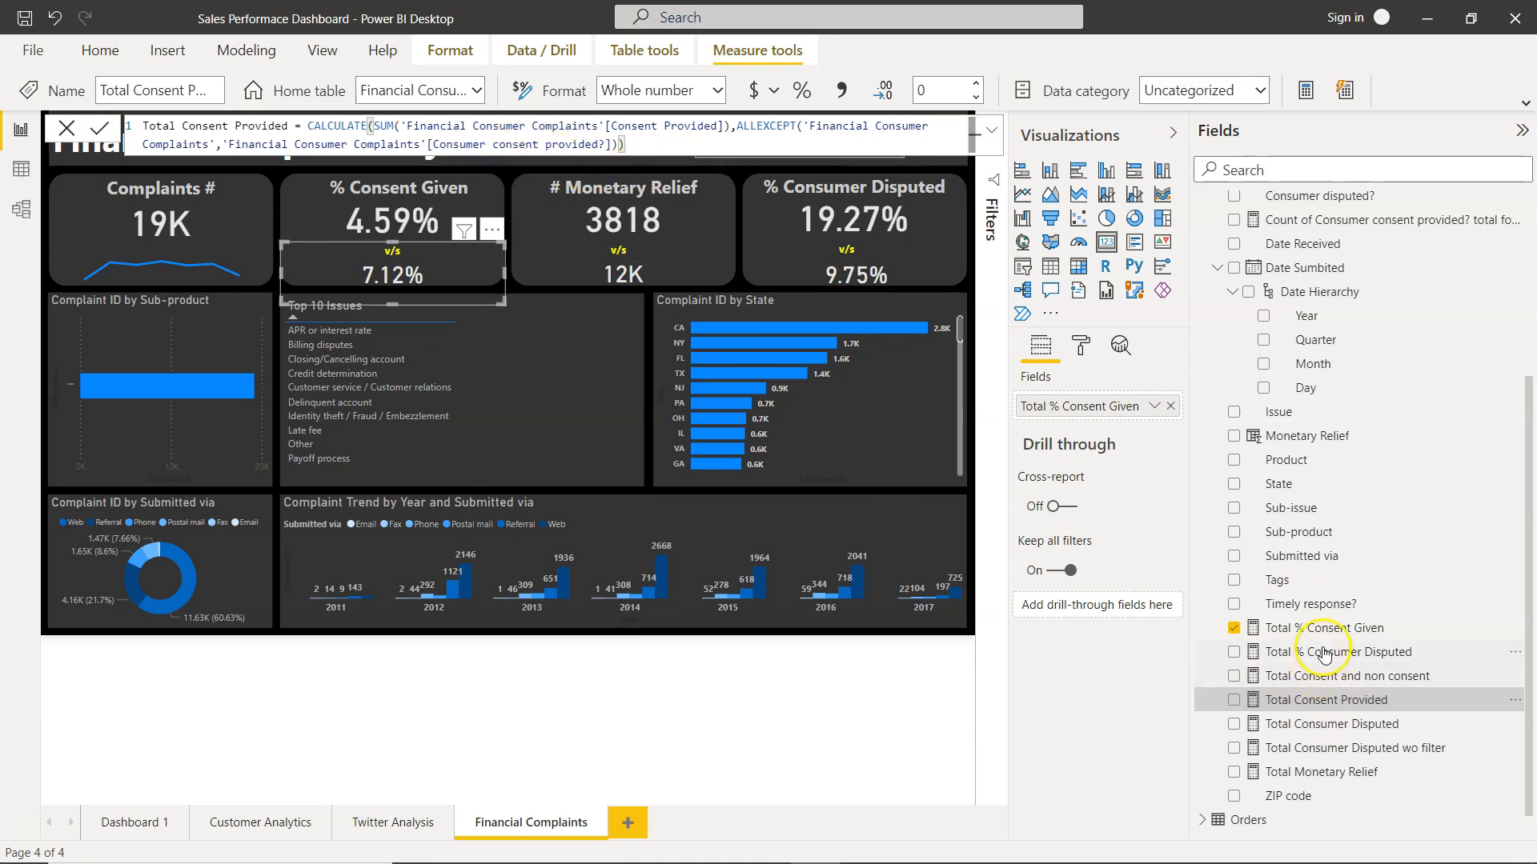
click(1301, 629)
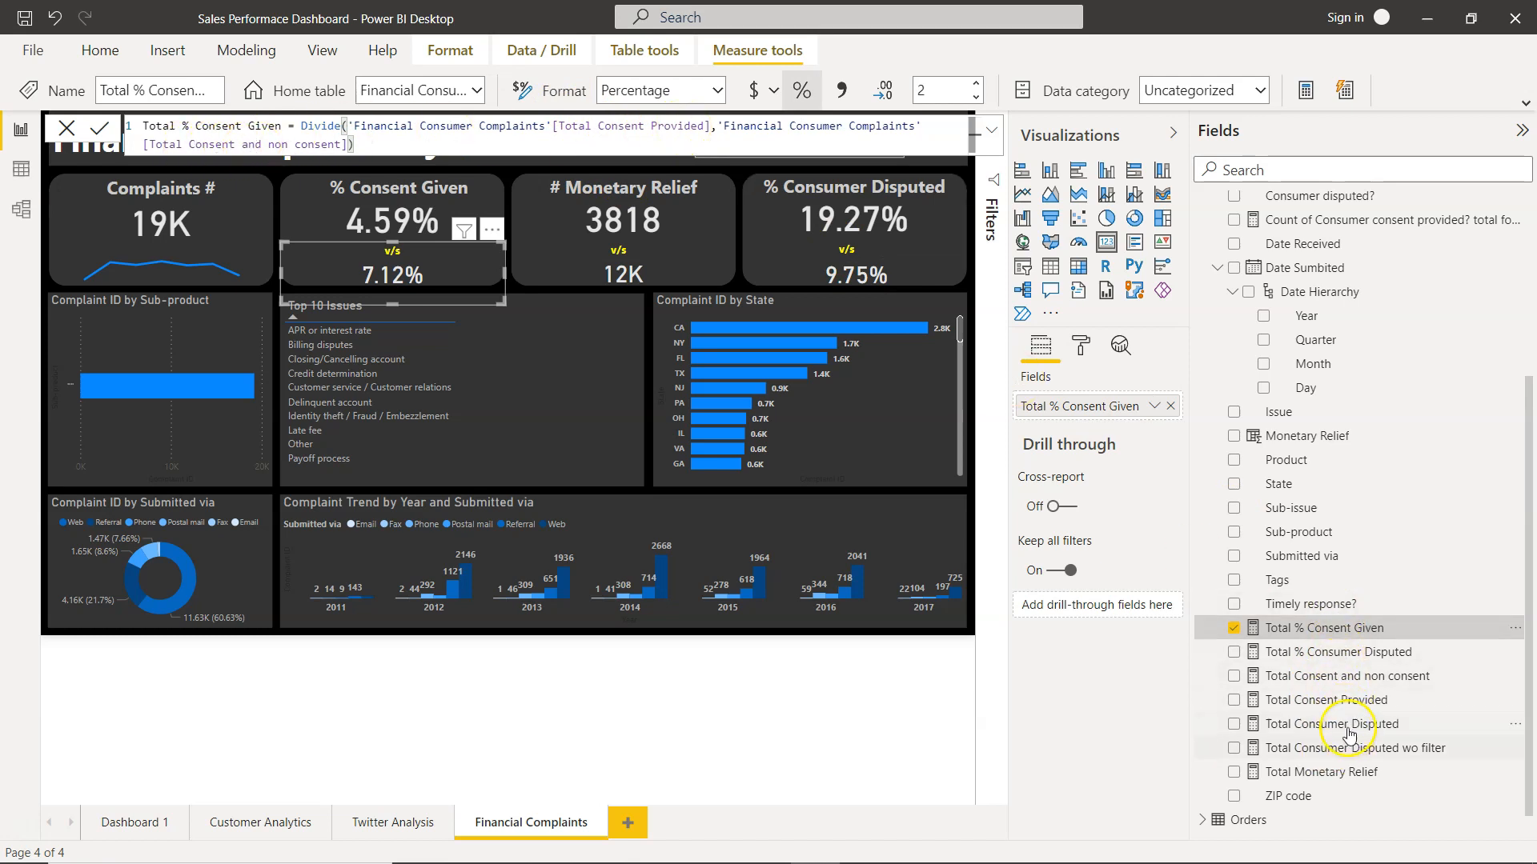
click(1358, 688)
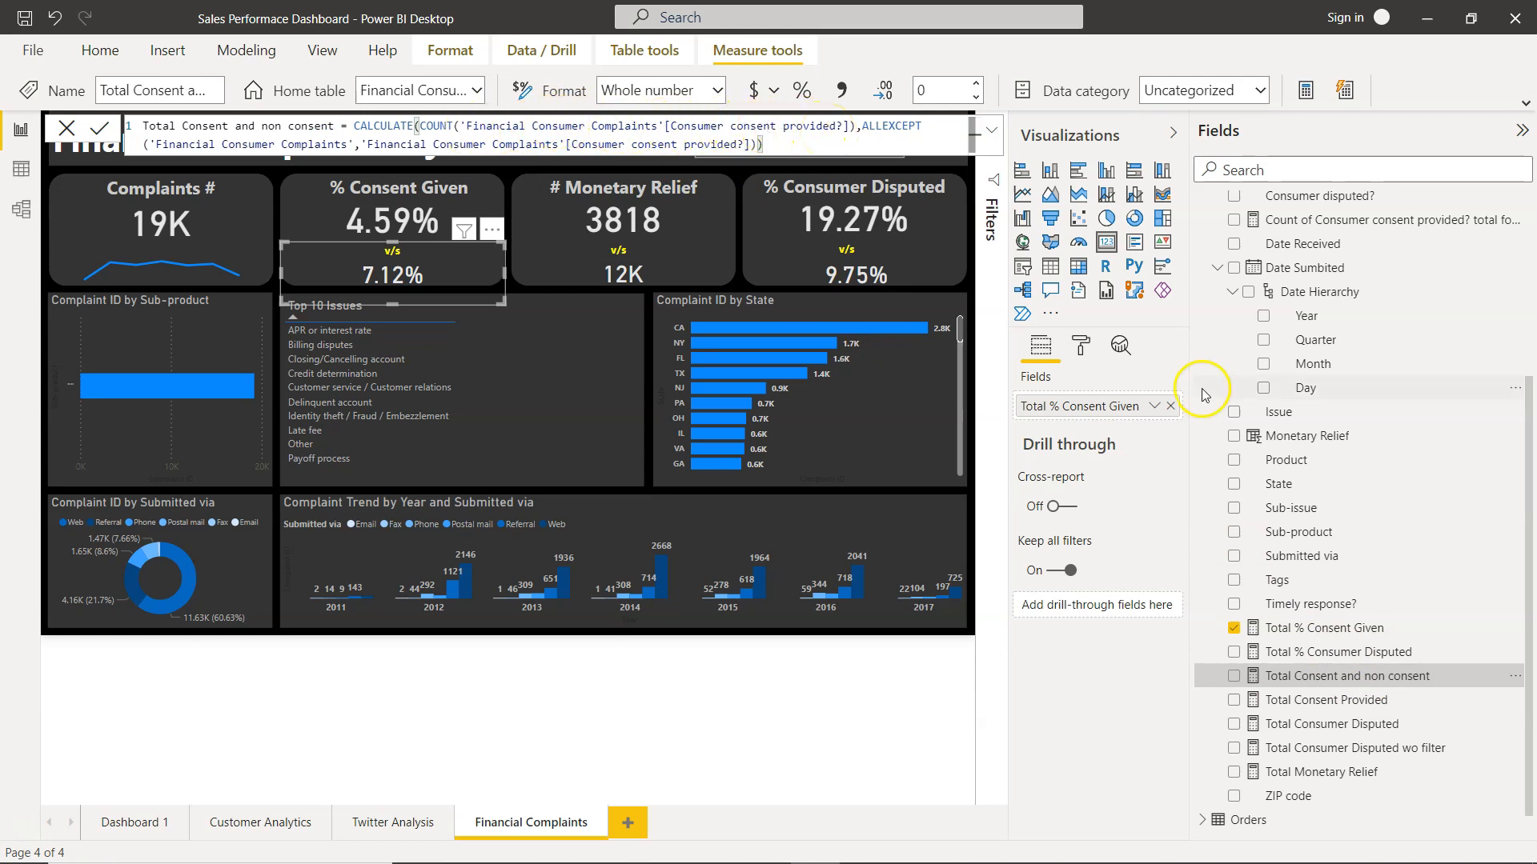
scroll(1297, 402, up, 3)
scroll(1297, 402, up, 1)
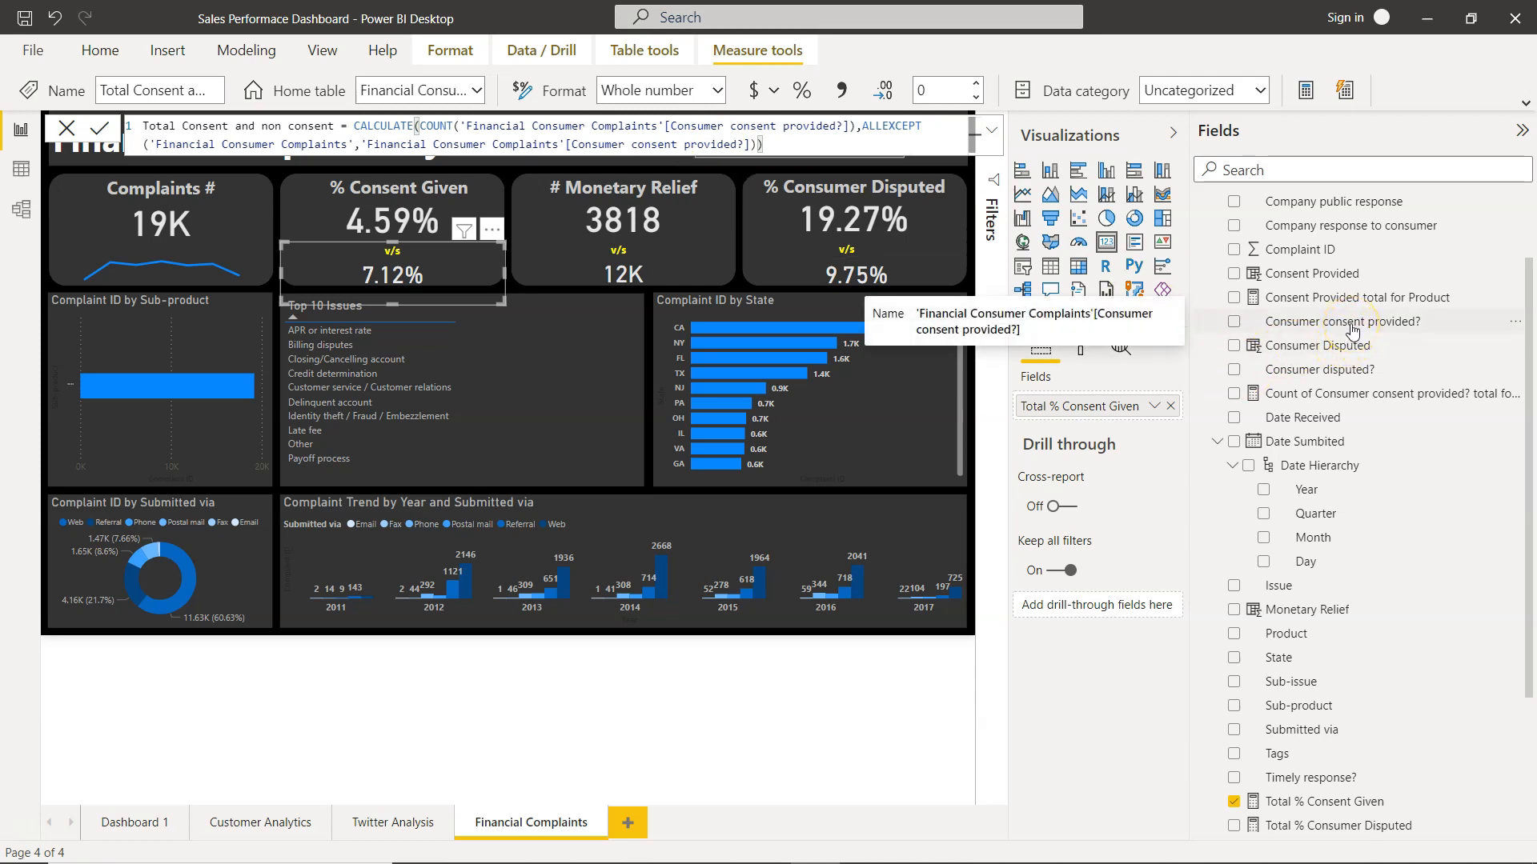
click(829, 147)
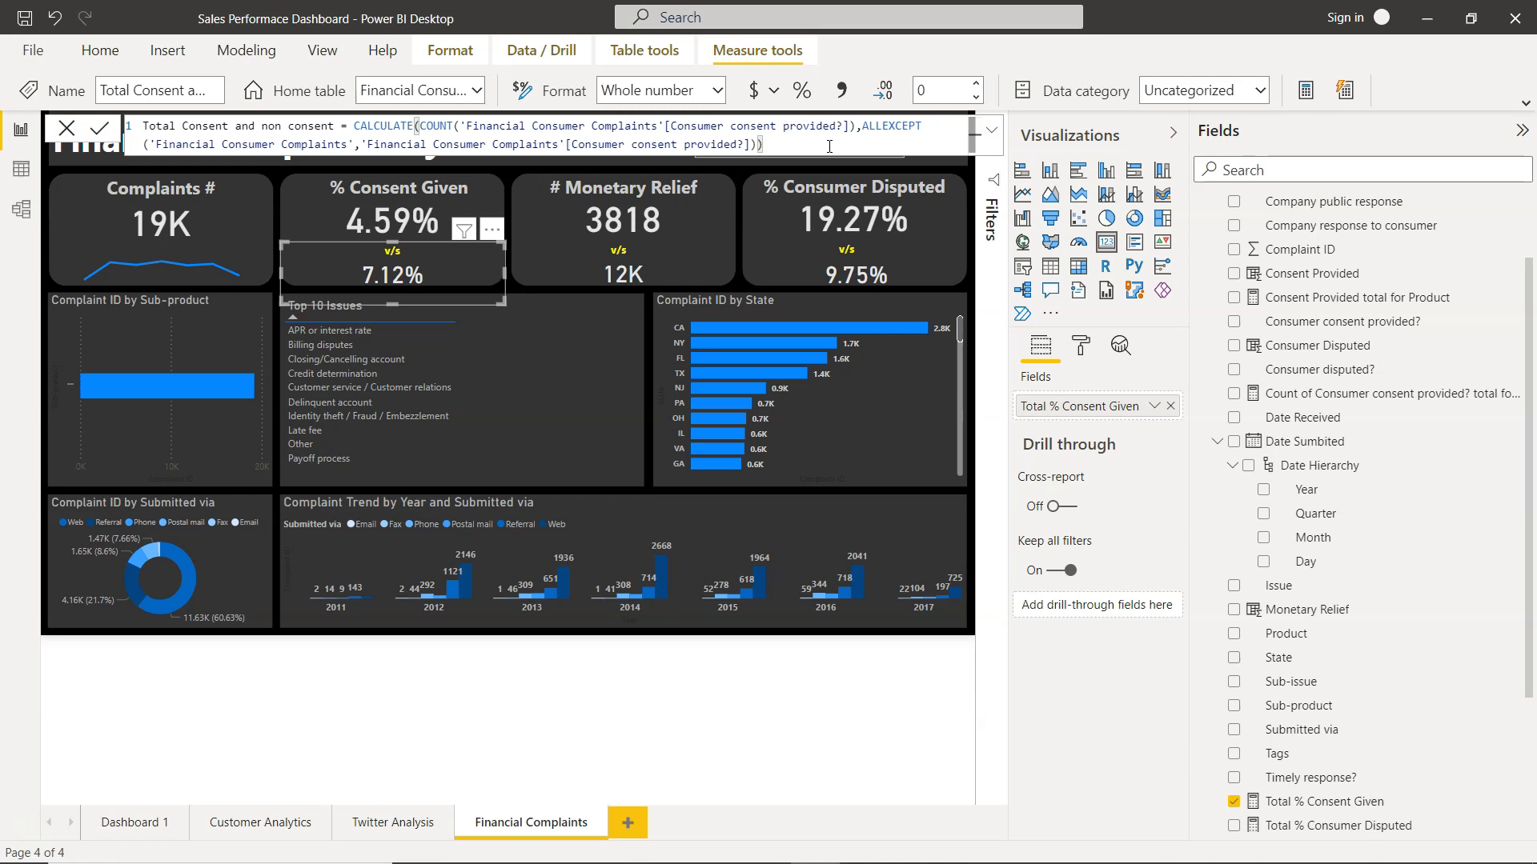
Step: Compare the "Total Consent Provided" and "Total Consent and non consent" formulas with the Divide formula of "Total % Consent Given"
scroll(1280, 560, down, 3)
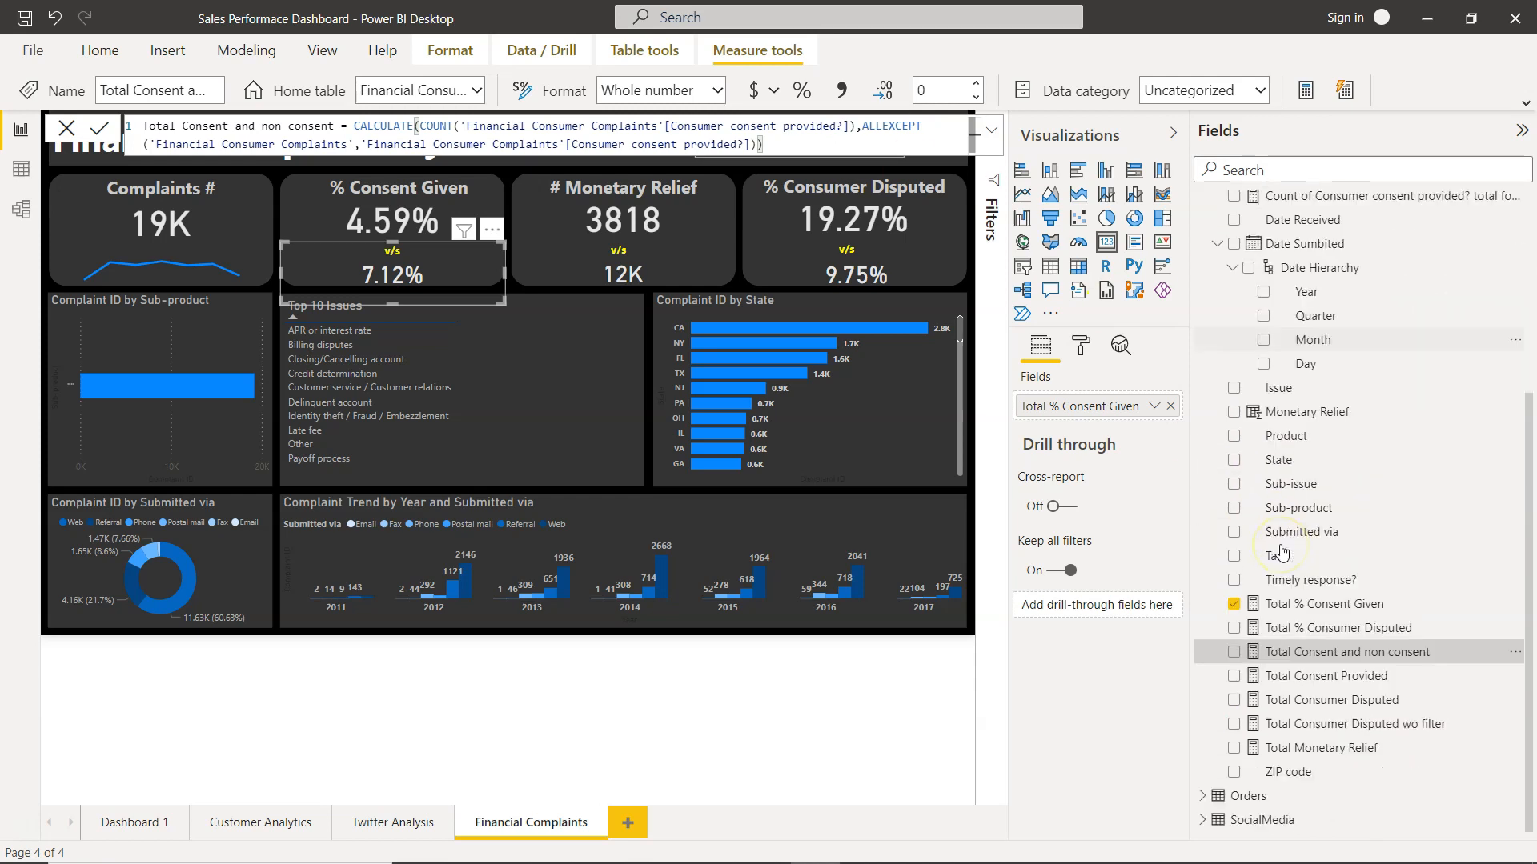
click(1343, 685)
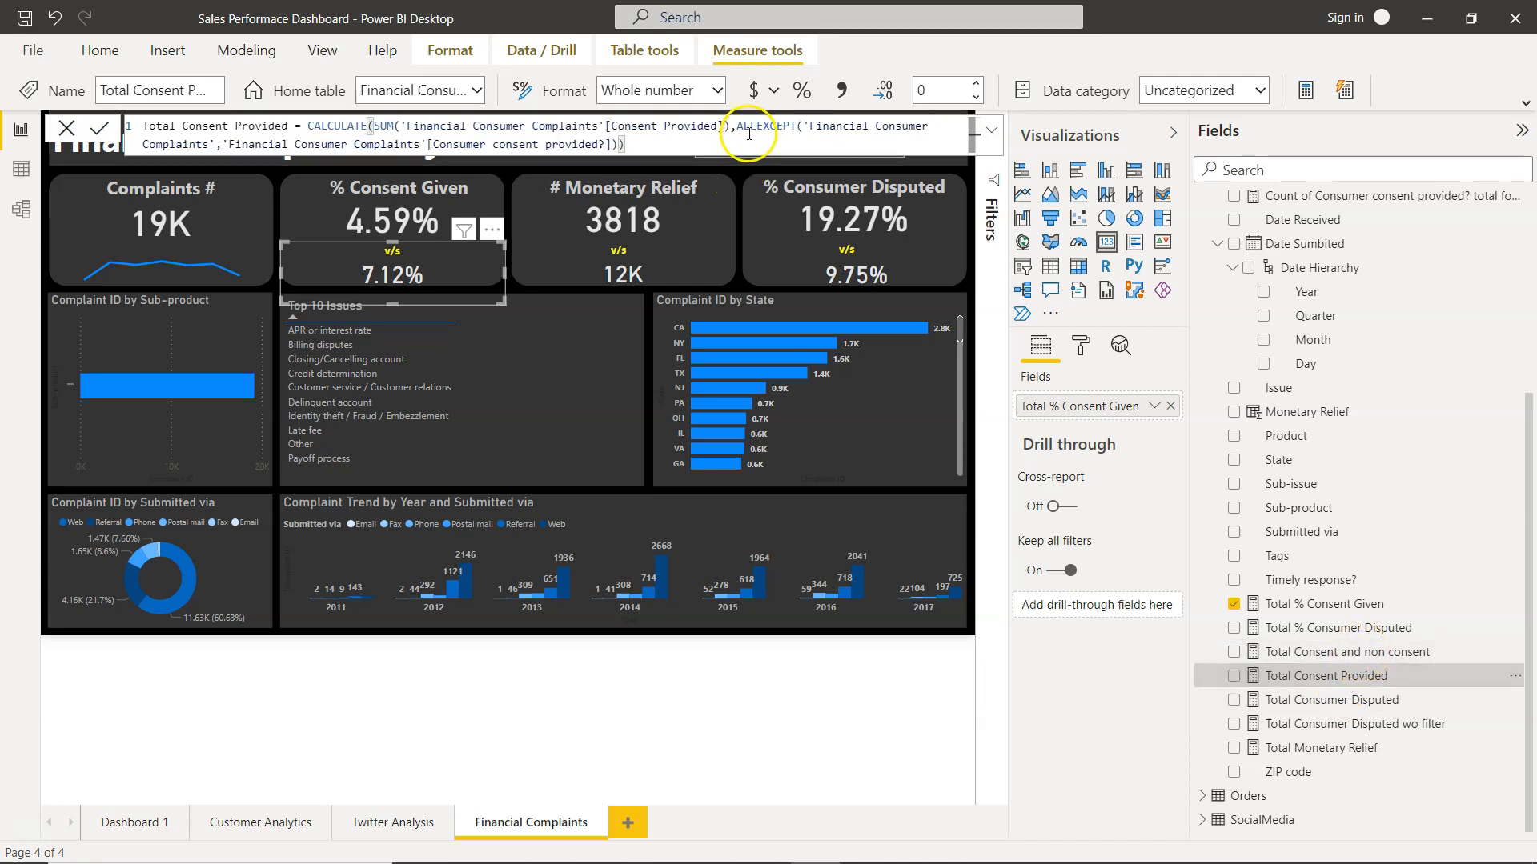
click(1426, 657)
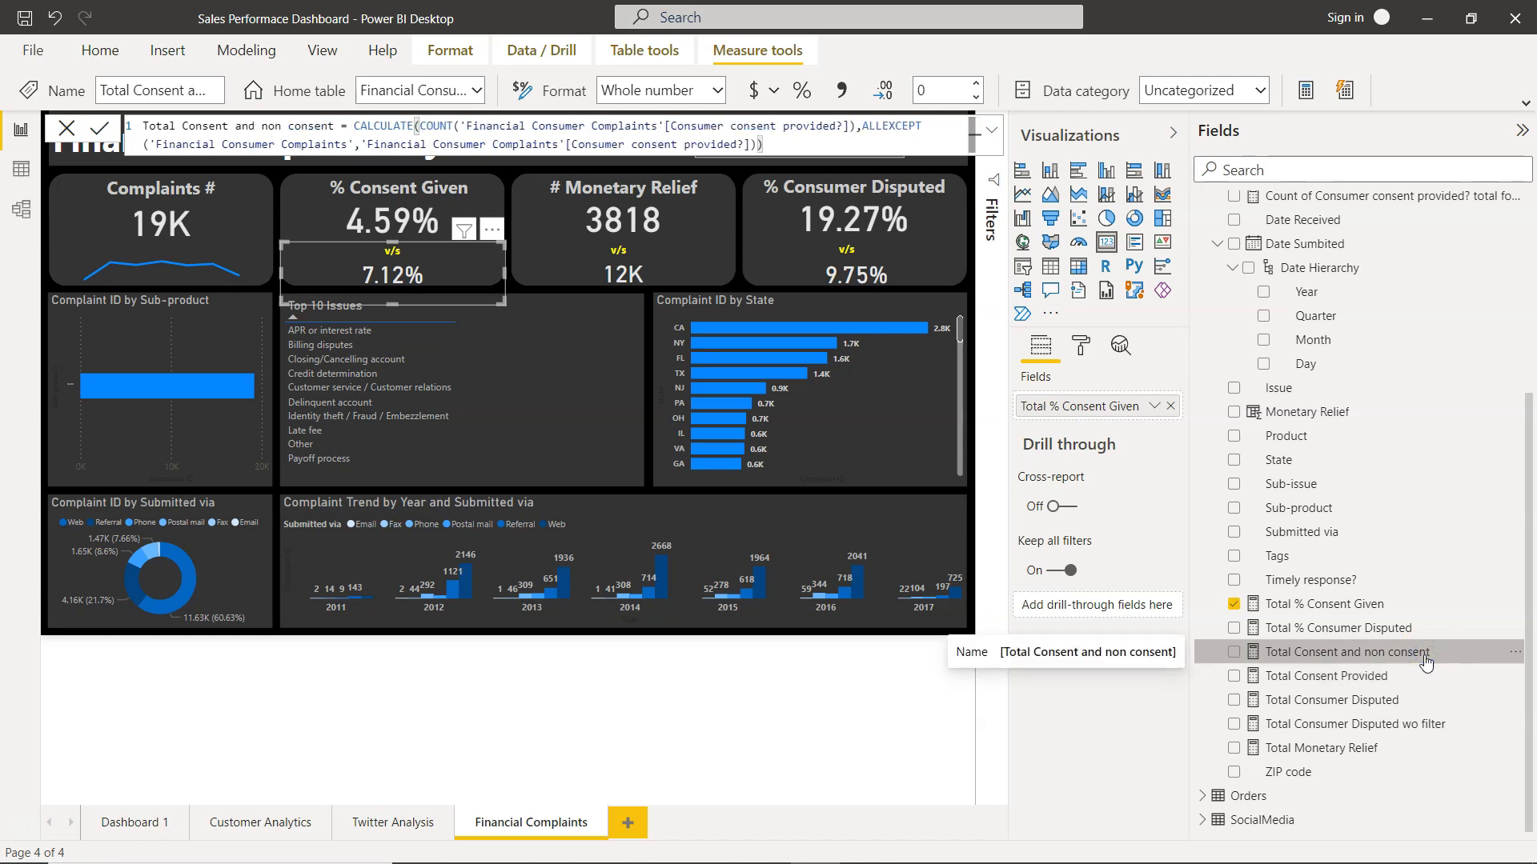
click(1371, 606)
click(387, 137)
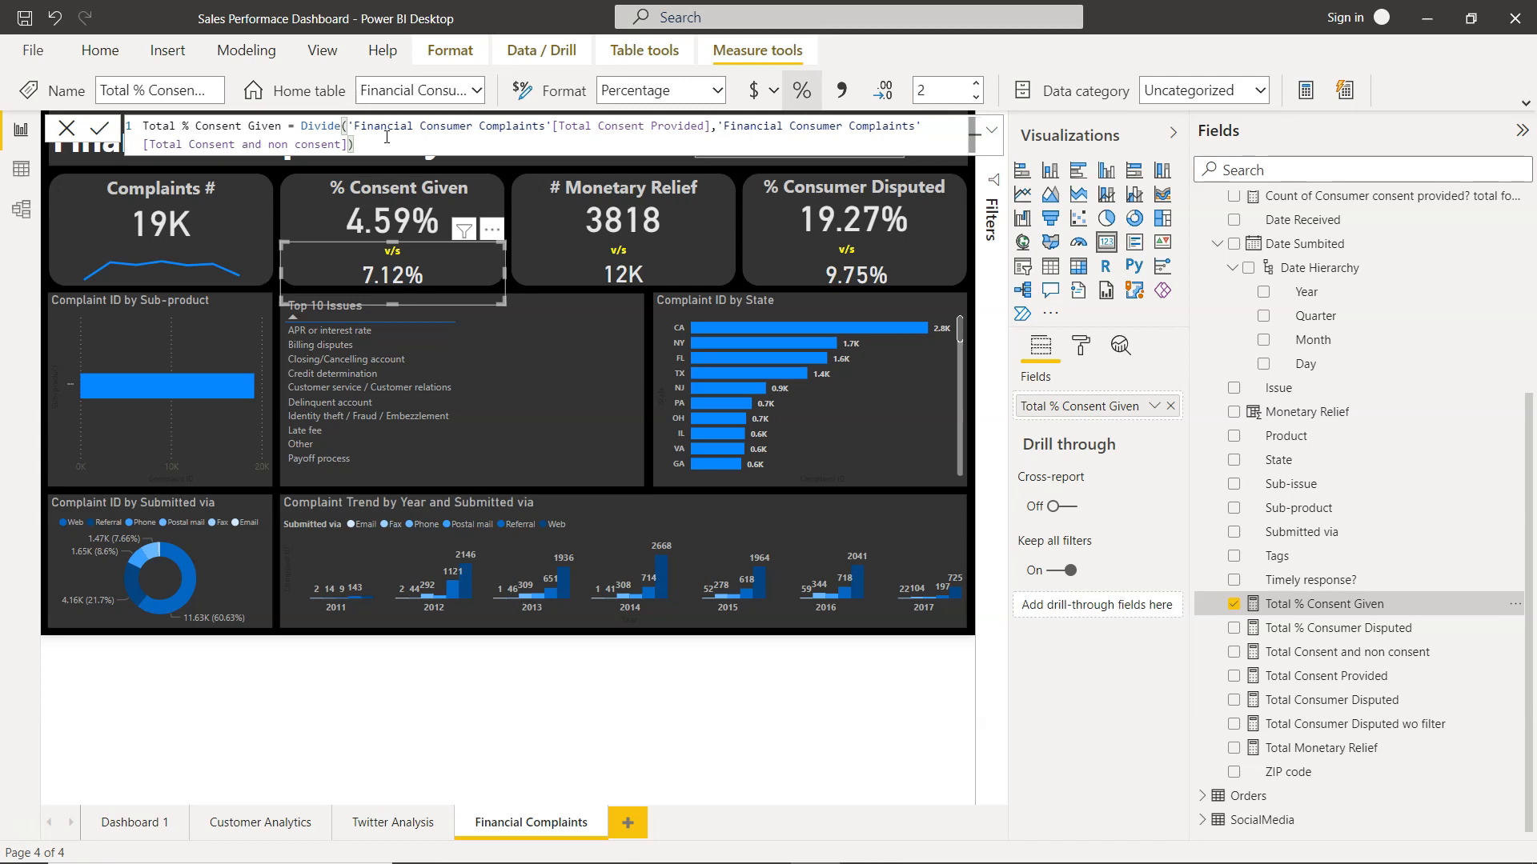
Step: Select the overall monetary relief card and inspect the formula of its "Total Monetary Relief" measure
click(587, 268)
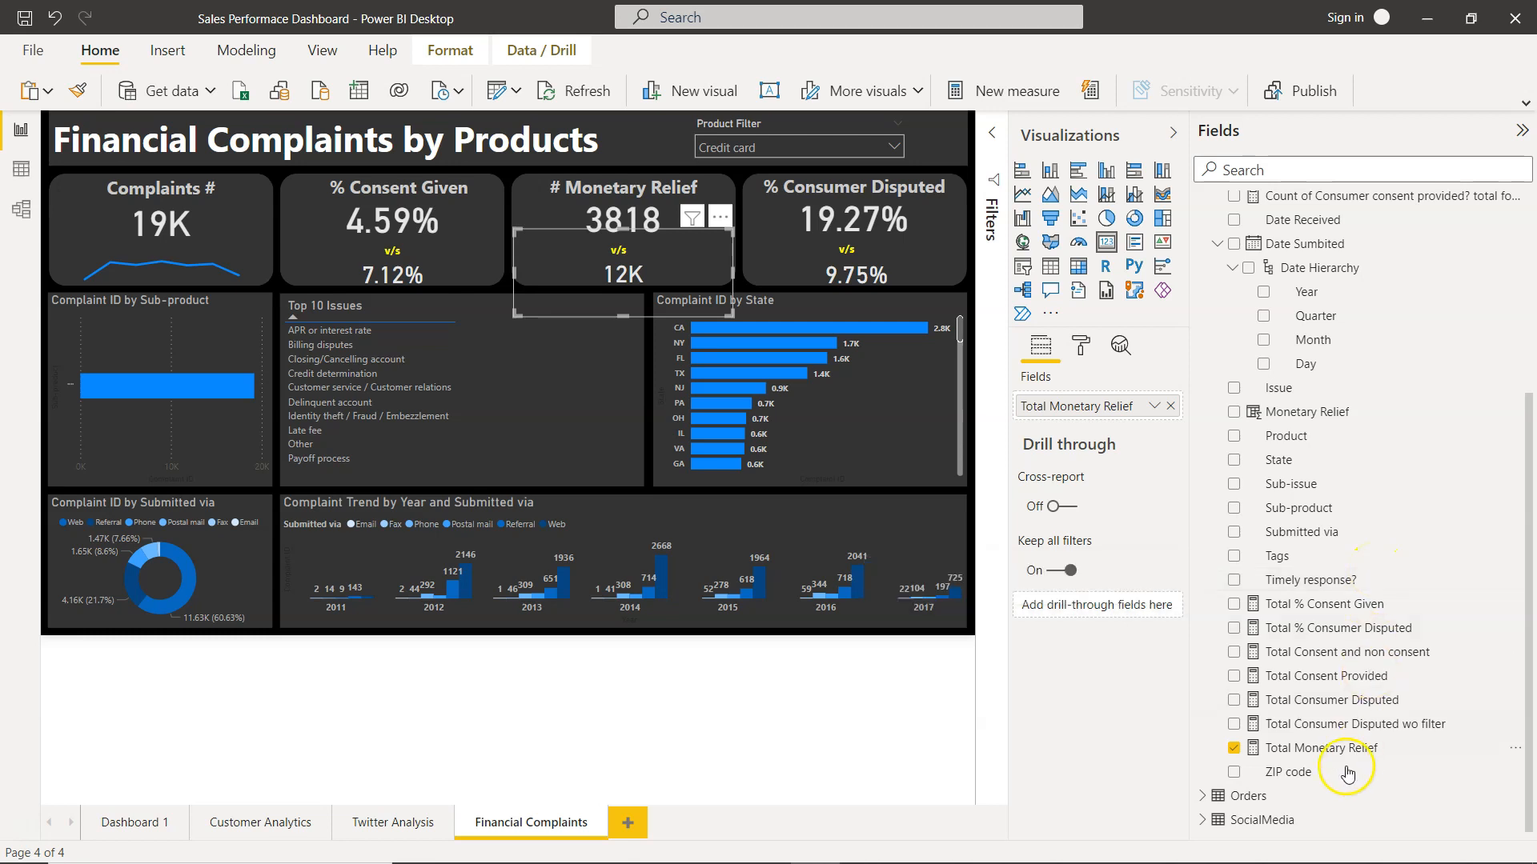
click(1326, 753)
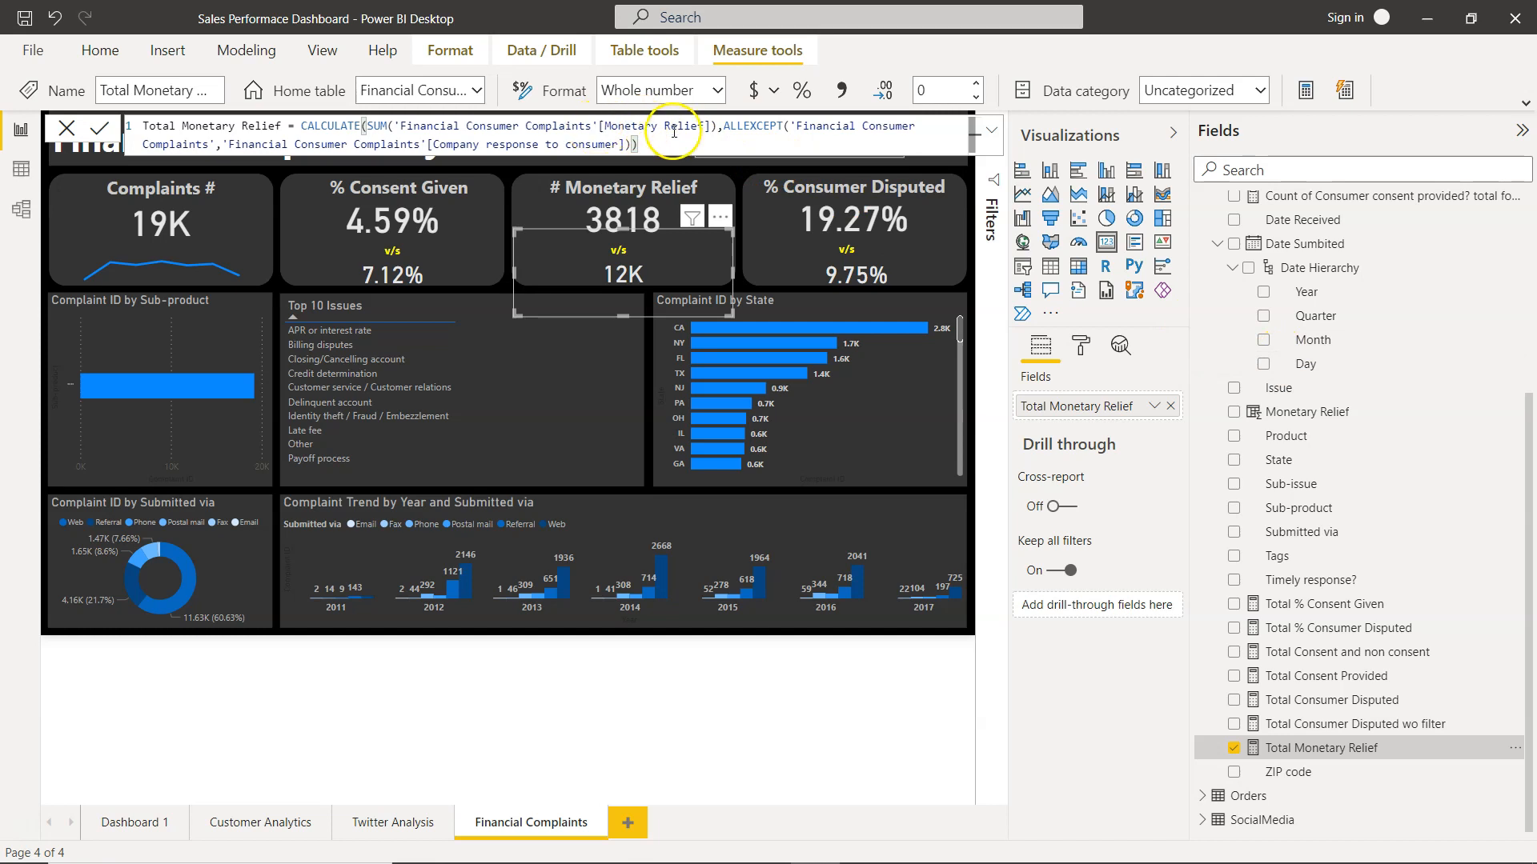
Step: Inspect the IF formula of the "Monetary Relief" column and compare it with the "Total Monetary Relief" measure that sums it
scroll(1360, 344, up, 3)
scroll(1378, 352, up, 2)
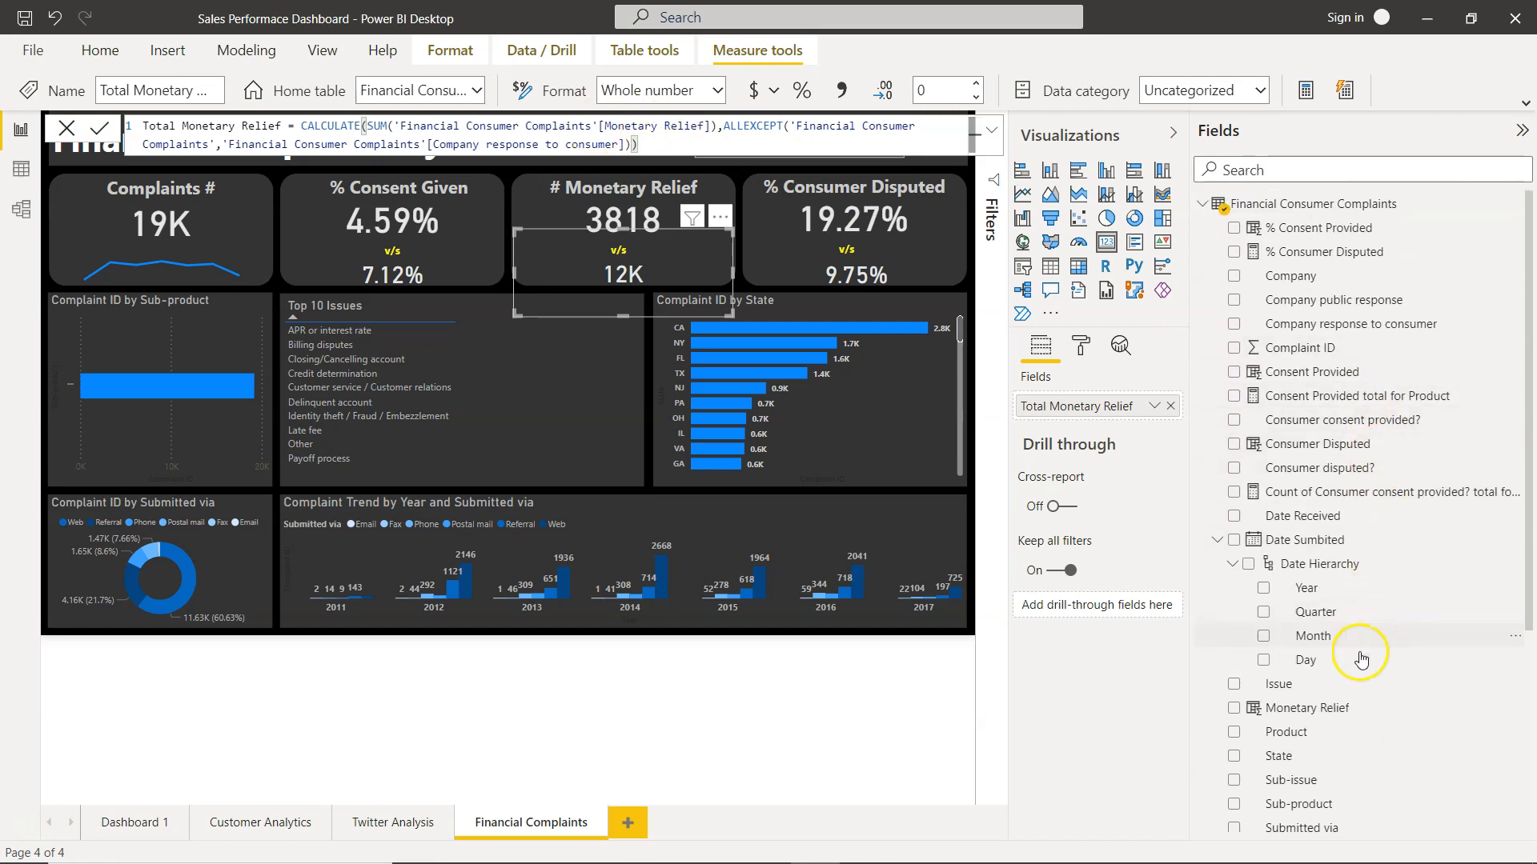
click(1343, 713)
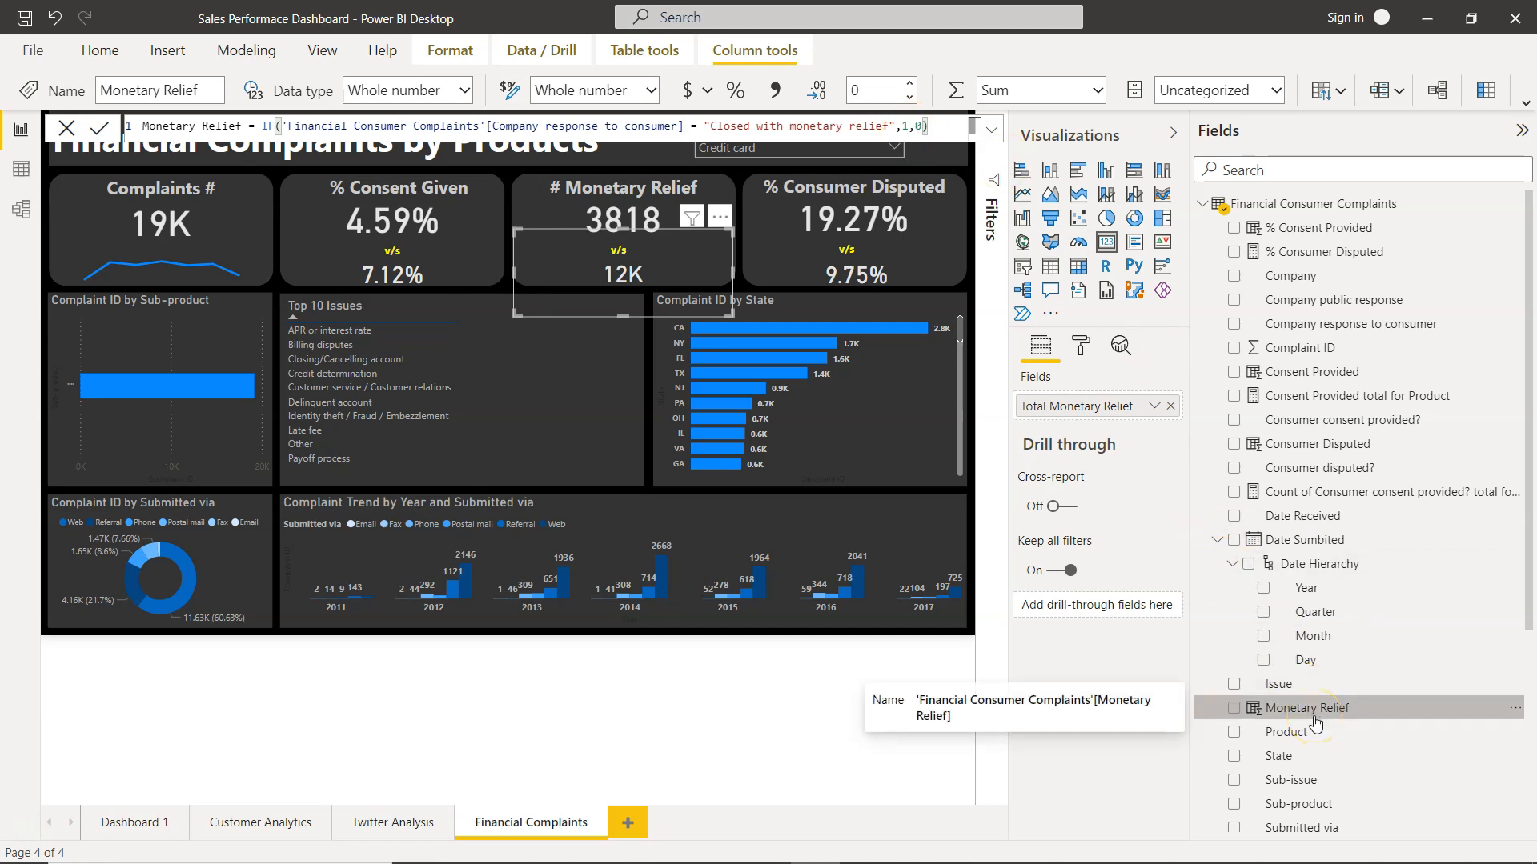
scroll(1316, 723, down, 3)
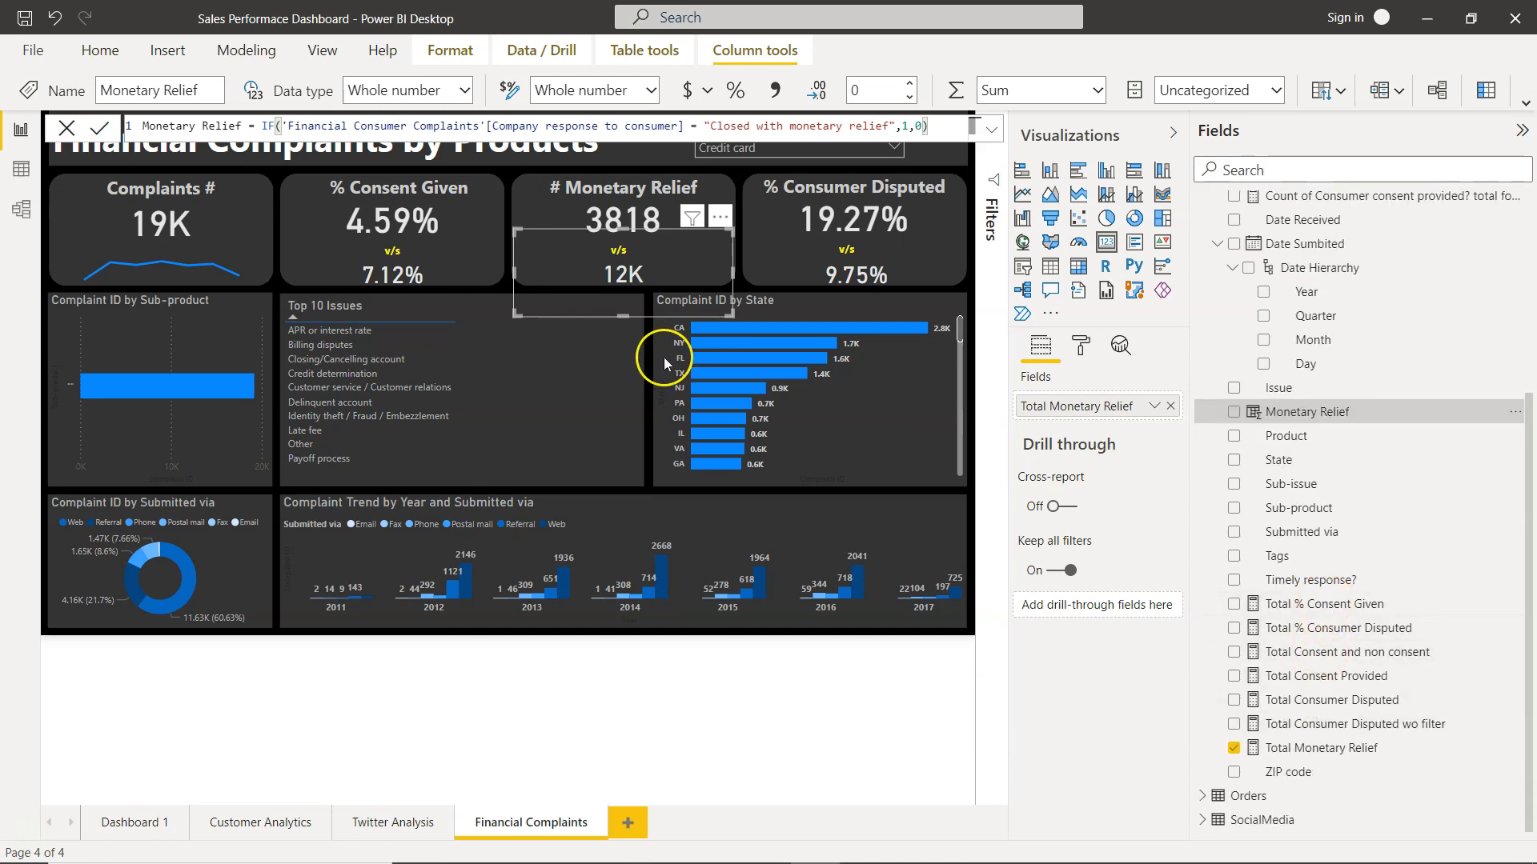
click(1302, 752)
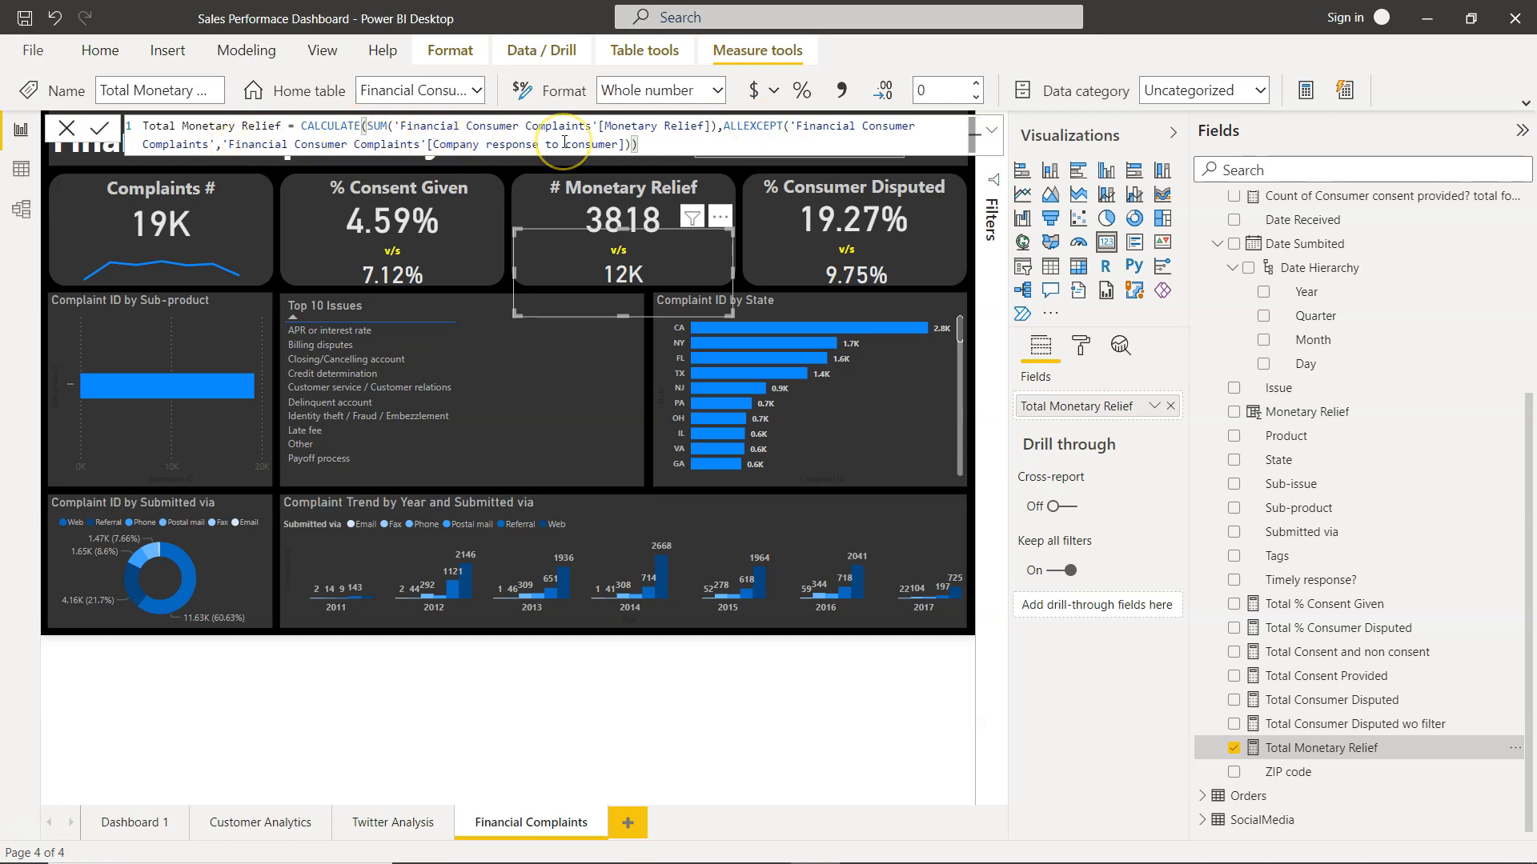
scroll(1480, 384, up, 3)
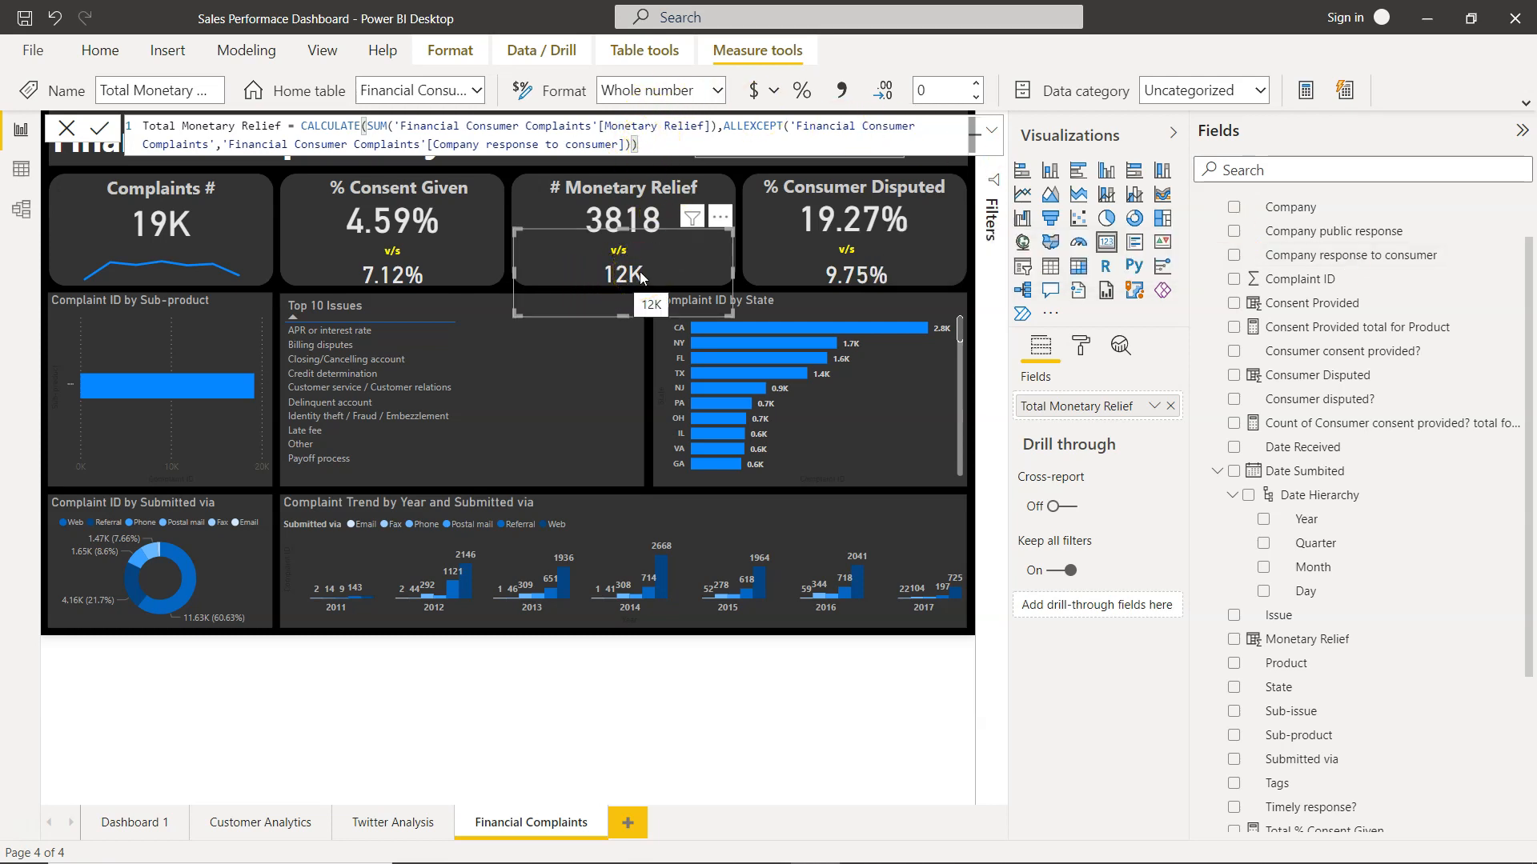
Step: Select the overall consumer disputed card and inspect the formula of its "Total % Consumer Disputed" measure
click(842, 284)
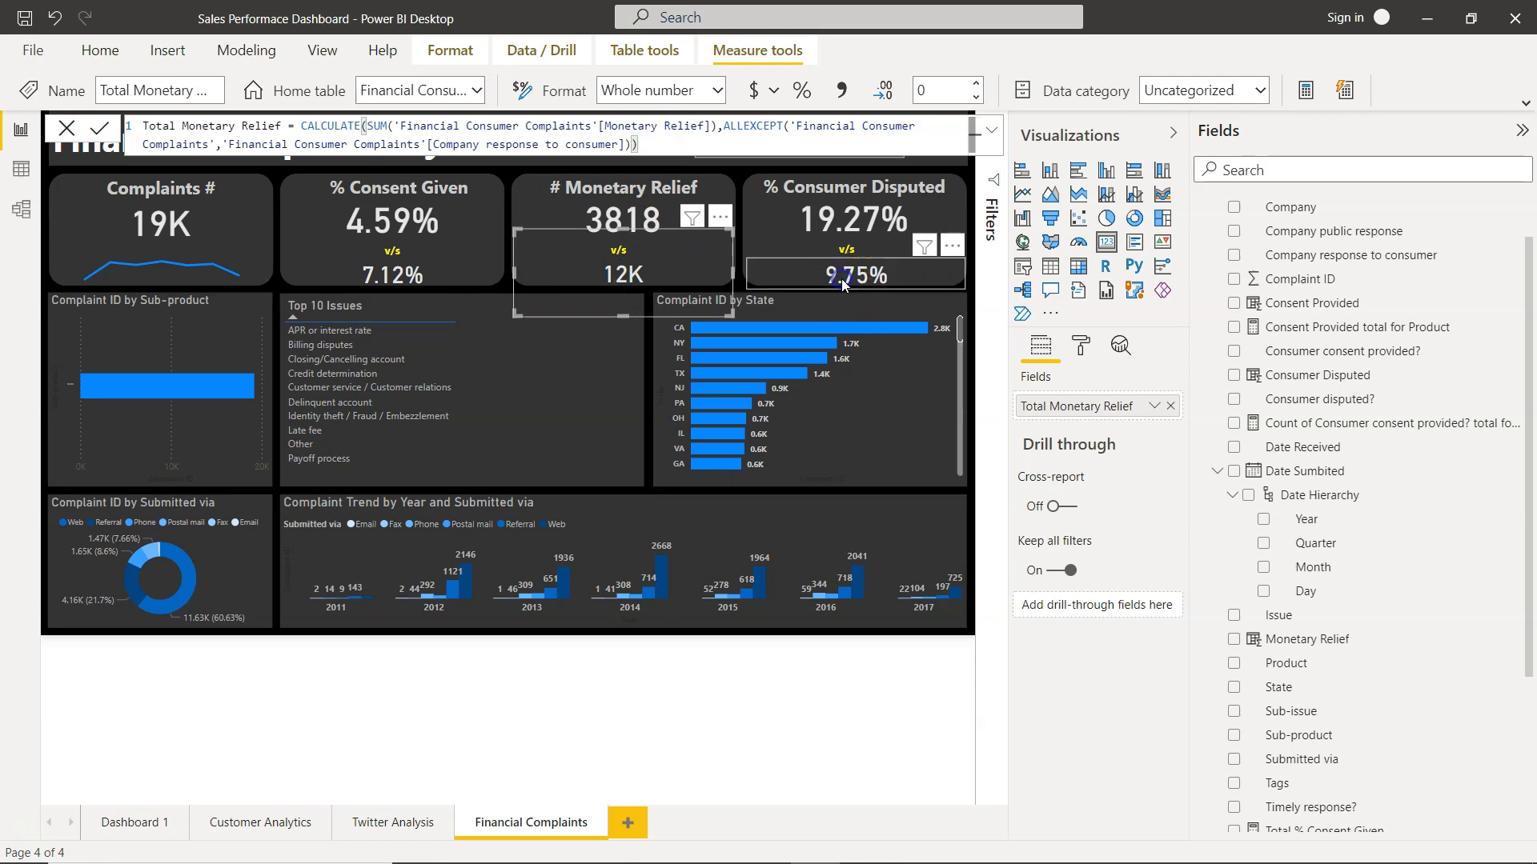
click(852, 223)
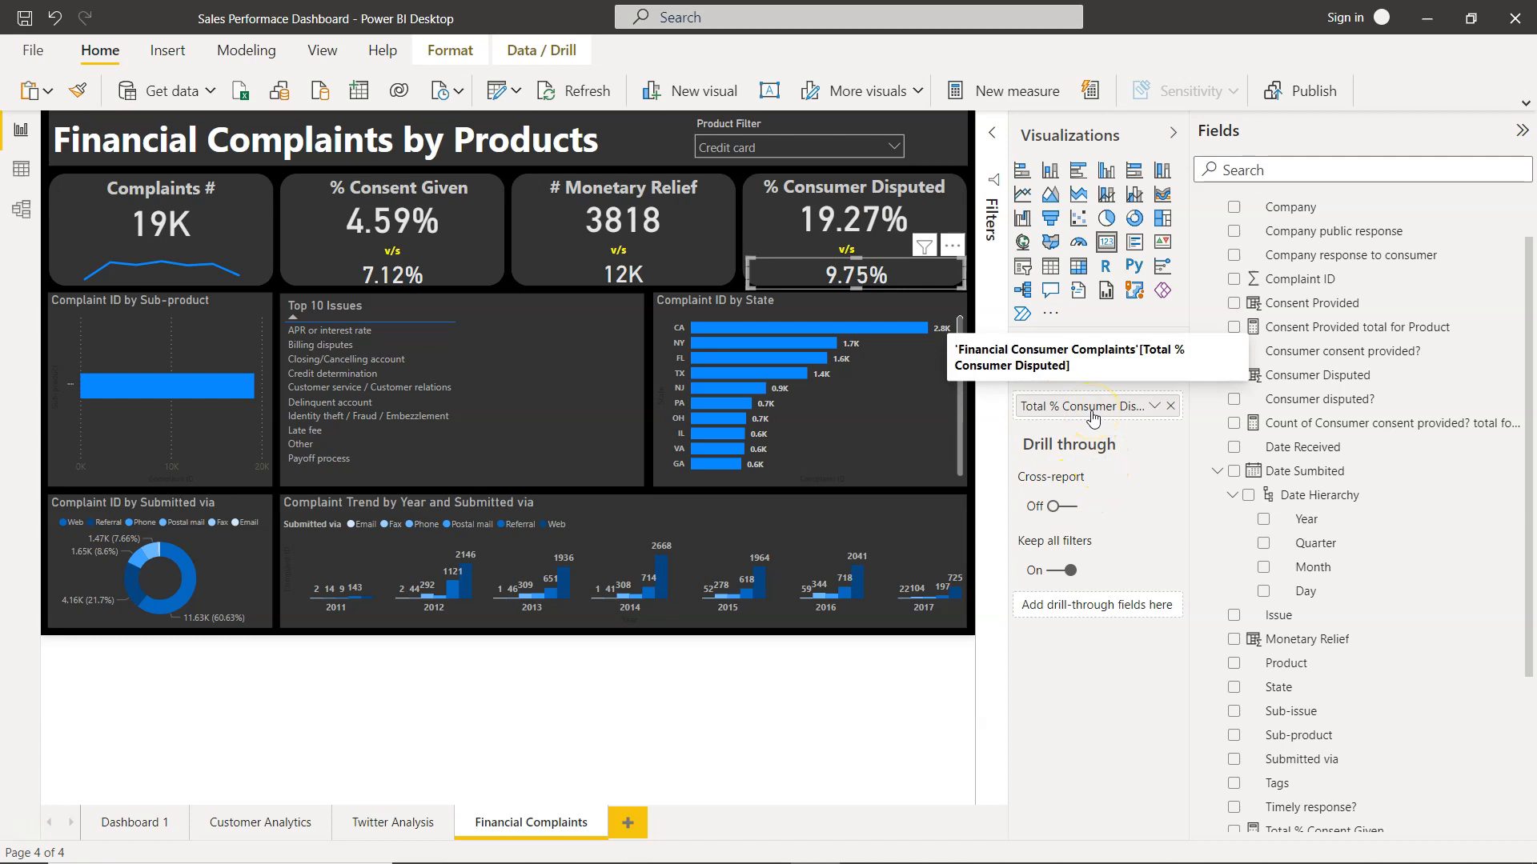
scroll(1318, 616, down, 3)
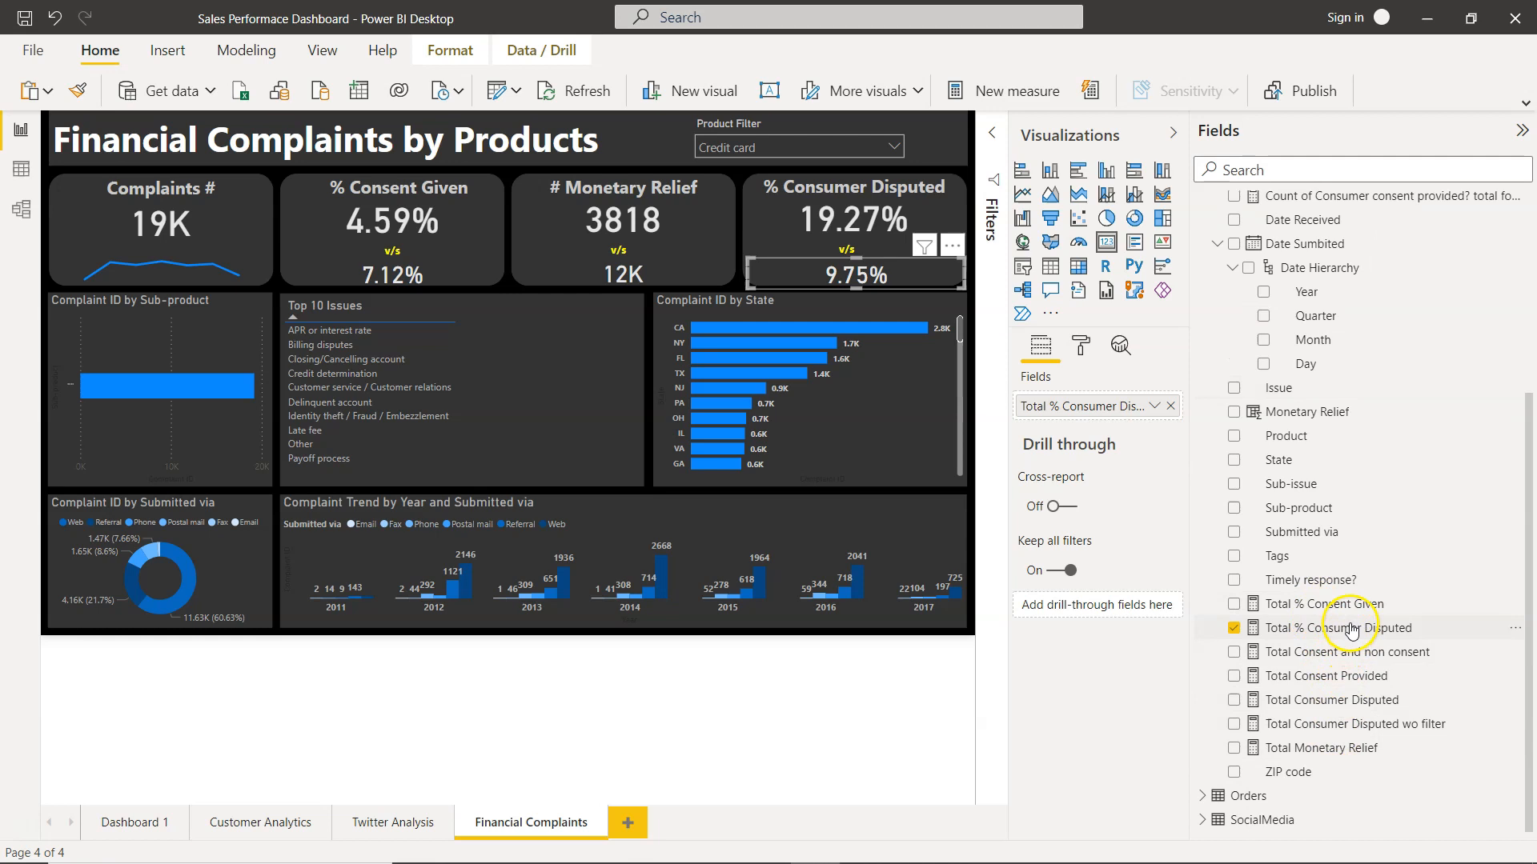
click(1351, 629)
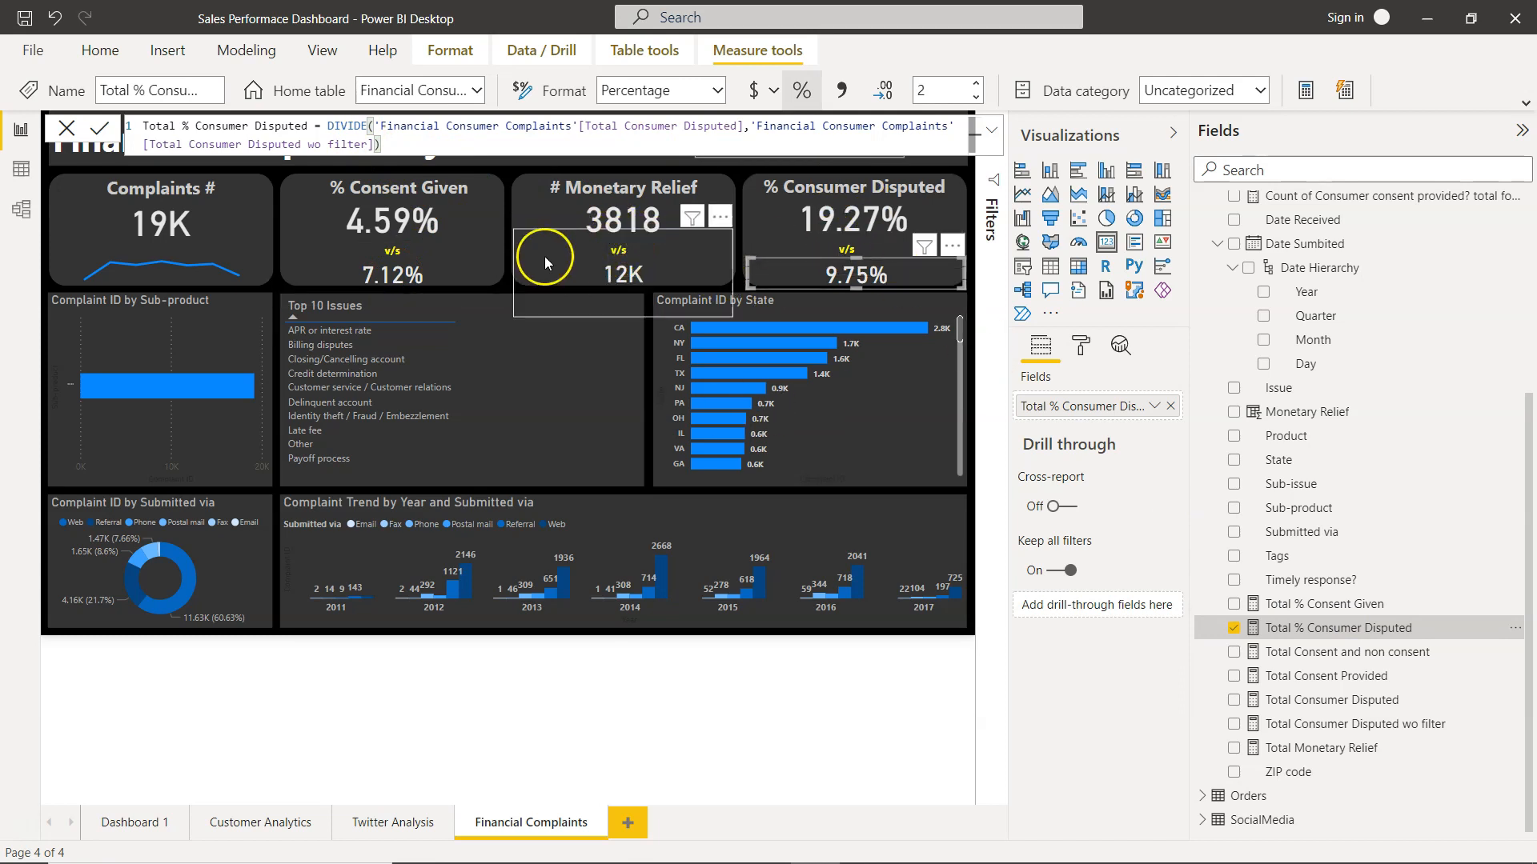
Step: Select the "v/s" text box on the monetary relief card, view its text formatting options and deselect it
click(618, 248)
click(632, 250)
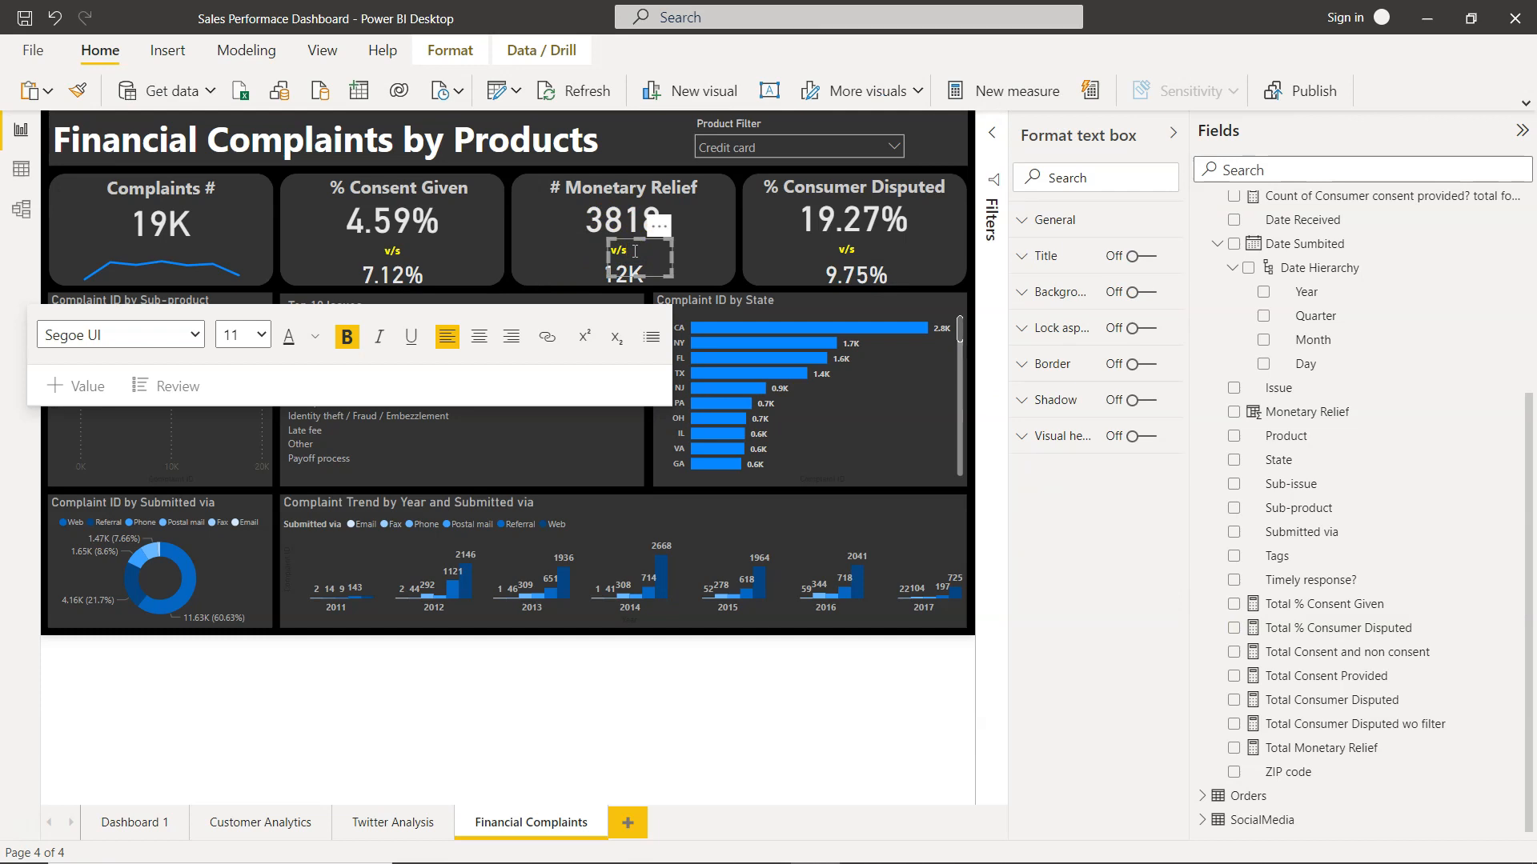
click(294, 342)
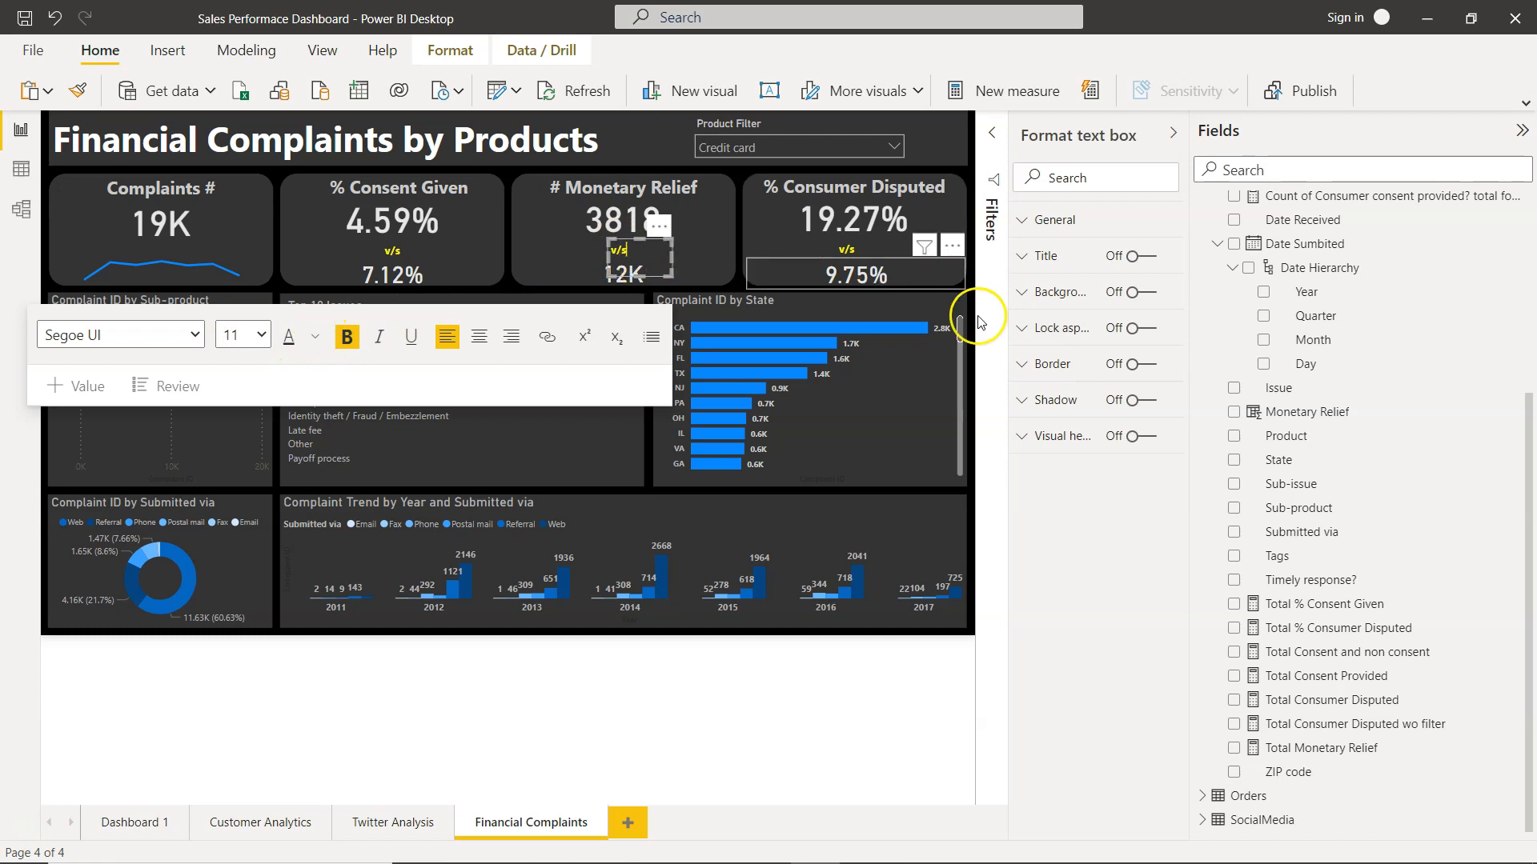
click(1001, 405)
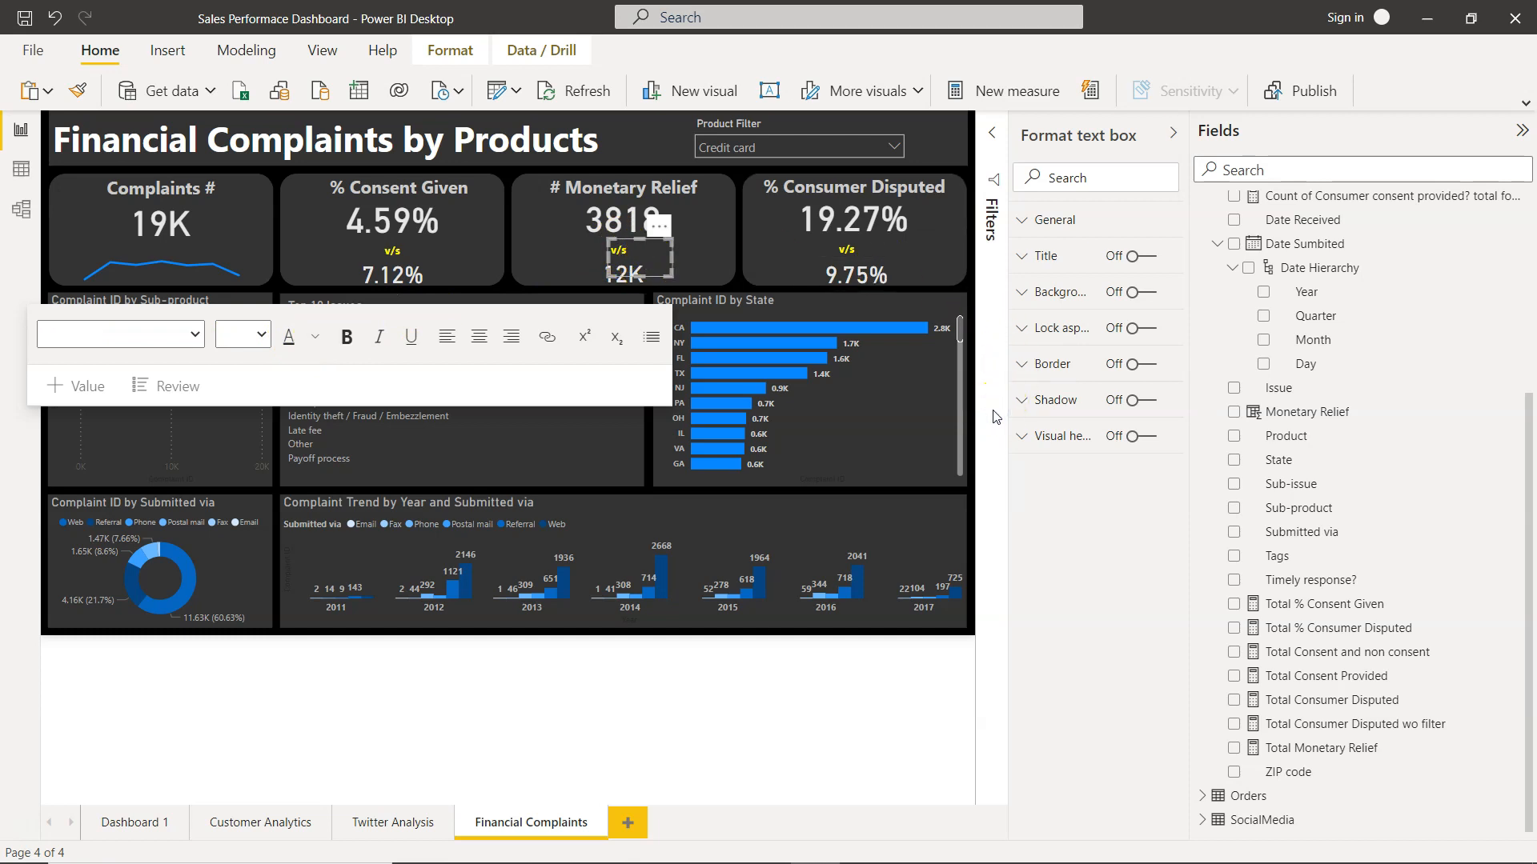
click(898, 716)
click(959, 624)
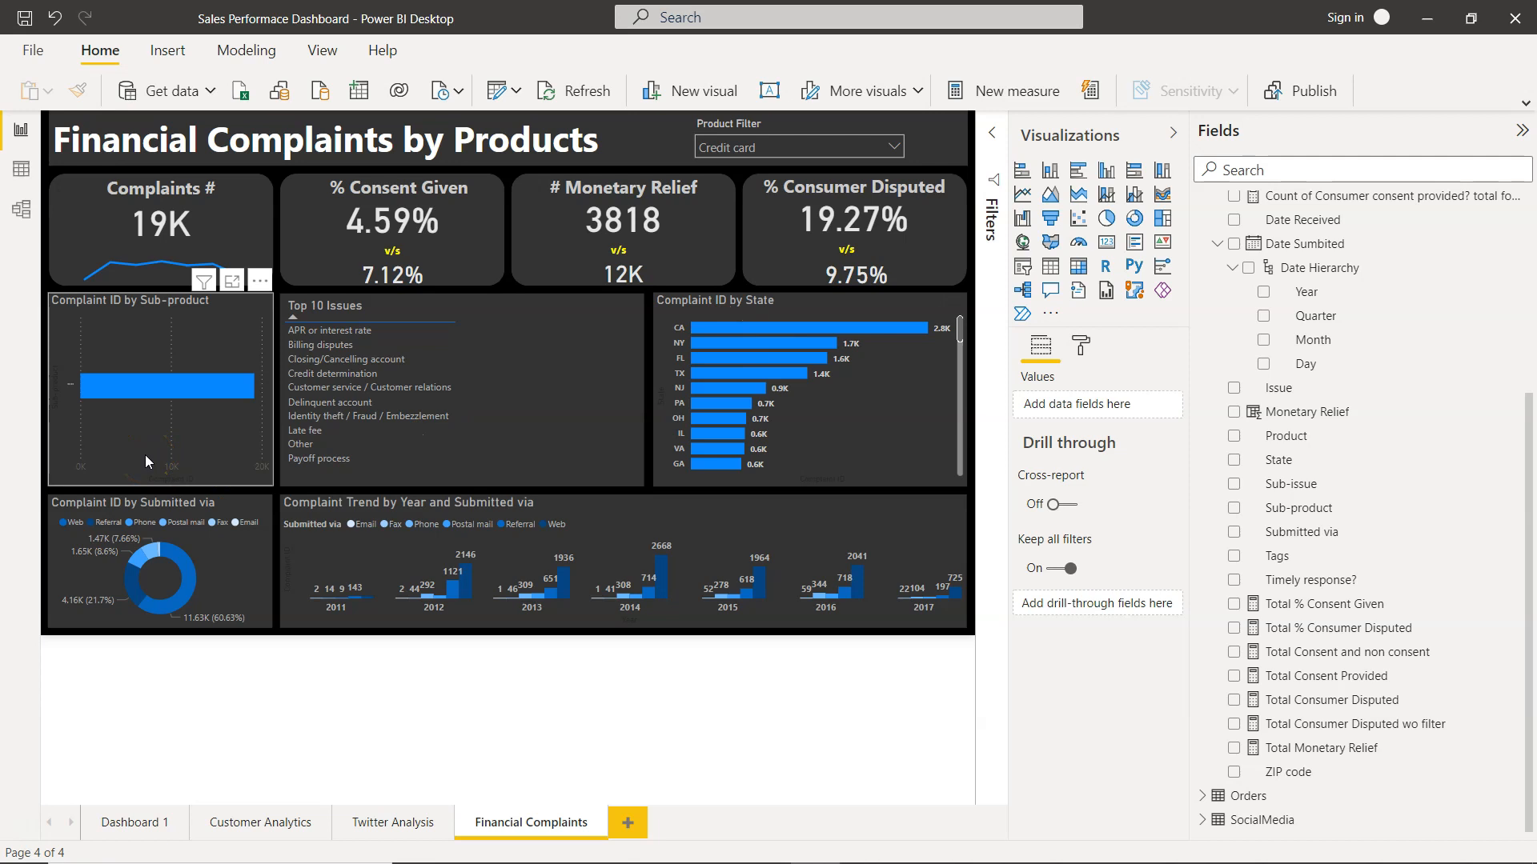
Step: Review the fields of the "Complaint ID by Sub-product" chart and set the product filter to Debt collection
click(257, 335)
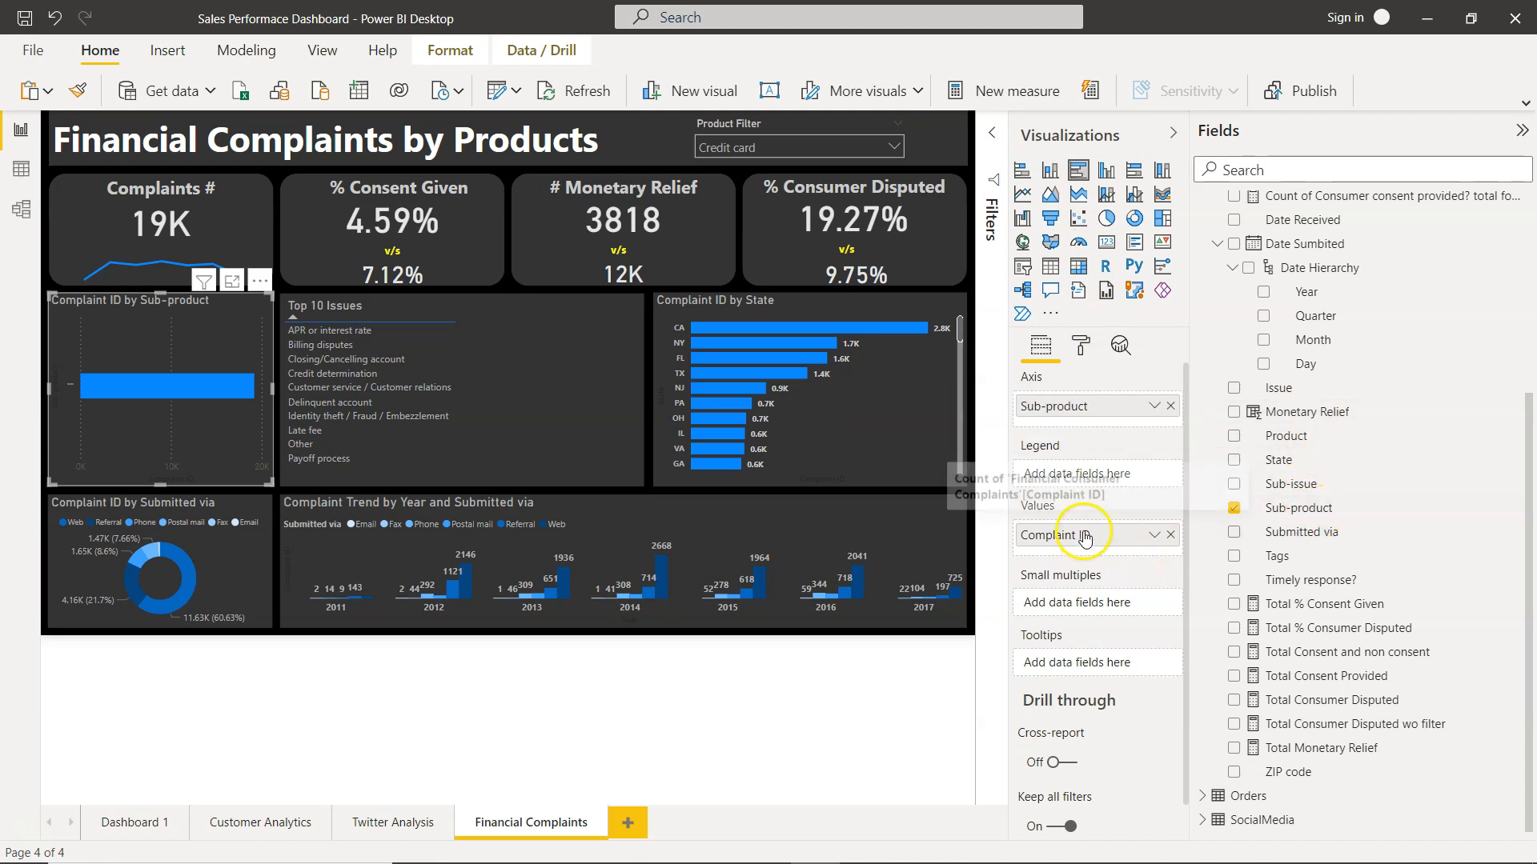
scroll(1298, 394, up, 4)
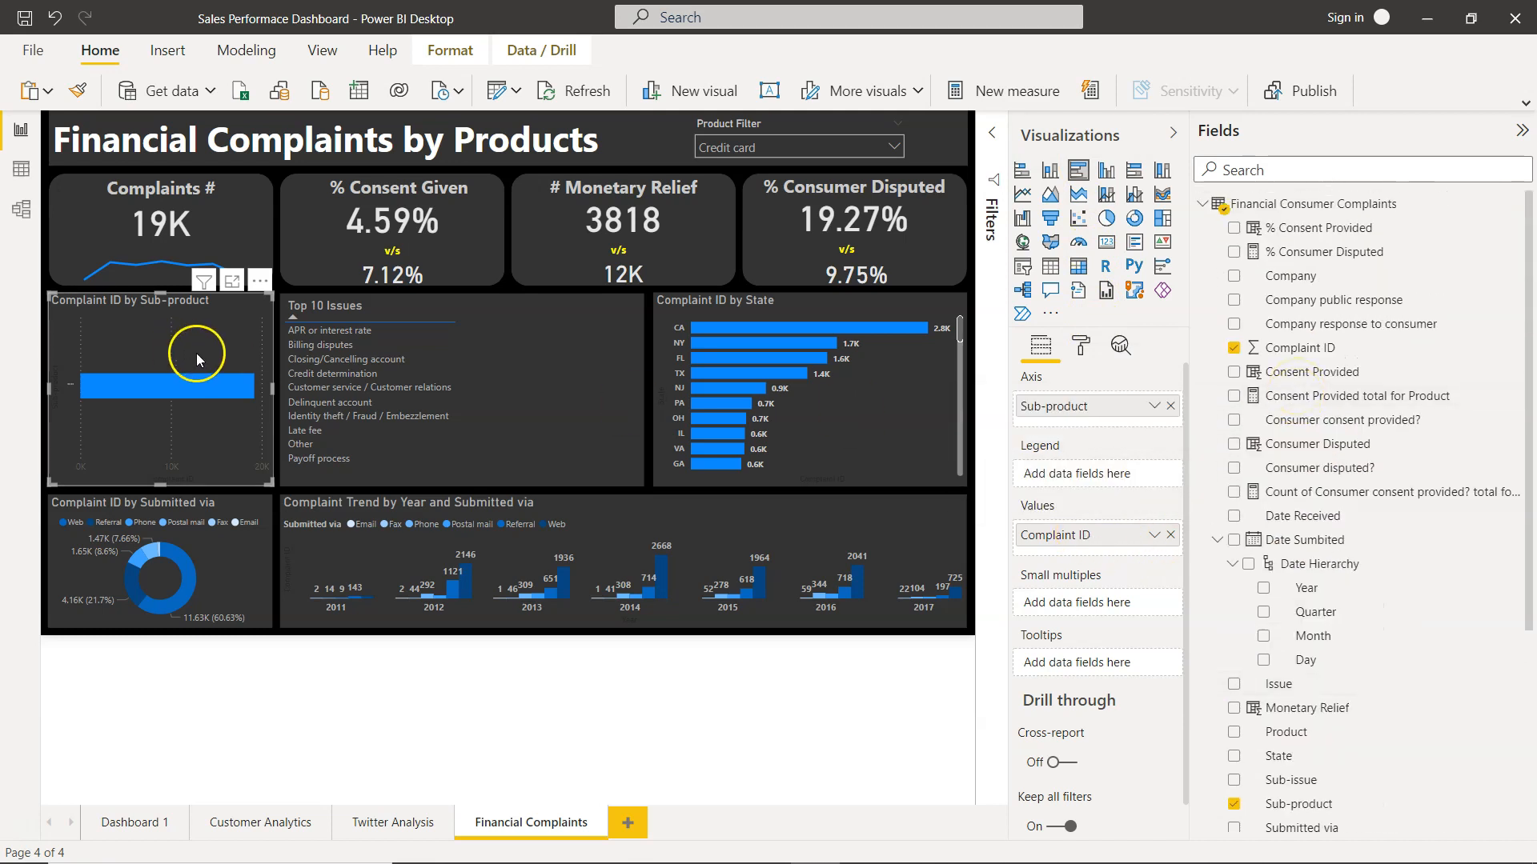
click(891, 147)
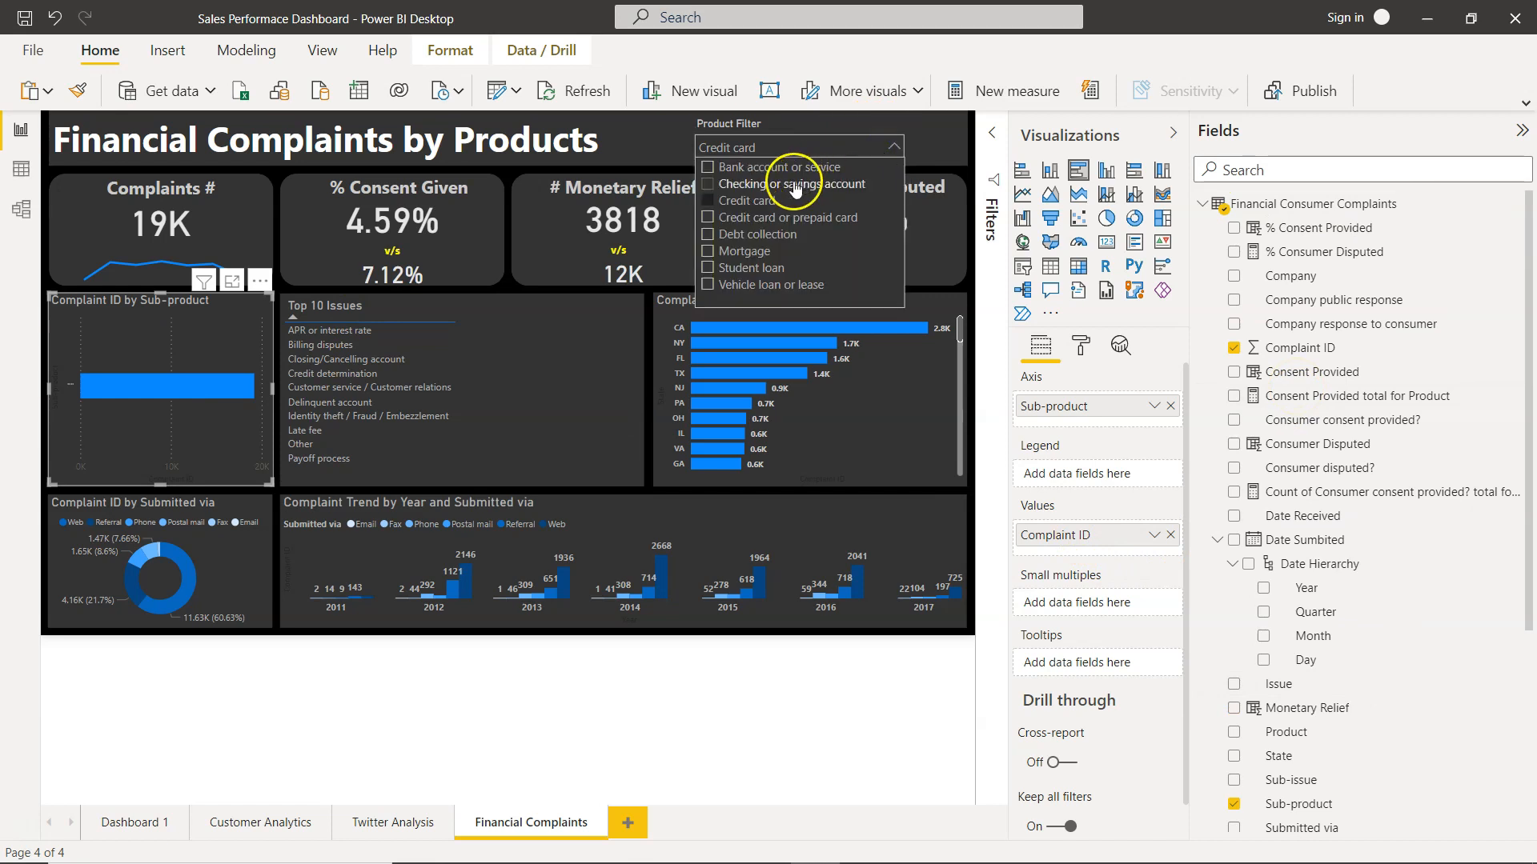
click(767, 236)
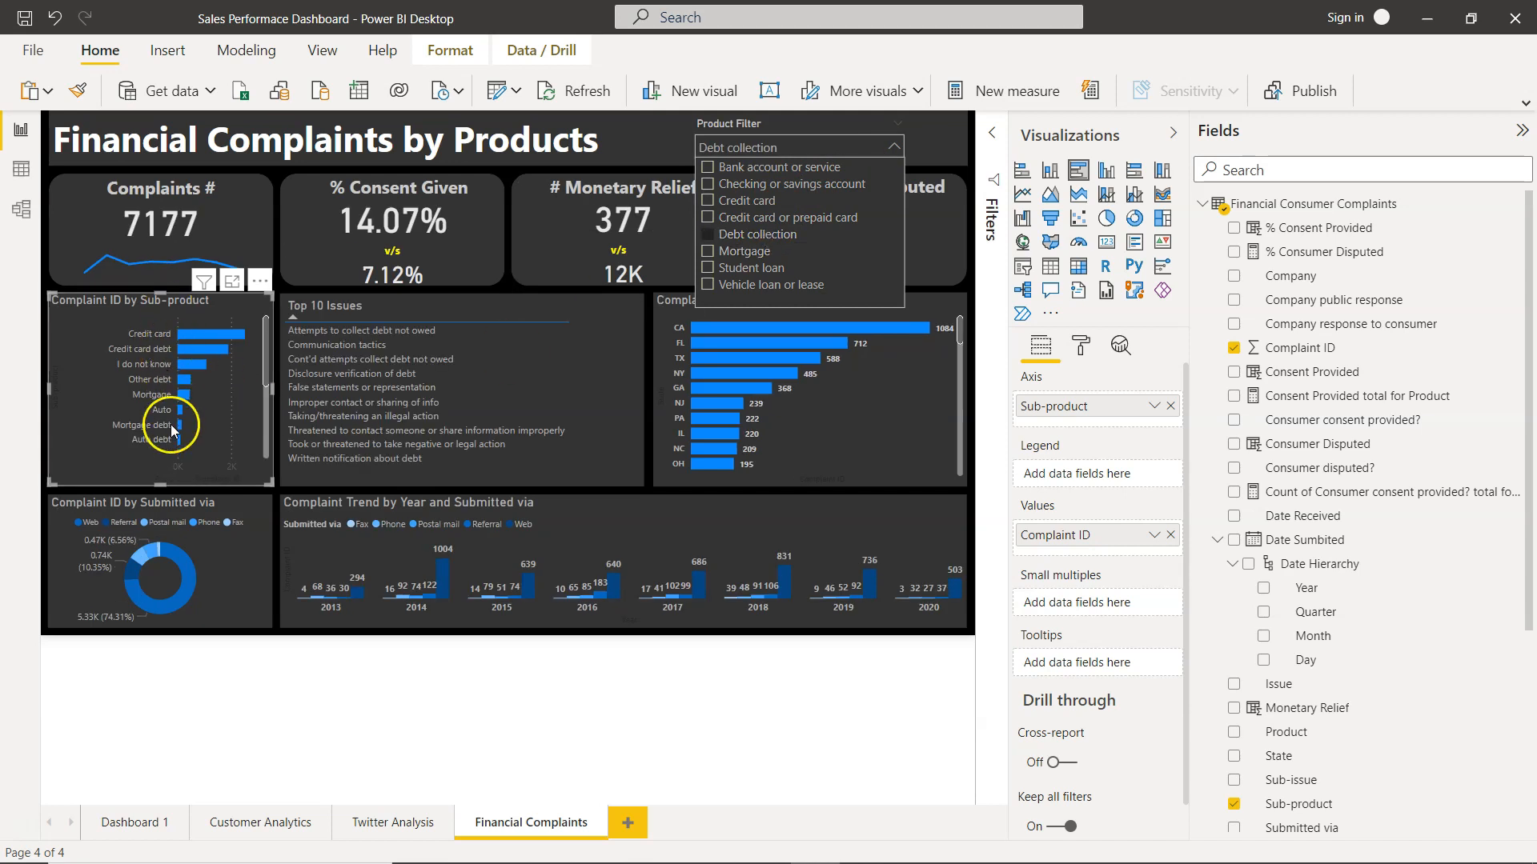
click(230, 423)
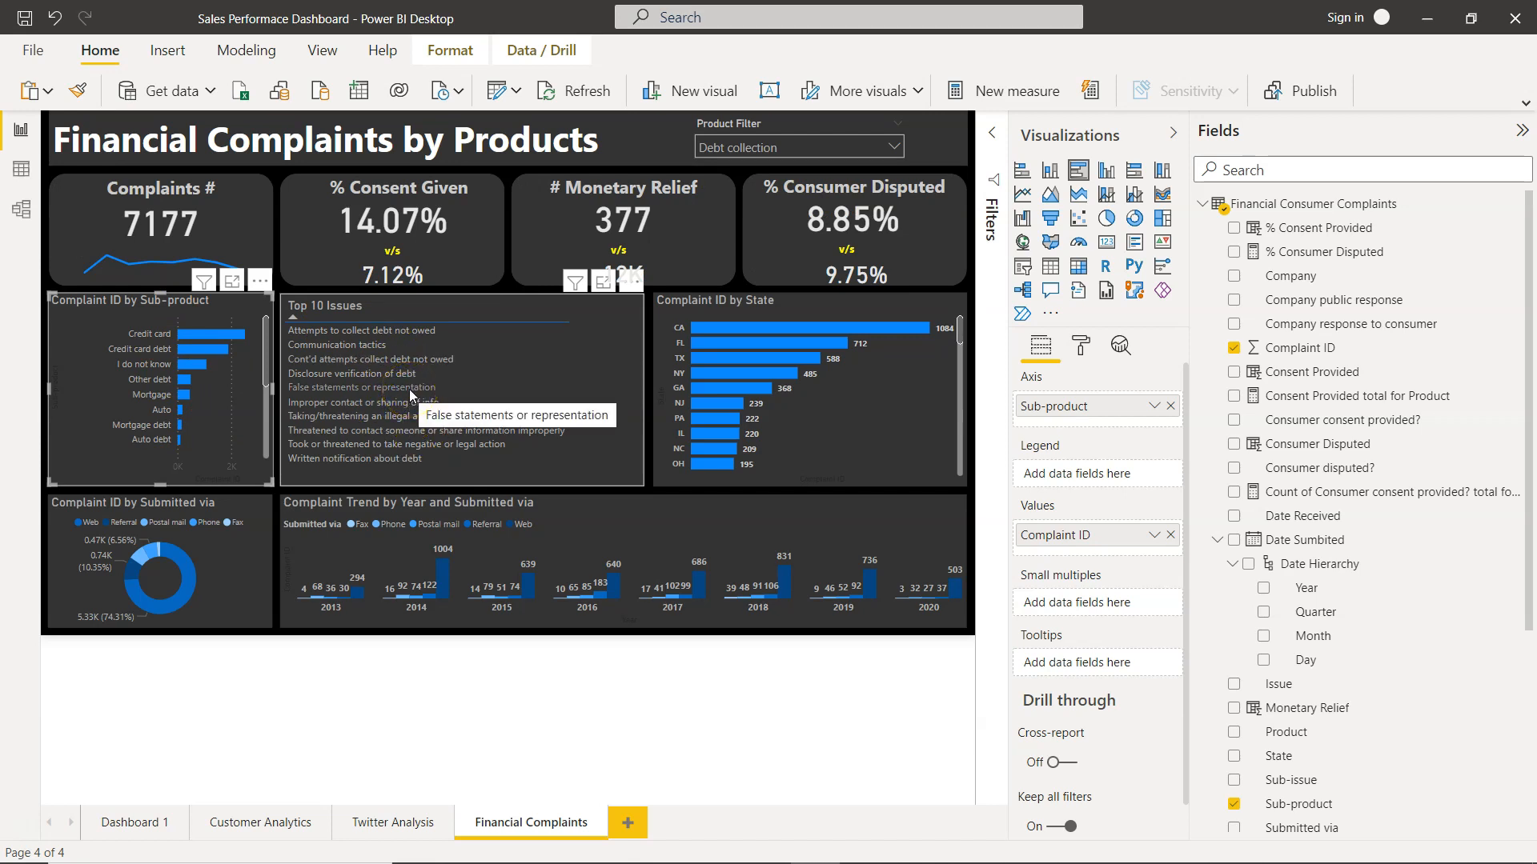
Step: Examine the "Top 10 Issues" table's field and the Top N filter by Complaint ID applied to it
click(613, 386)
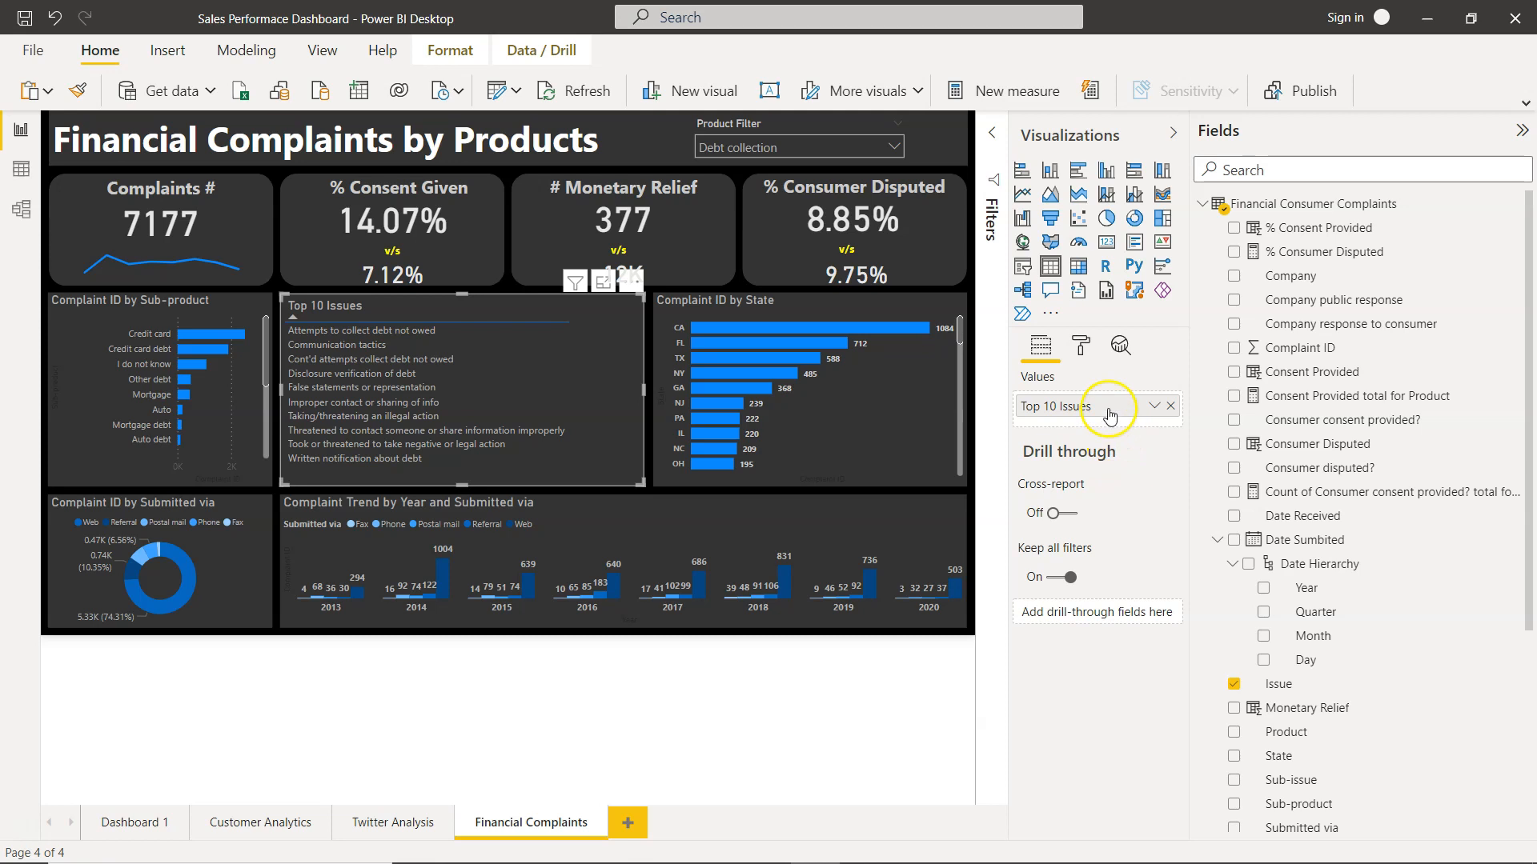
click(993, 135)
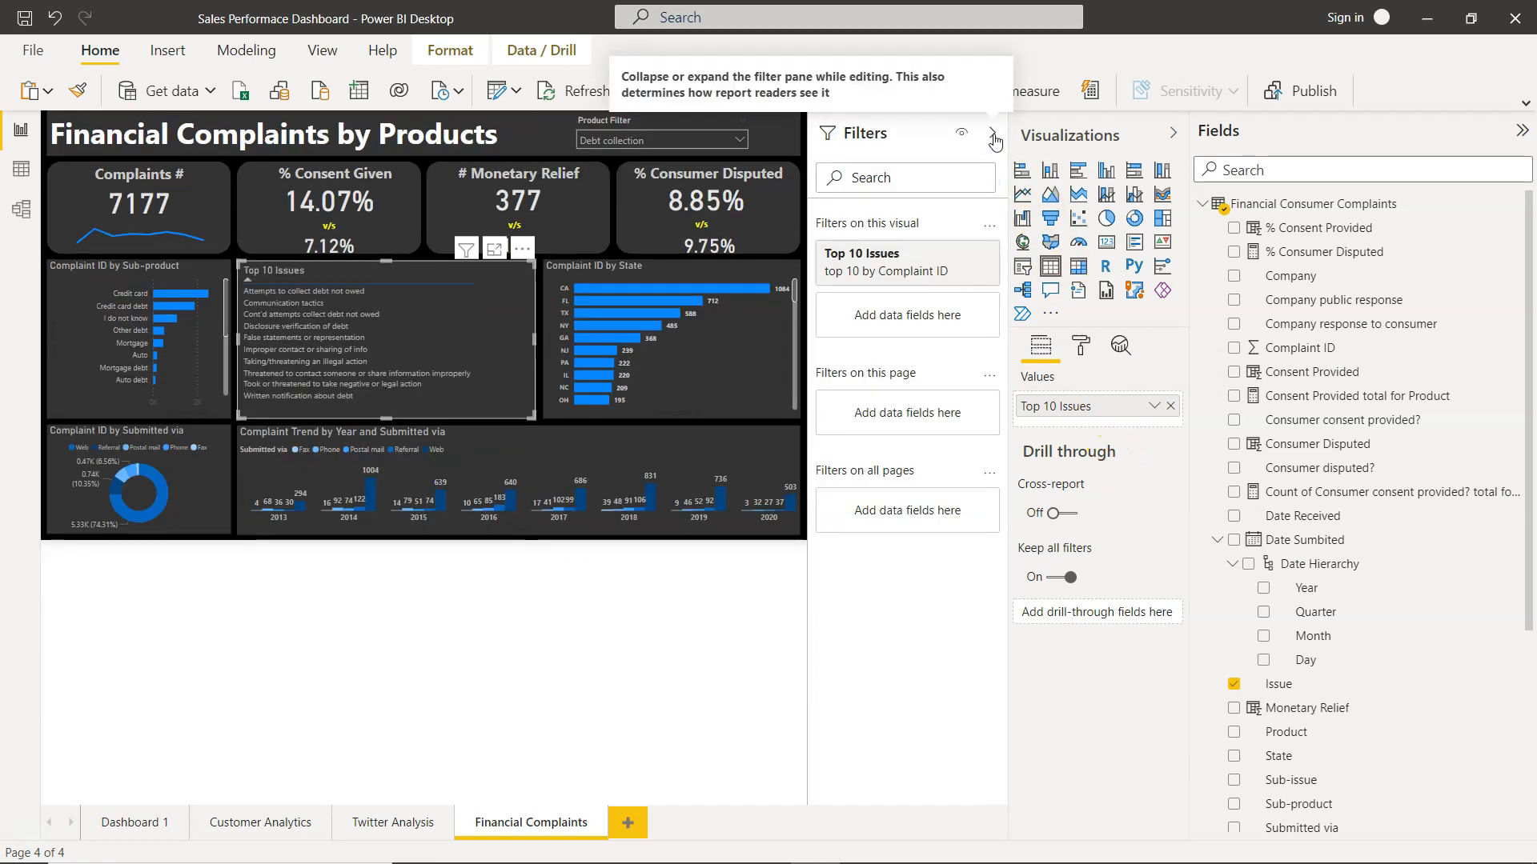
click(960, 255)
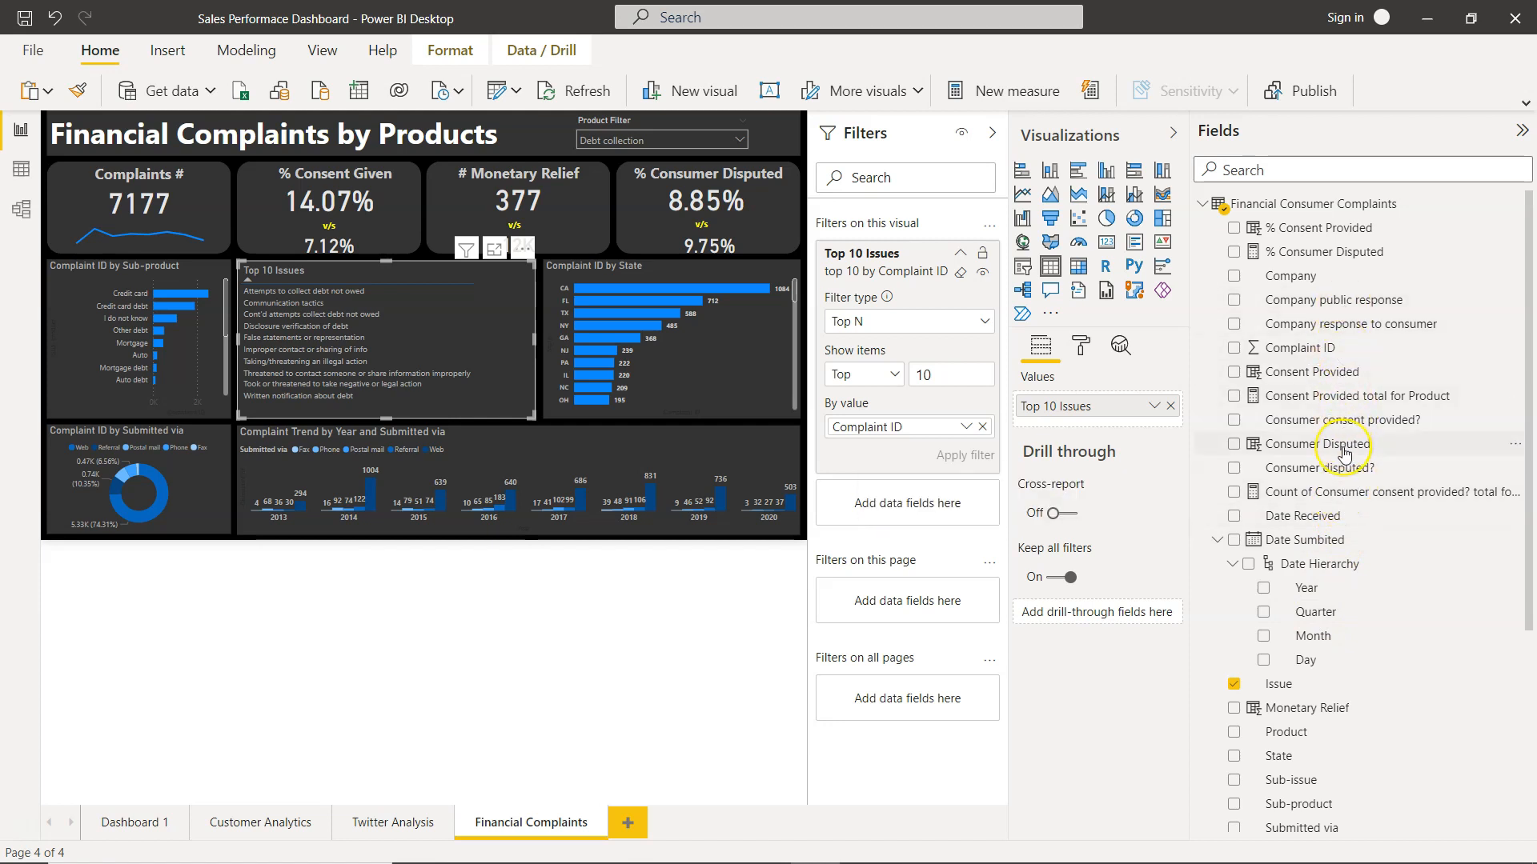
scroll(1343, 455, down, 3)
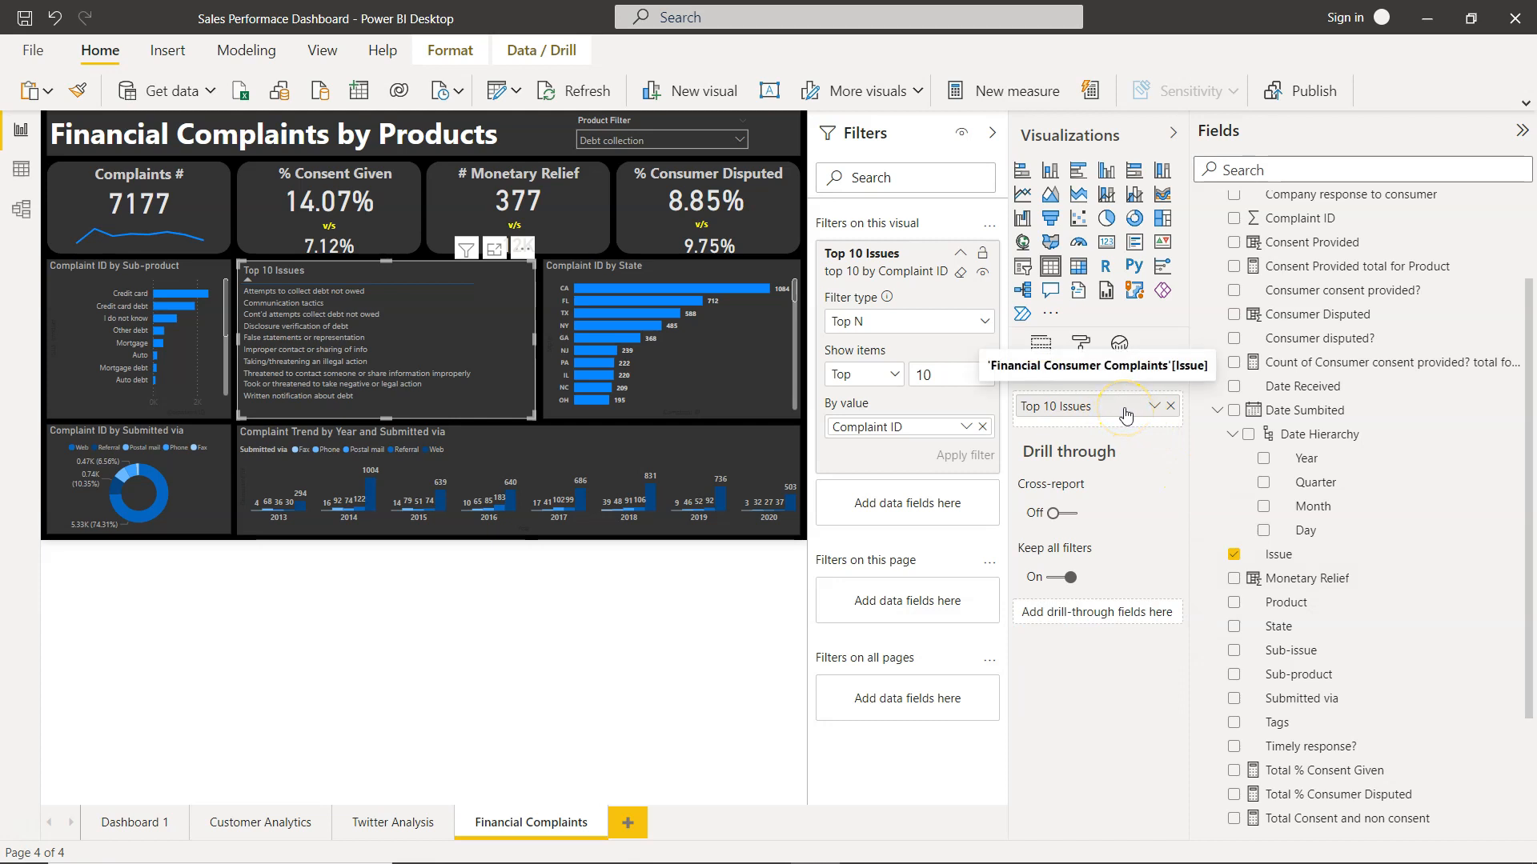
scroll(1288, 528, down, 1)
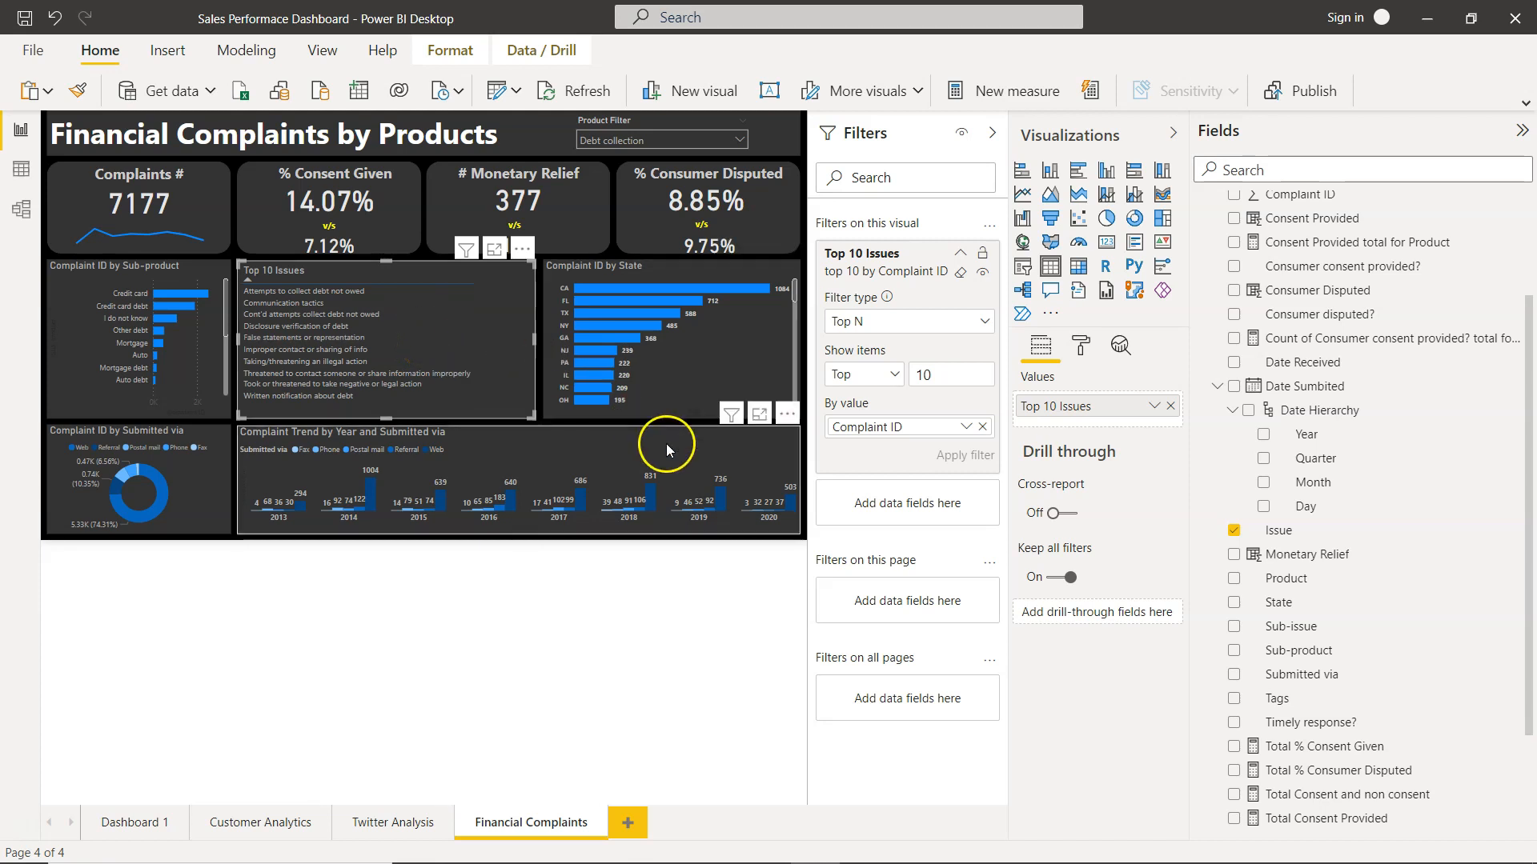
click(991, 132)
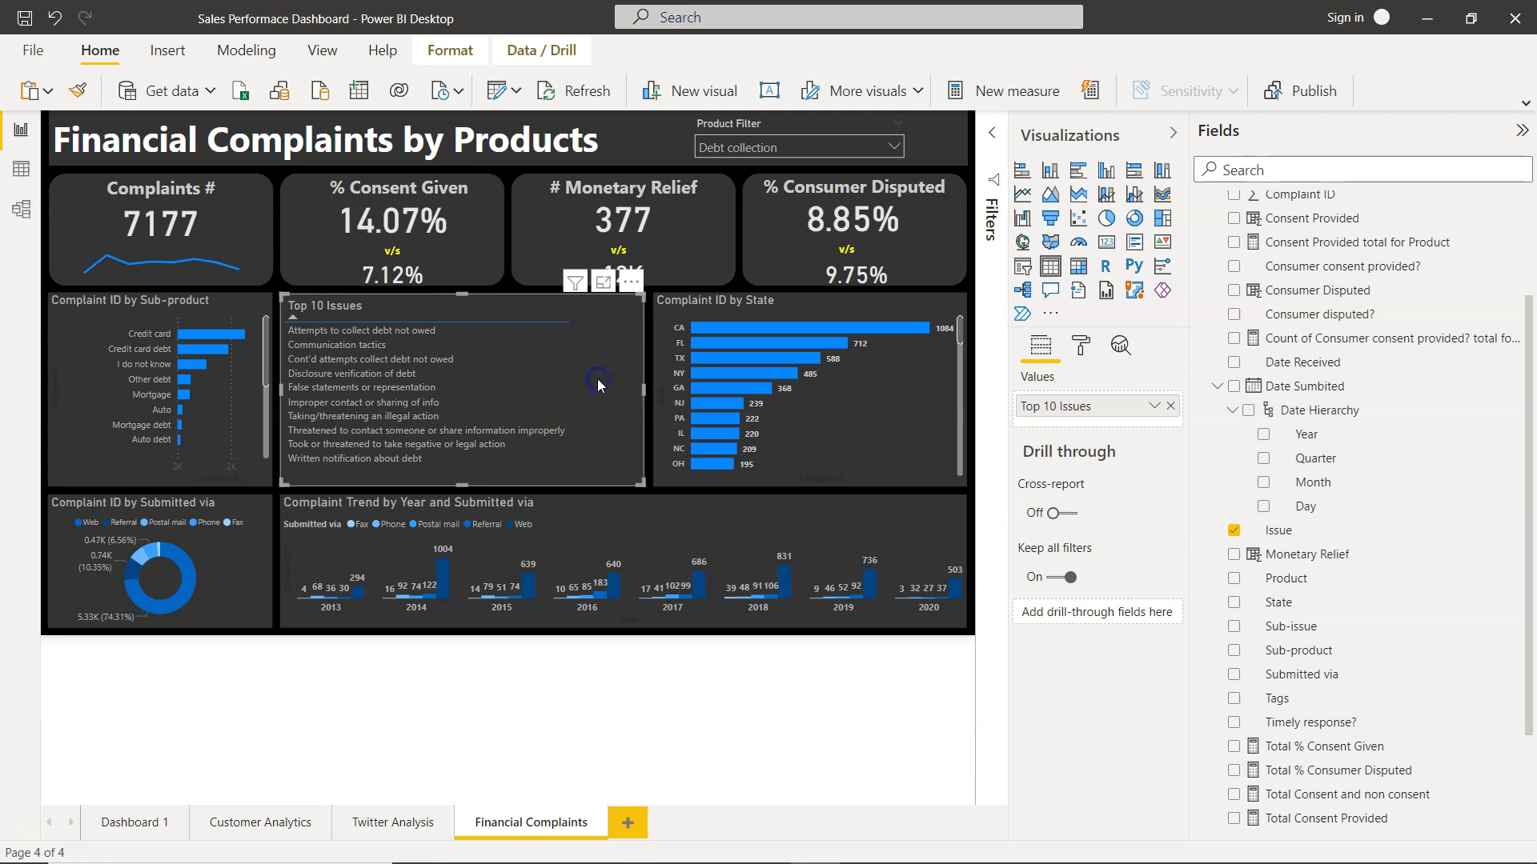
Step: Look through the formatting options of the "Top 10 Issues" table, including its background settings
click(1080, 347)
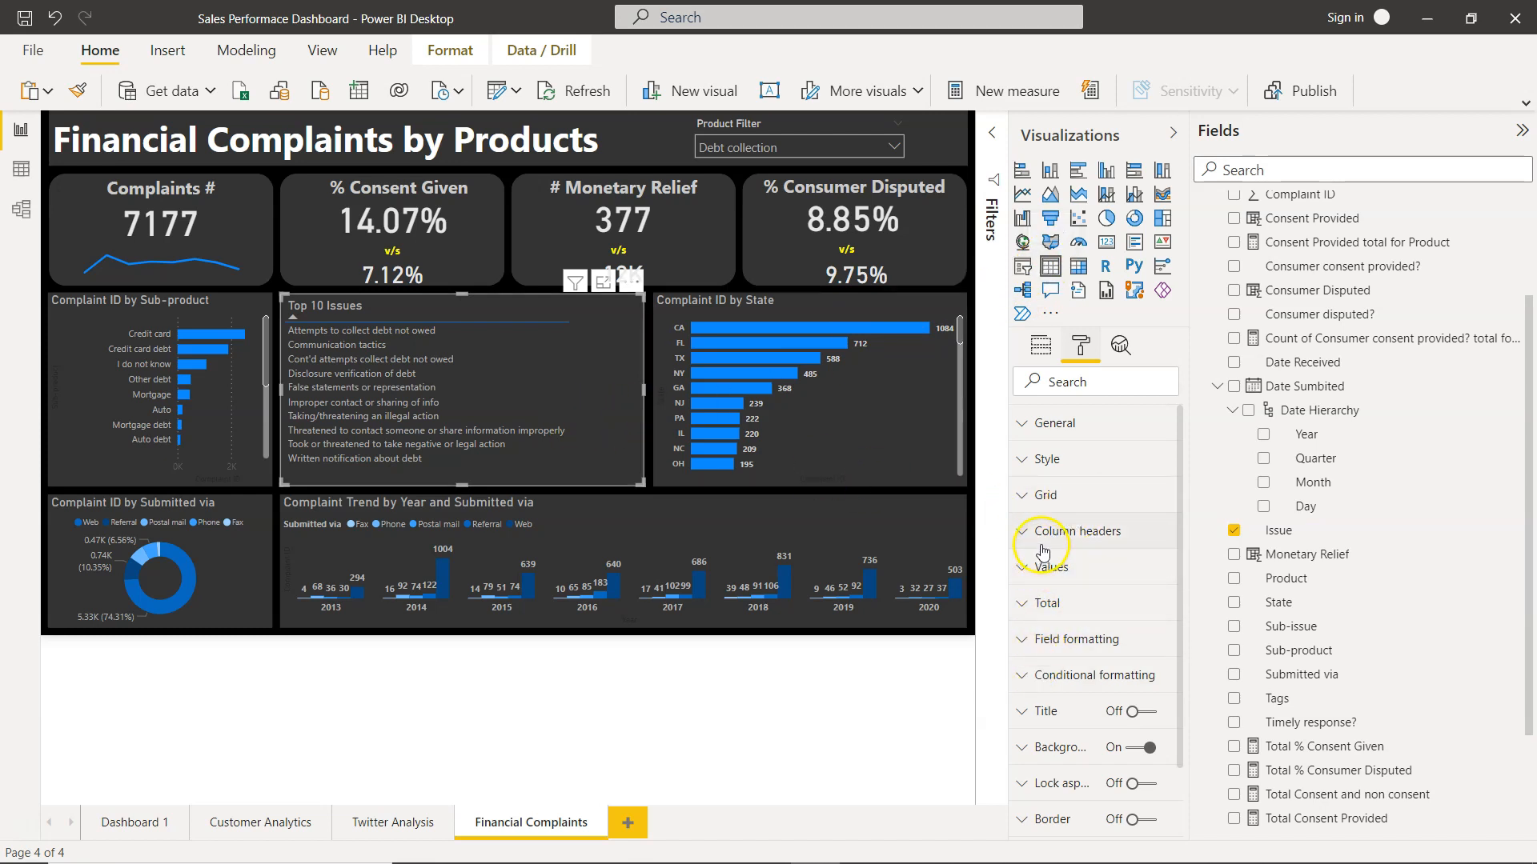
scroll(1040, 576, down, 2)
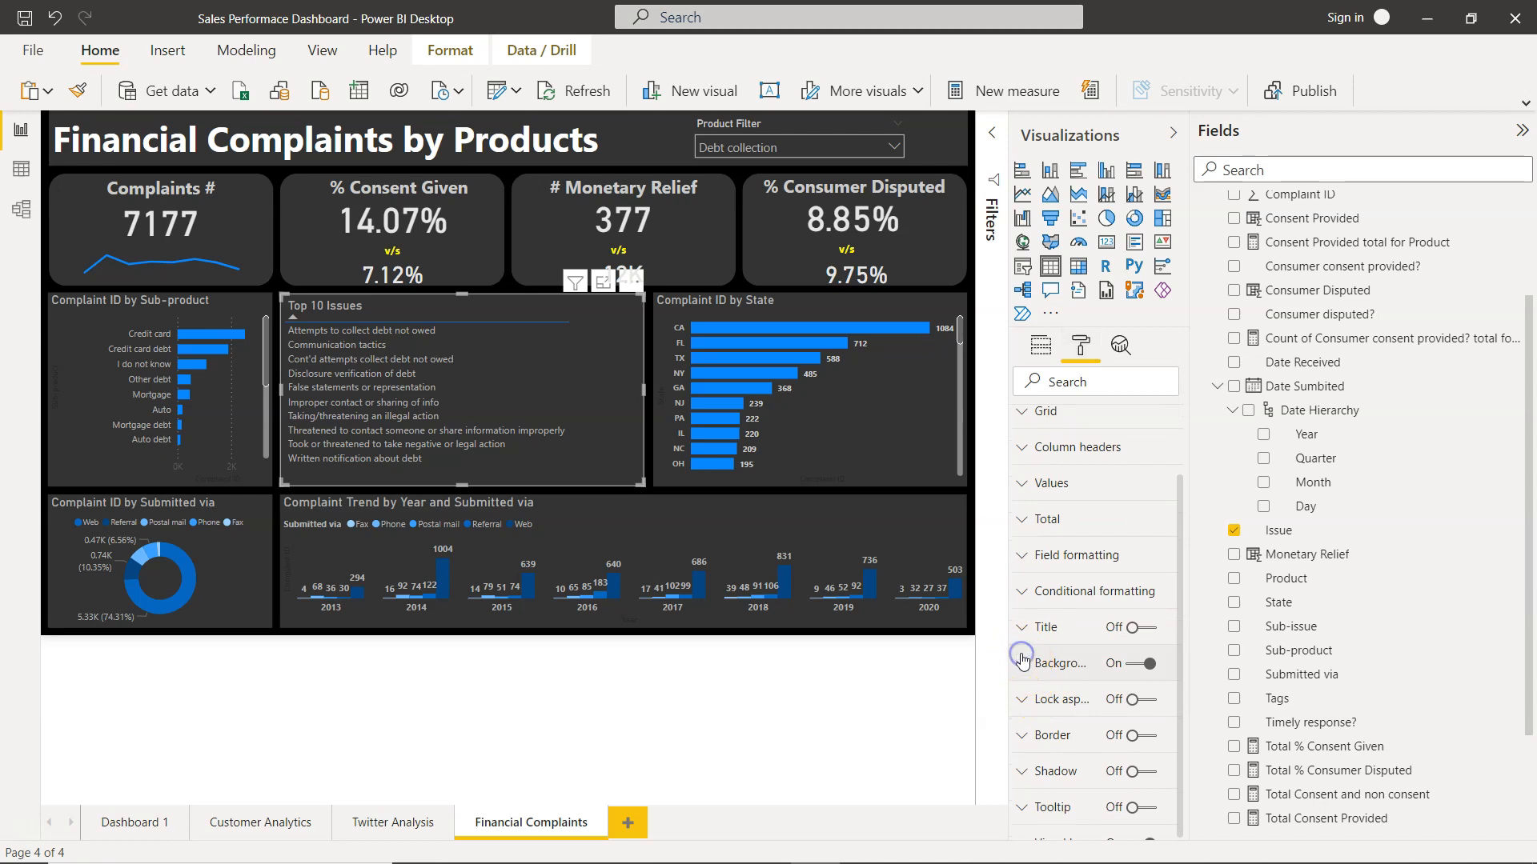
click(1022, 658)
click(1027, 669)
scroll(1040, 640, up, 1)
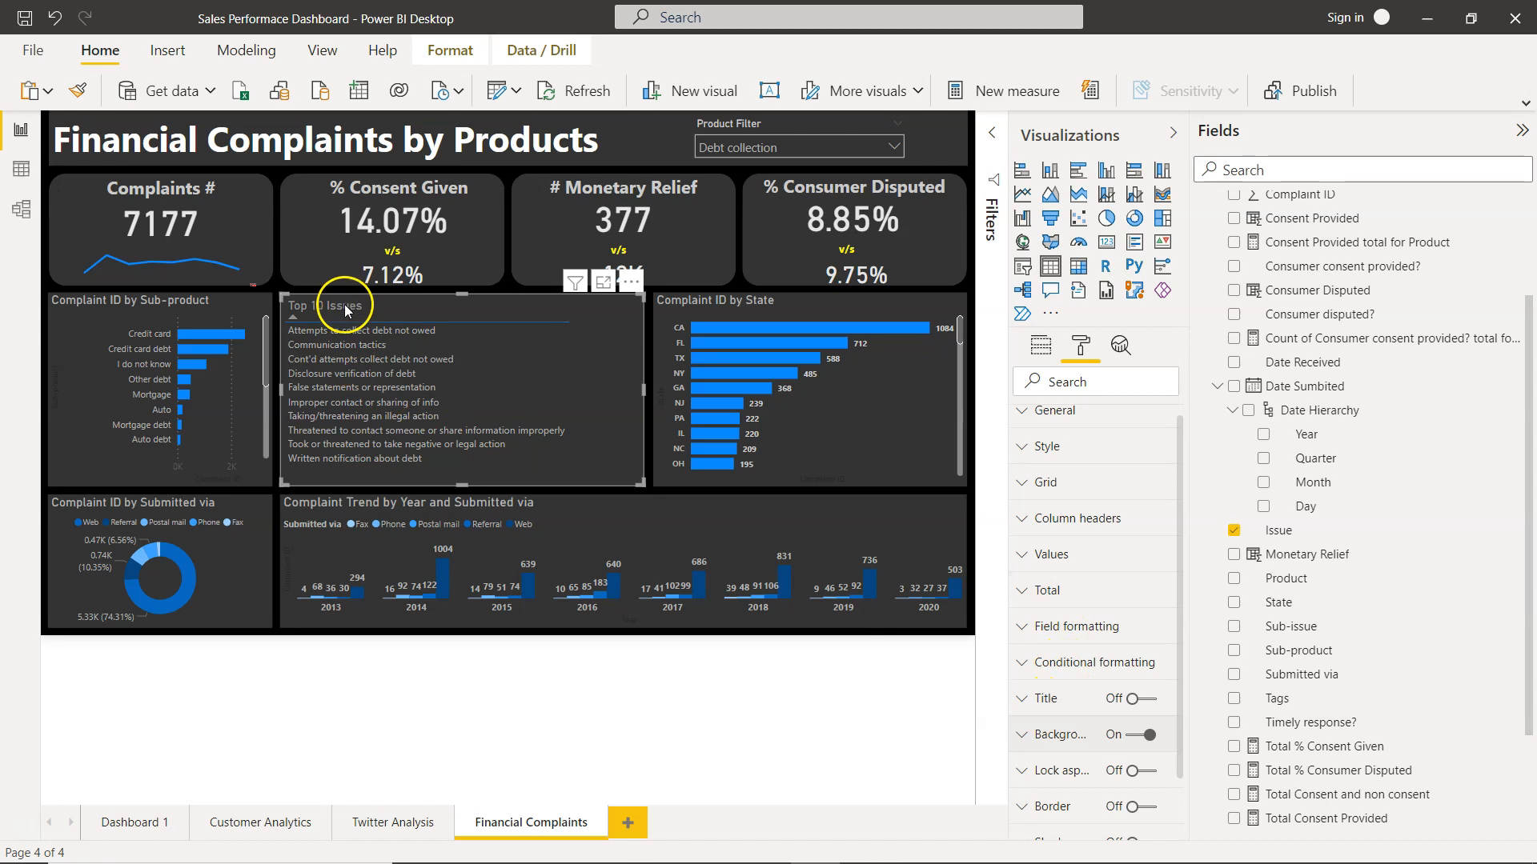
scroll(1095, 588, up, 1)
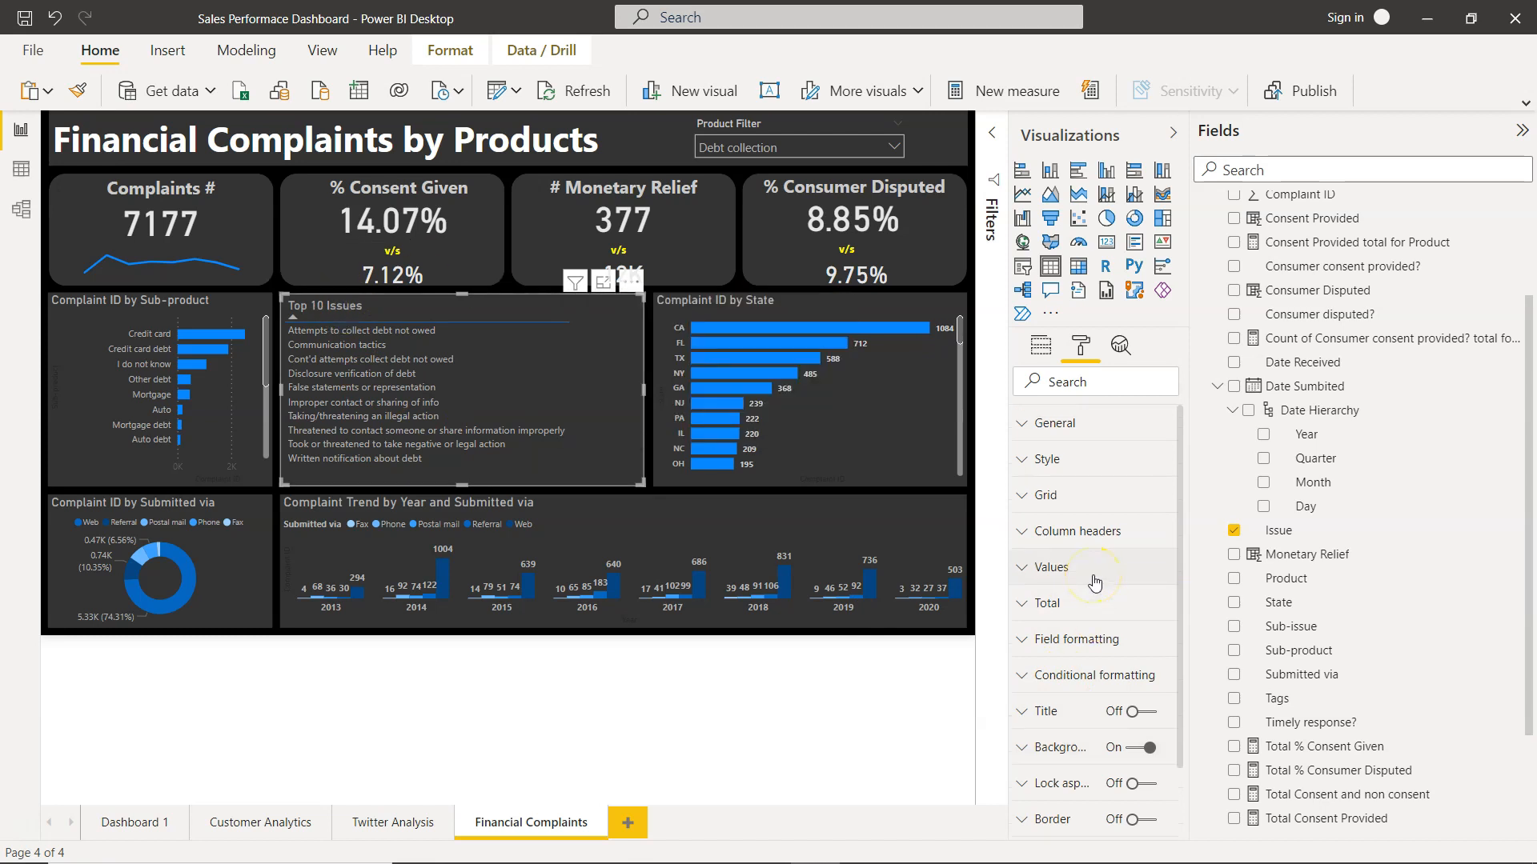
Step: Select the "Complaint ID by State" chart, check its visual type and browse through its list of states
click(907, 439)
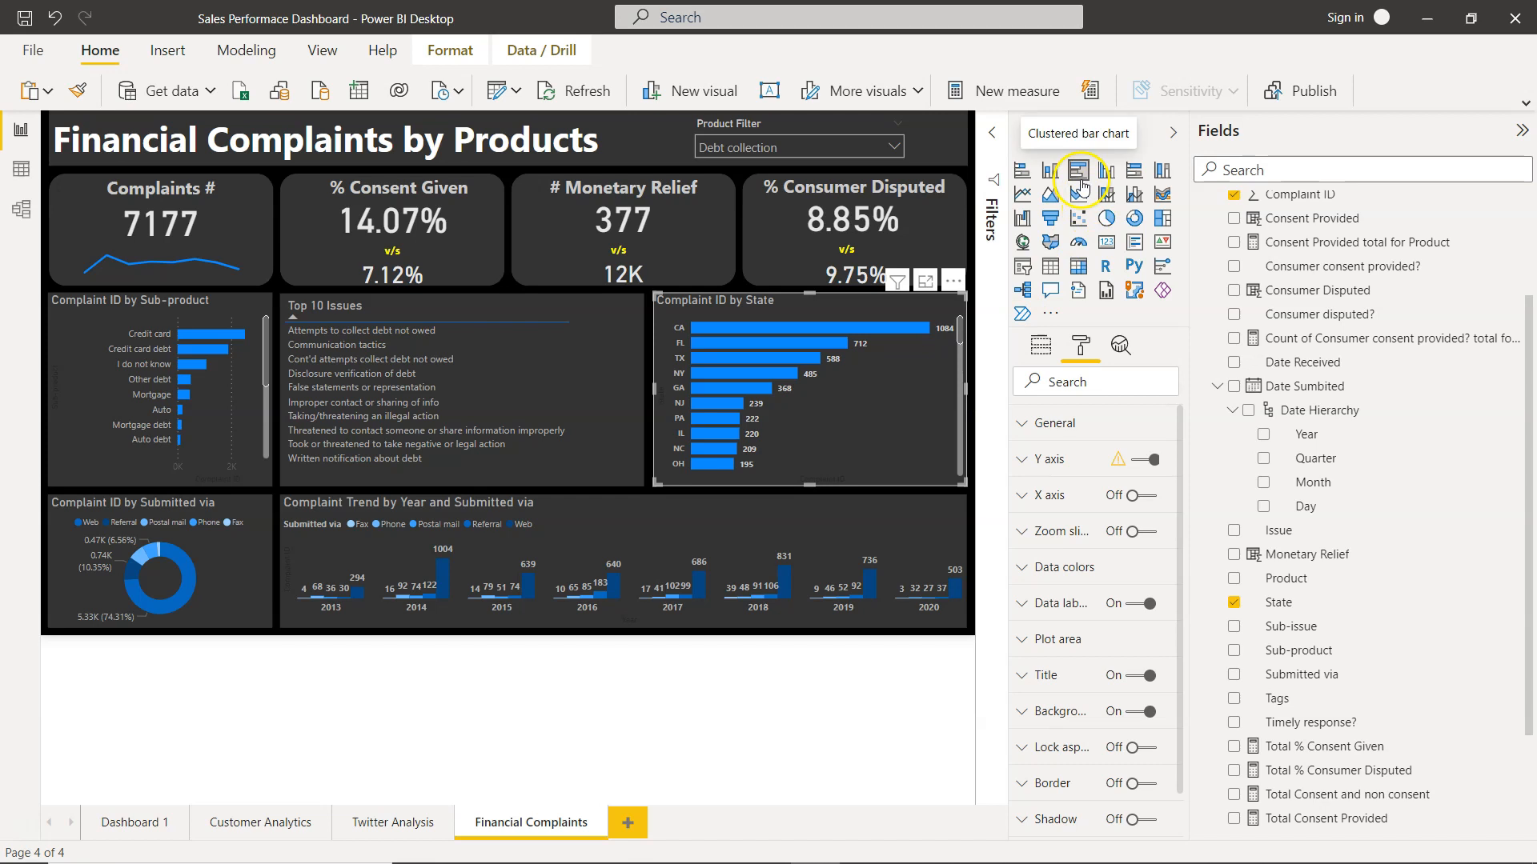
scroll(890, 410, down, 2)
scroll(889, 410, down, 5)
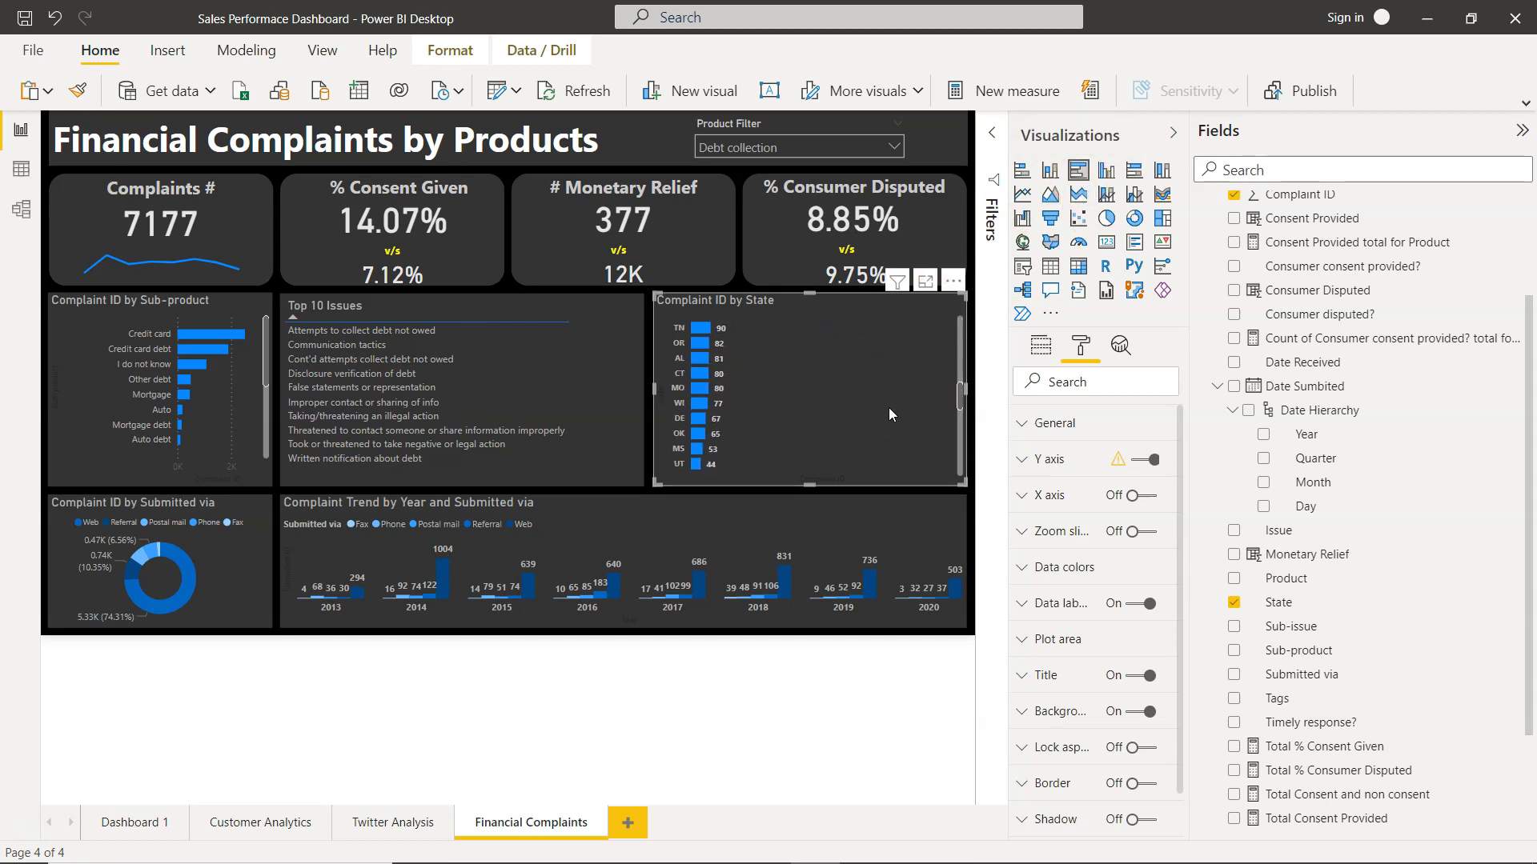
scroll(888, 408, up, 7)
scroll(890, 410, down, 3)
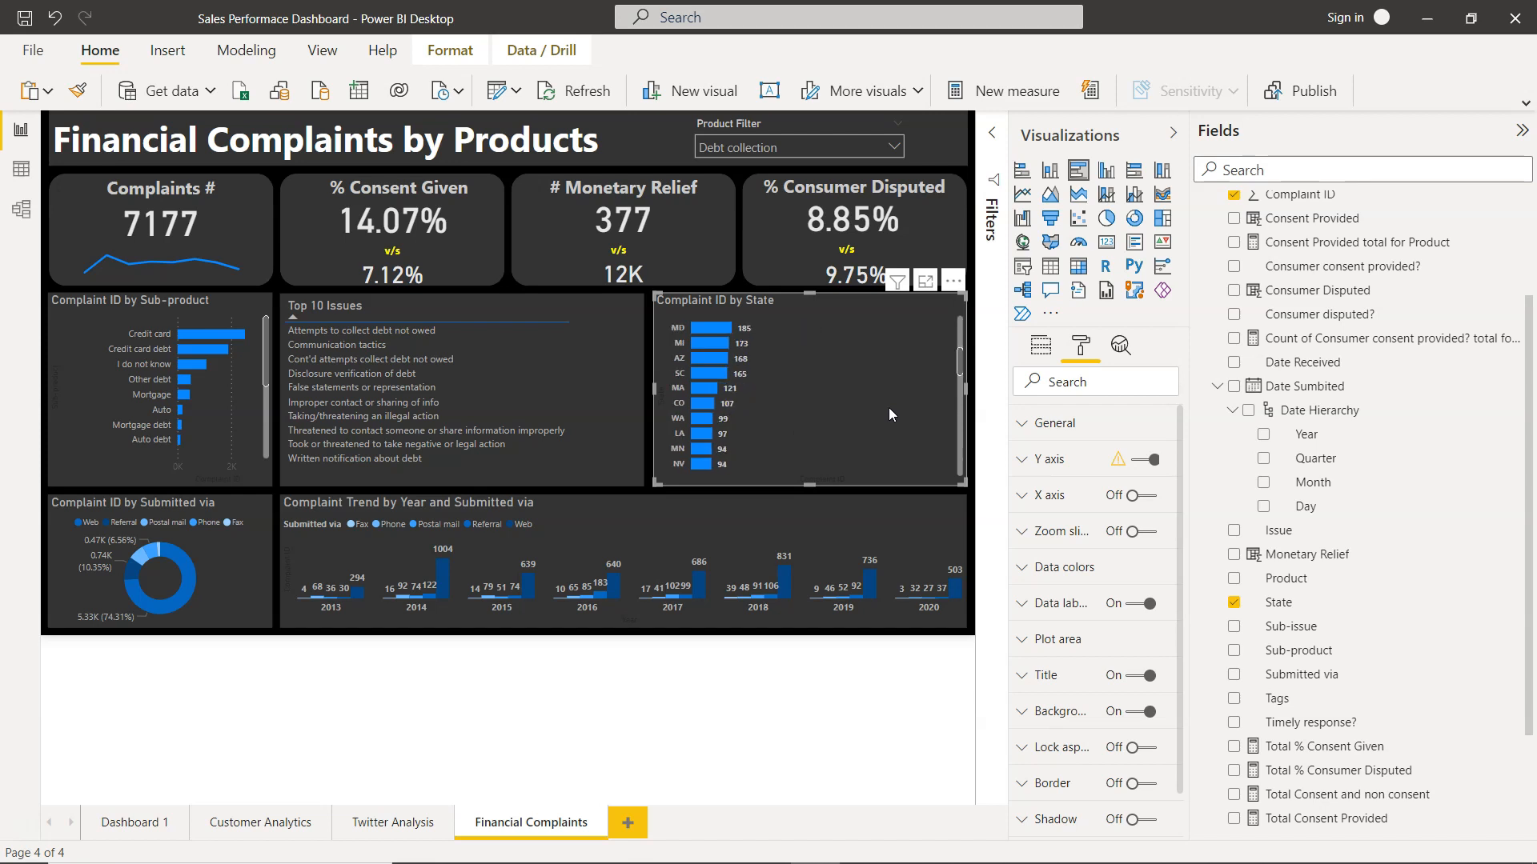
scroll(888, 414, up, 3)
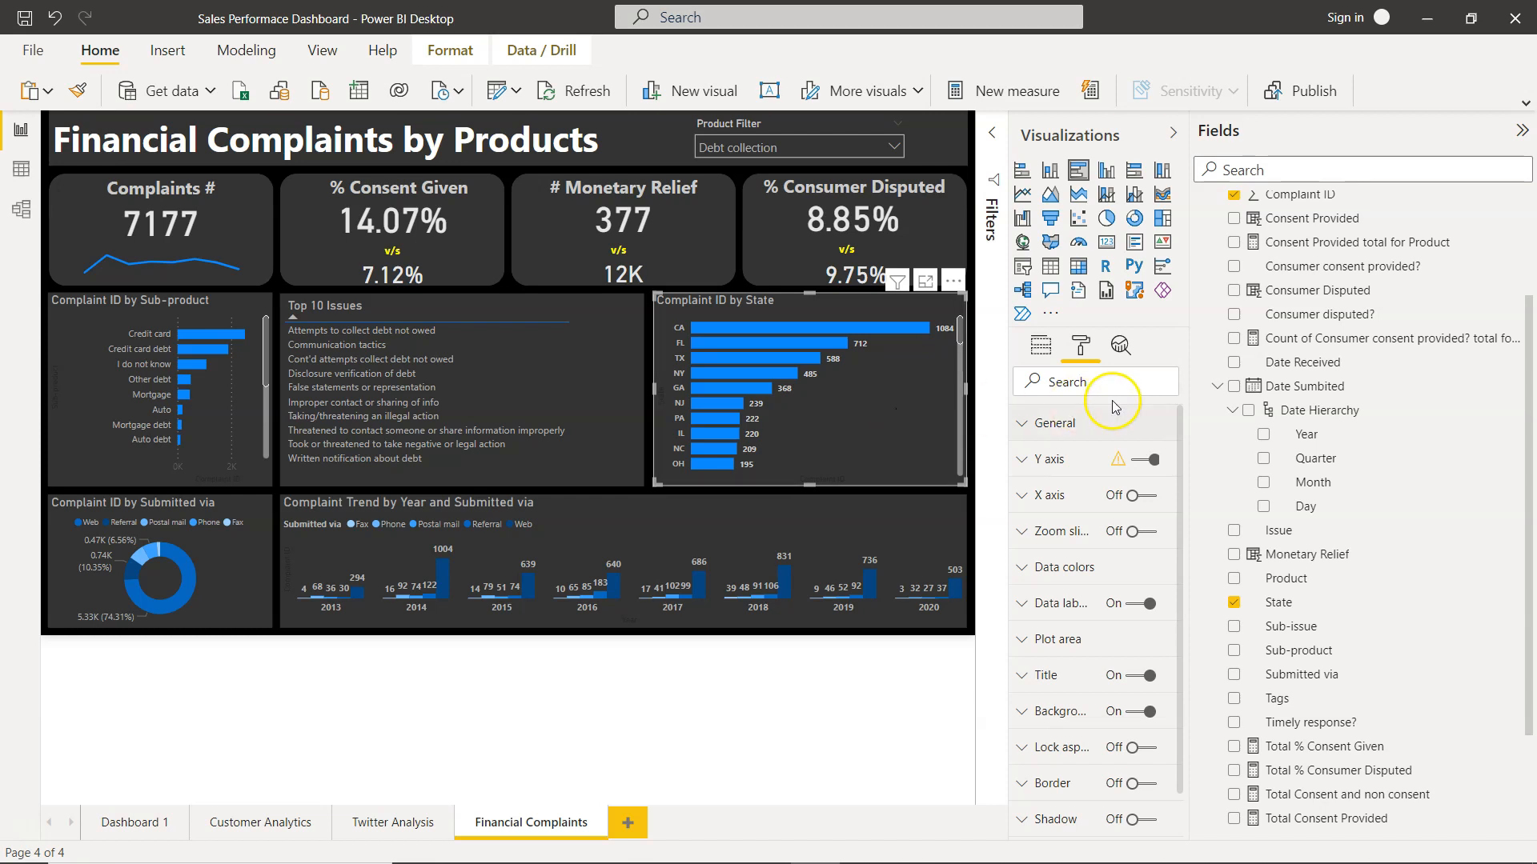
Step: Review the axis and values fields of the "Complaint ID by State" chart and locate them in the source table
click(1028, 344)
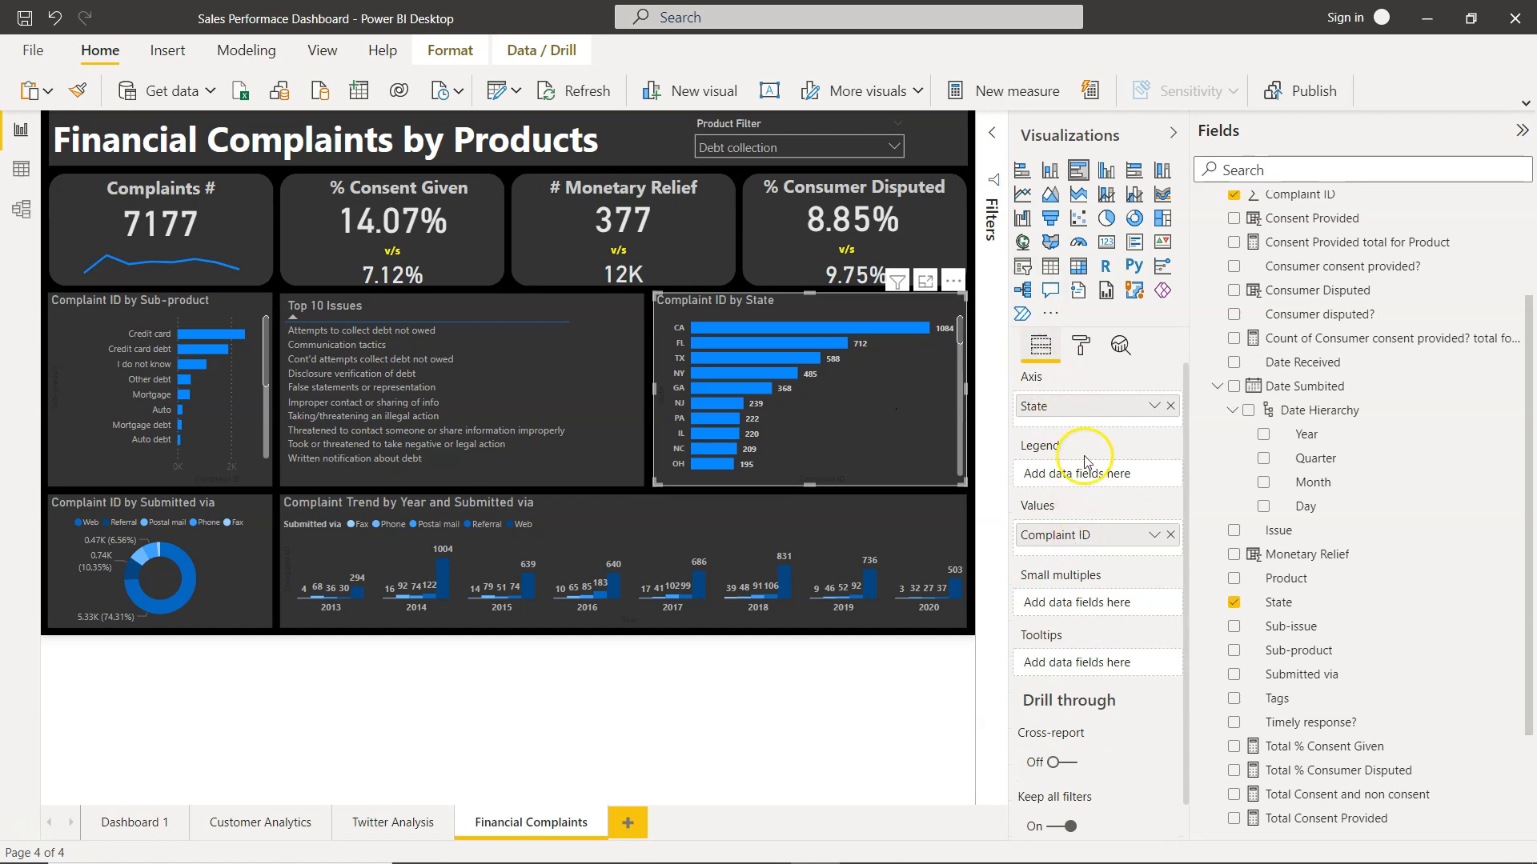
scroll(1270, 514, down, 2)
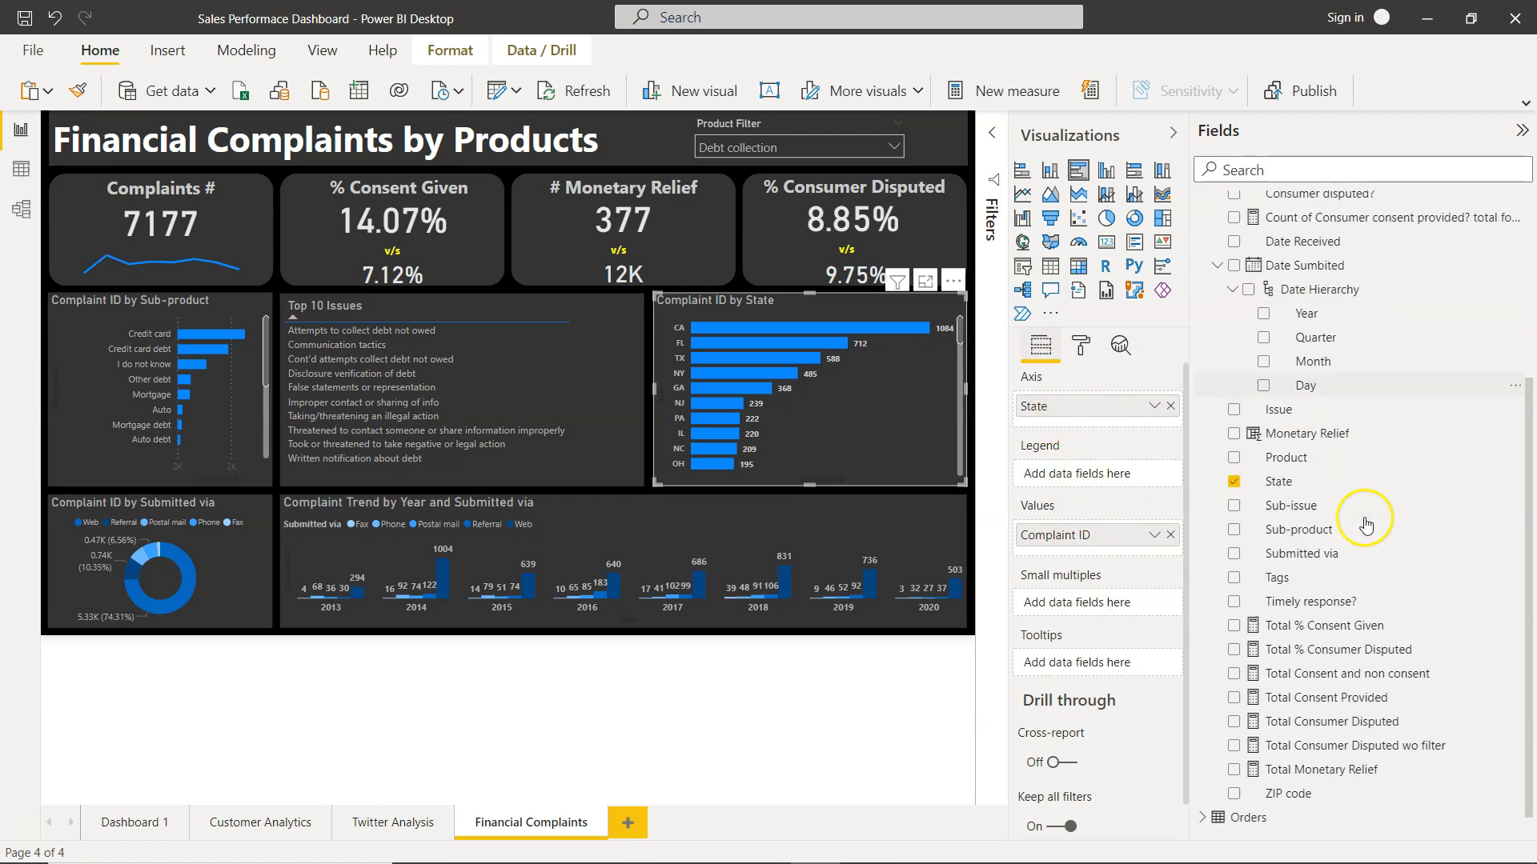
scroll(1272, 479, up, 4)
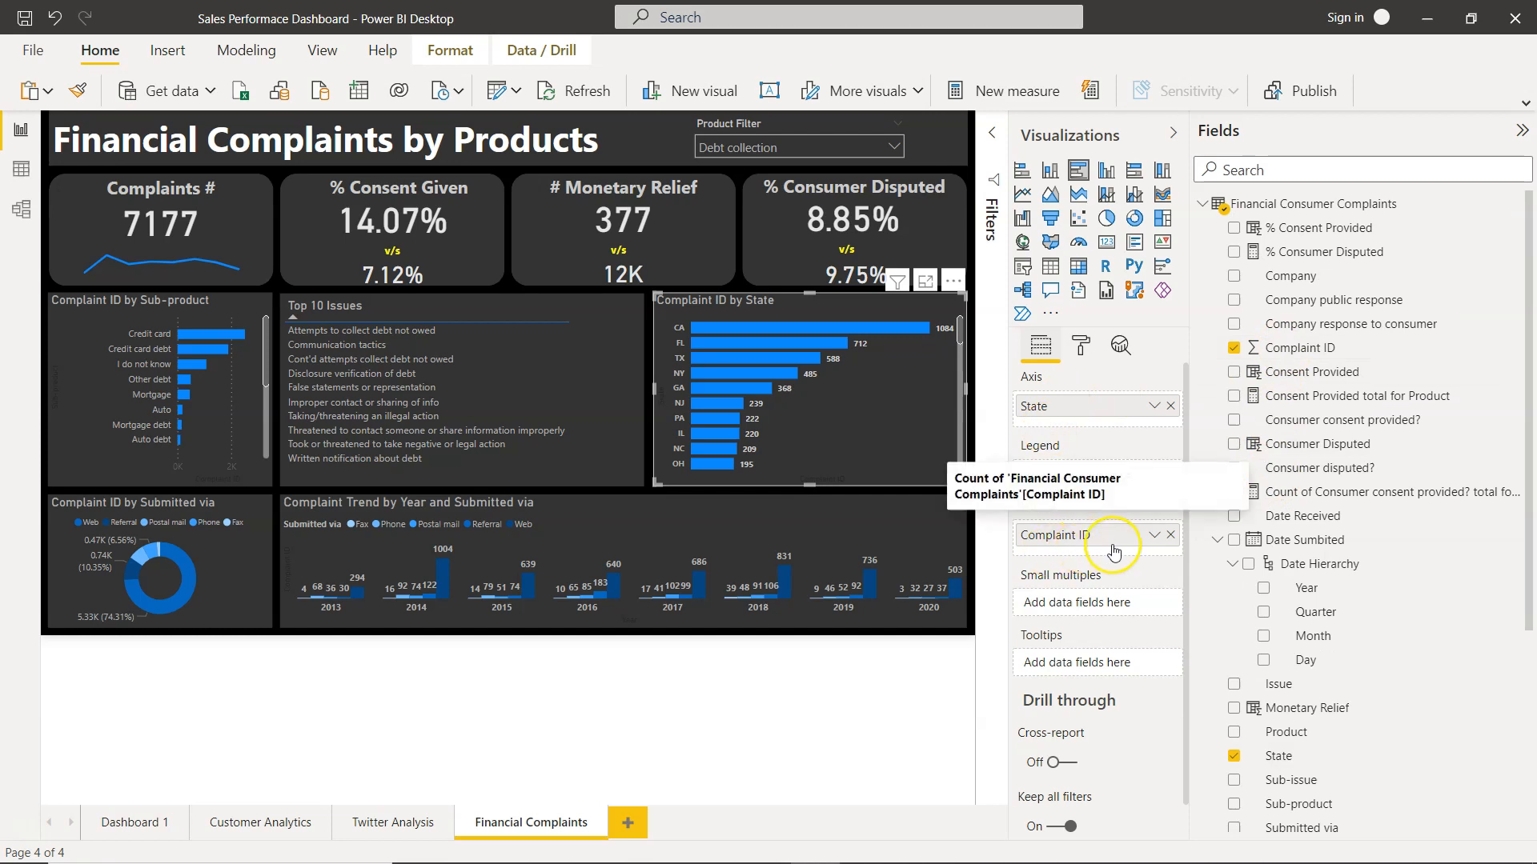
Step: Check how Complaint ID is aggregated in the "Complaint ID by State" chart and review the chart's data label color and Y axis formatting
click(1152, 535)
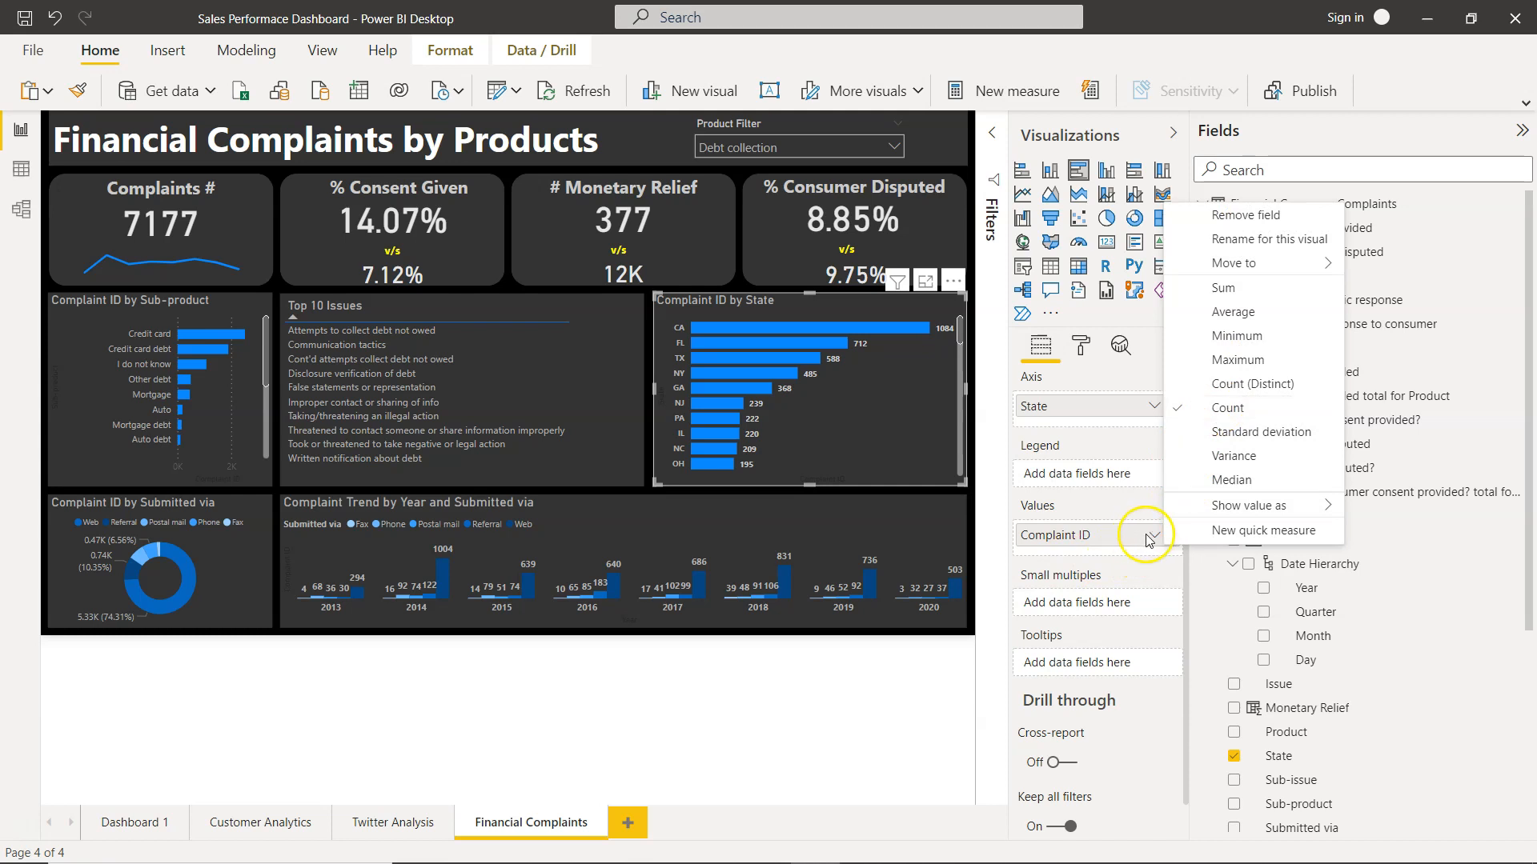
click(1136, 570)
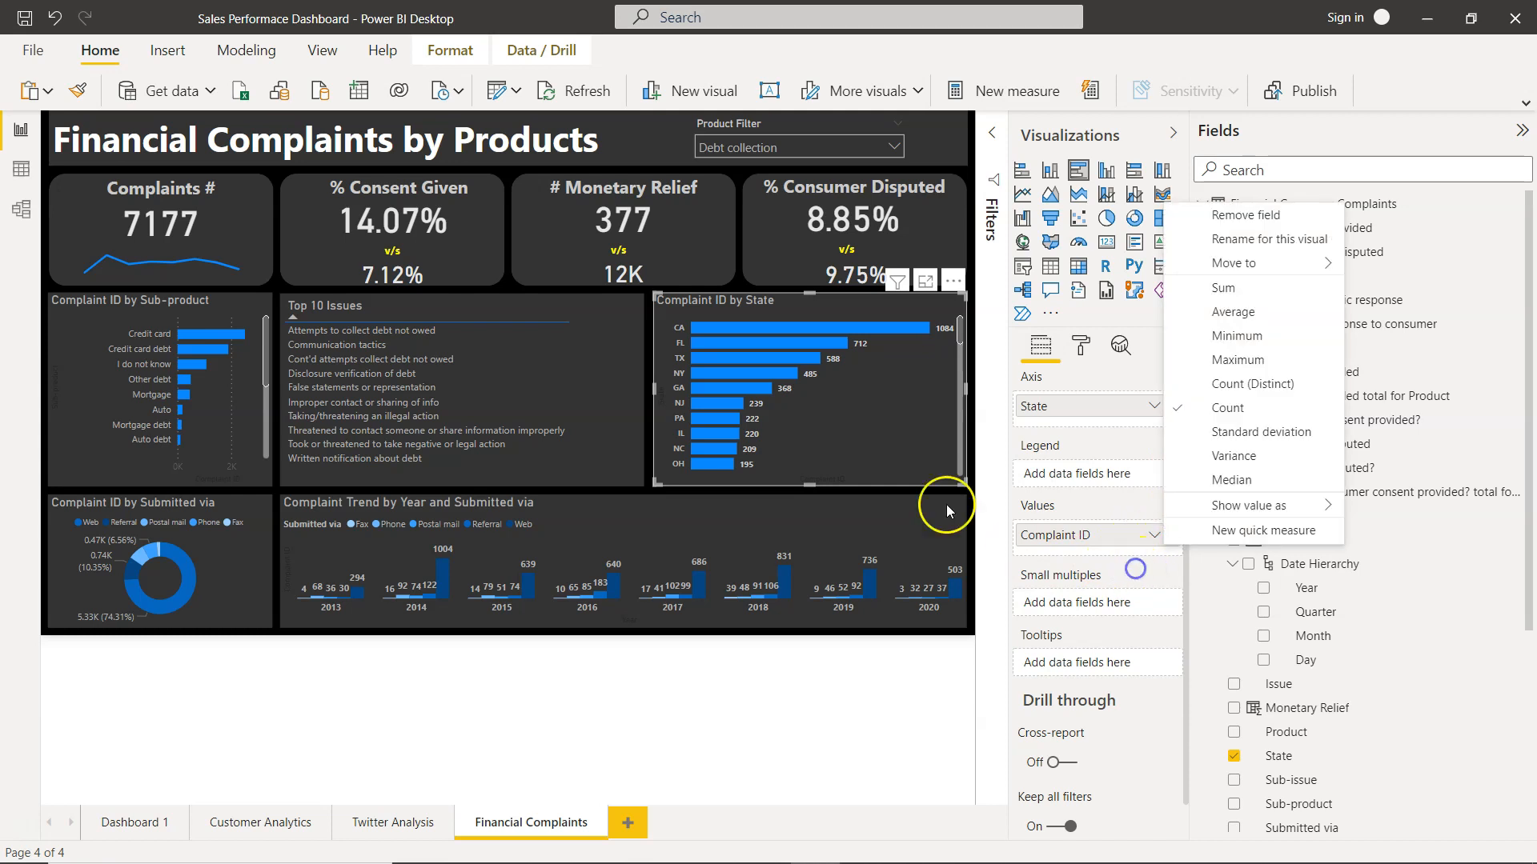
click(1080, 347)
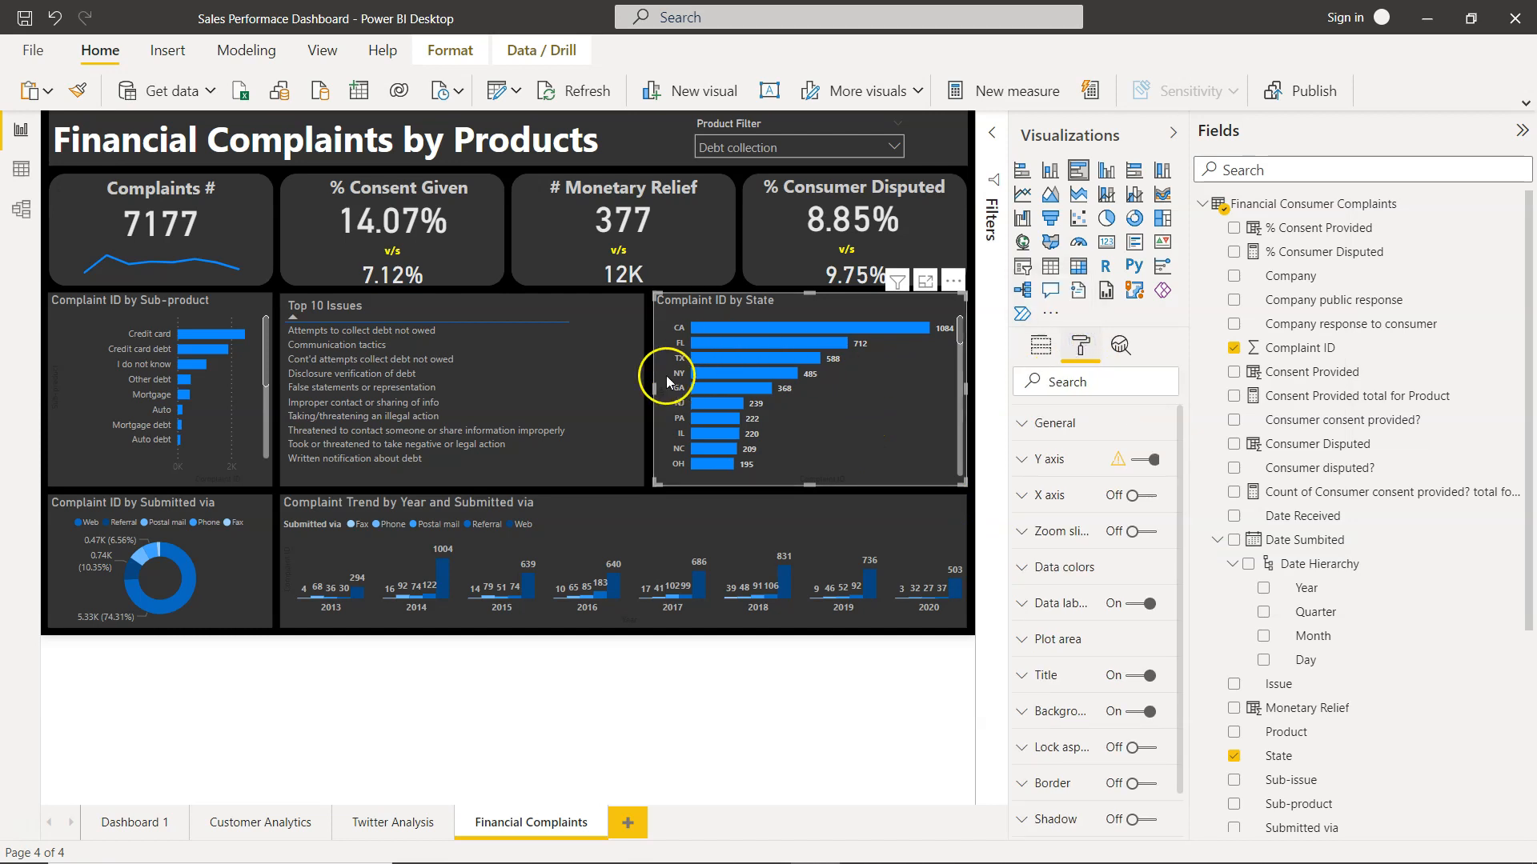
click(1023, 605)
click(1050, 665)
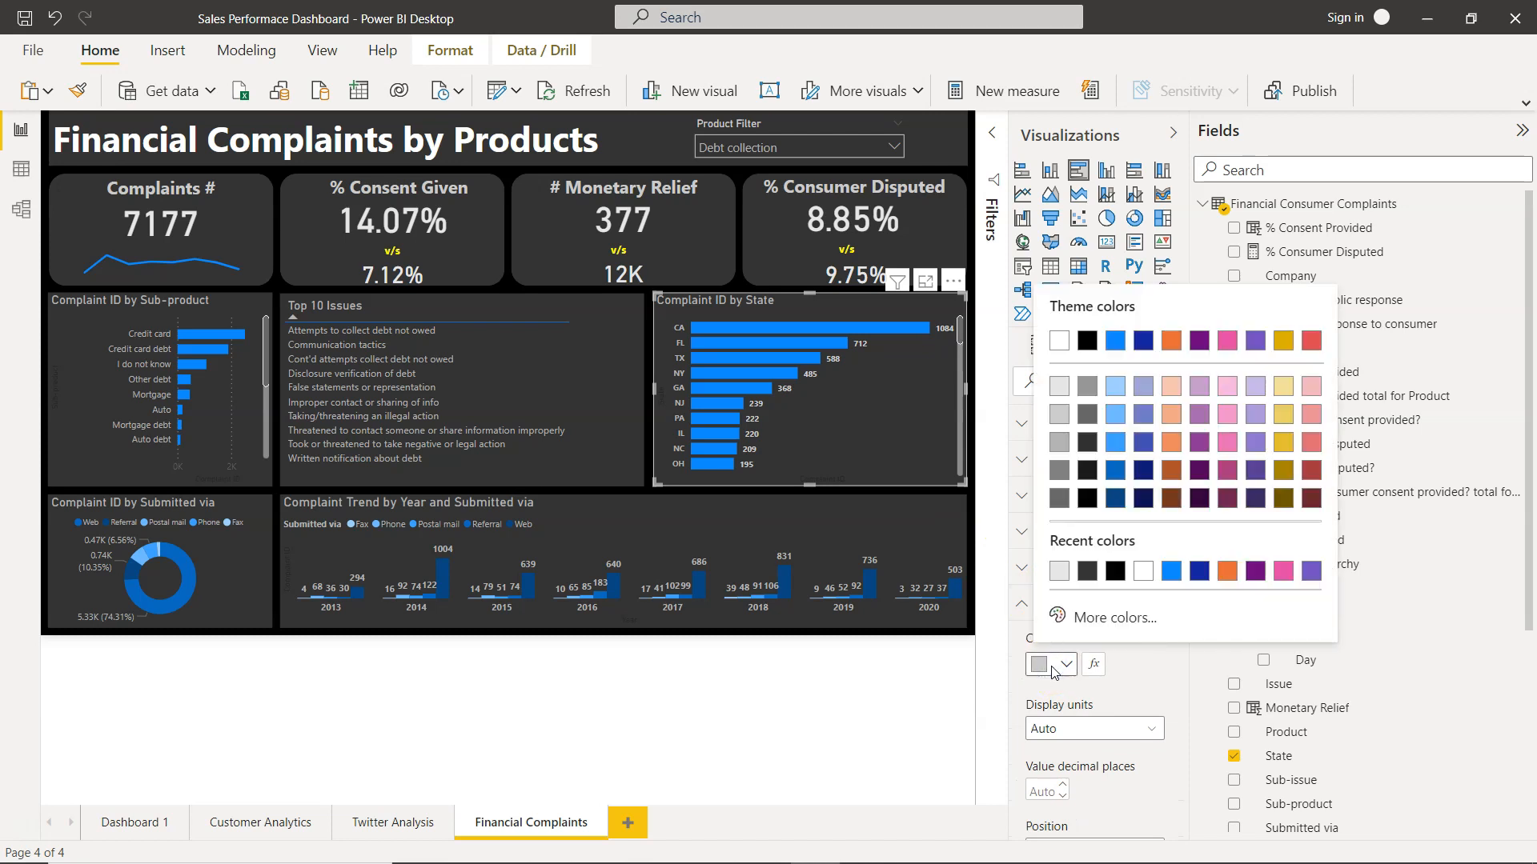
click(1058, 443)
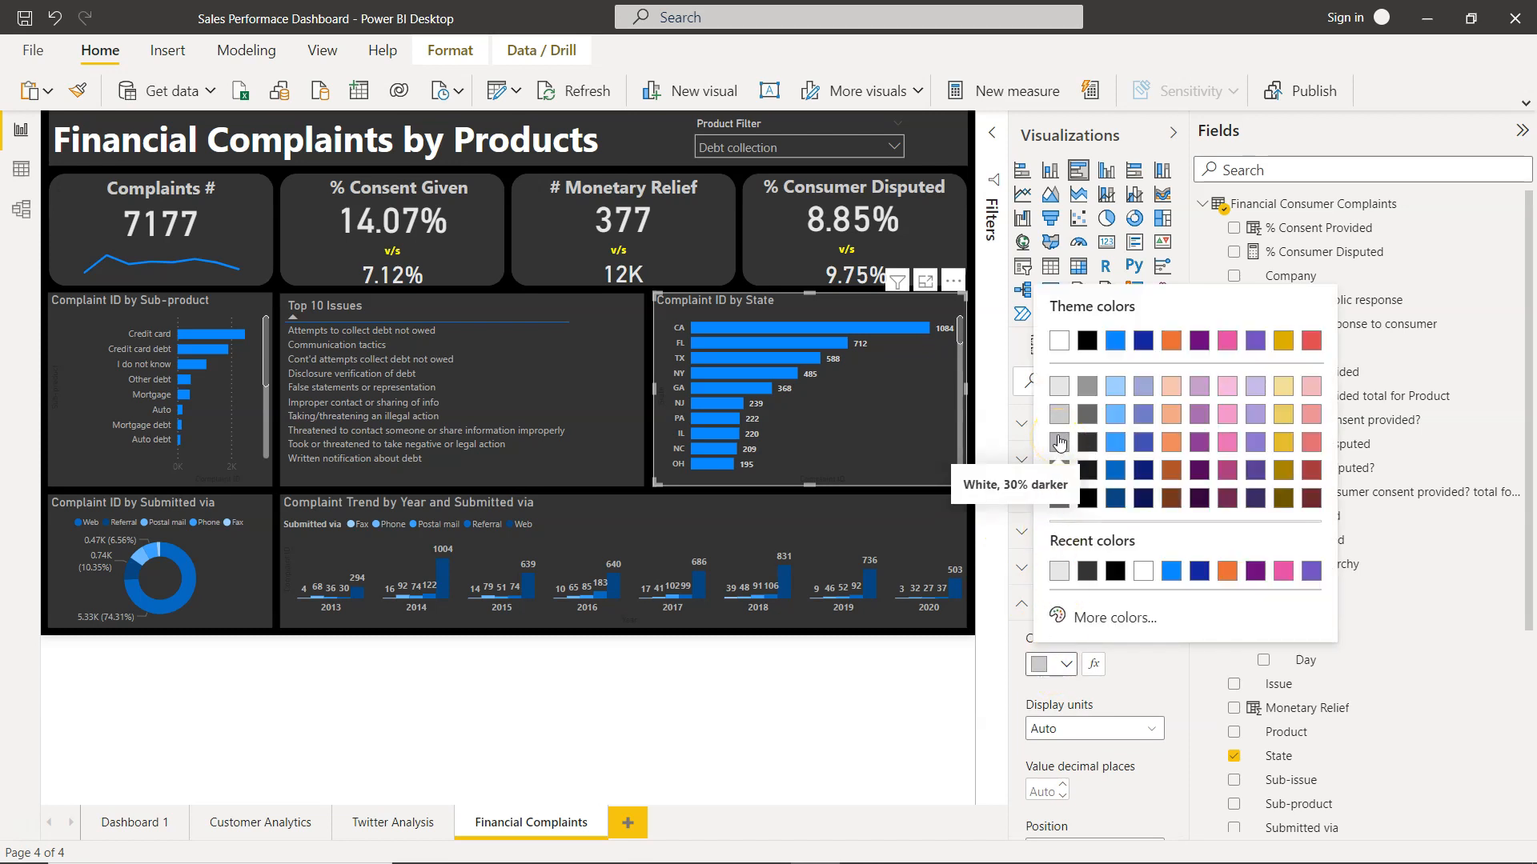
click(1143, 690)
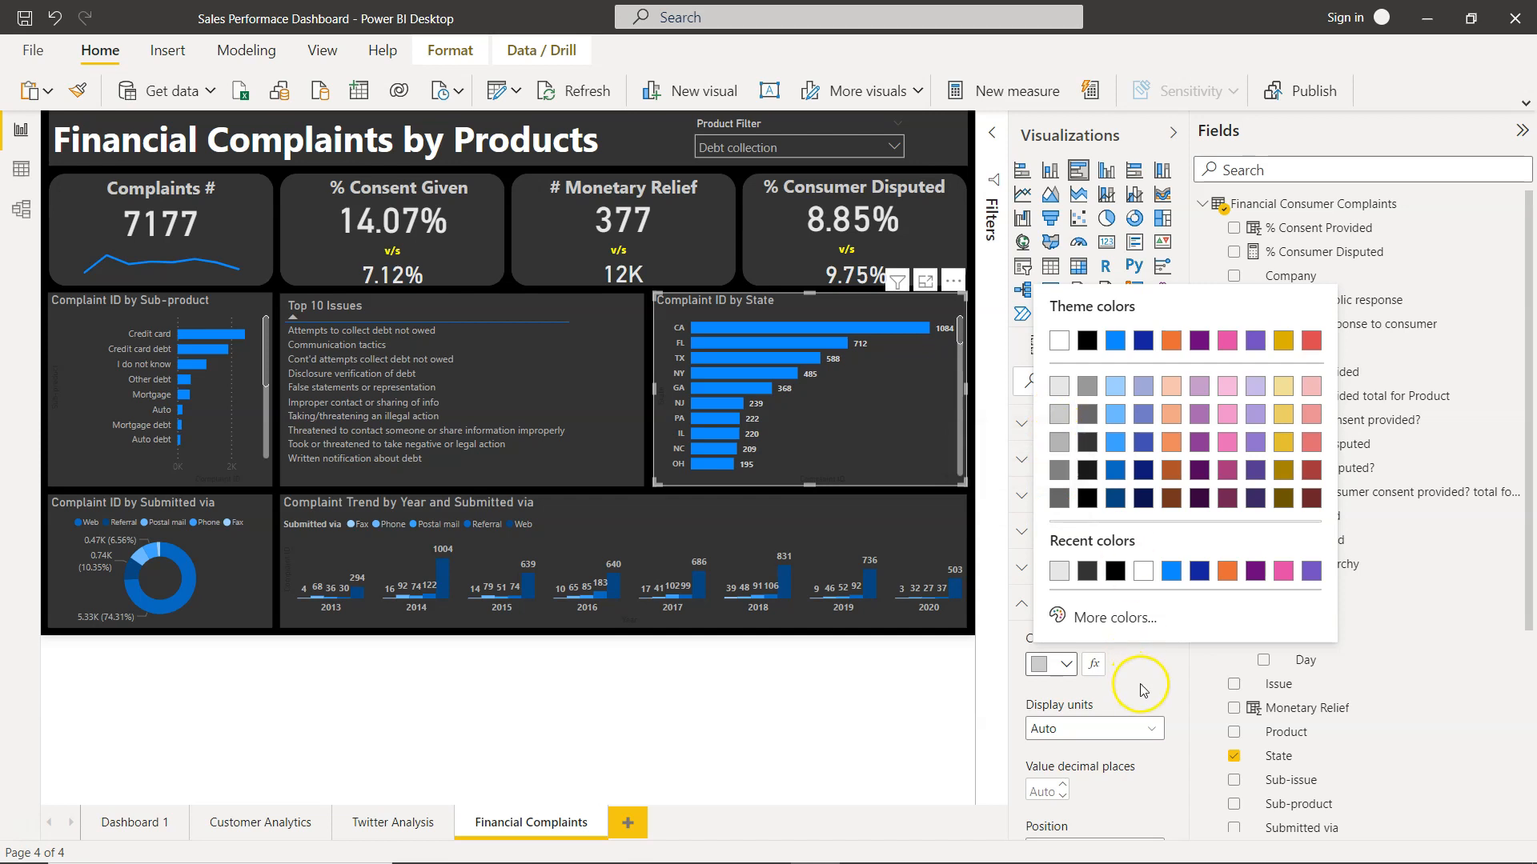
click(784, 451)
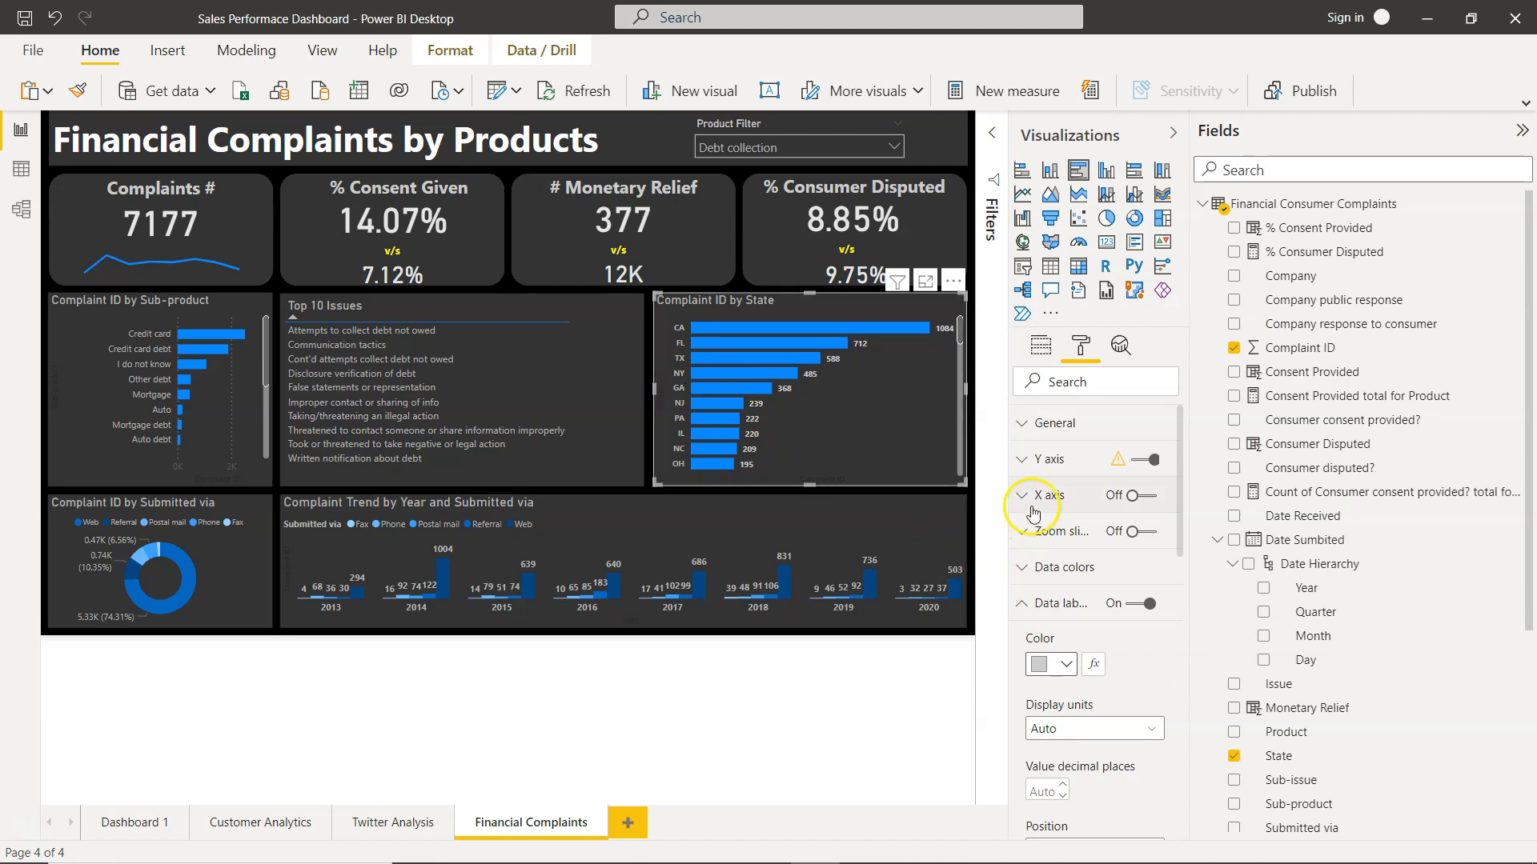
click(1028, 461)
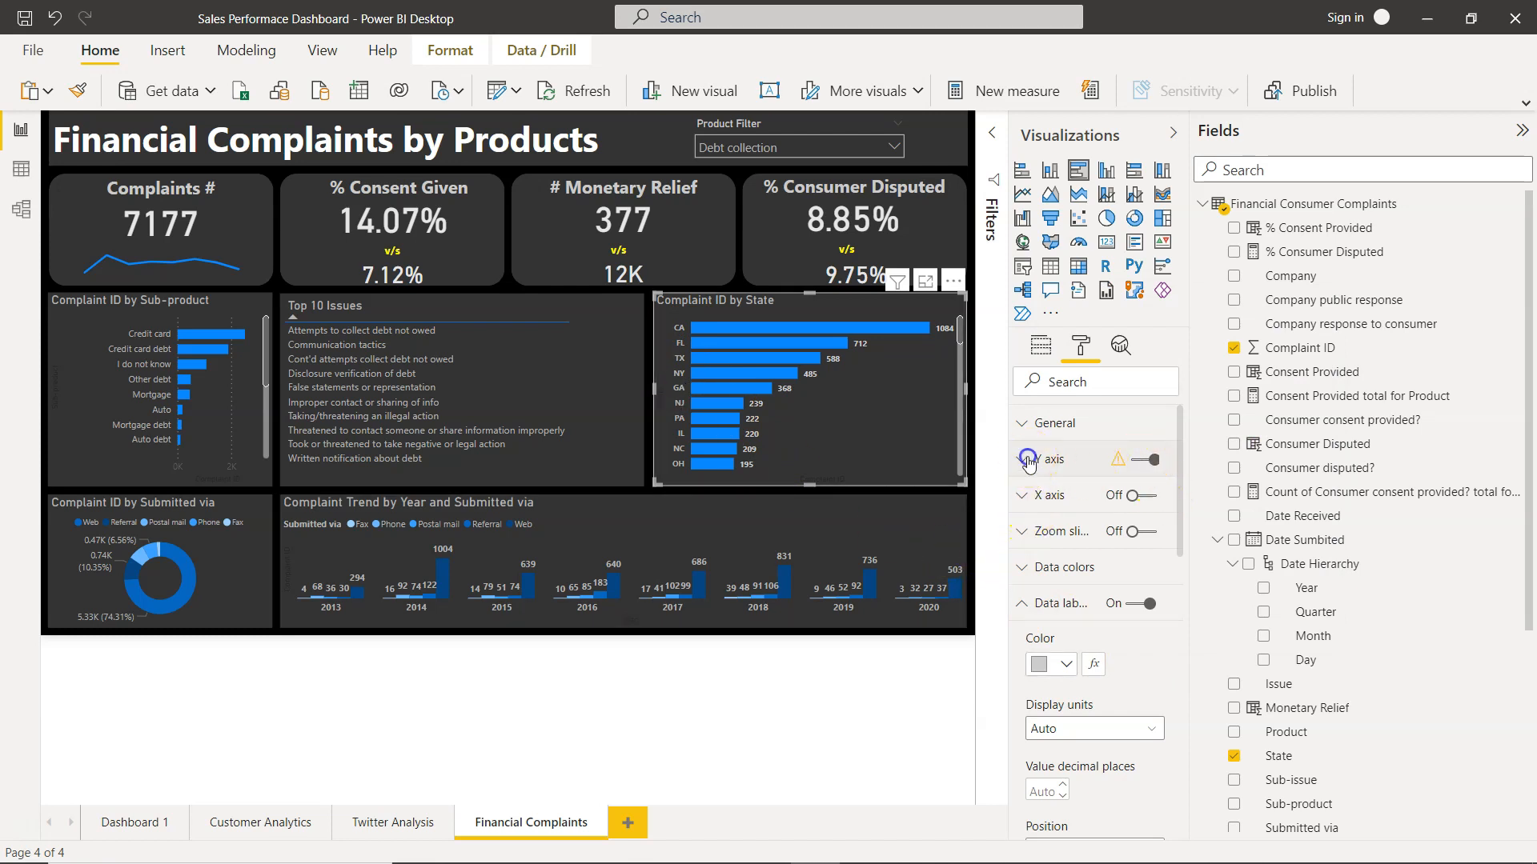
Step: Review the legend and values fields of the "Complaint ID by Submitted via" donut chart and inspect its individual slices
click(250, 583)
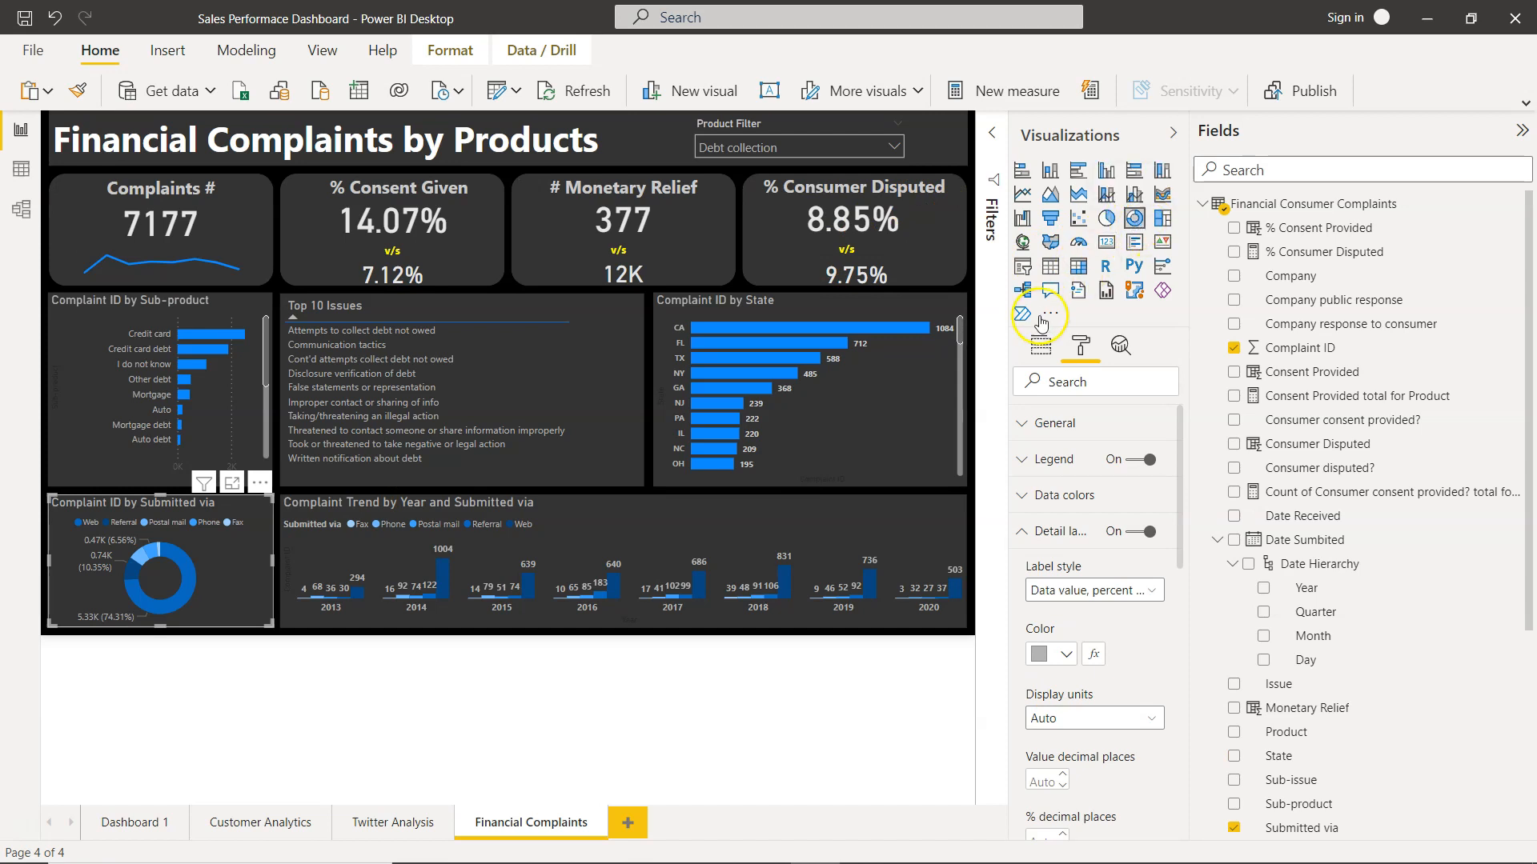
click(1042, 357)
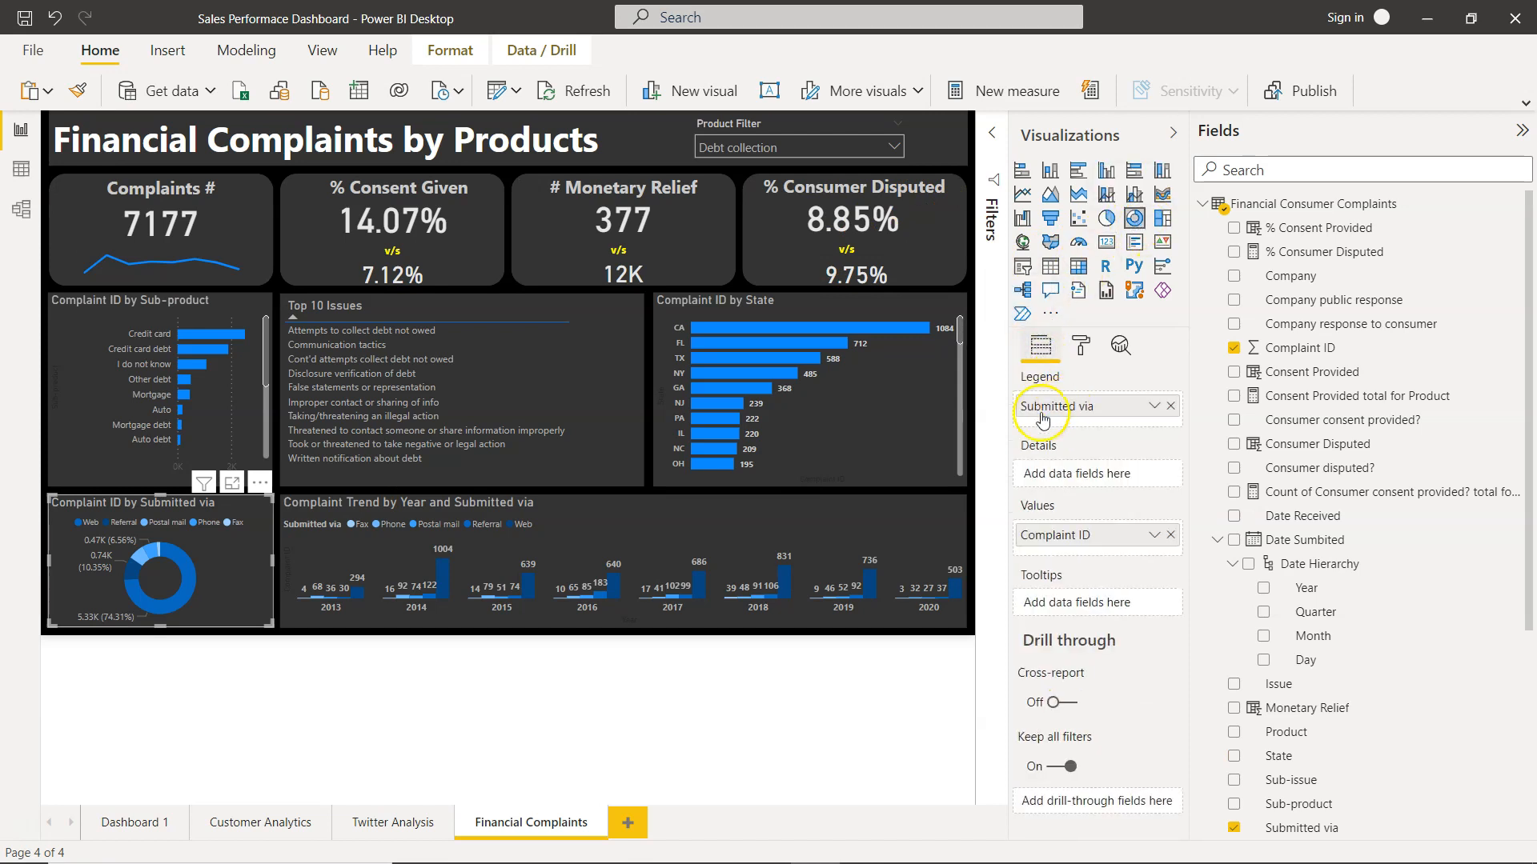
click(1083, 410)
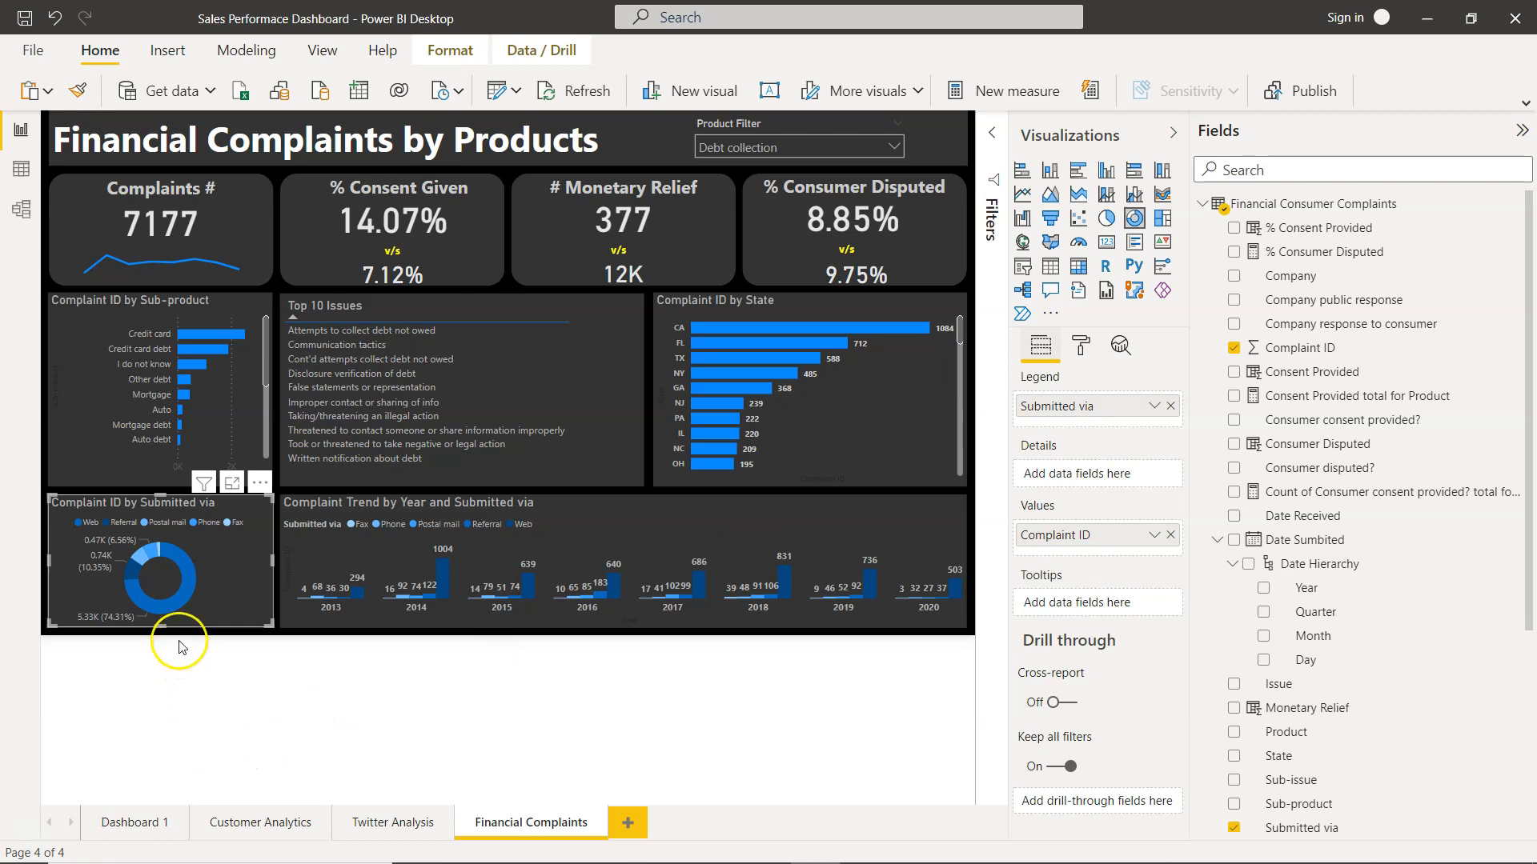
mouse_move(186, 596)
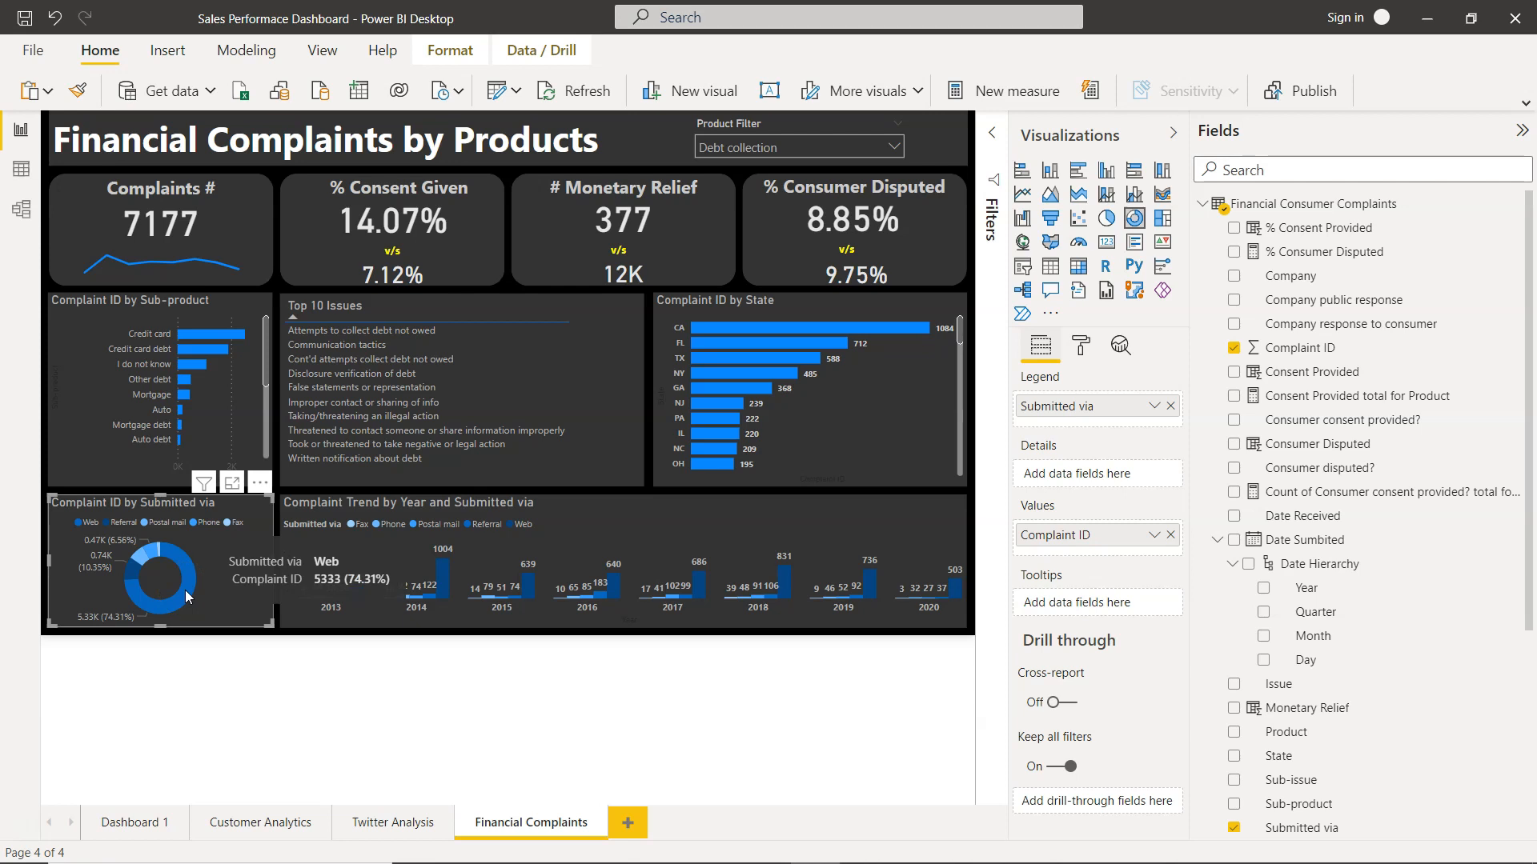
mouse_move(133, 578)
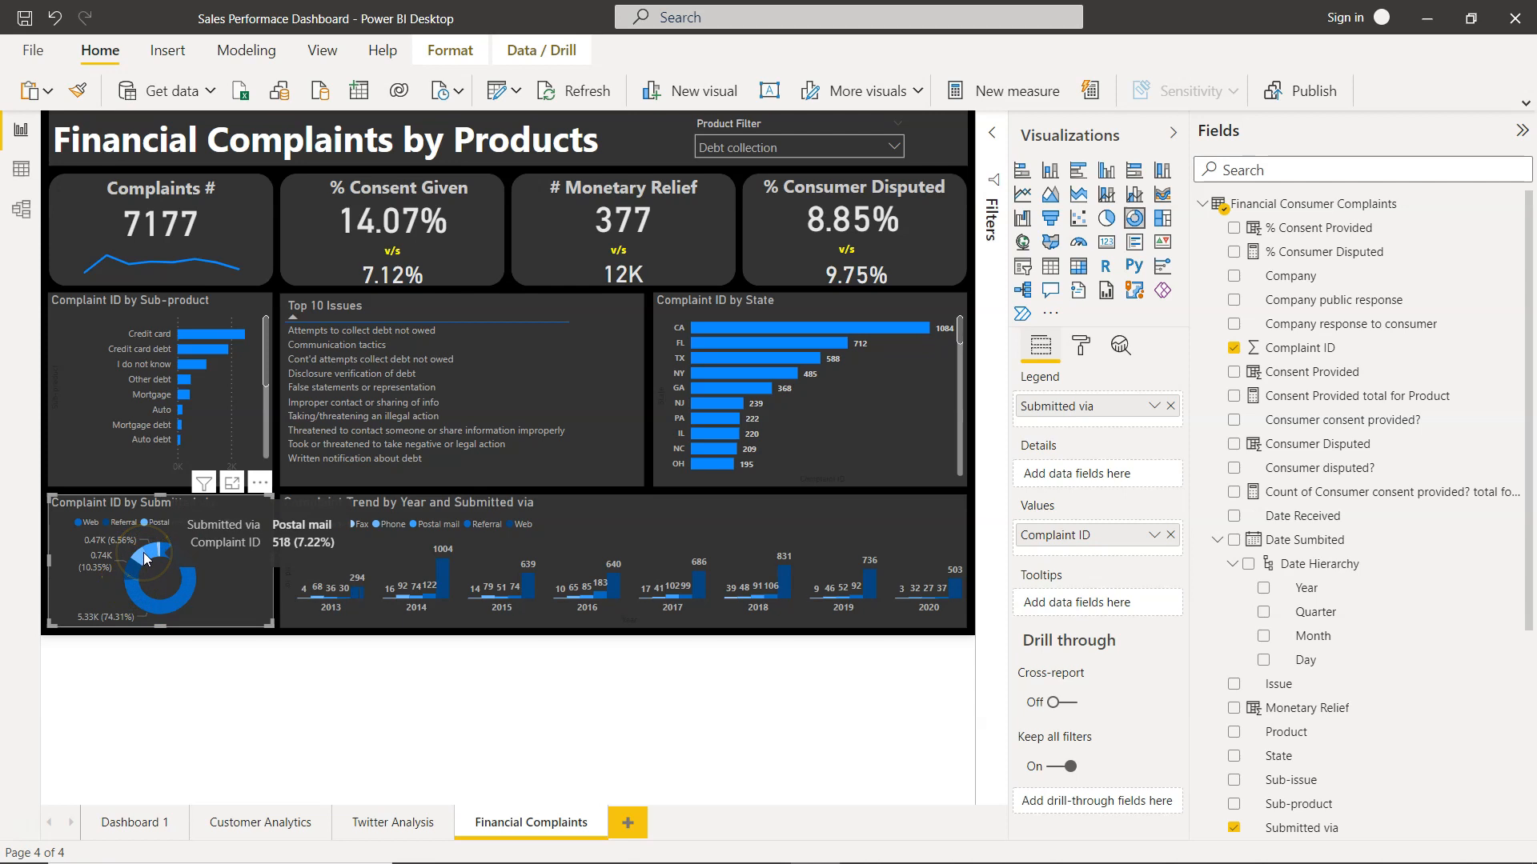
click(145, 558)
click(245, 585)
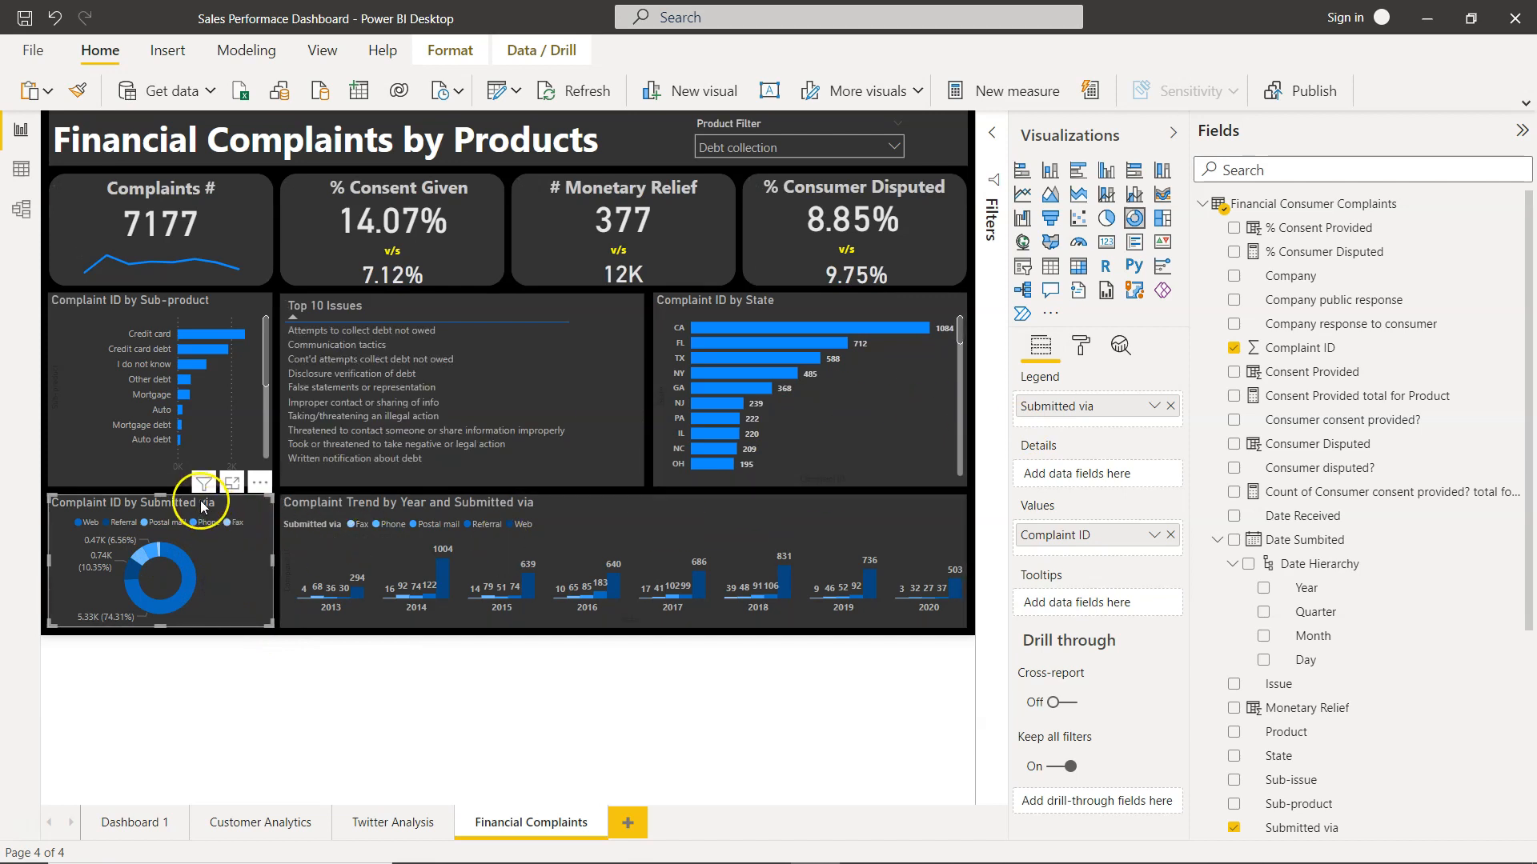
Step: Look through the donut chart's formatting options, including the data colors assigned to each submission channel
click(1081, 346)
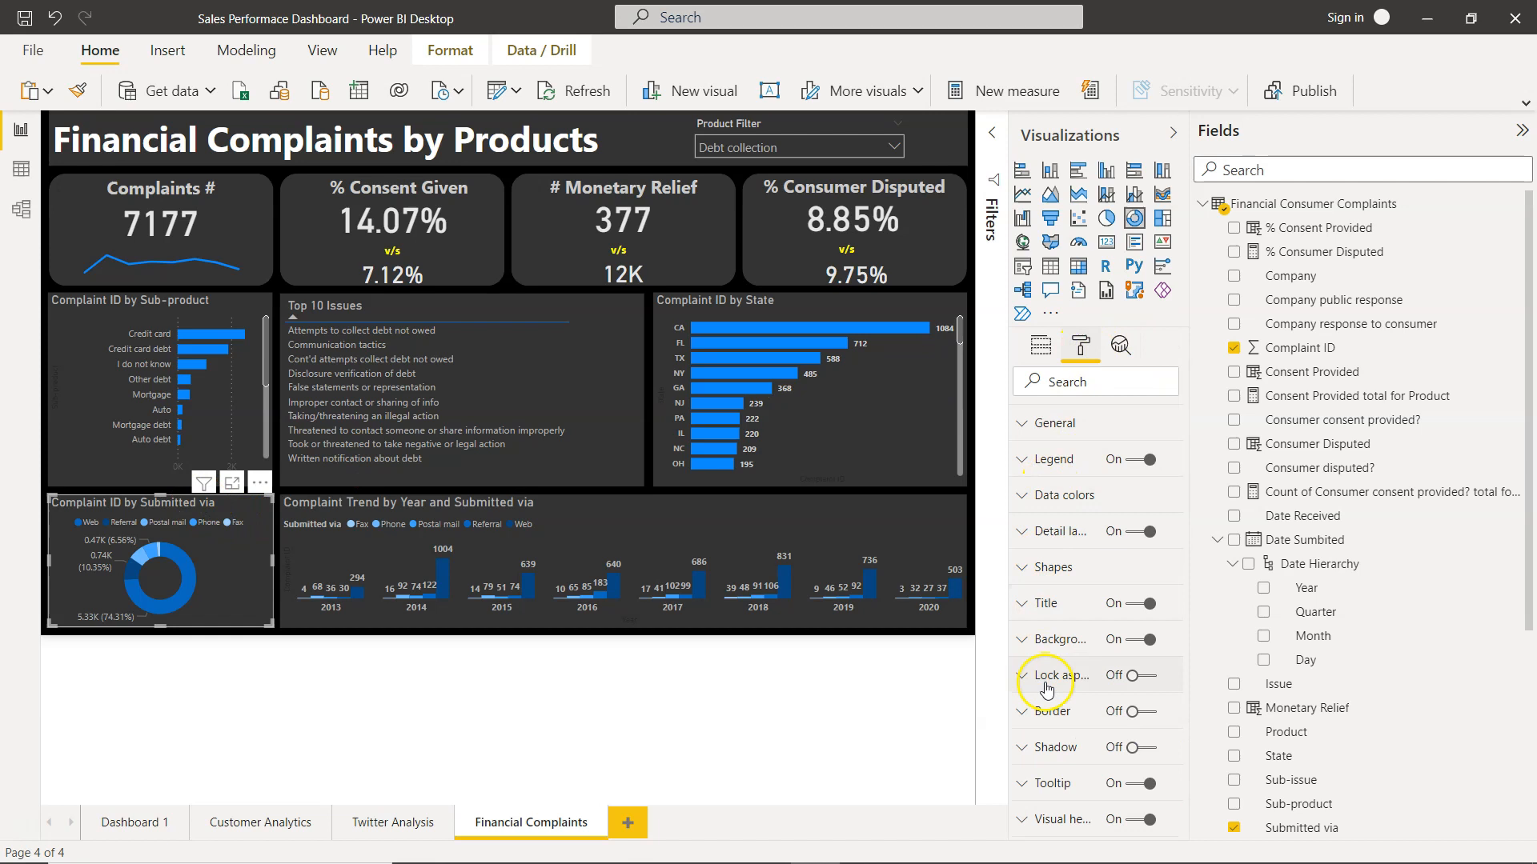
click(1048, 496)
scroll(1126, 656, down, 2)
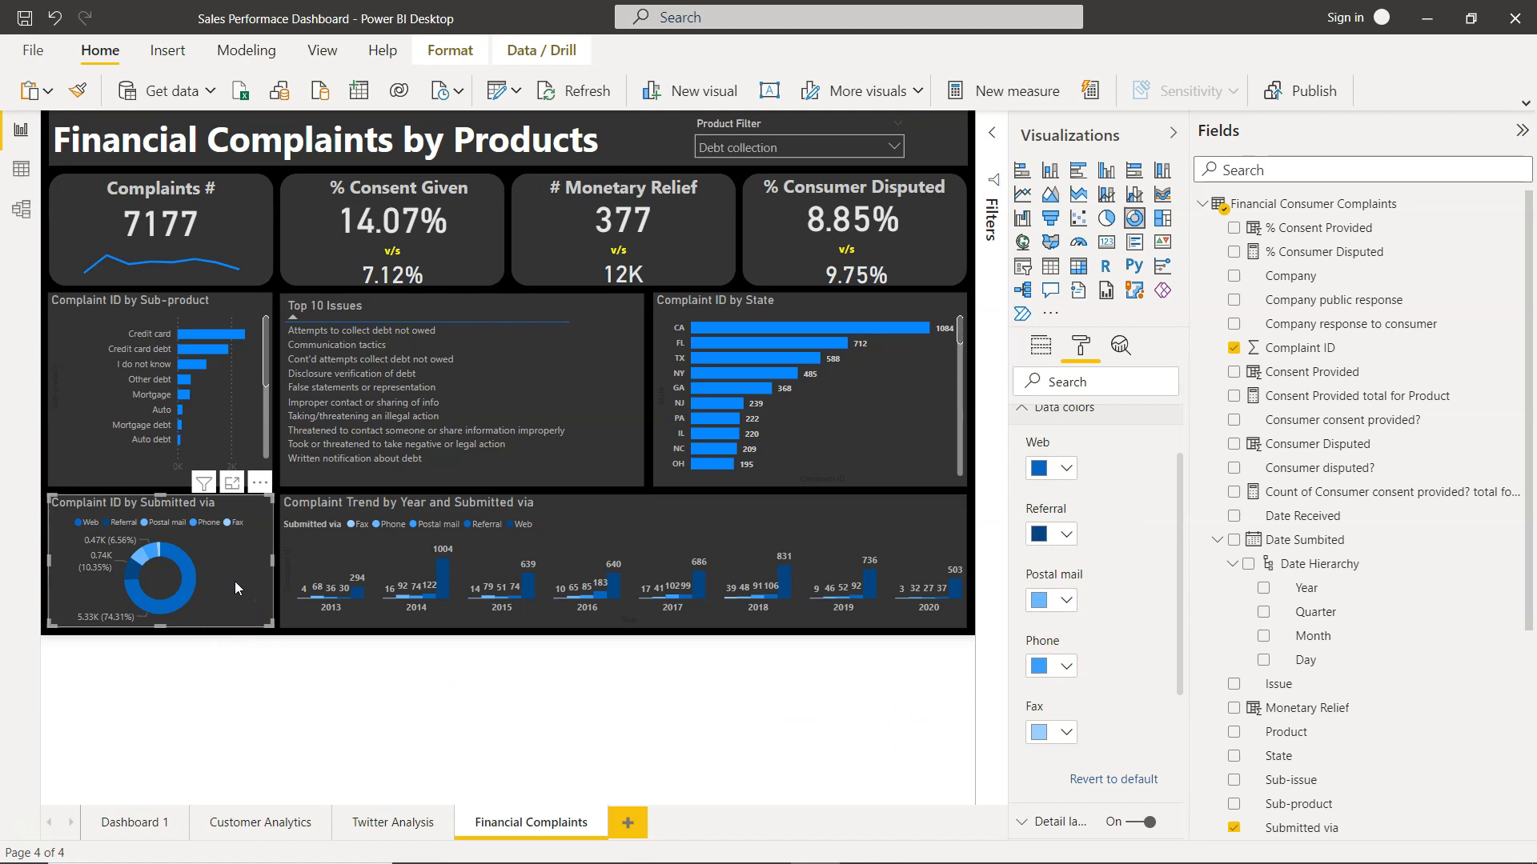
Step: Select the "Complaint Trend by Year and Submitted via" chart and examine its columns for 2014
click(566, 545)
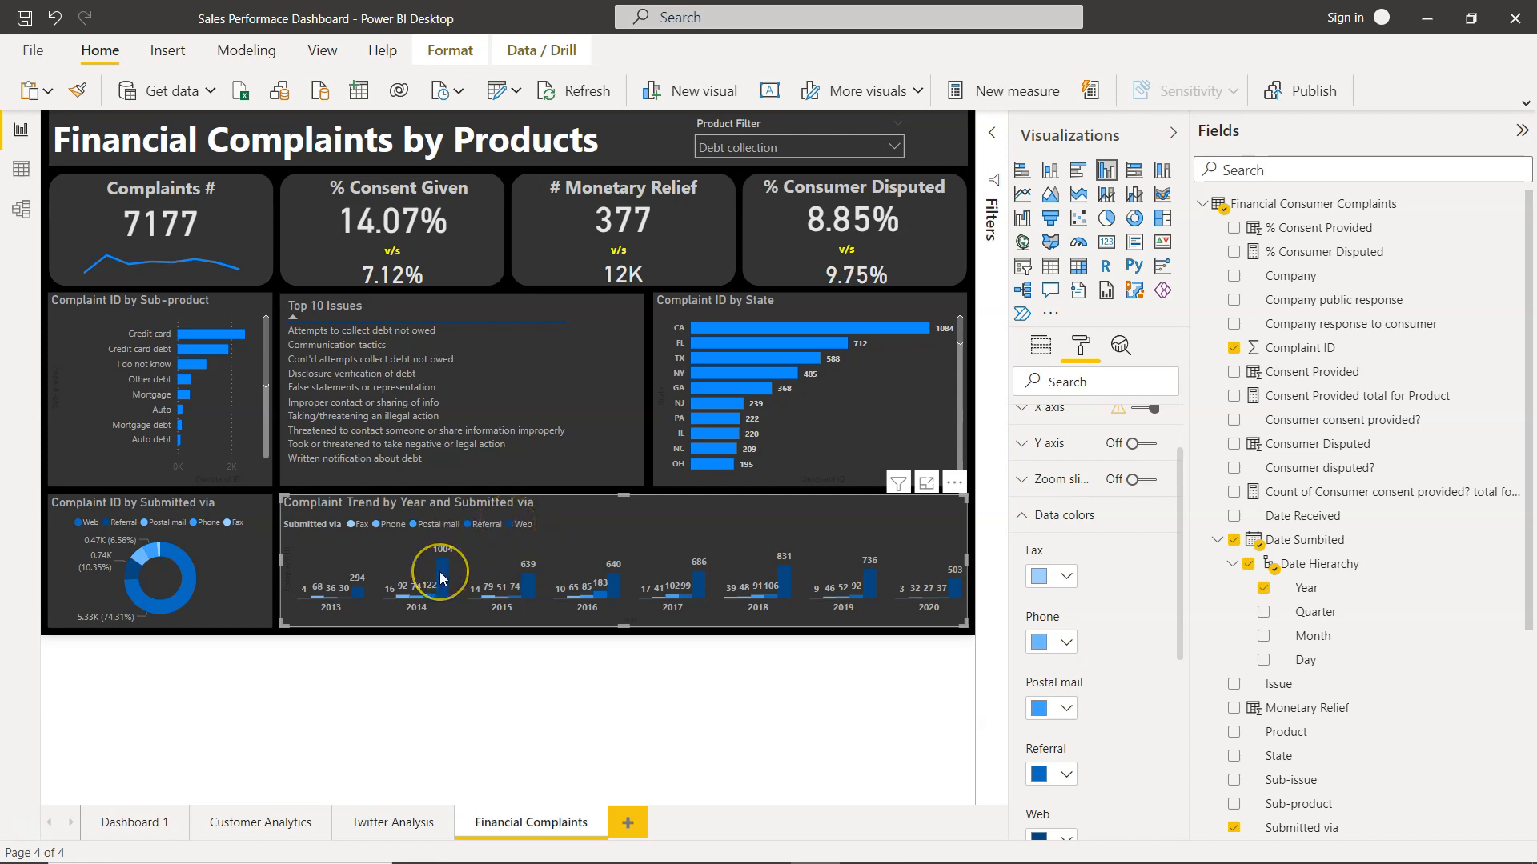
mouse_move(441, 578)
Step: Deselect the chart and collapse the Visualizations and Fields panes to enlarge the dashboard view
click(647, 457)
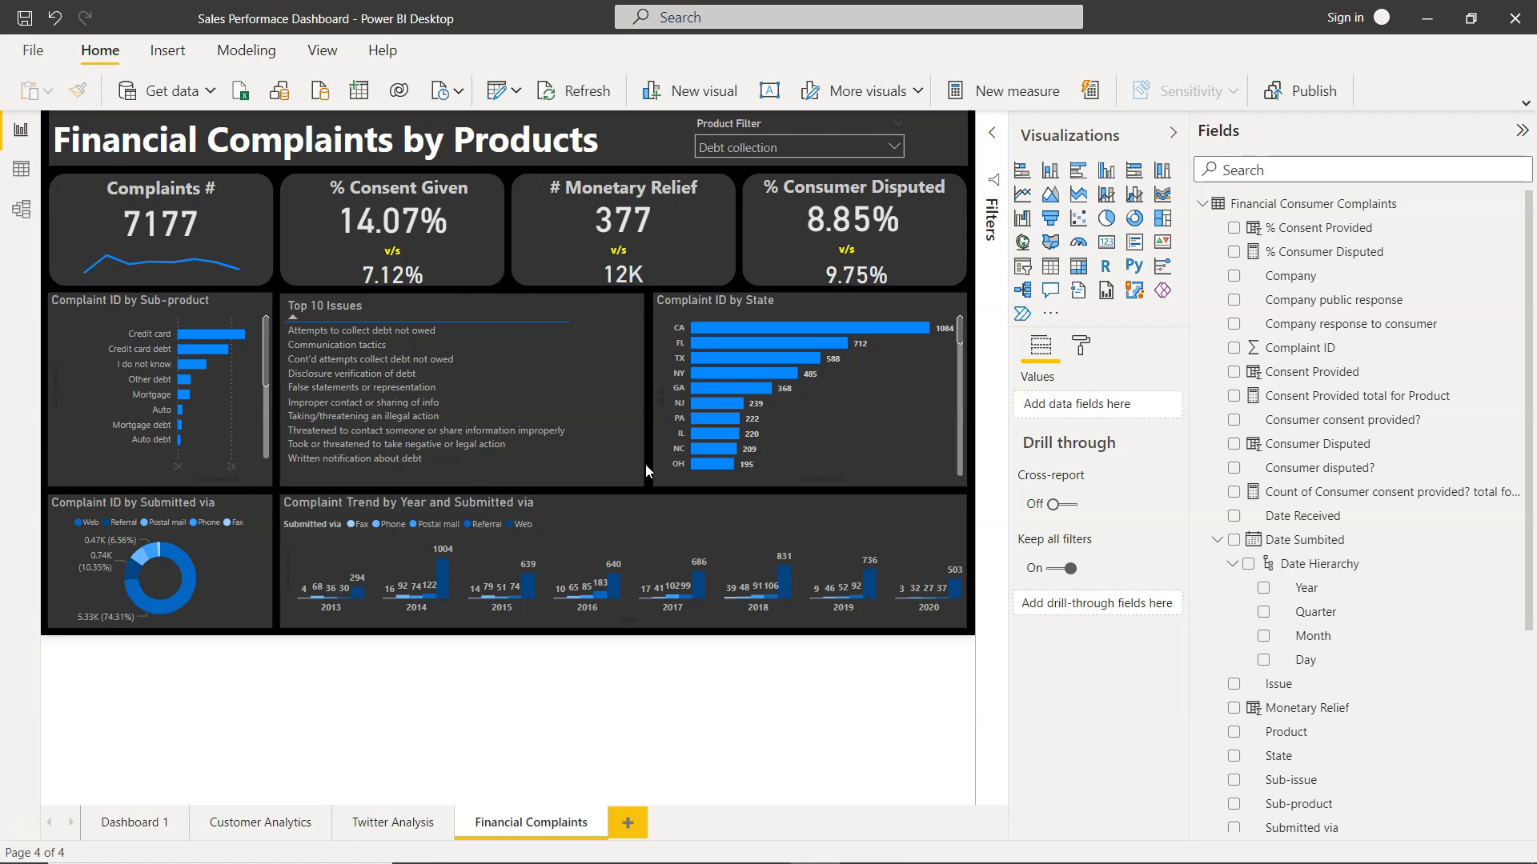
click(1174, 136)
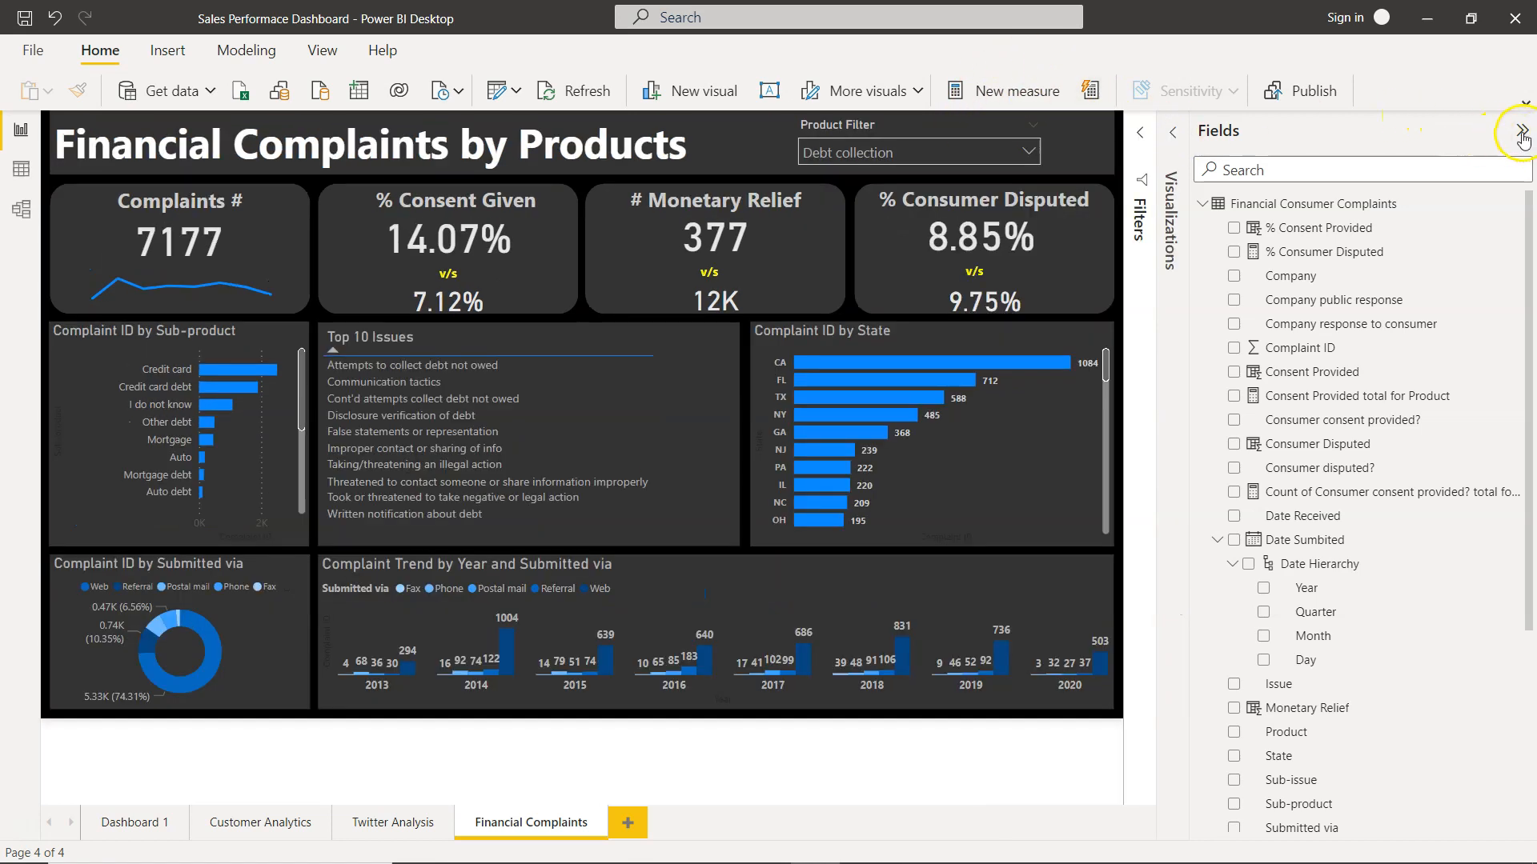
click(1521, 132)
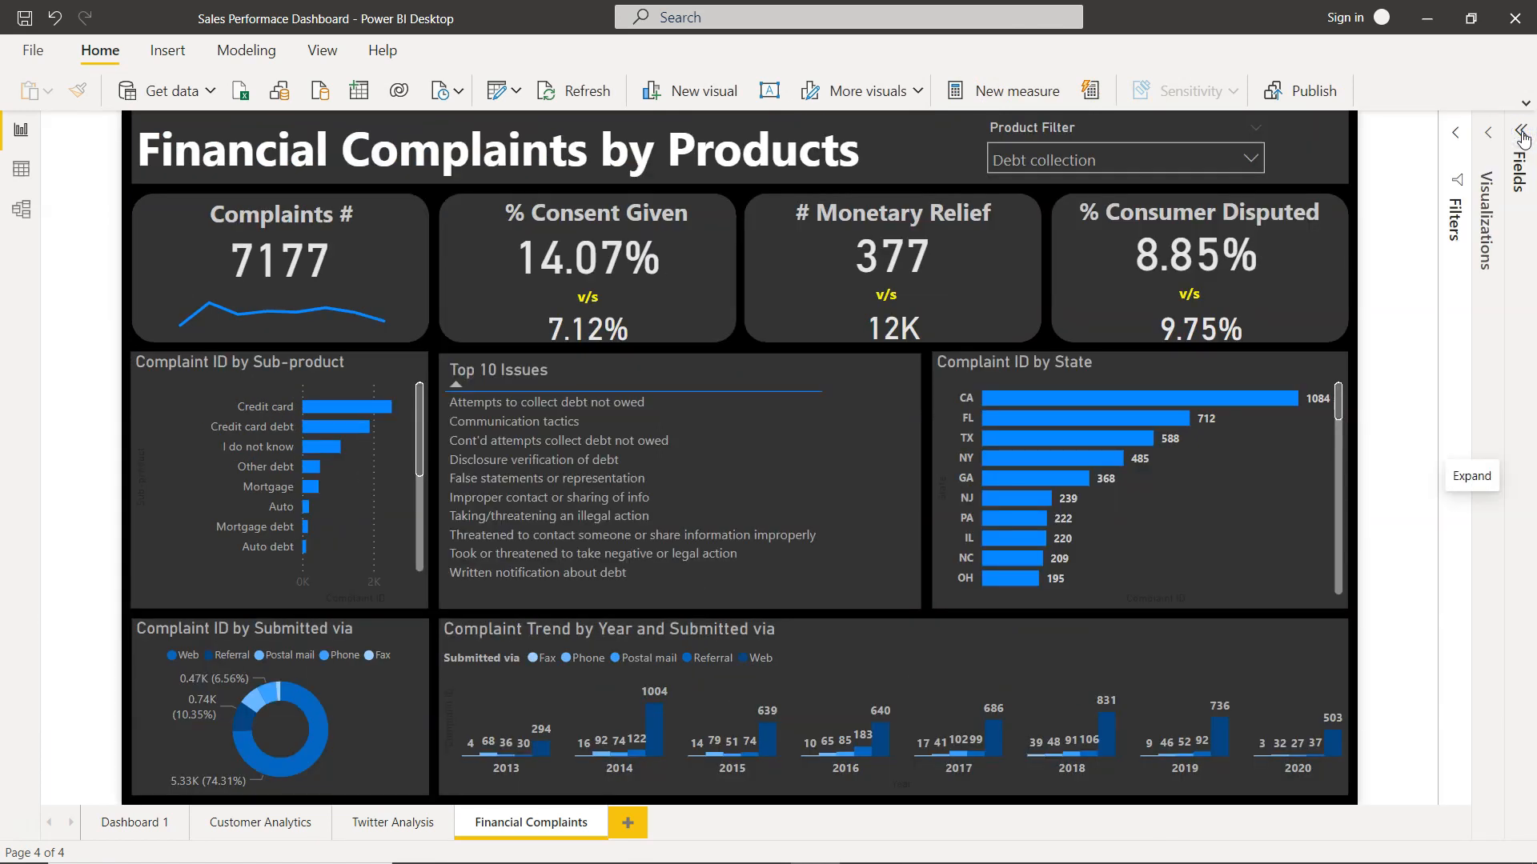